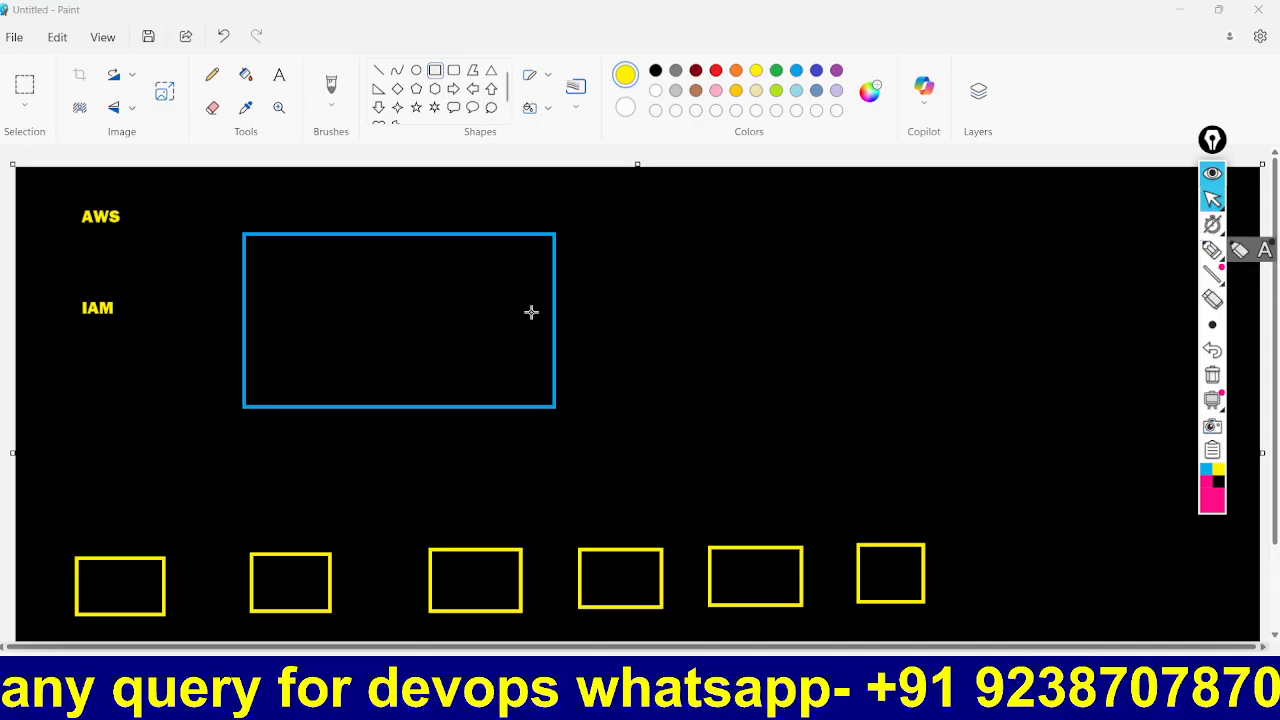
Step: Switch from the Paint diagram to the AWS Console Home tab in Chrome
{"action": "left_click", "coordinate": [842, 690]}
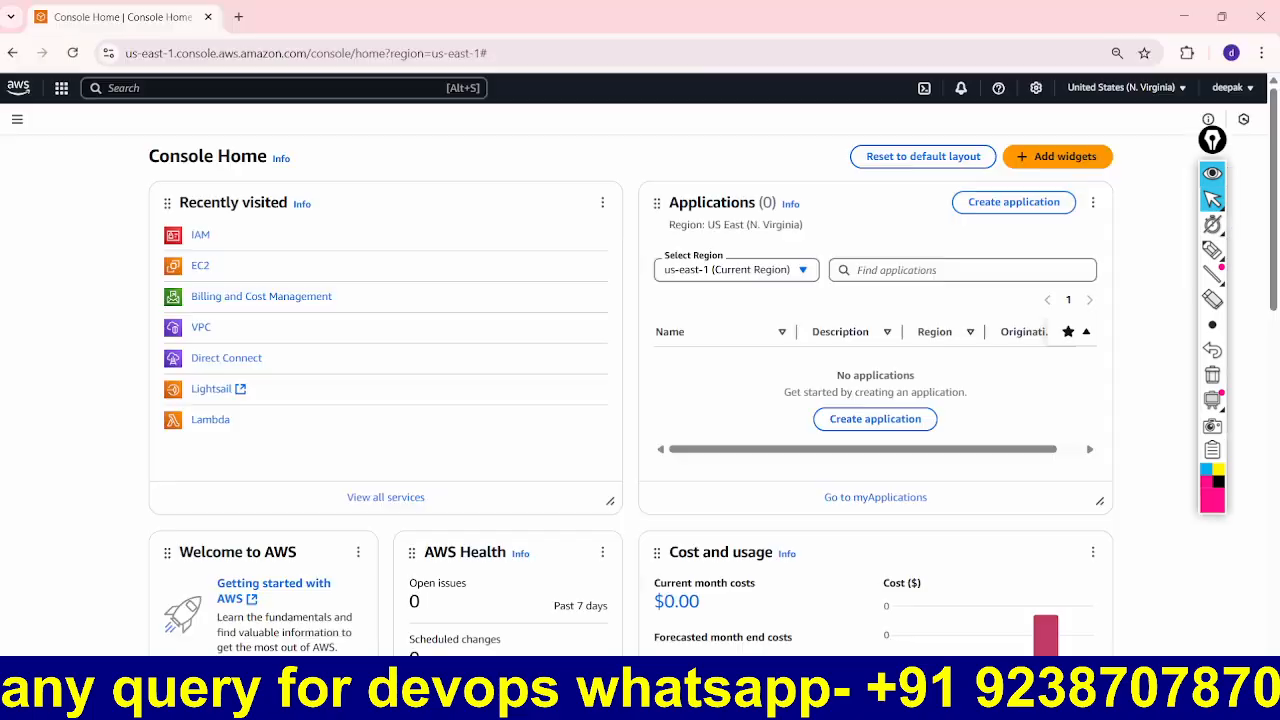
Step: Open IAM Users and view SACHINE-U2's AmazonEC2ReadOnlyAccess and IAMUserChangePassword policies
{"action": "left_click", "coordinate": [199, 236]}
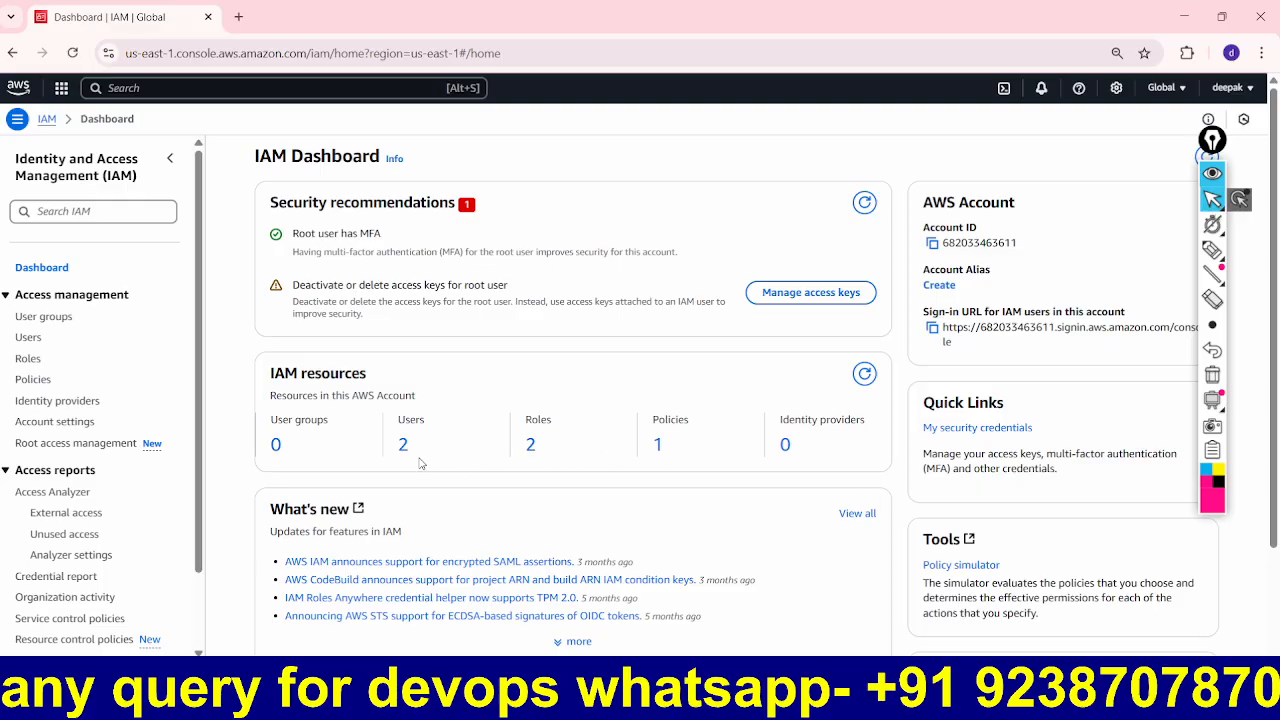
{"action": "left_click", "coordinate": [403, 448]}
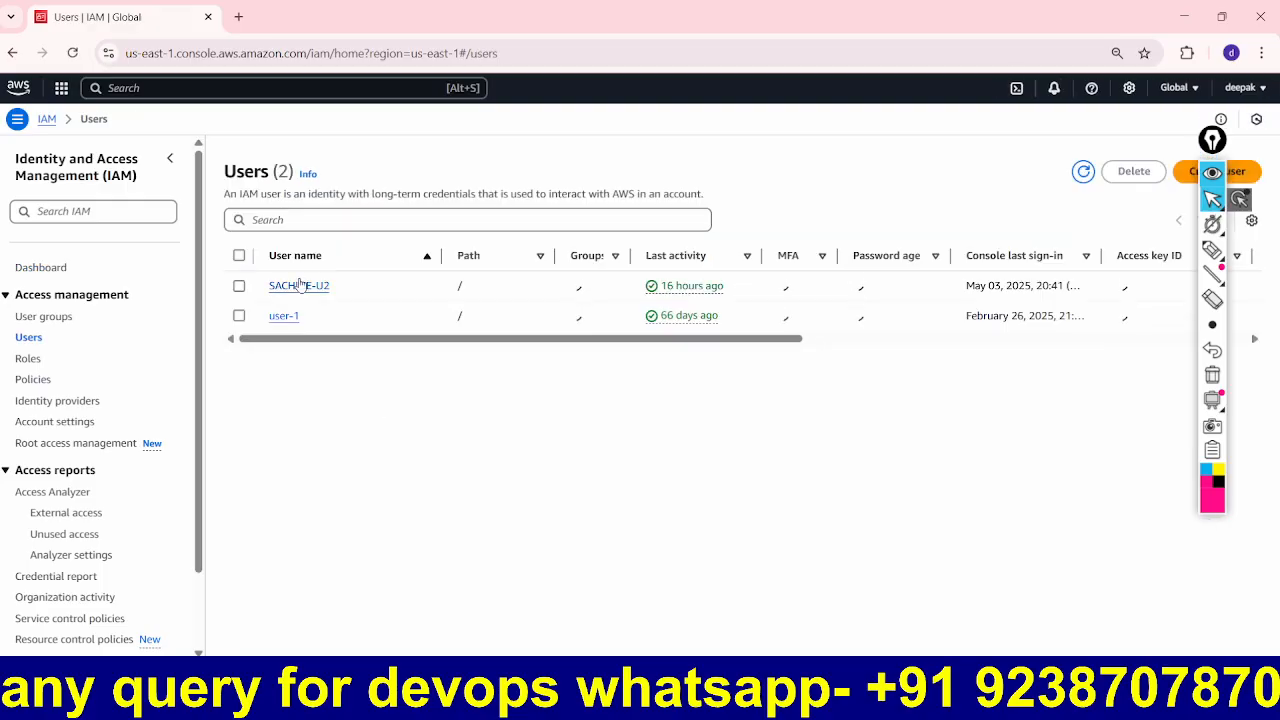
{"action": "left_click", "coordinate": [320, 291]}
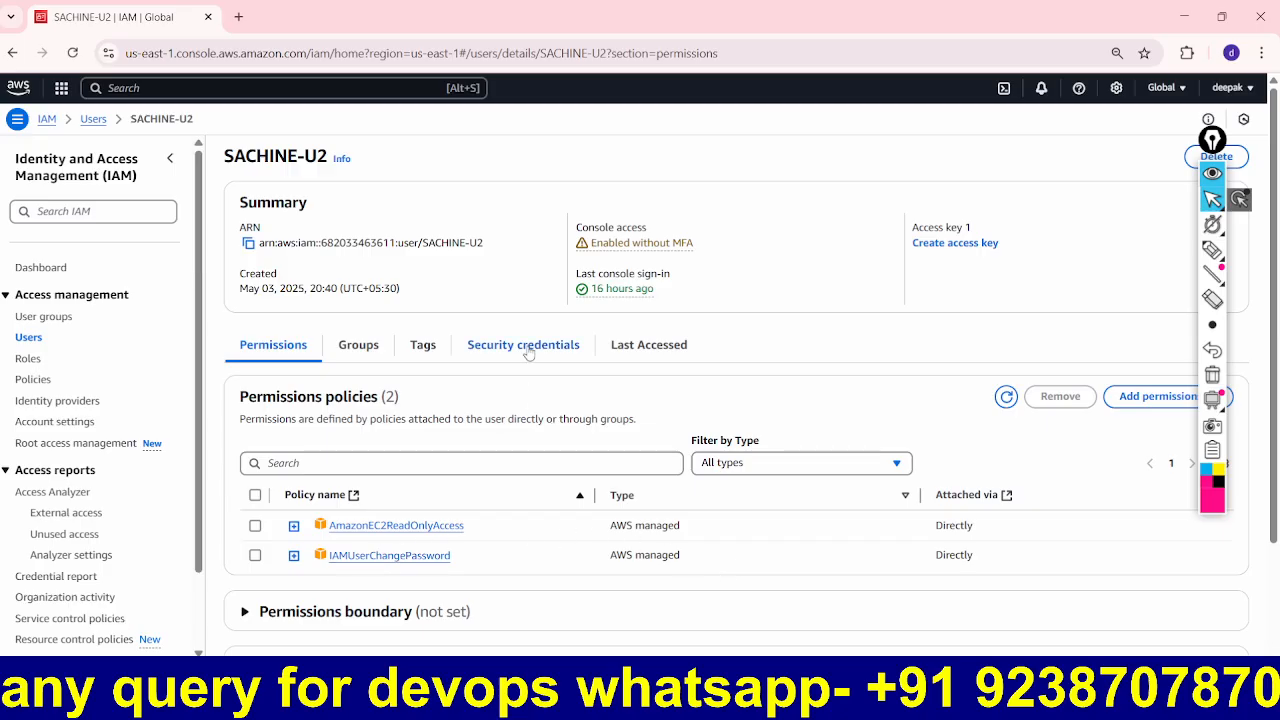
{"action": "left_click_drag", "start_coordinate": [1213, 142], "coordinate": [1266, 90]}
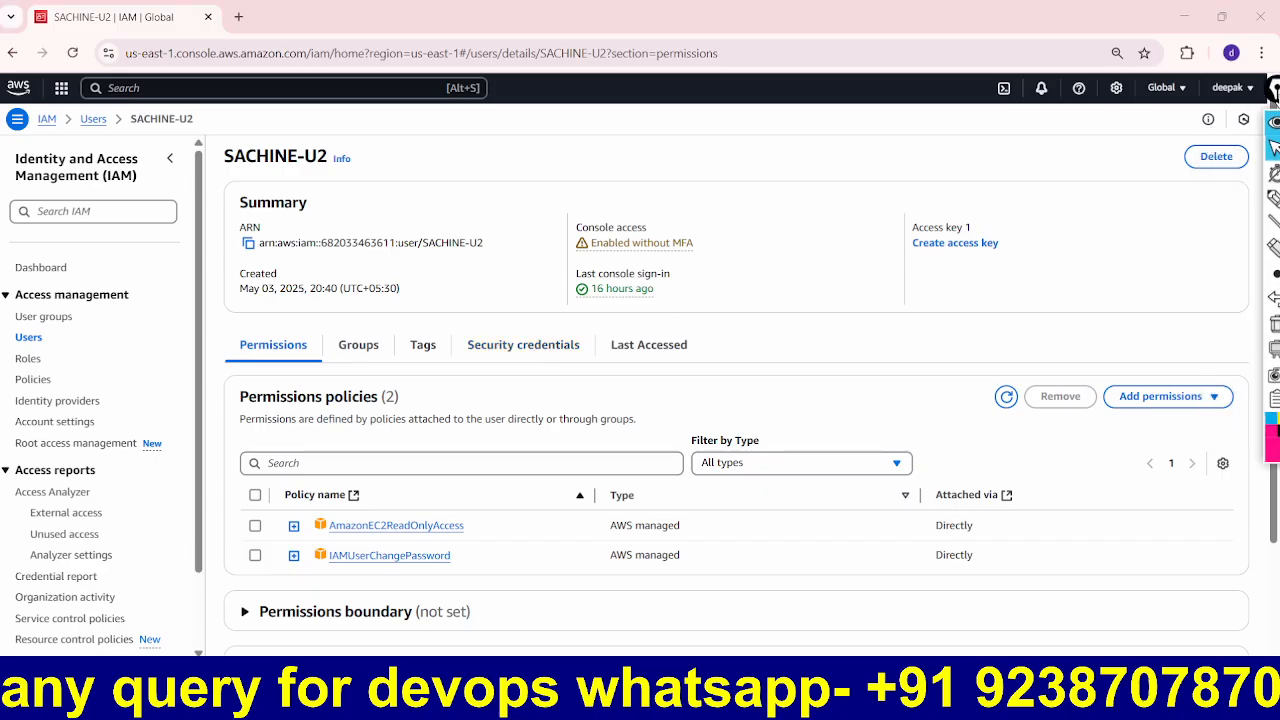
Step: Return to the IAM dashboard, highlight the IAM user sign-in URL, and copy it
{"action": "left_click", "coordinate": [39, 270]}
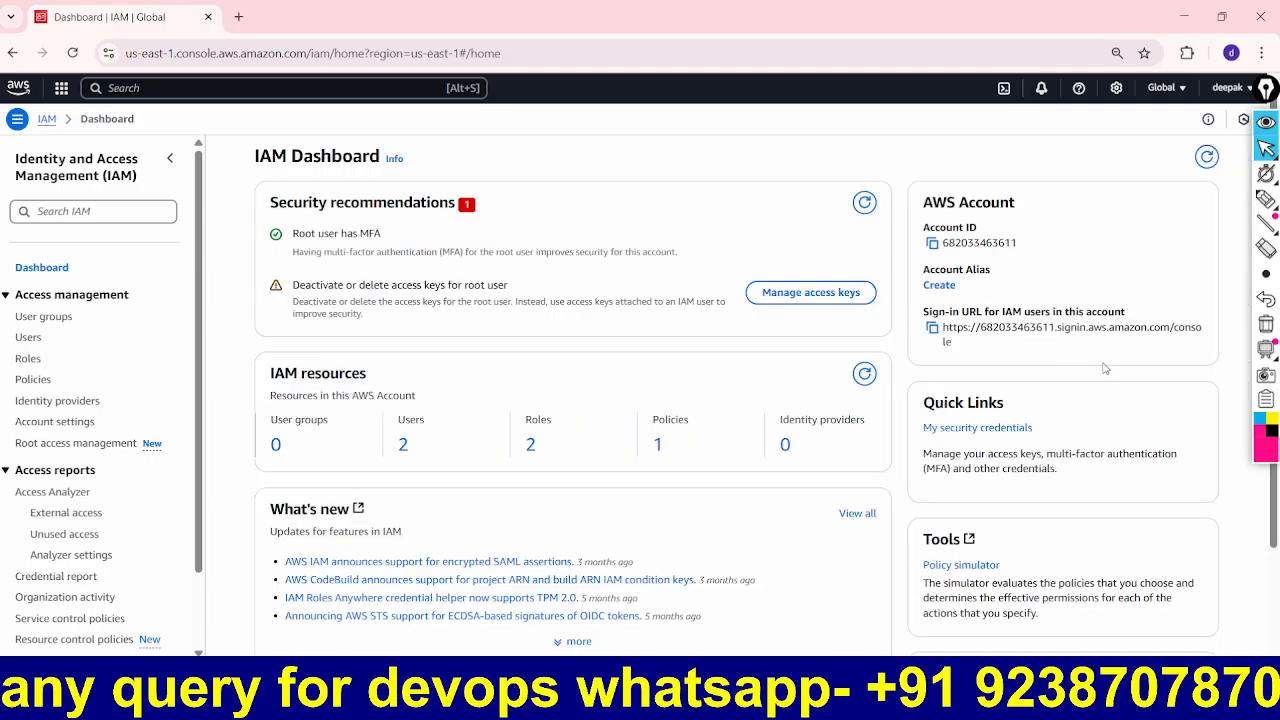
{"action": "left_click", "coordinate": [1266, 198]}
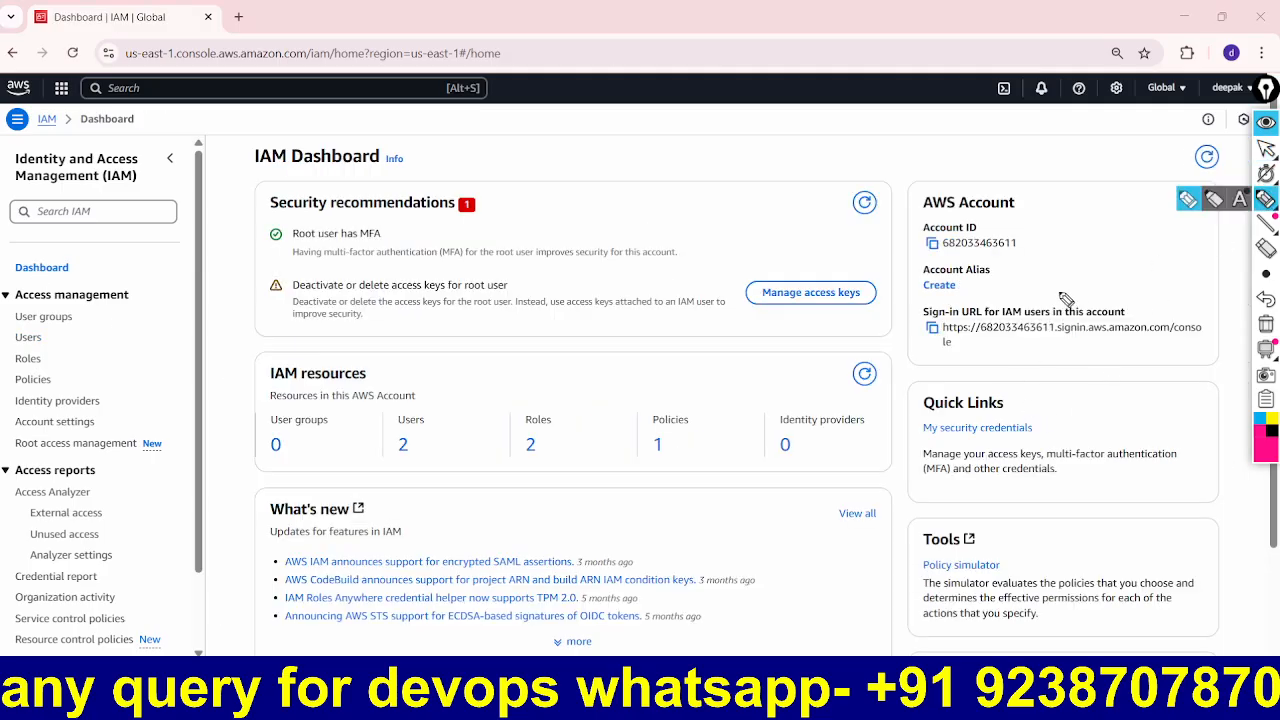
{"action": "mouse_move", "coordinate": [1058, 288]}
{"action": "left_mouse_down"}
{"action": "mouse_move", "coordinate": [896, 300]}
{"action": "mouse_move", "coordinate": [955, 377]}
{"action": "mouse_move", "coordinate": [1125, 378]}
{"action": "mouse_move", "coordinate": [1236, 320]}
{"action": "mouse_move", "coordinate": [1068, 304]}
{"action": "left_mouse_up"}
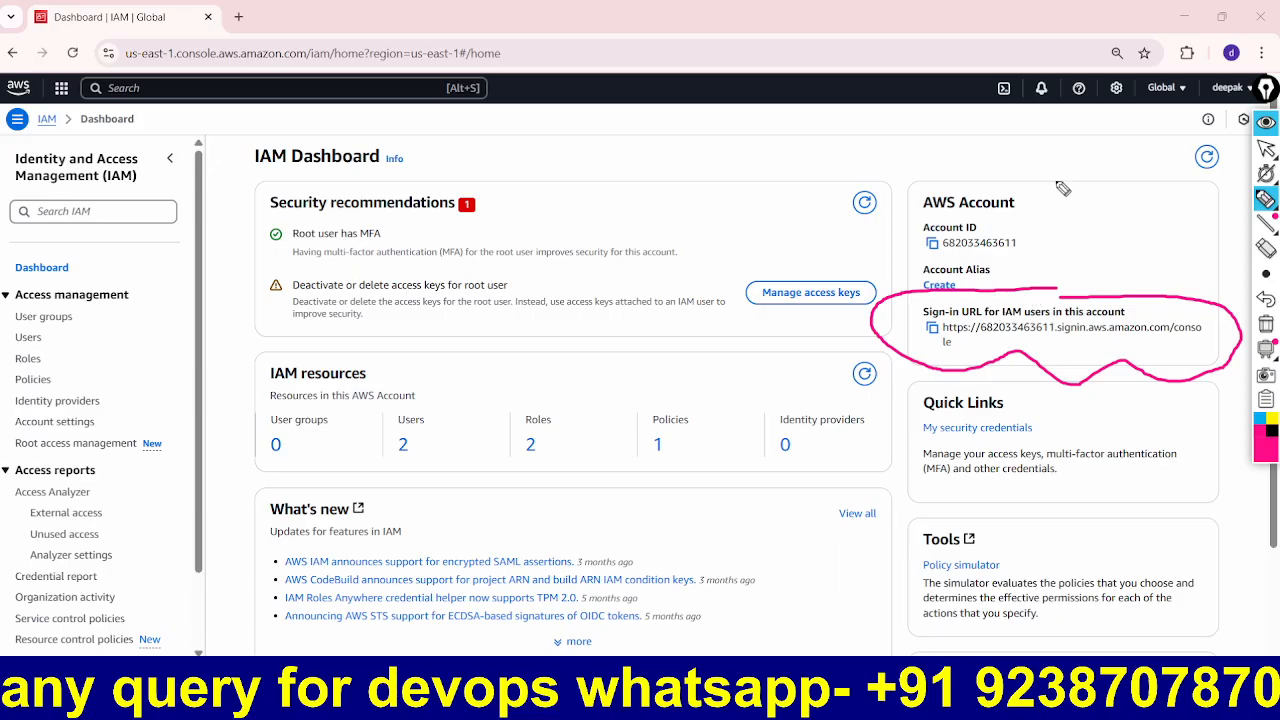
{"action": "left_click_drag", "start_coordinate": [1058, 152], "coordinate": [1060, 255]}
{"action": "left_click", "coordinate": [1266, 121]}
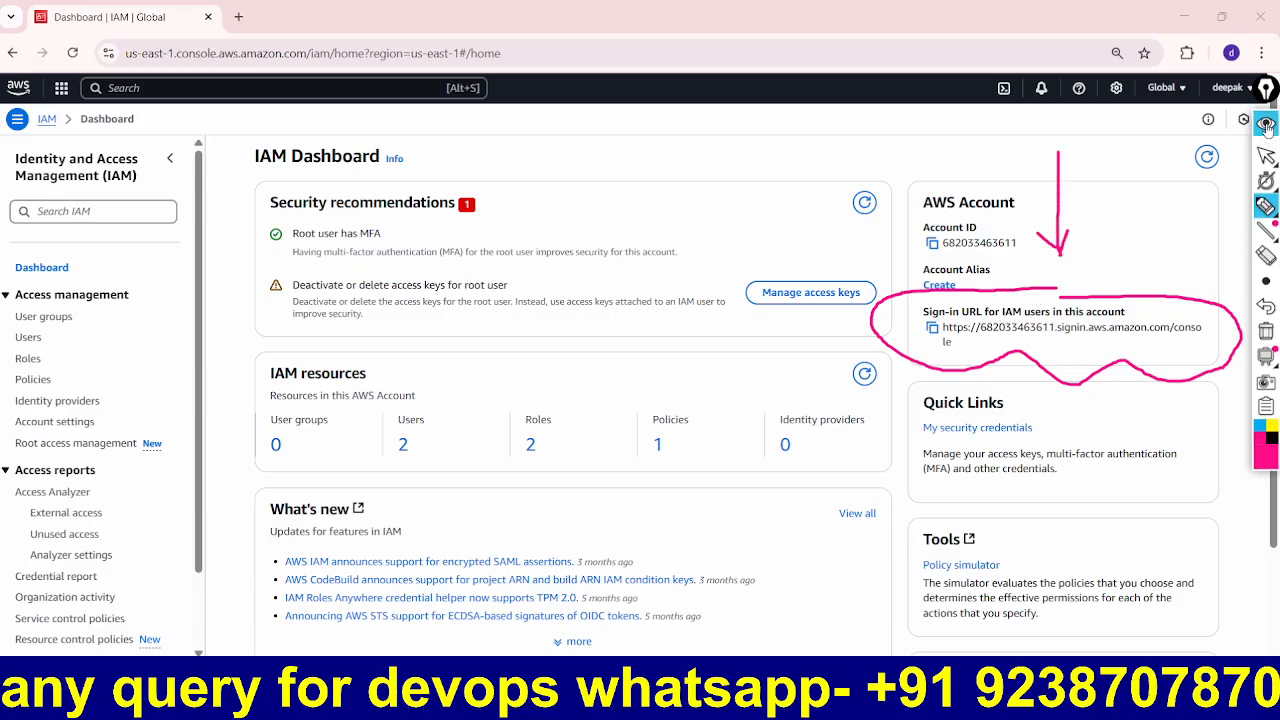
{"action": "left_click", "coordinate": [931, 328]}
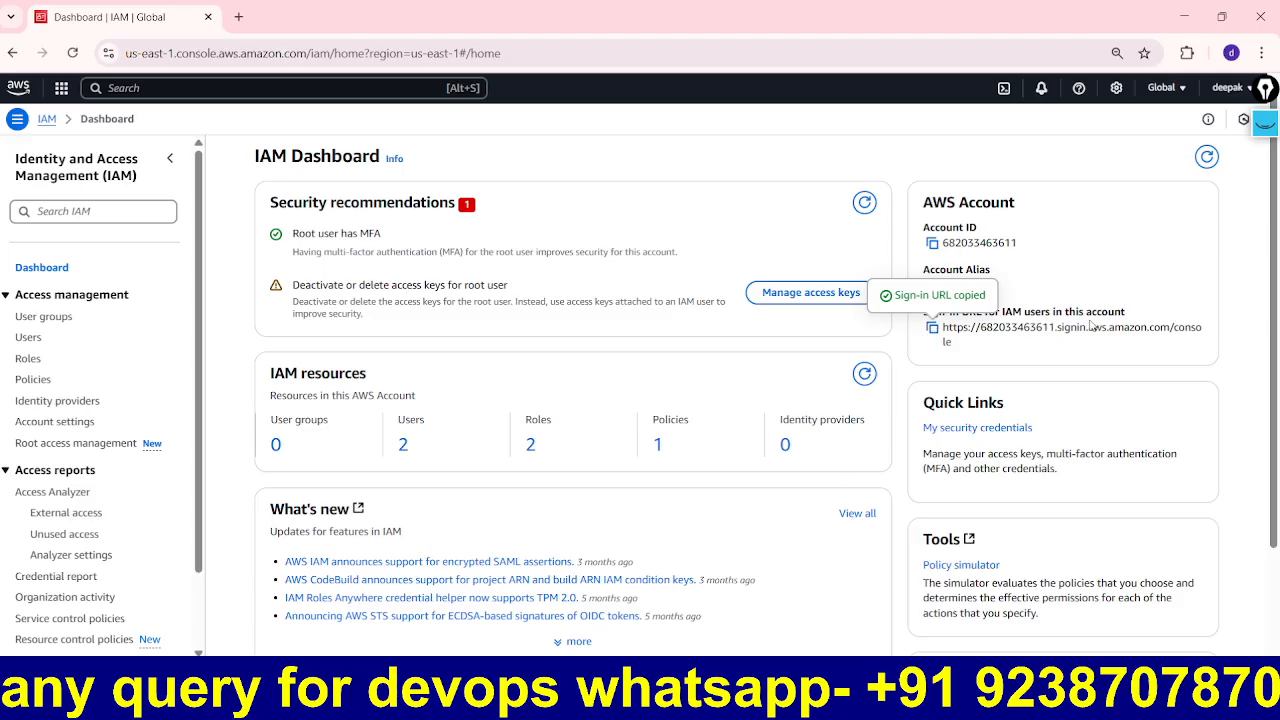
{"action": "left_click", "coordinate": [1231, 53]}
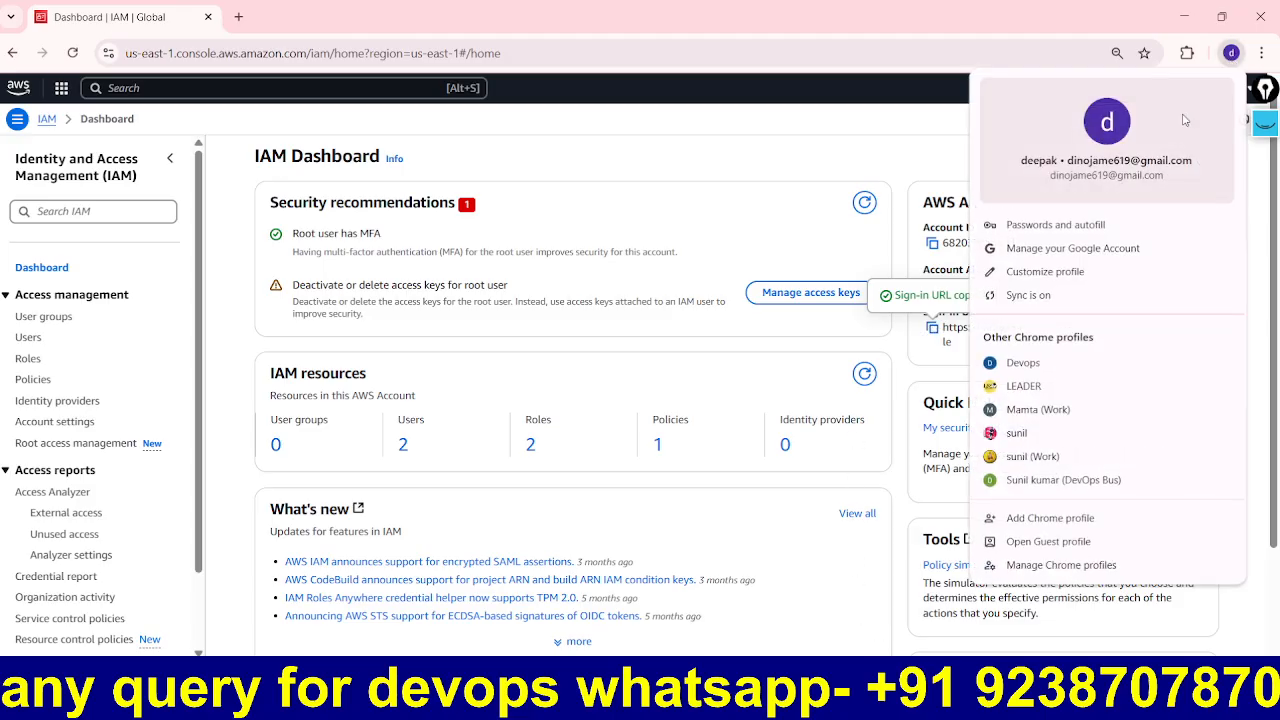
Step: Load the copied IAM user sign-in URL in another Chrome profile window, then return to IAM
{"action": "left_click", "coordinate": [1035, 481]}
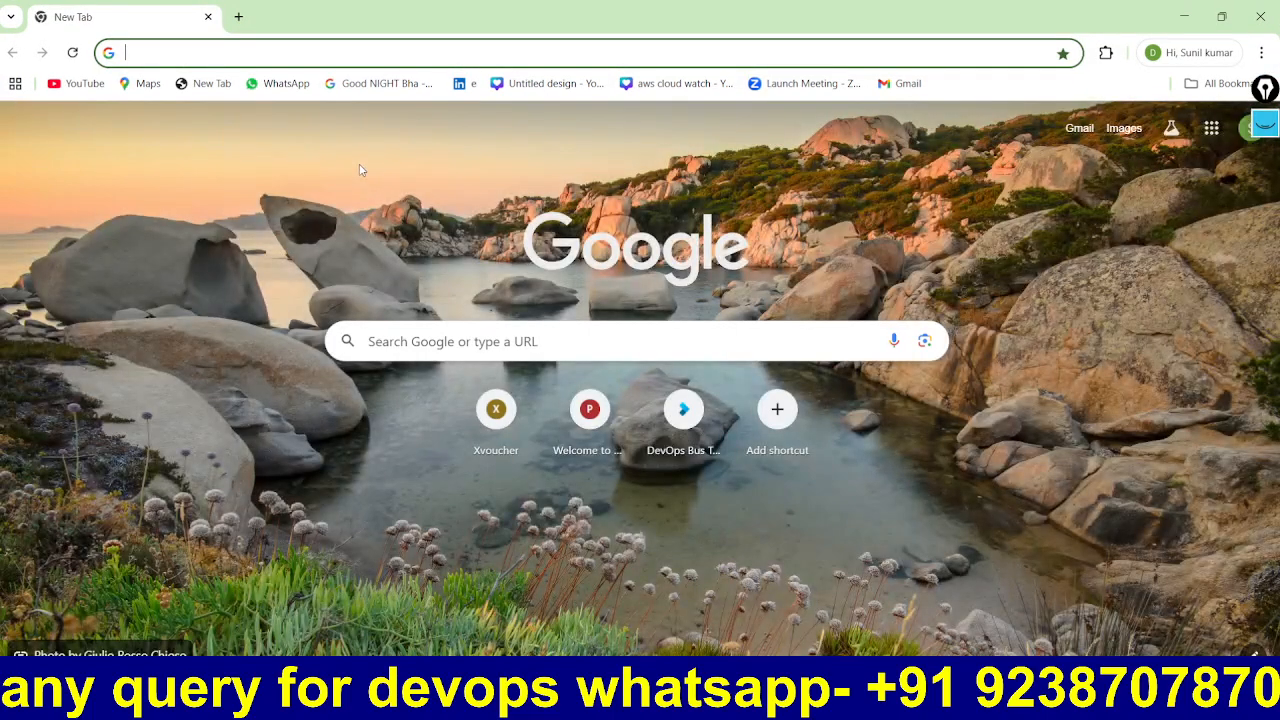
{"action": "key", "text": "ctrl+v"}
{"action": "key", "text": "Return"}
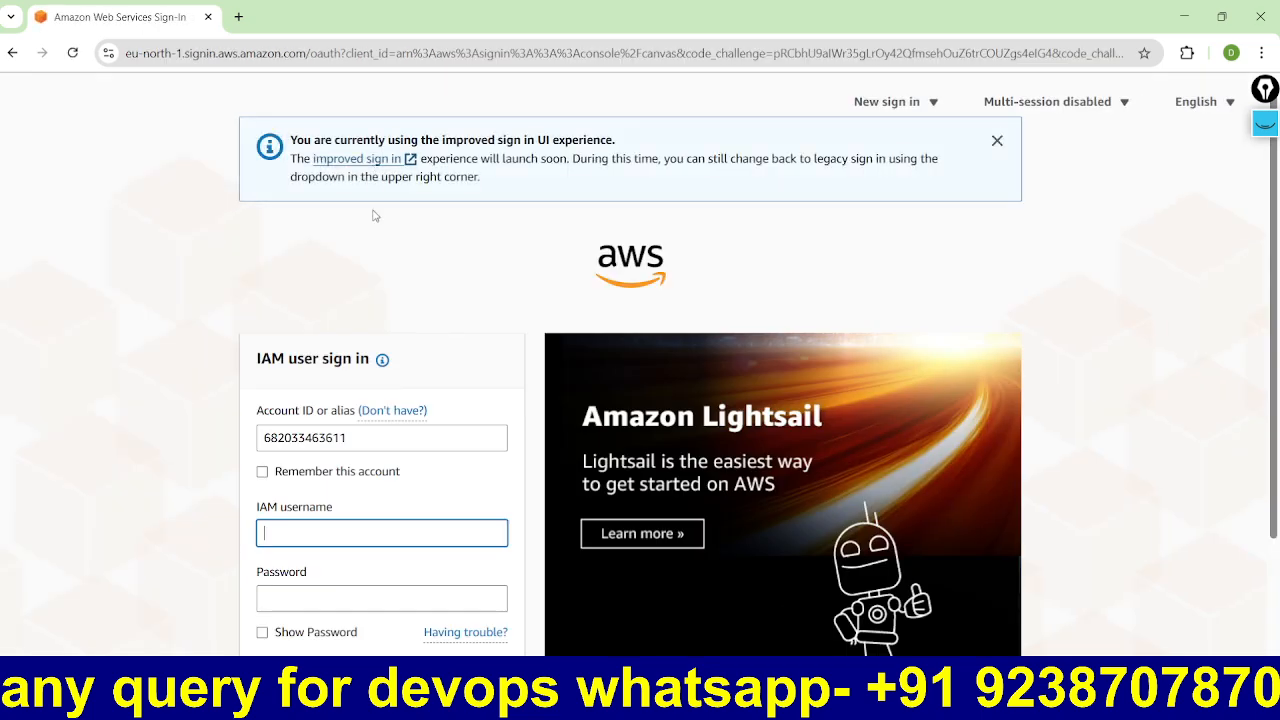
{"action": "mouse_move", "coordinate": [933, 700]}
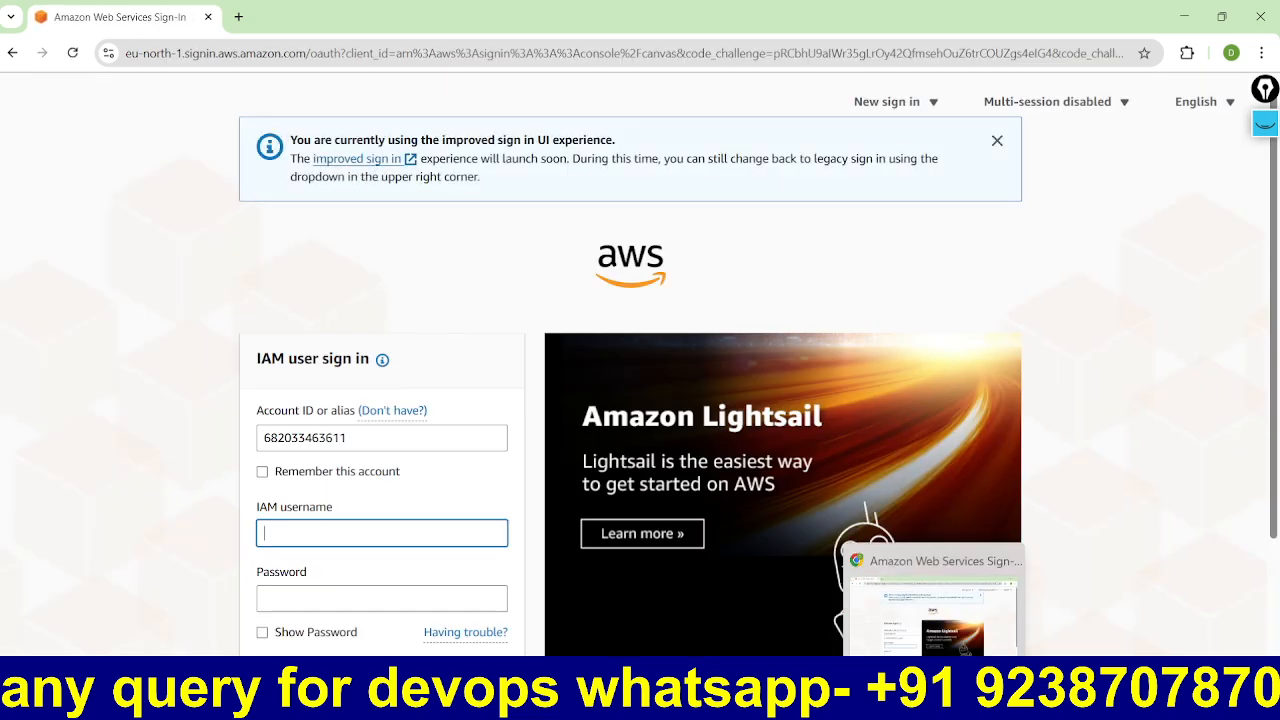
{"action": "left_click", "coordinate": [886, 700]}
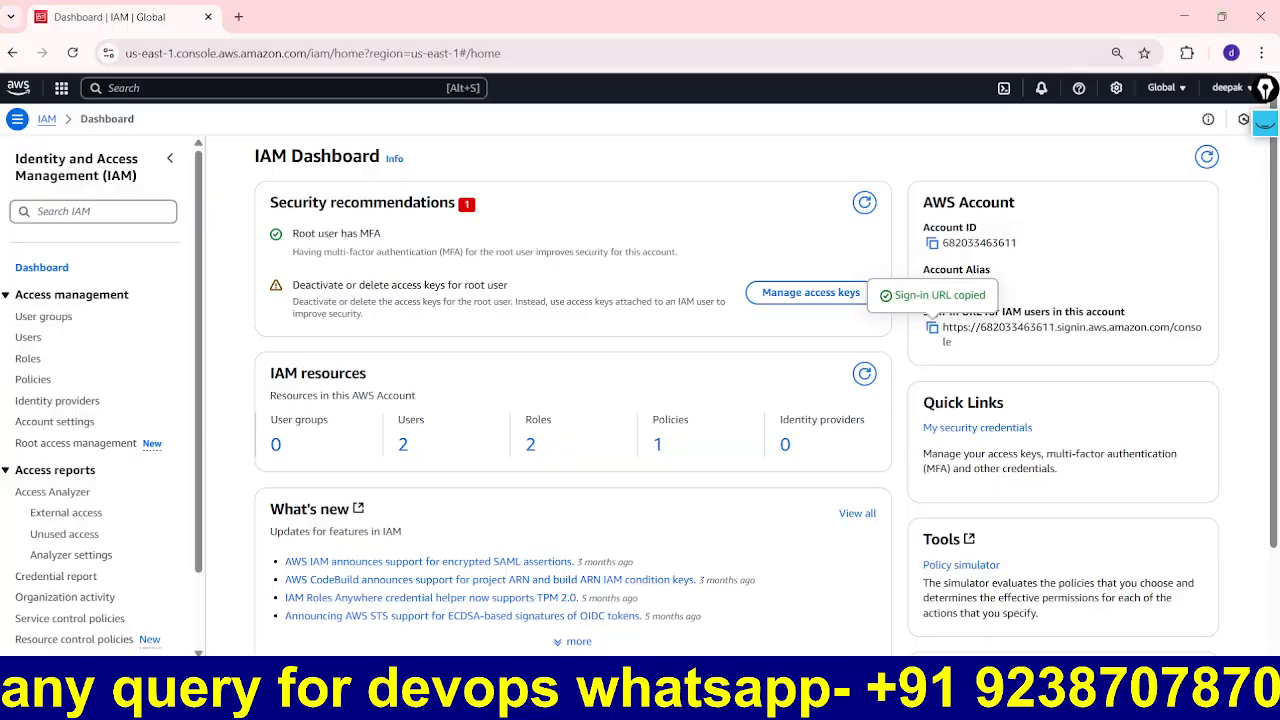
Step: Copy the user name SACHINE-U2 from its details page into the sign-in page's IAM username field
{"action": "left_click", "coordinate": [404, 446]}
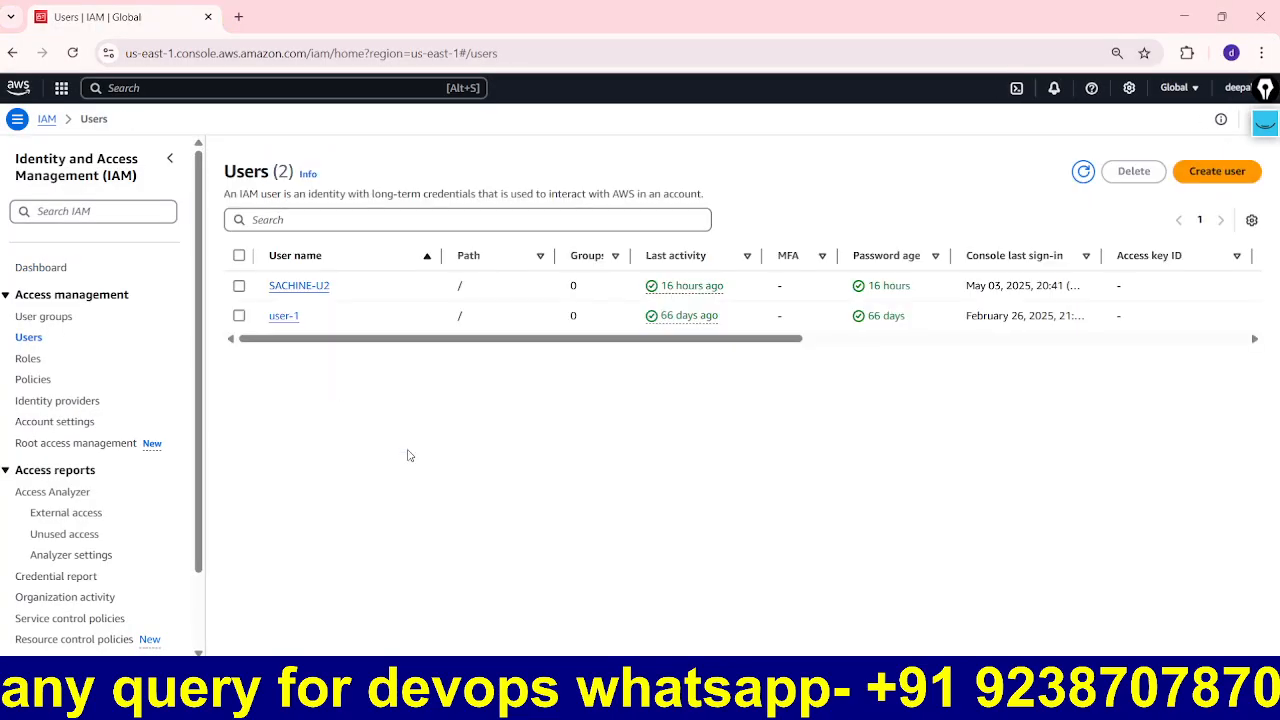
{"action": "left_click", "coordinate": [322, 288]}
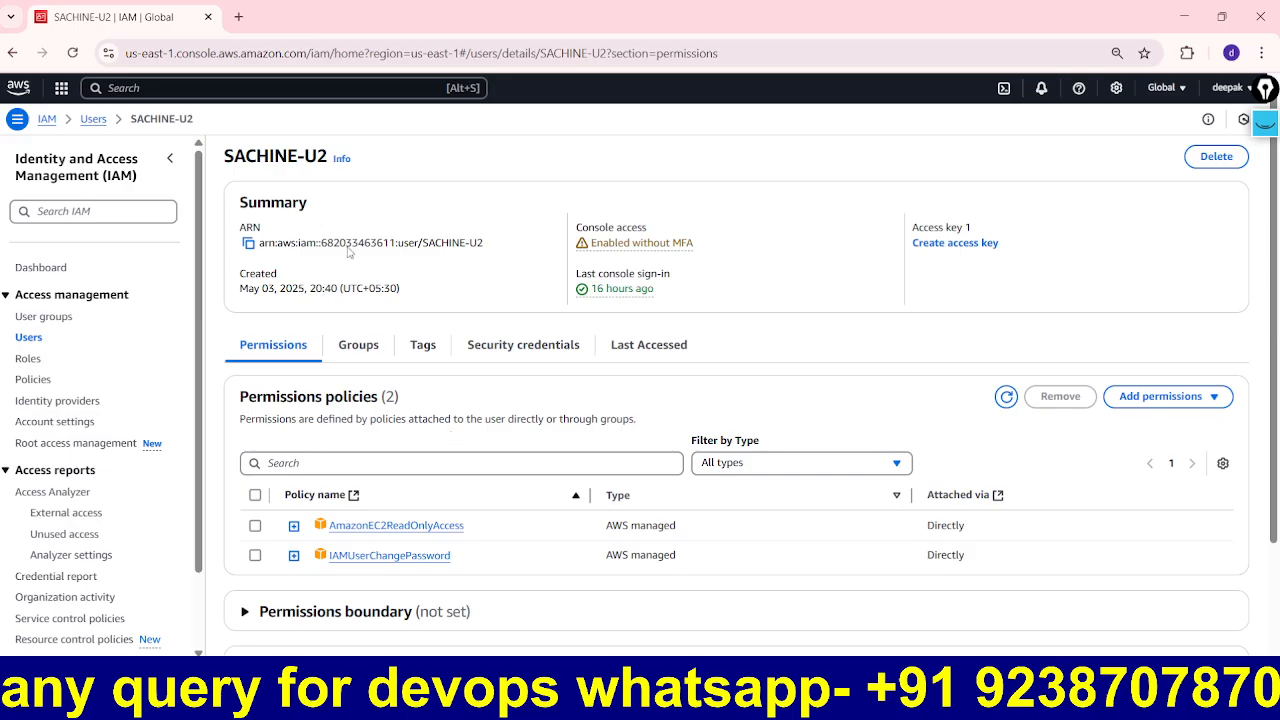
{"action": "left_click_drag", "start_coordinate": [324, 162], "coordinate": [224, 160]}
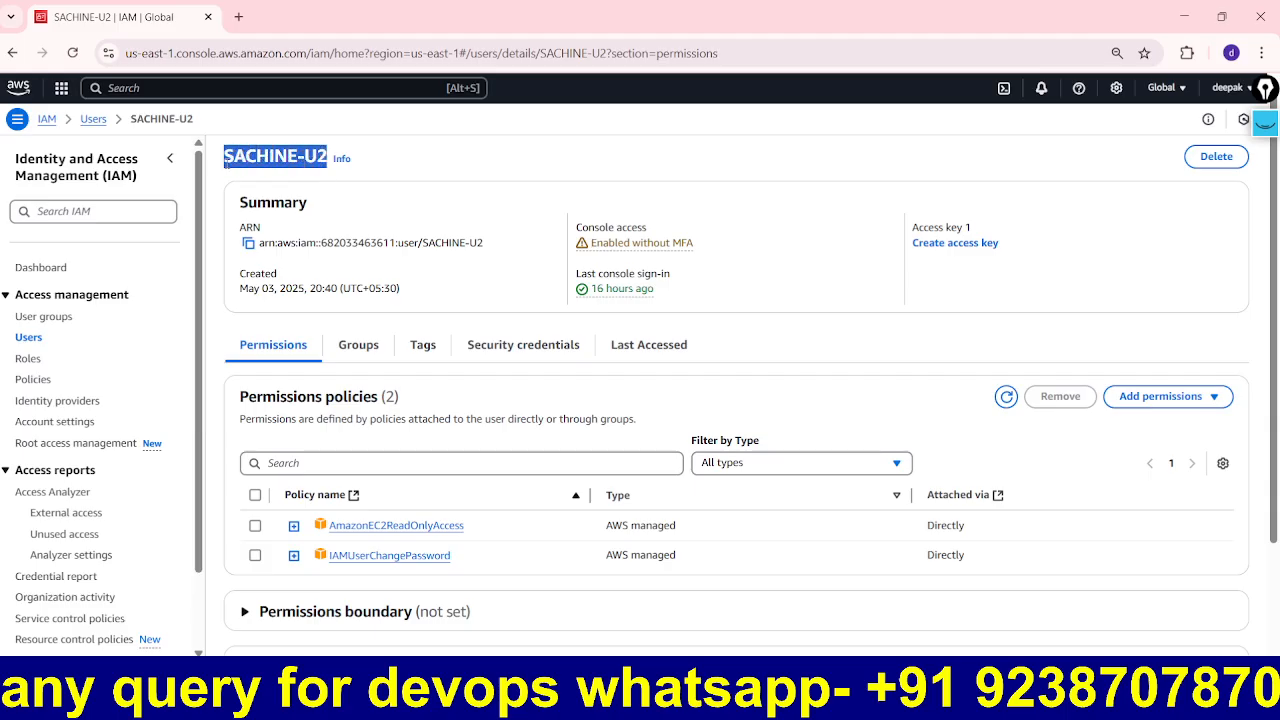
{"action": "mouse_move", "coordinate": [934, 700]}
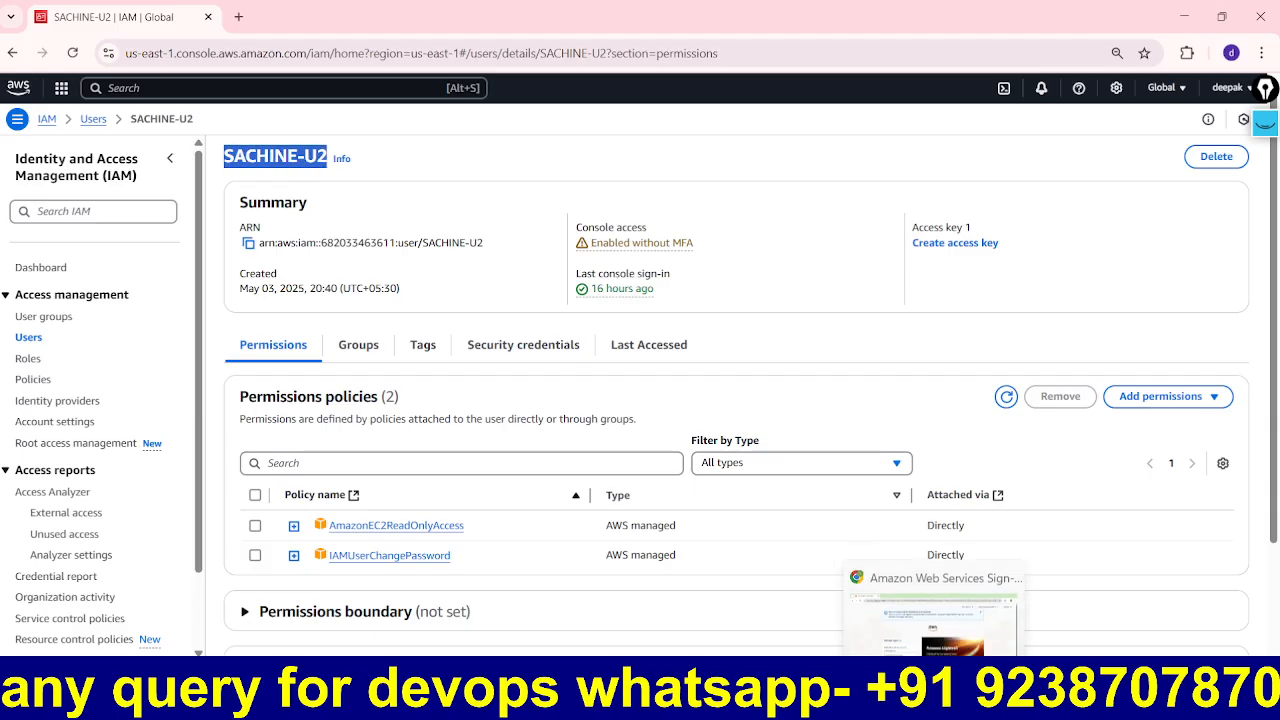
{"action": "left_click", "coordinate": [934, 625]}
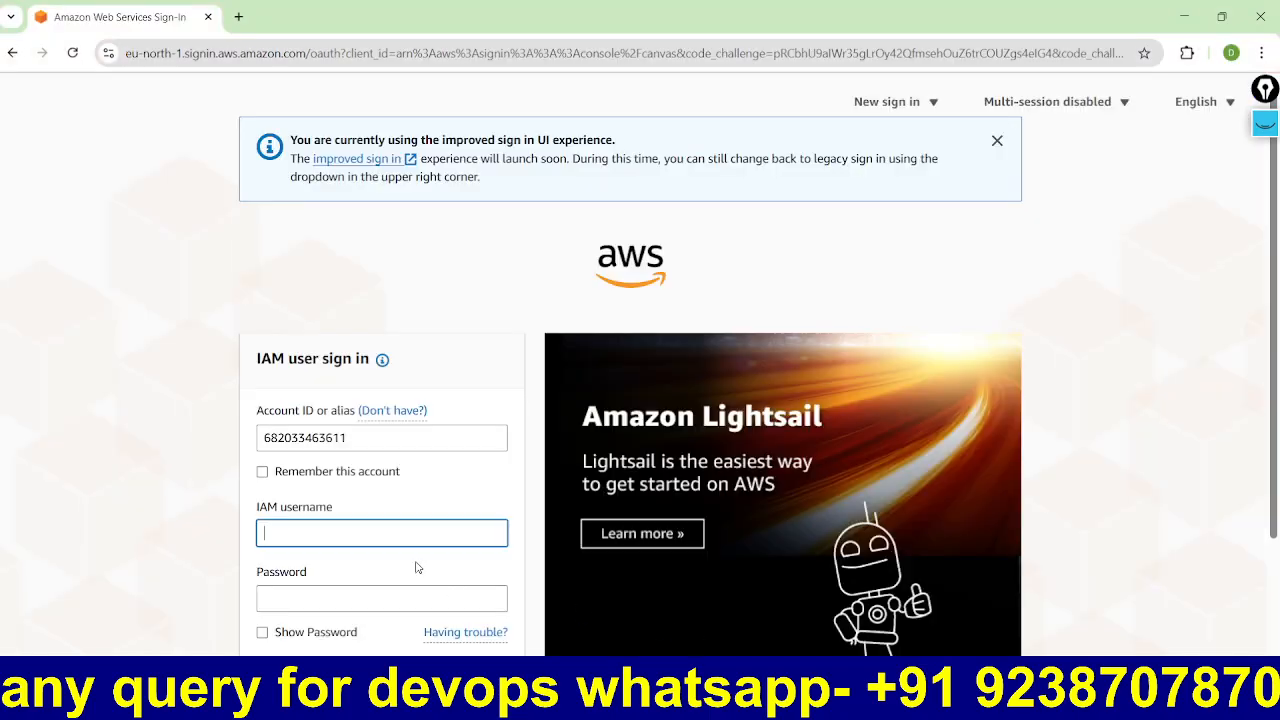
{"action": "key", "text": "ctrl+v"}
{"action": "key", "text": "alt+Tab"}
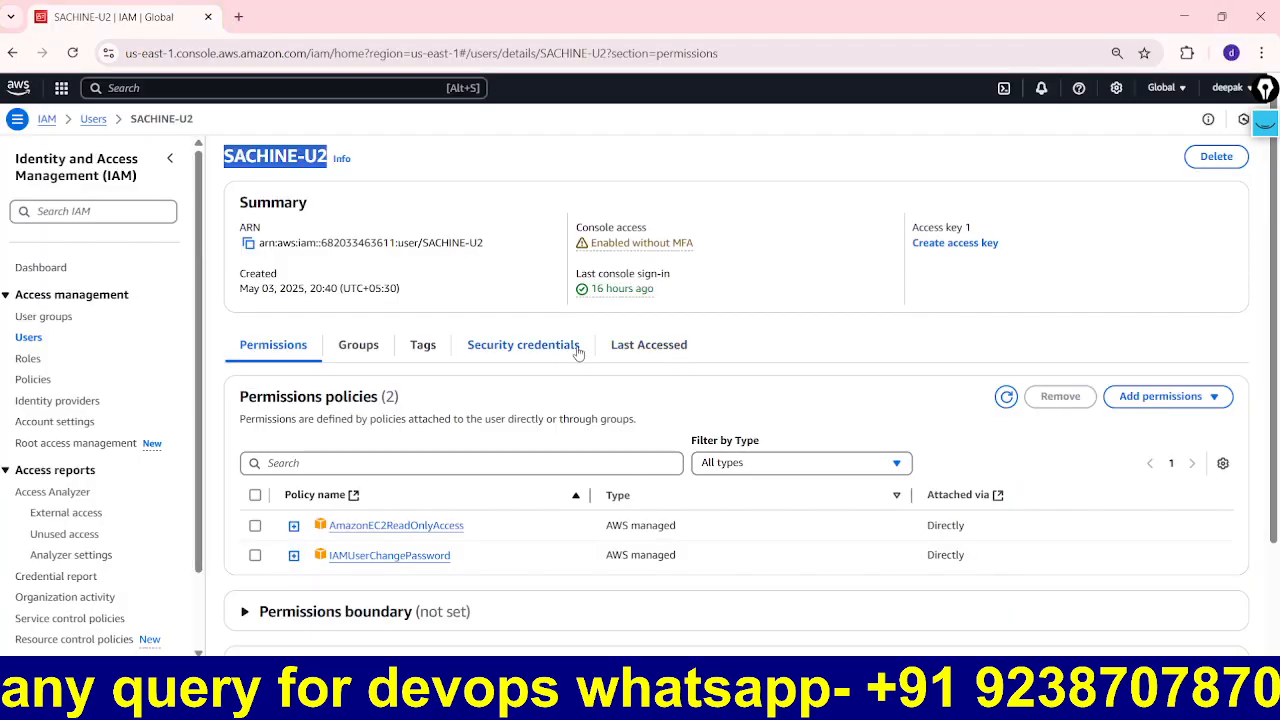
Step: Open SACHINE-U2's console access settings from Security credentials and choose Reset password
{"action": "left_click", "coordinate": [515, 346]}
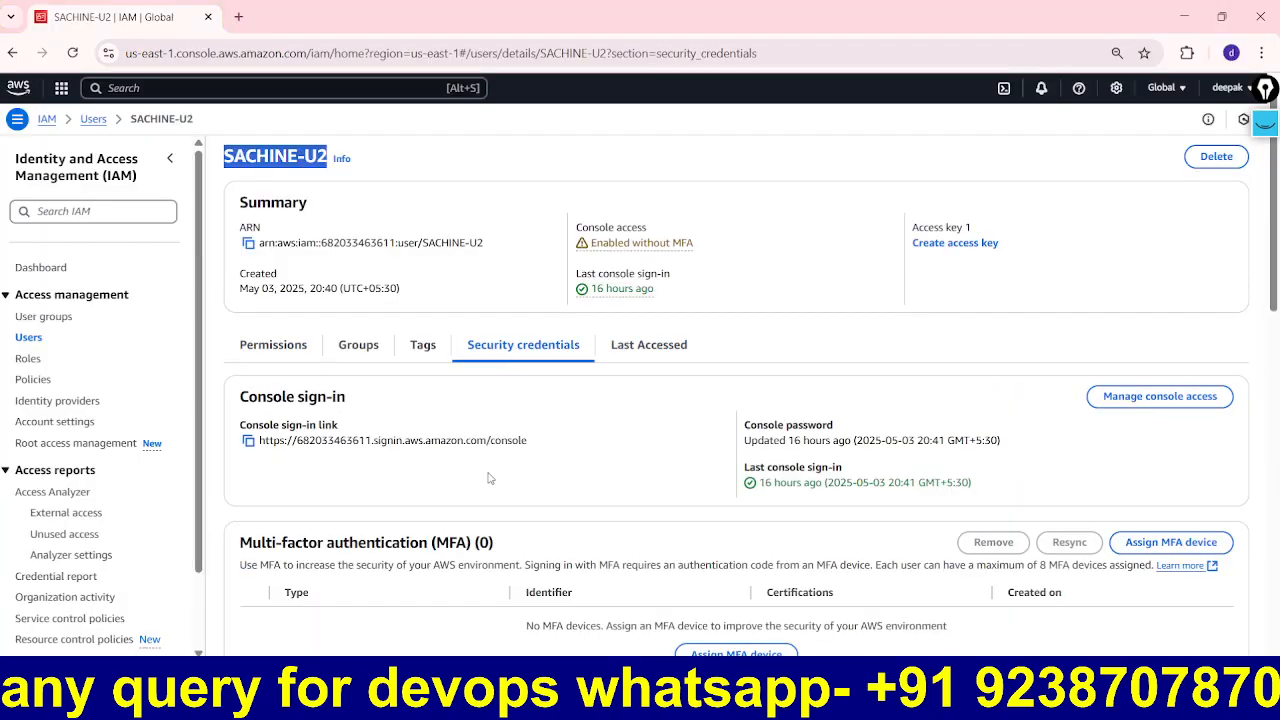
{"action": "left_click", "coordinate": [1157, 398]}
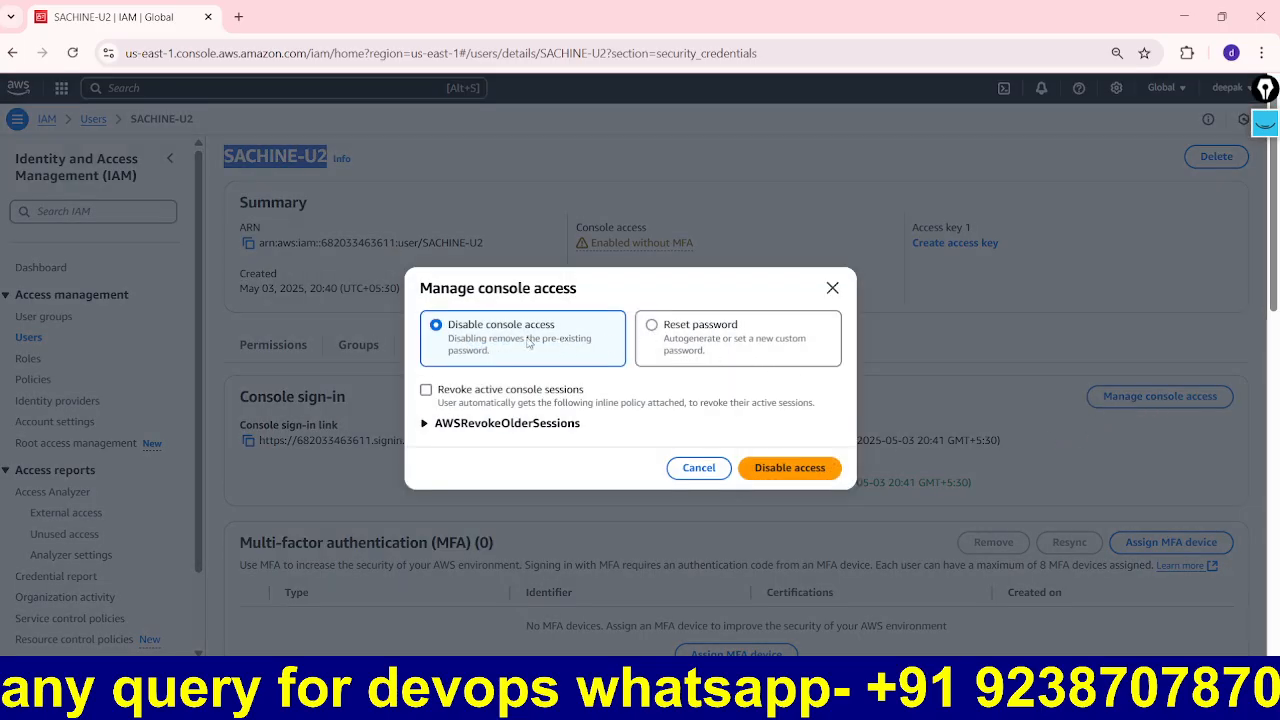
{"action": "left_click", "coordinate": [652, 328]}
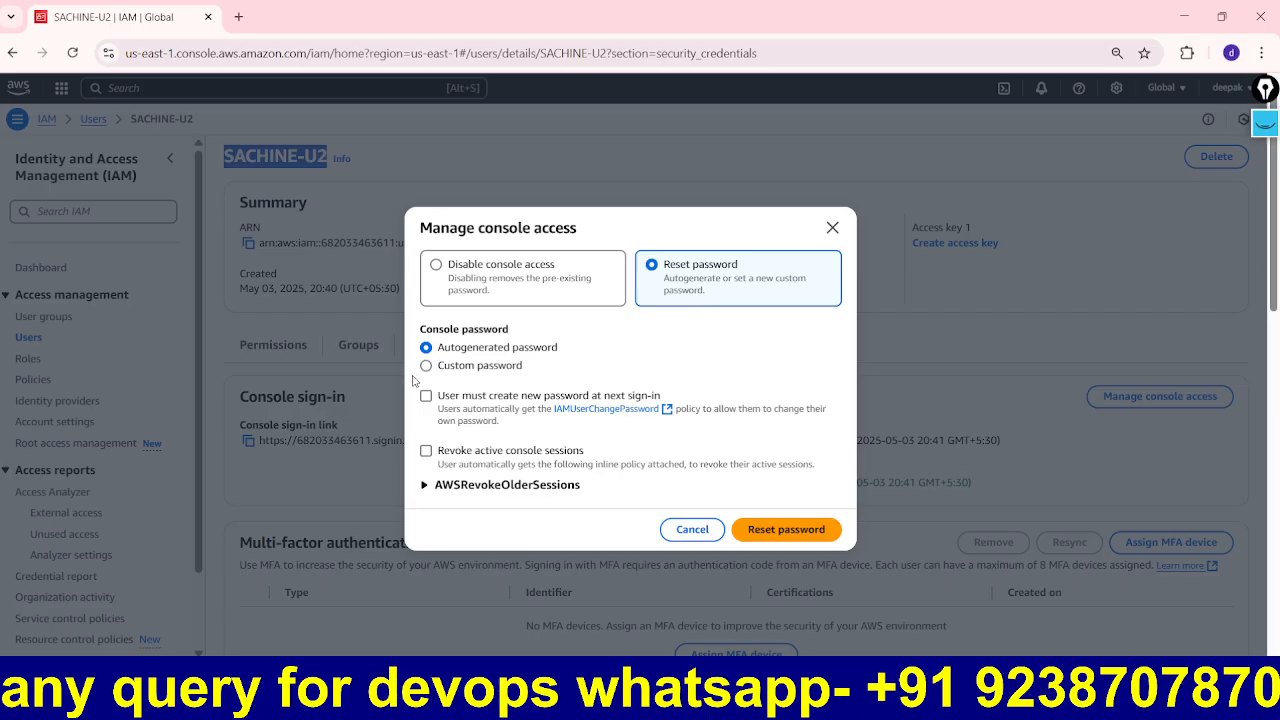
Step: Annotate the console access dialog's options, then confirm the autogenerated password reset
{"action": "left_click", "coordinate": [1265, 121]}
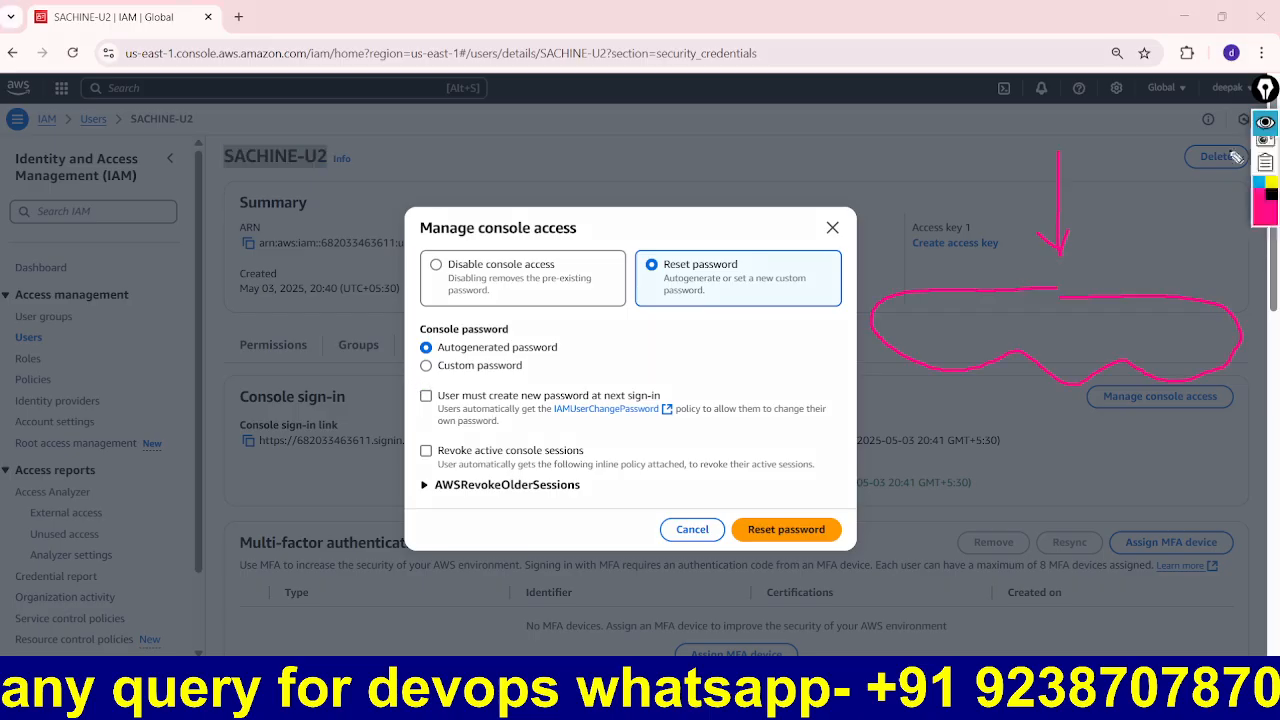
{"action": "mouse_move", "coordinate": [698, 228]}
{"action": "left_mouse_down"}
{"action": "mouse_move", "coordinate": [545, 215]}
{"action": "mouse_move", "coordinate": [380, 245]}
{"action": "mouse_move", "coordinate": [335, 400]}
{"action": "mouse_move", "coordinate": [440, 538]}
{"action": "mouse_move", "coordinate": [535, 555]}
{"action": "mouse_move", "coordinate": [633, 528]}
{"action": "mouse_move", "coordinate": [860, 590]}
{"action": "mouse_move", "coordinate": [828, 495]}
{"action": "mouse_move", "coordinate": [862, 388]}
{"action": "mouse_move", "coordinate": [752, 358]}
{"action": "mouse_move", "coordinate": [850, 305]}
{"action": "mouse_move", "coordinate": [746, 244]}
{"action": "left_mouse_up"}
{"action": "left_click_drag", "start_coordinate": [380, 166], "coordinate": [425, 238]}
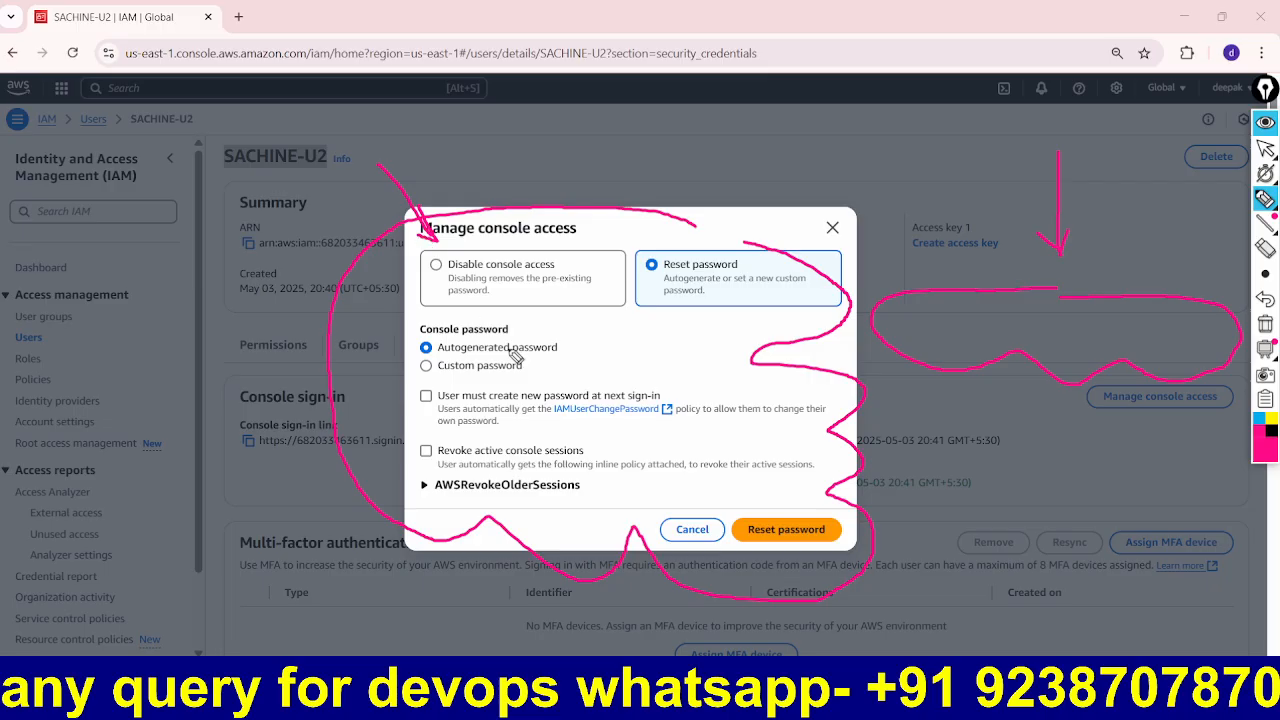
{"action": "left_click_drag", "start_coordinate": [618, 186], "coordinate": [668, 245]}
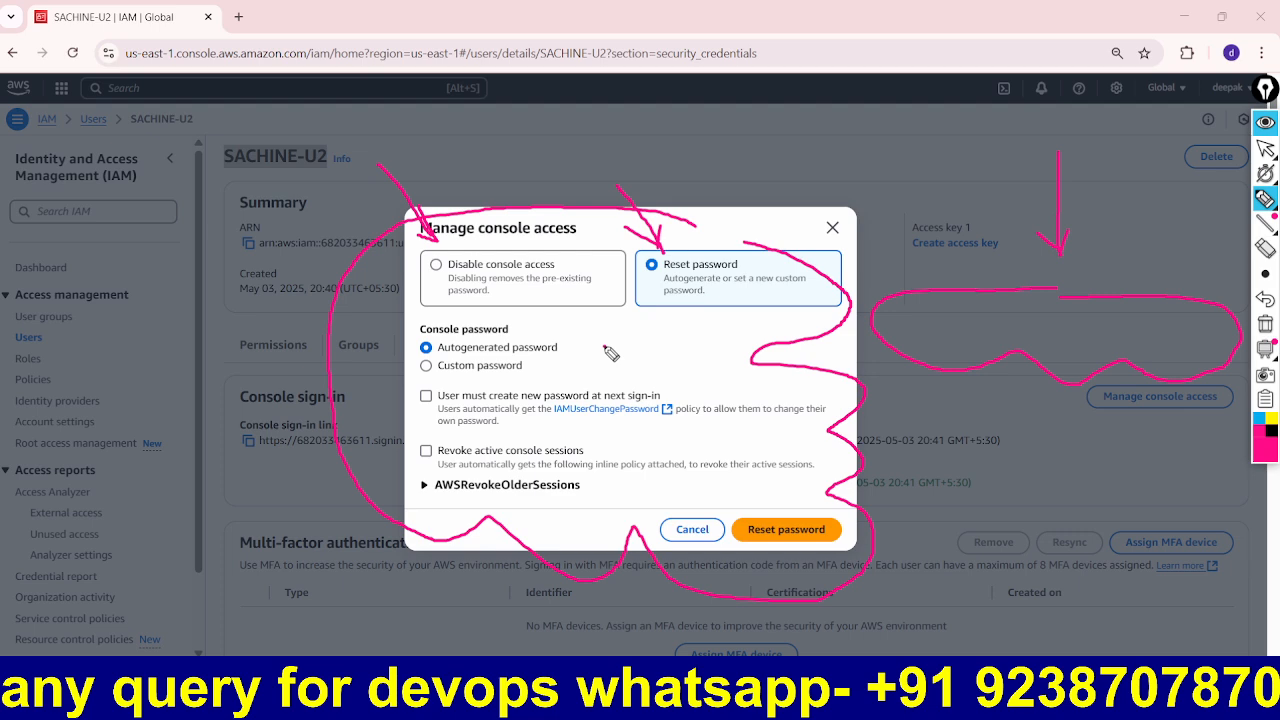
{"action": "left_click_drag", "start_coordinate": [398, 346], "coordinate": [375, 390]}
{"action": "mouse_move", "coordinate": [368, 365]}
{"action": "left_mouse_down"}
{"action": "mouse_move", "coordinate": [410, 399]}
{"action": "mouse_move", "coordinate": [385, 432]}
{"action": "left_mouse_up"}
{"action": "left_click_drag", "start_coordinate": [387, 416], "coordinate": [405, 435]}
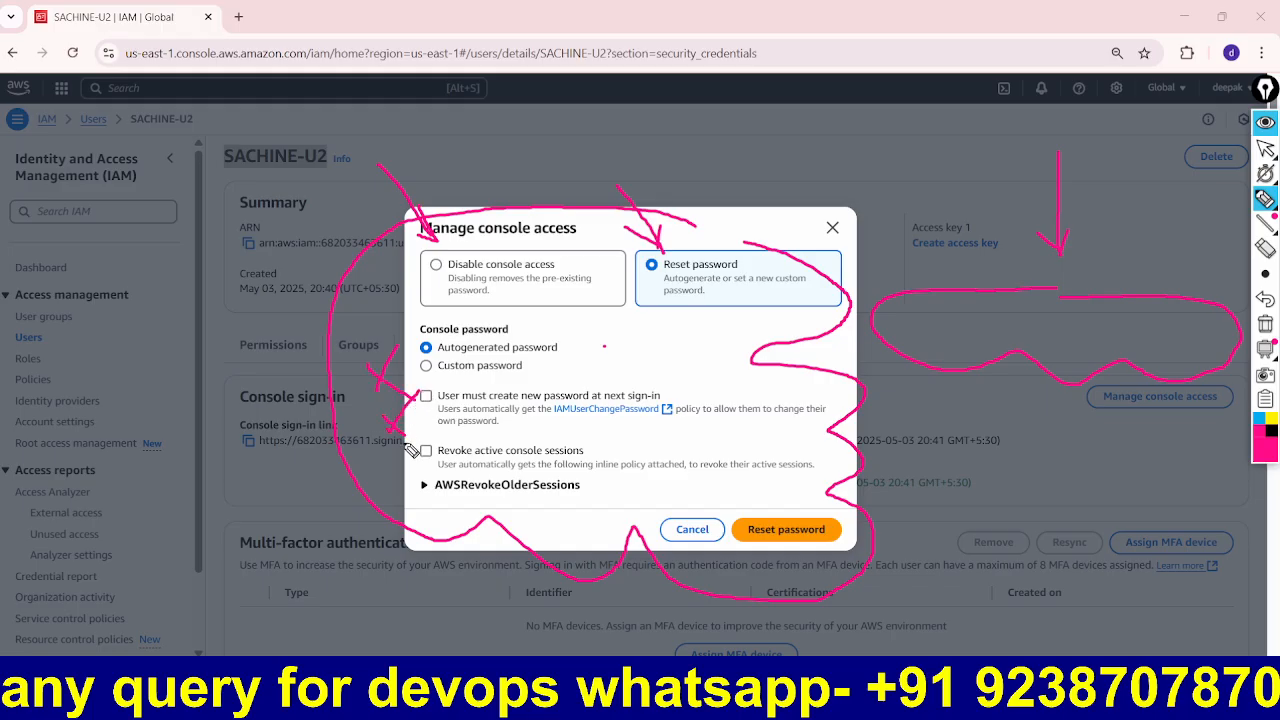
{"action": "left_click", "coordinate": [1267, 326]}
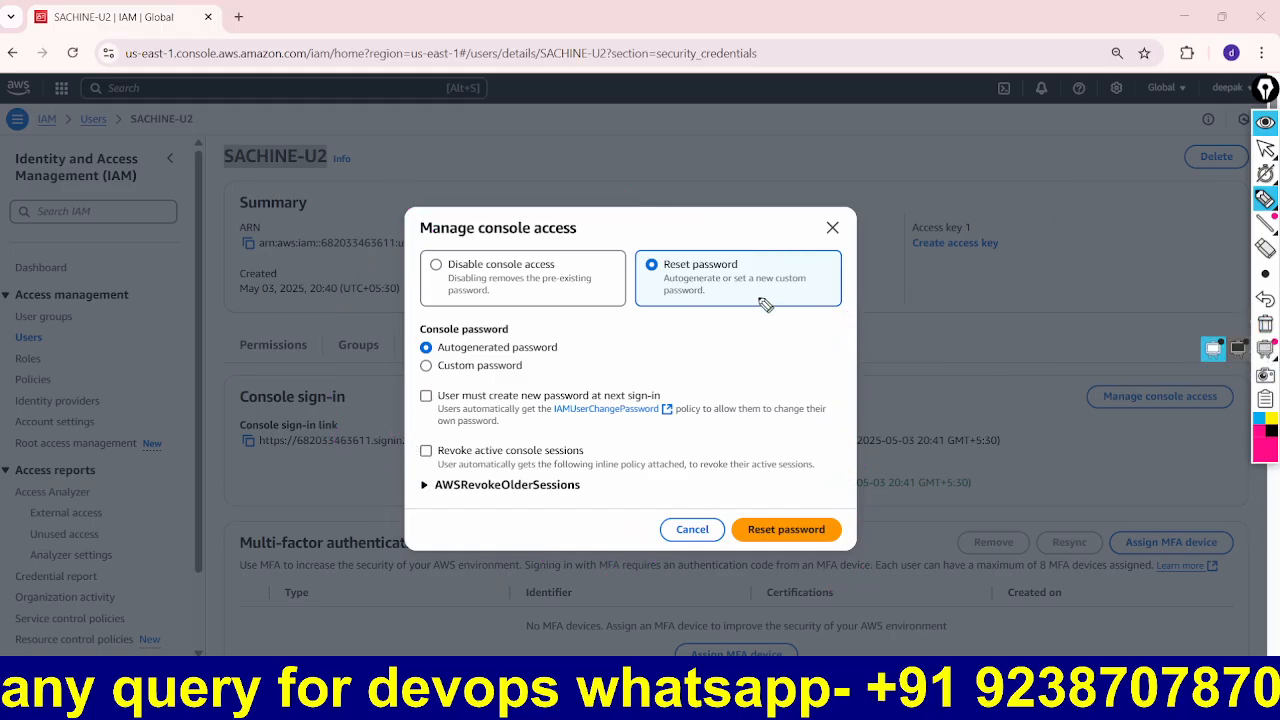
{"action": "left_click", "coordinate": [1266, 121]}
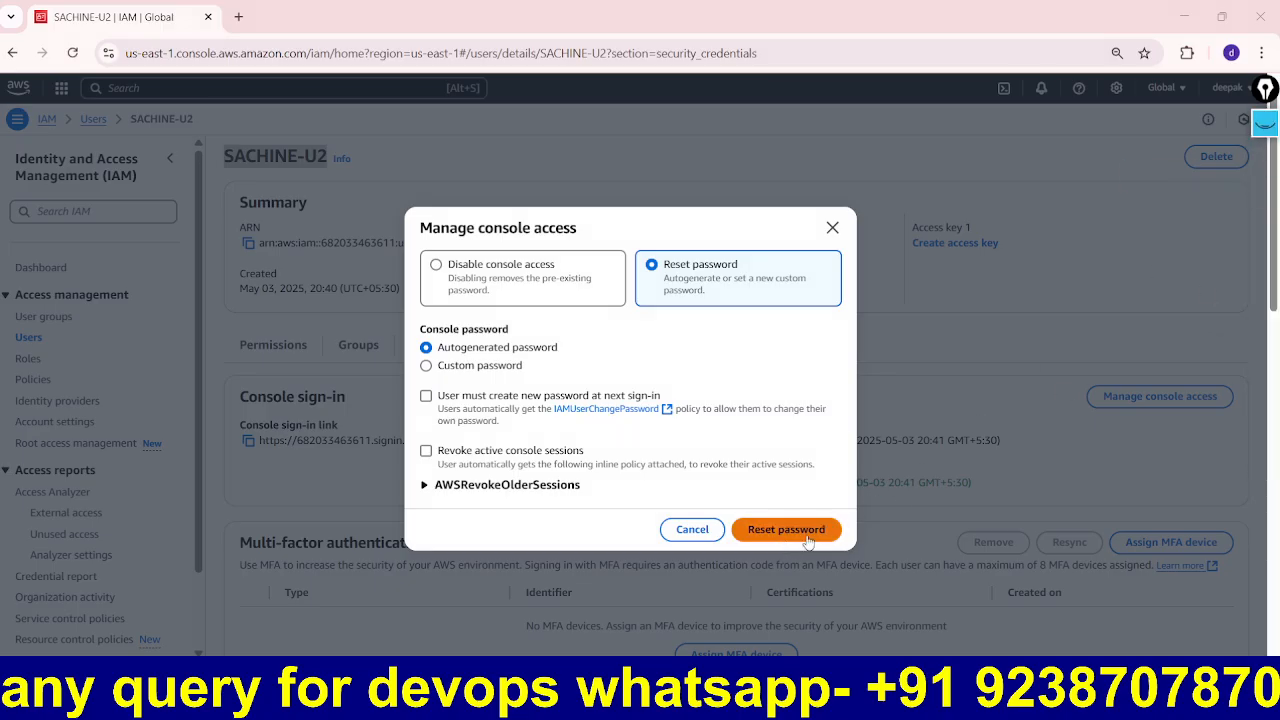
{"action": "left_click", "coordinate": [795, 530]}
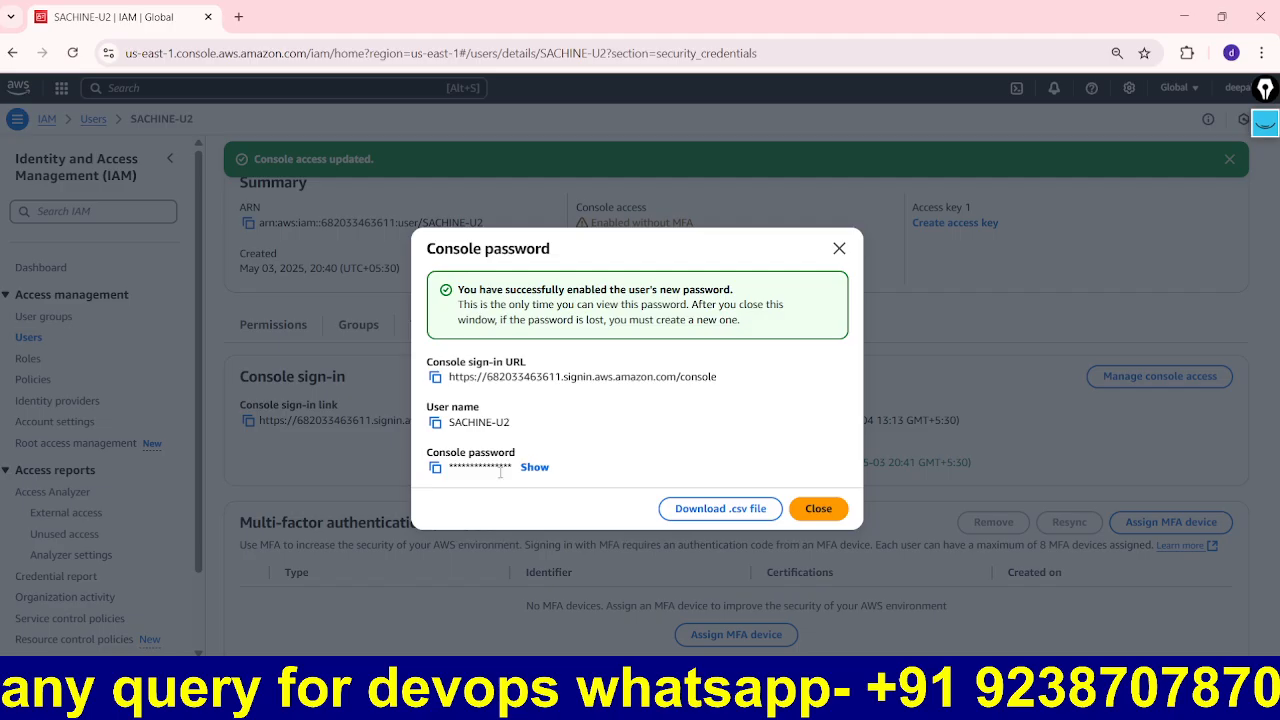
Step: Reveal and copy the new password, then sign in as the IAM user with it
{"action": "left_click", "coordinate": [526, 470]}
{"action": "left_click", "coordinate": [436, 468]}
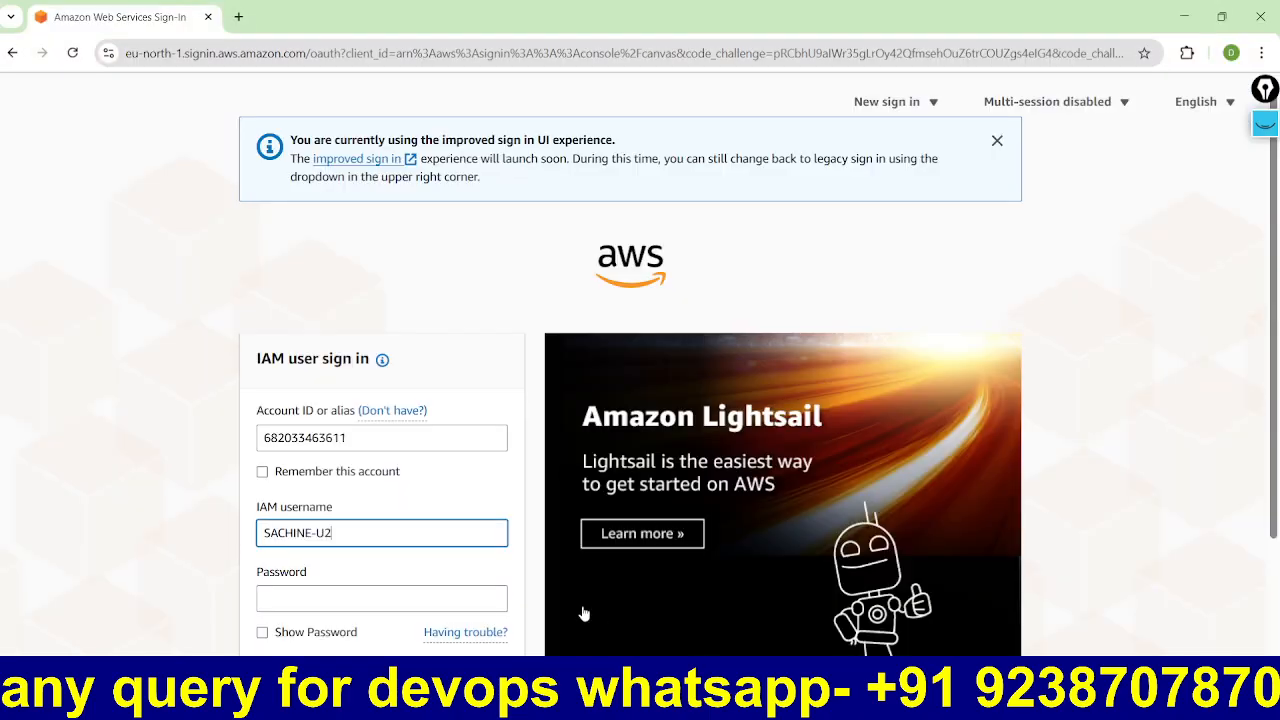
{"action": "left_click", "coordinate": [345, 602]}
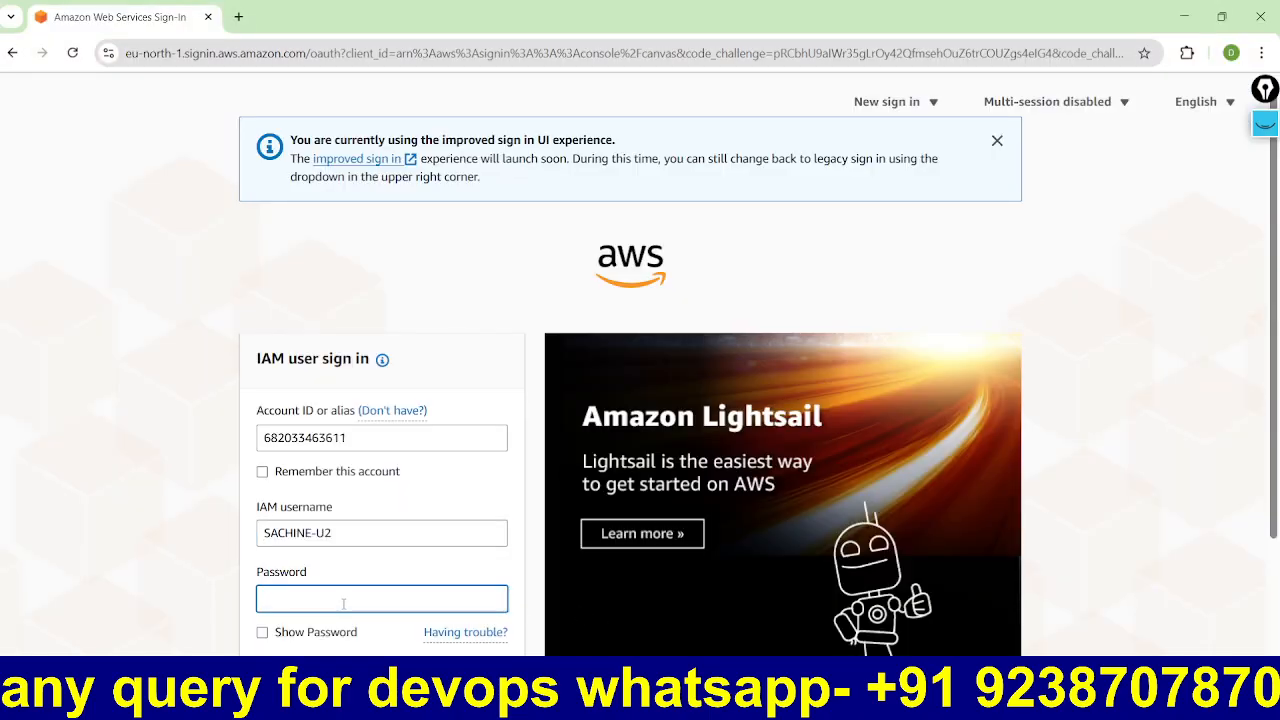
{"action": "key", "text": "ctrl+v"}
{"action": "key", "text": "Return"}
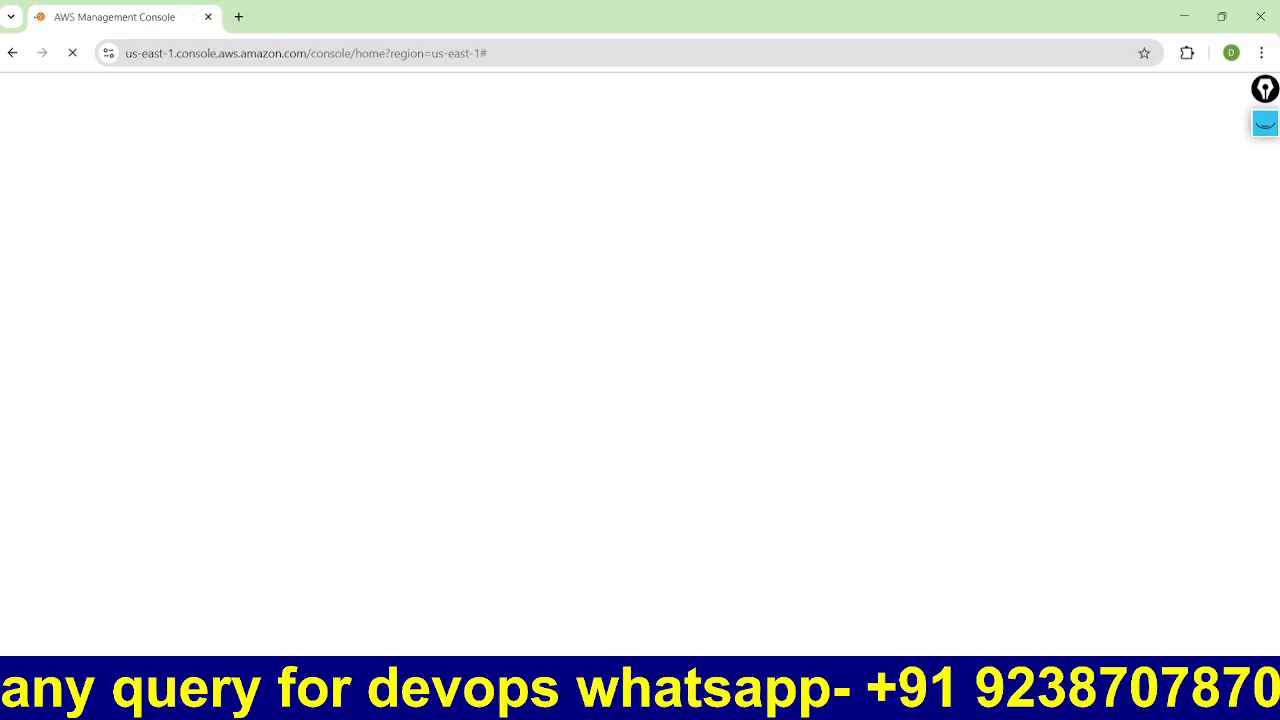
{"action": "key", "text": "alt+Tab"}
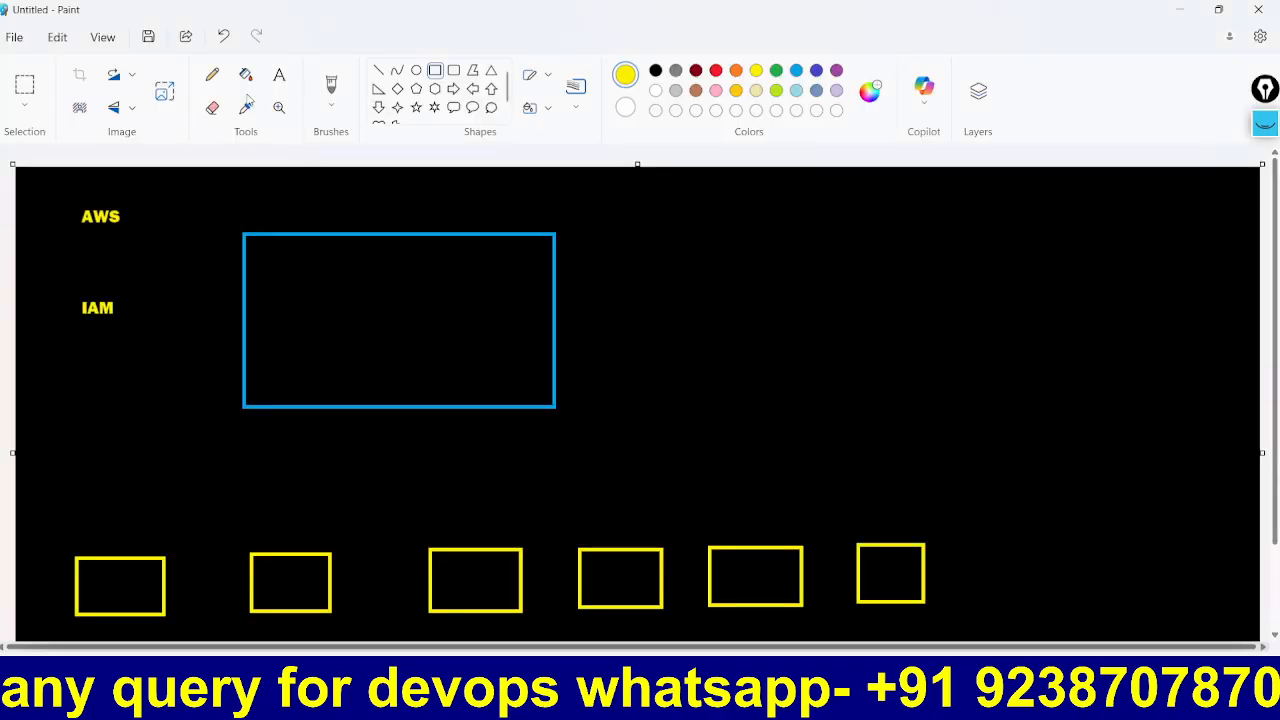
Step: Label the blue box 'TATA -PROJECTS' with the Text tool
{"action": "left_click", "coordinate": [283, 85]}
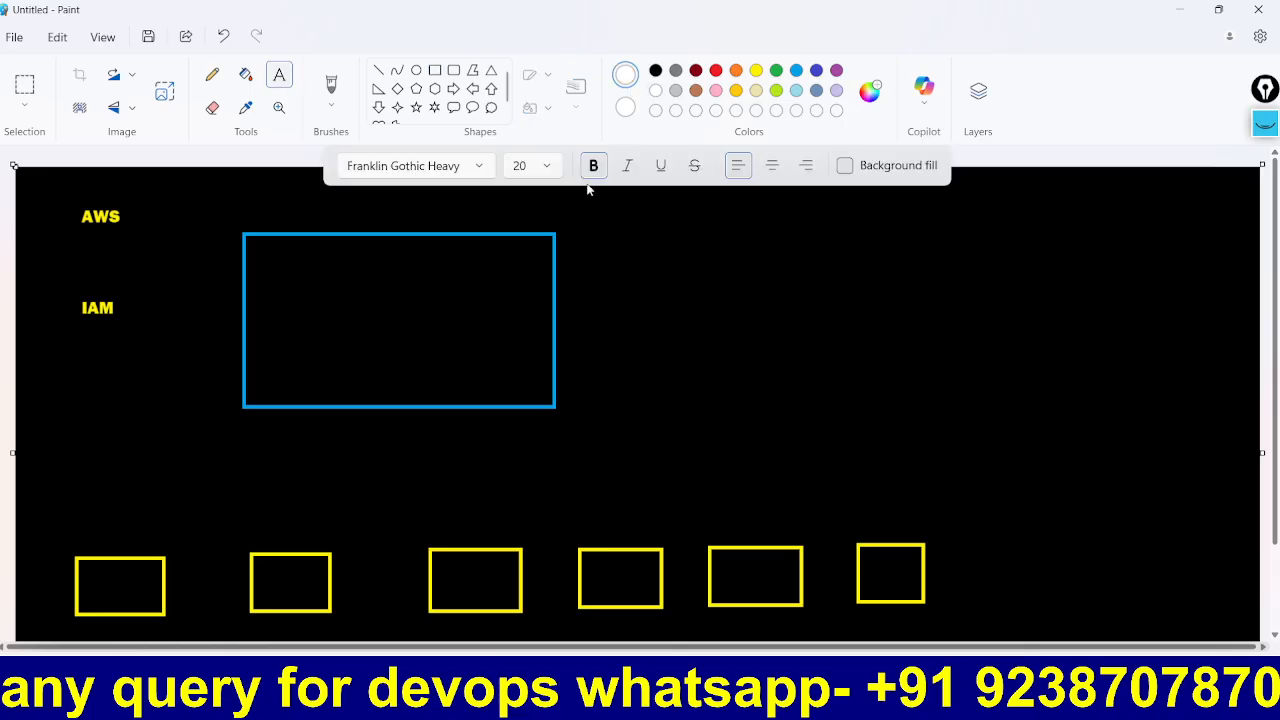
{"action": "left_click", "coordinate": [279, 261]}
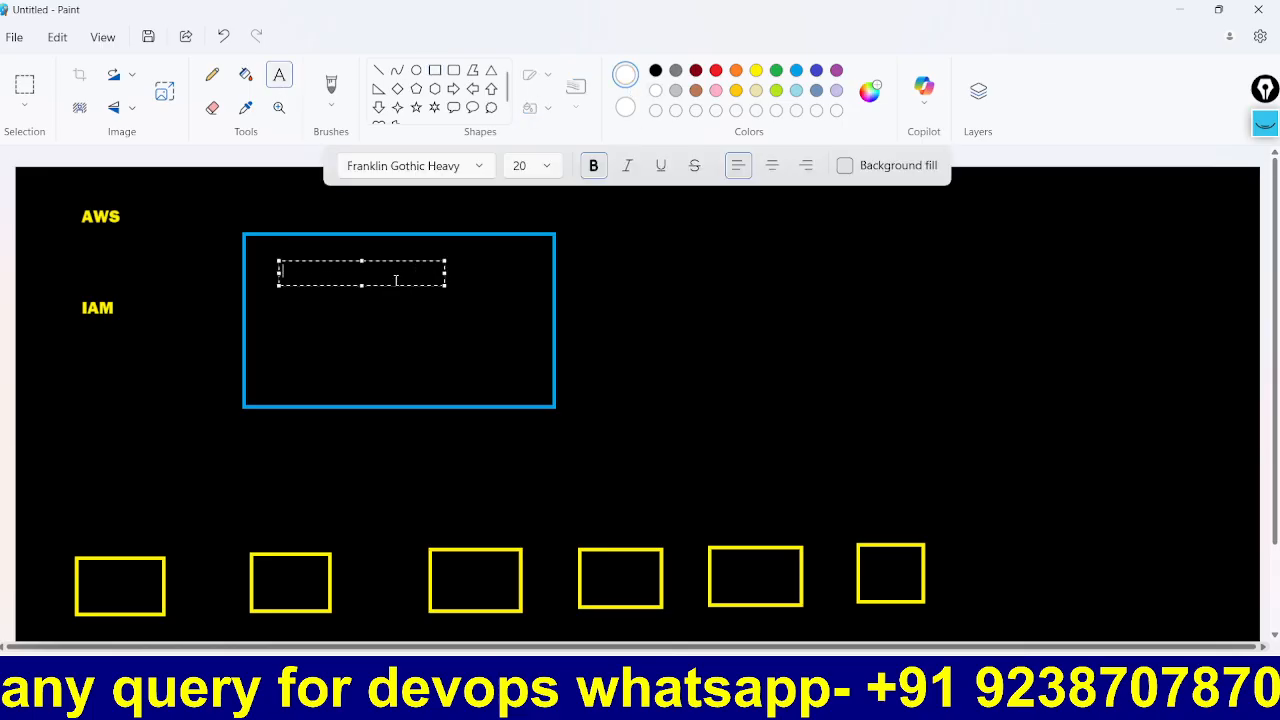
{"action": "type", "text": "TATA -PR"}
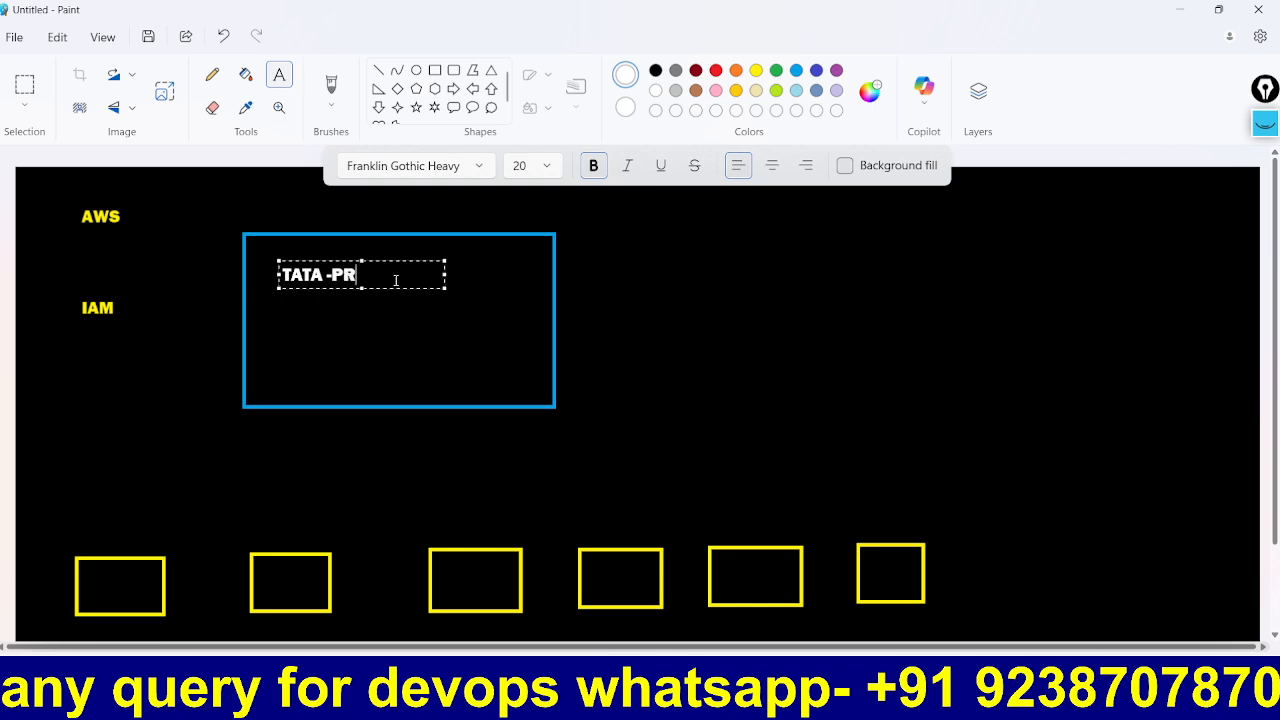
{"action": "type", "text": "OJECTS"}
{"action": "left_click", "coordinate": [769, 402]}
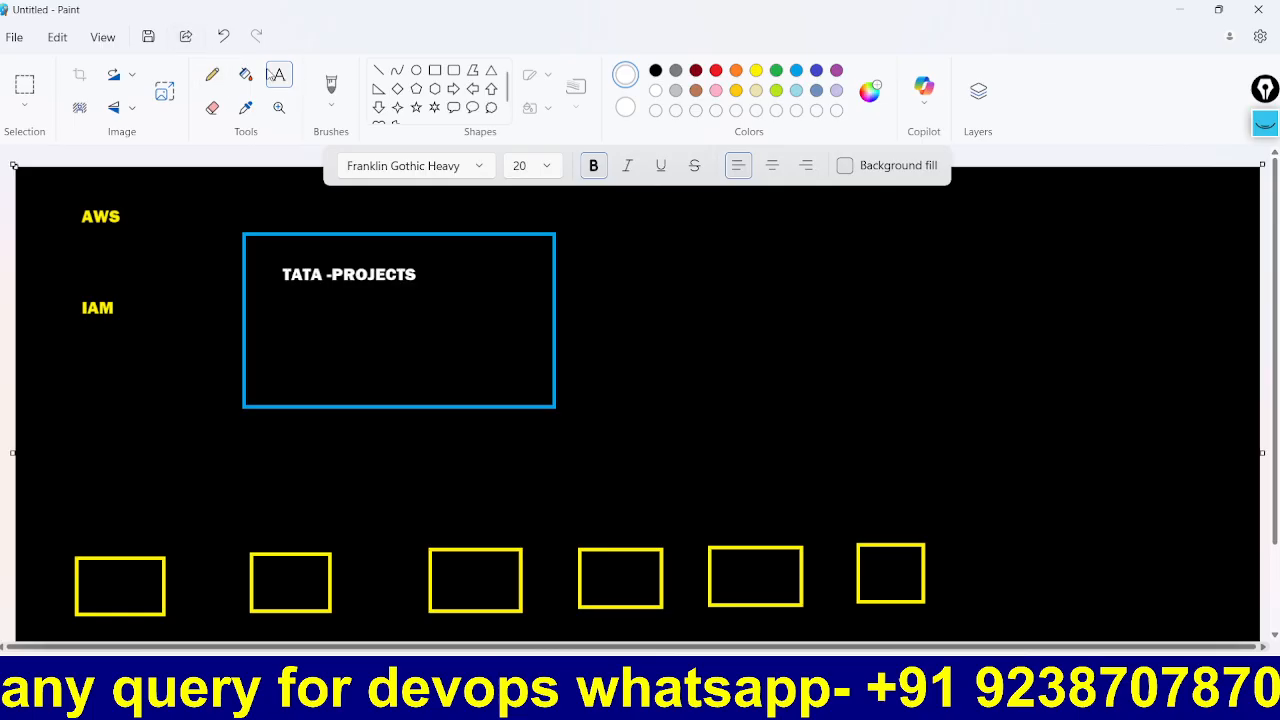
Step: Label the first three yellow boxes U1, U2 and U3
{"action": "left_click", "coordinate": [102, 567]}
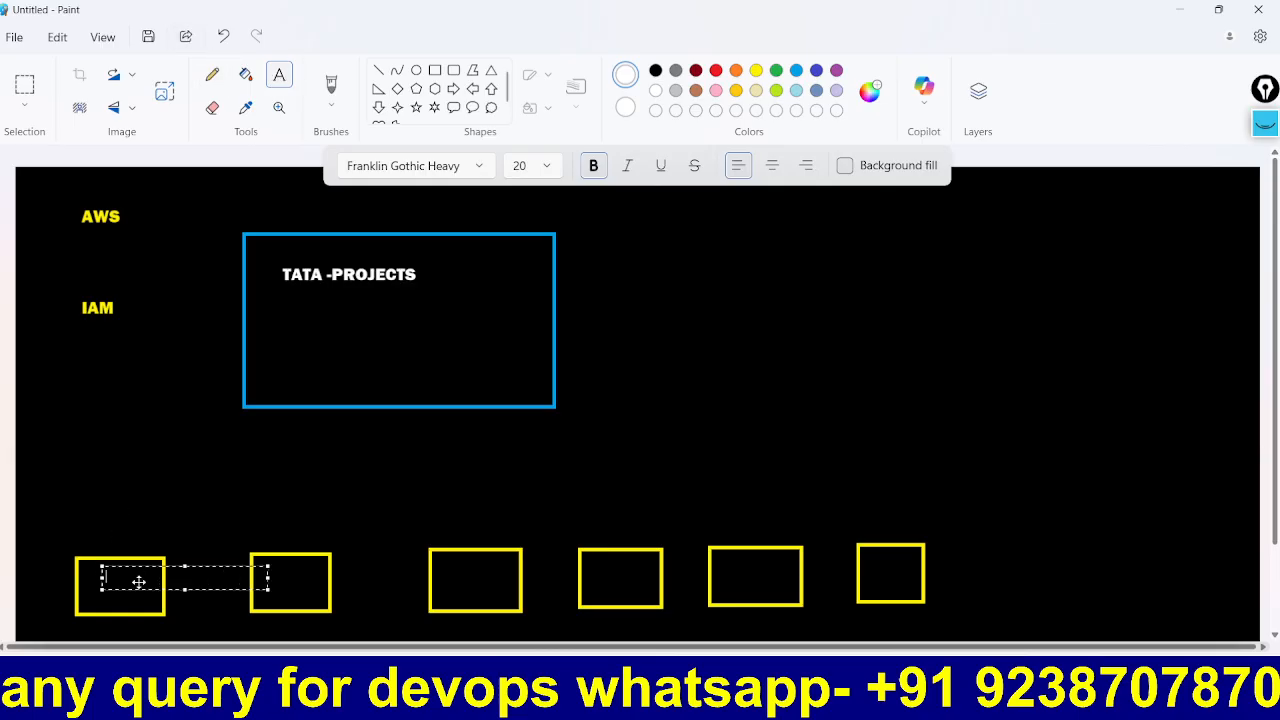
{"action": "type", "text": "U1"}
{"action": "left_click", "coordinate": [277, 574]}
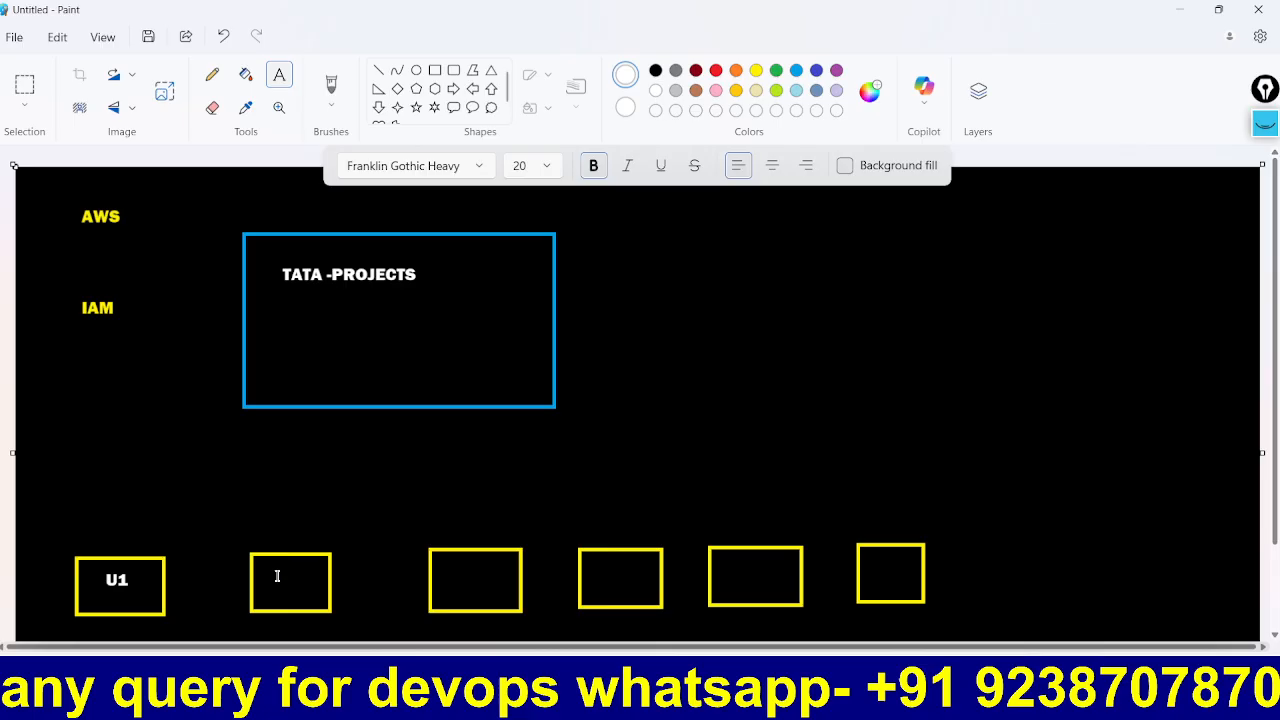
{"action": "left_click_drag", "start_coordinate": [266, 571], "coordinate": [329, 614]}
{"action": "type", "text": "U2"}
{"action": "left_click", "coordinate": [390, 484]}
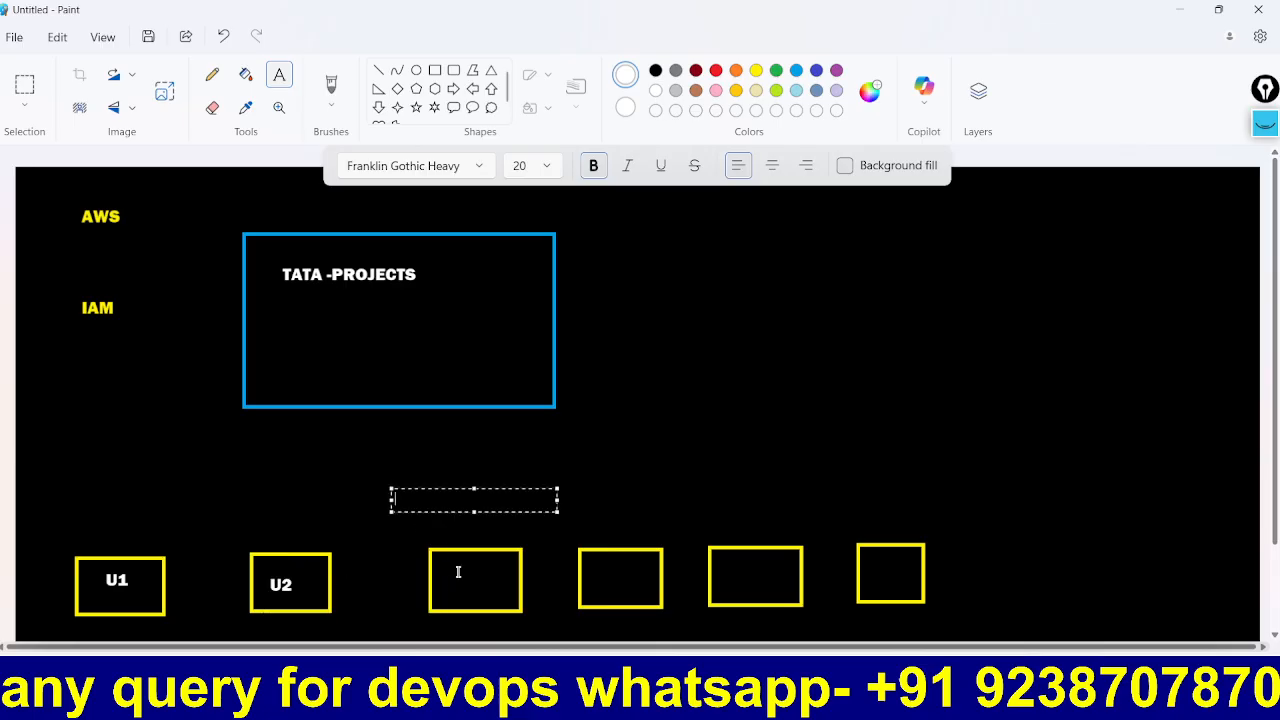
{"action": "left_click_drag", "start_coordinate": [447, 569], "coordinate": [472, 595]}
{"action": "type", "text": "U3"}
{"action": "left_click", "coordinate": [566, 473]}
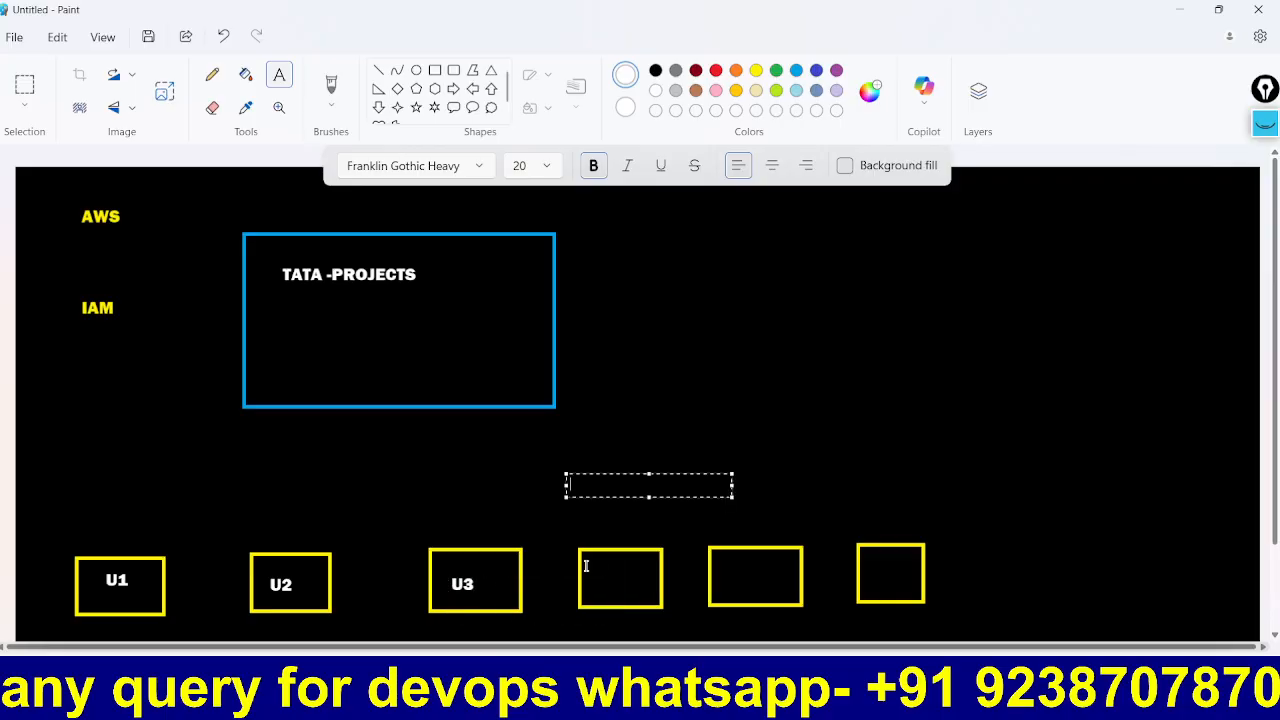
Step: Label the remaining yellow boxes U4, U5 and U6
{"action": "left_click_drag", "start_coordinate": [592, 566], "coordinate": [758, 620]}
{"action": "type", "text": "U4"}
{"action": "left_click", "coordinate": [690, 505]}
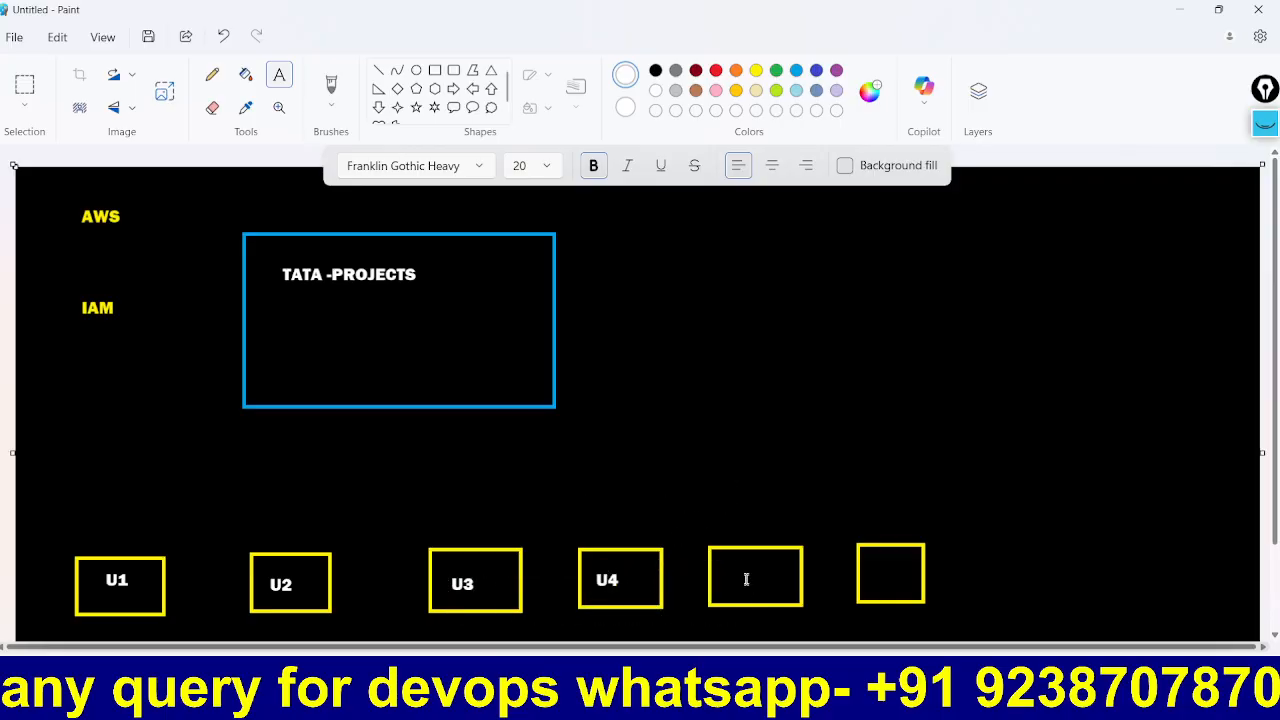
{"action": "left_click_drag", "start_coordinate": [737, 565], "coordinate": [790, 606]}
{"action": "type", "text": "U5"}
{"action": "left_click", "coordinate": [821, 496]}
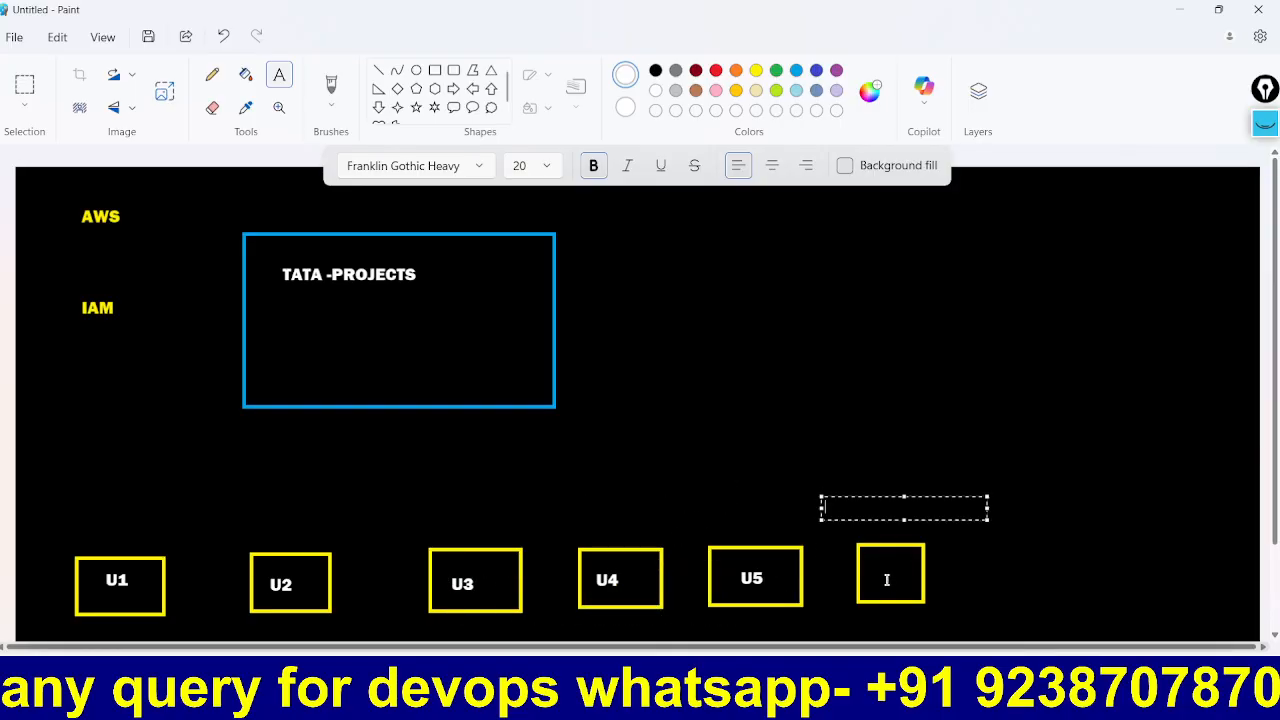
{"action": "left_click_drag", "start_coordinate": [871, 563], "coordinate": [898, 588]}
{"action": "type", "text": "U6"}
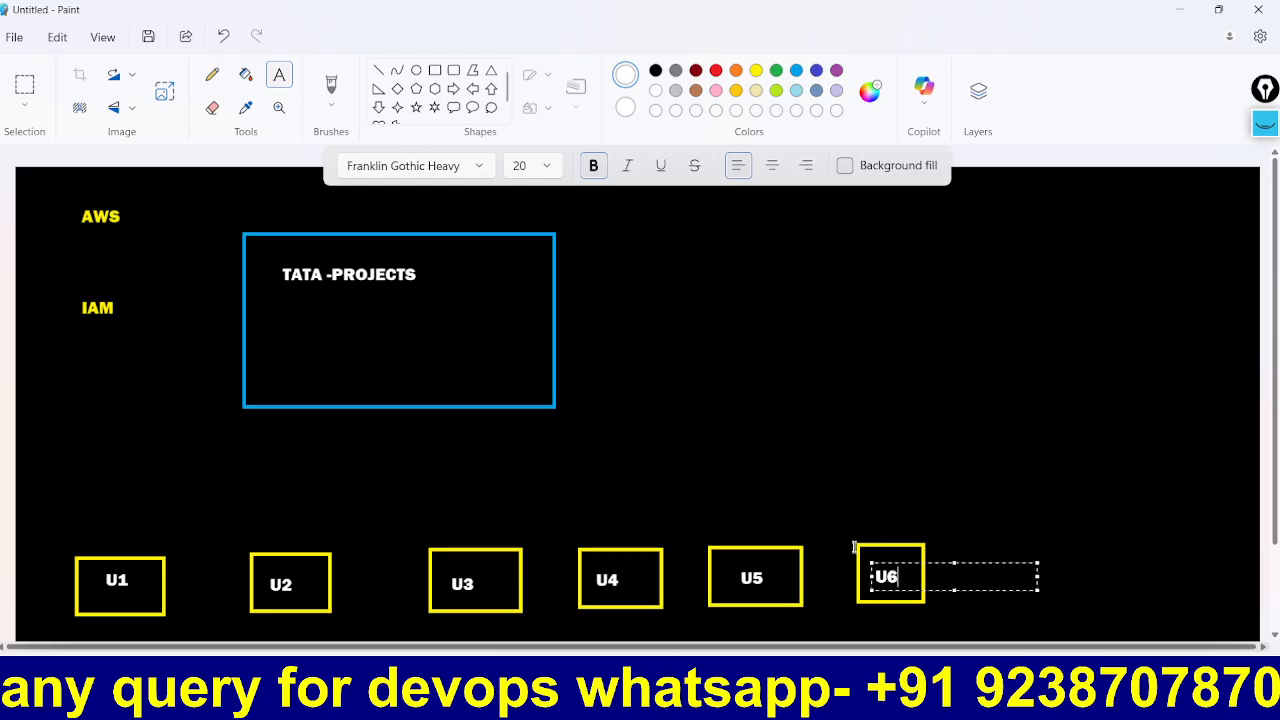
{"action": "left_click", "coordinate": [863, 511]}
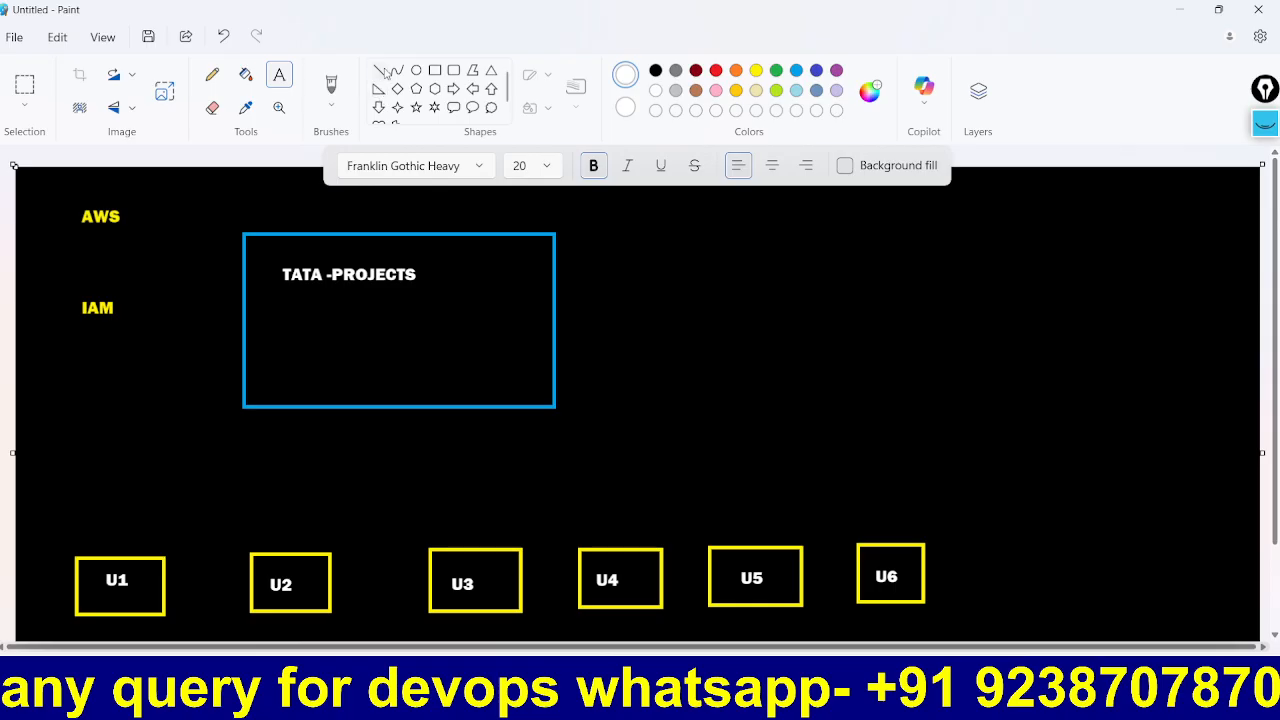
{"action": "left_click", "coordinate": [378, 70]}
{"action": "left_click", "coordinate": [756, 71]}
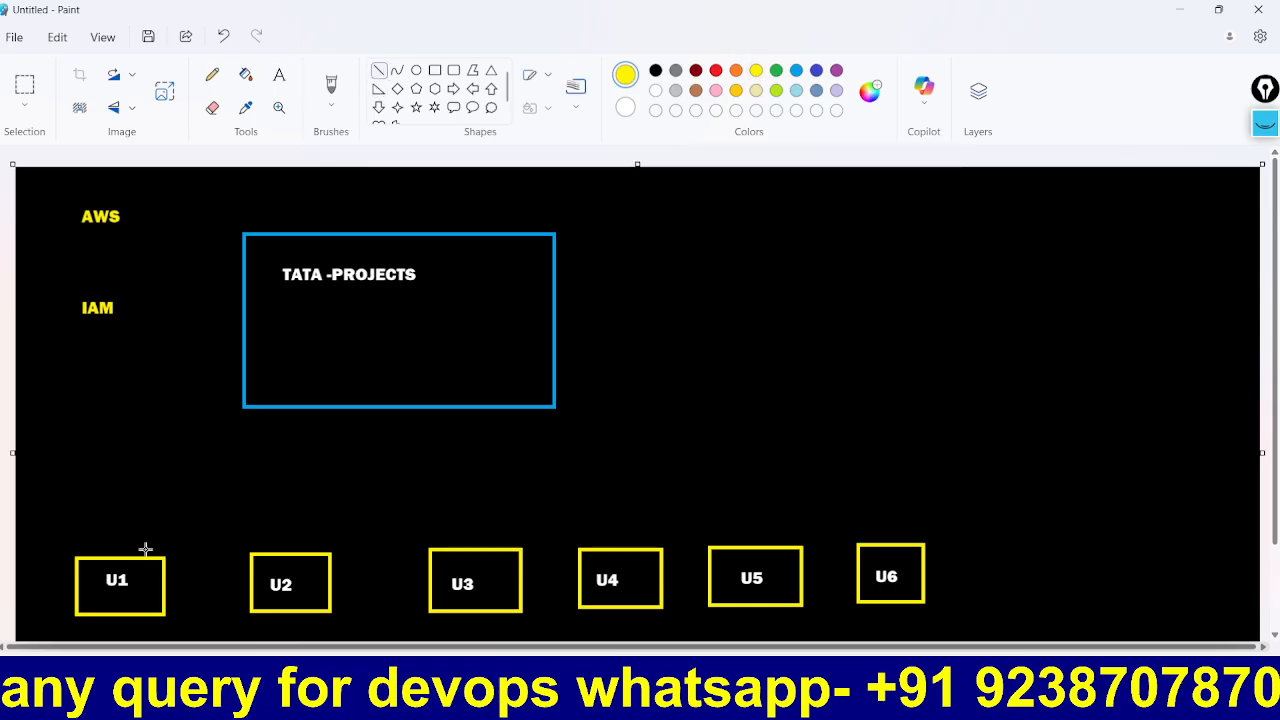
Step: Draw a yellow line from U1 to the blue box and write START above U1
{"action": "left_click_drag", "start_coordinate": [146, 553], "coordinate": [288, 416]}
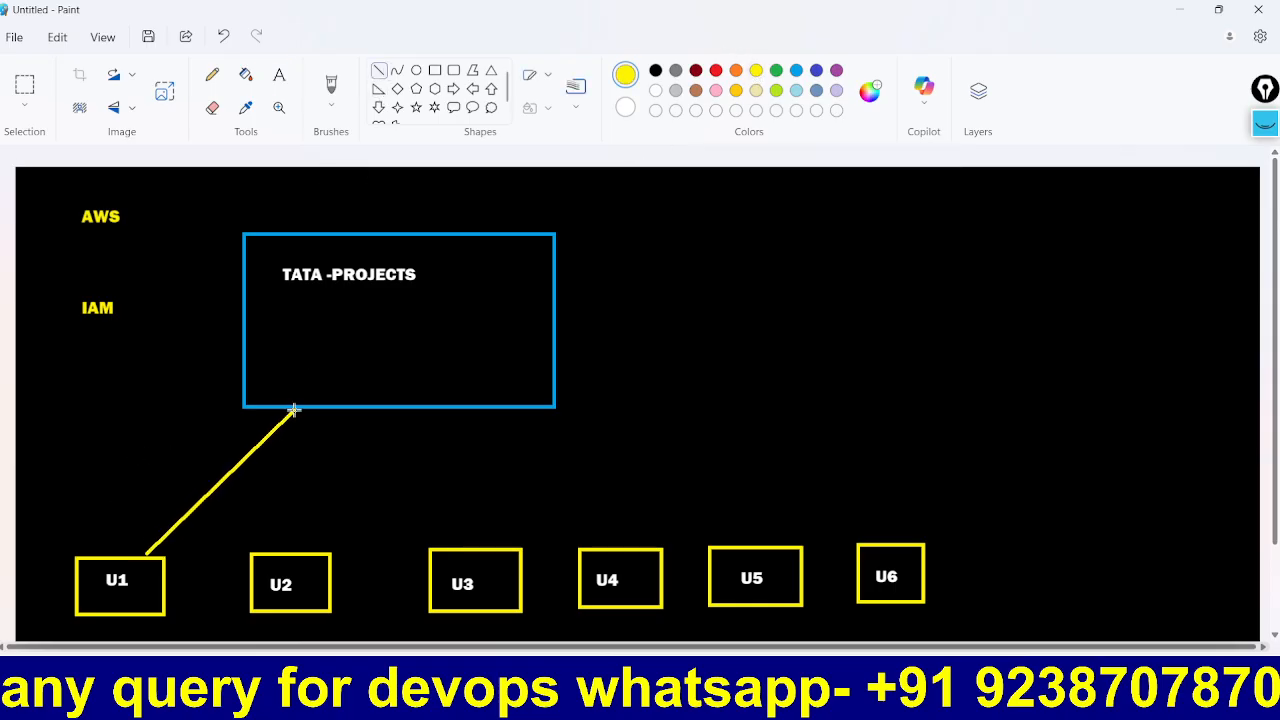
{"action": "left_click", "coordinate": [361, 453]}
{"action": "left_click", "coordinate": [280, 75]}
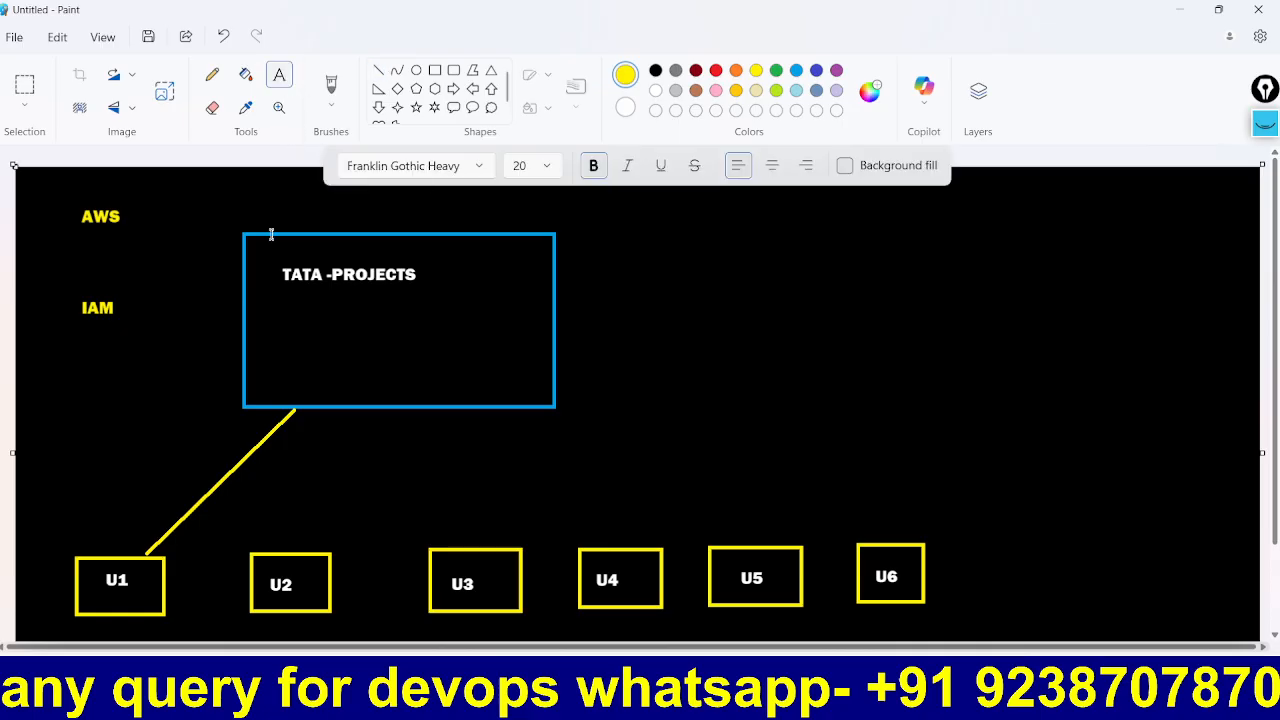
{"action": "left_click", "coordinate": [68, 493]}
{"action": "type", "text": "START"}
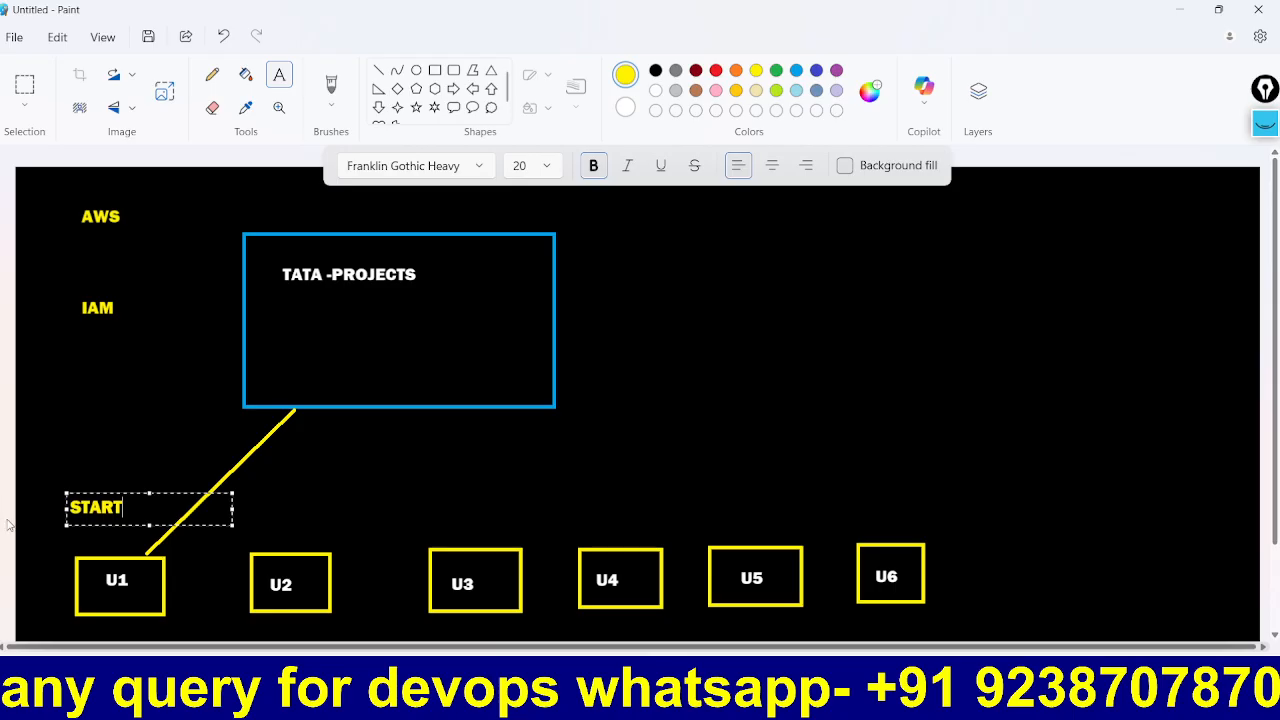
Step: Frame the TATA -PROJECTS title with a yellow rectangle, then go back to the browser
{"action": "left_click", "coordinate": [435, 70]}
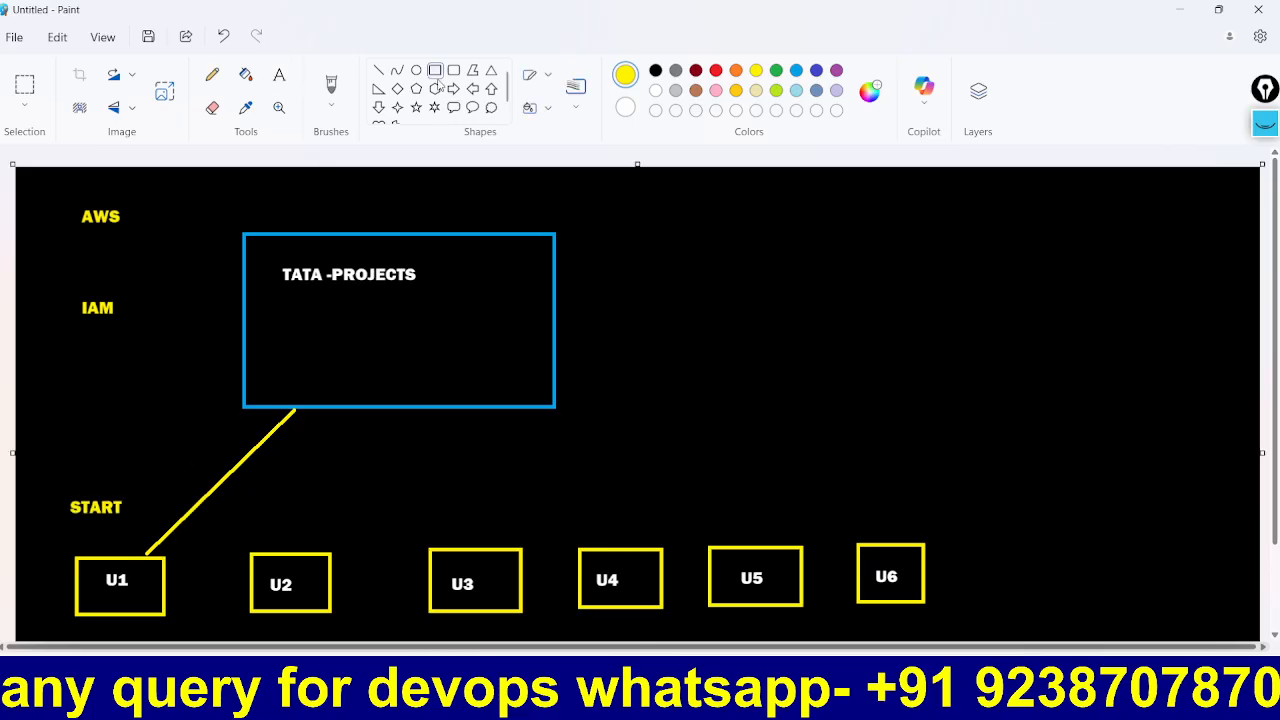
{"action": "mouse_move", "coordinate": [267, 251]}
{"action": "left_mouse_down"}
{"action": "mouse_move", "coordinate": [374, 314]}
{"action": "mouse_move", "coordinate": [430, 301]}
{"action": "left_mouse_up"}
{"action": "left_click", "coordinate": [628, 415]}
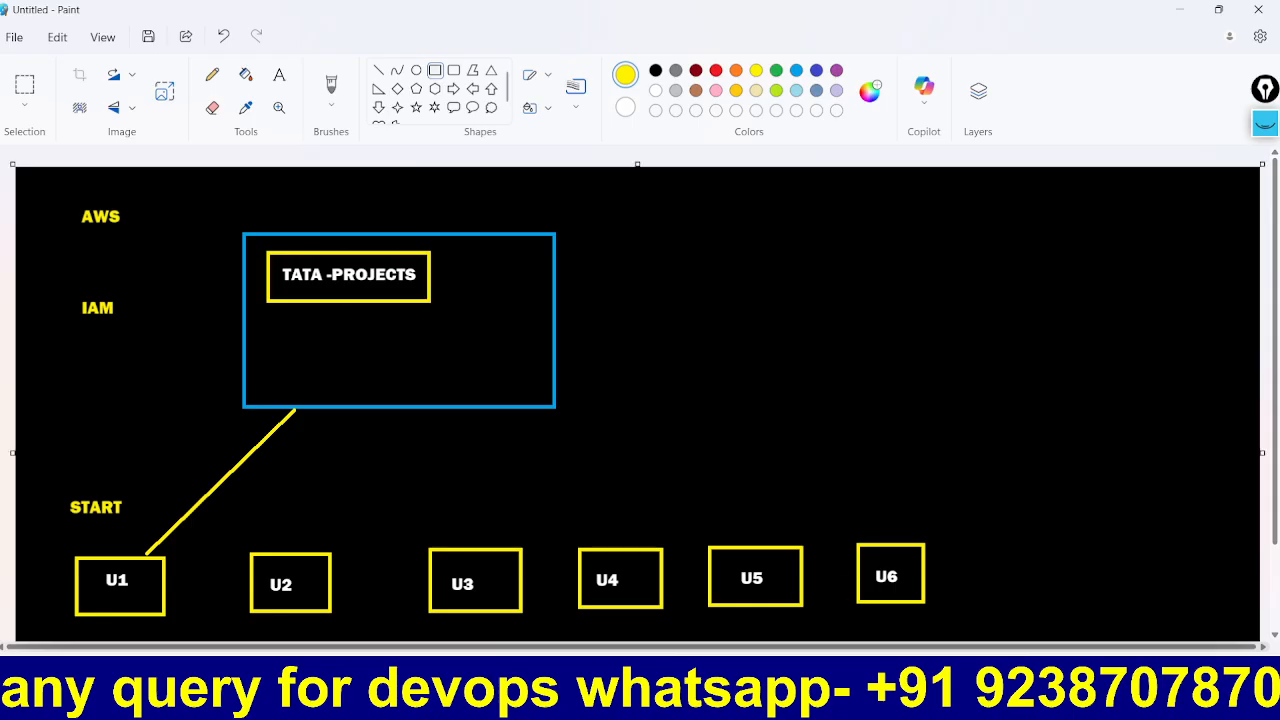
{"action": "mouse_move", "coordinate": [860, 705]}
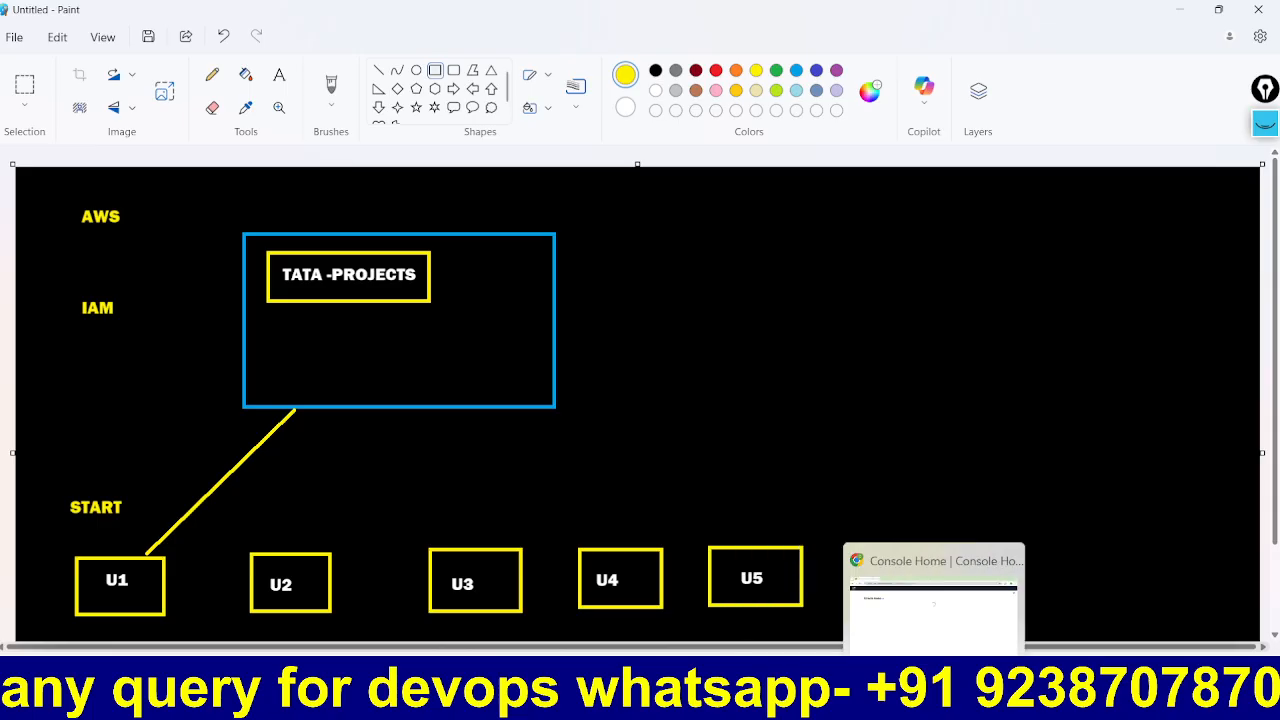
{"action": "left_click", "coordinate": [934, 700]}
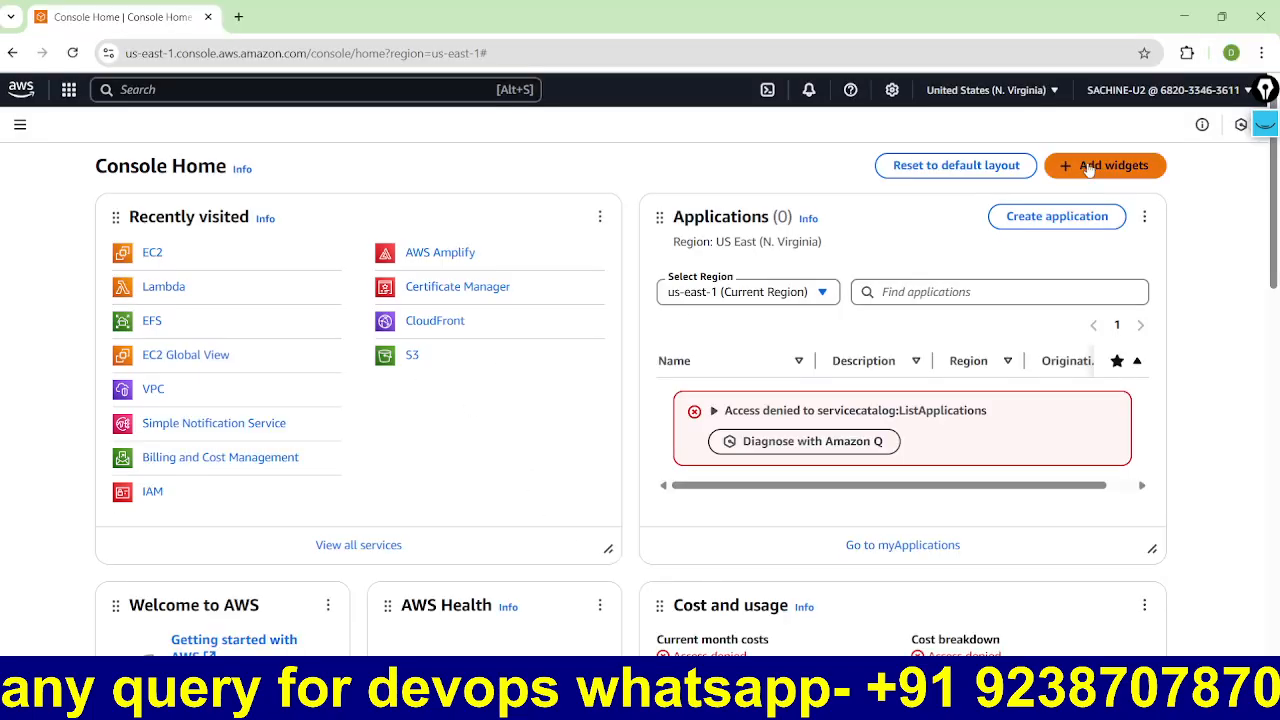
Step: Try starting the stopped my-ec2 instance in EC2 and dismiss the not-authorized error
{"action": "left_click", "coordinate": [153, 256]}
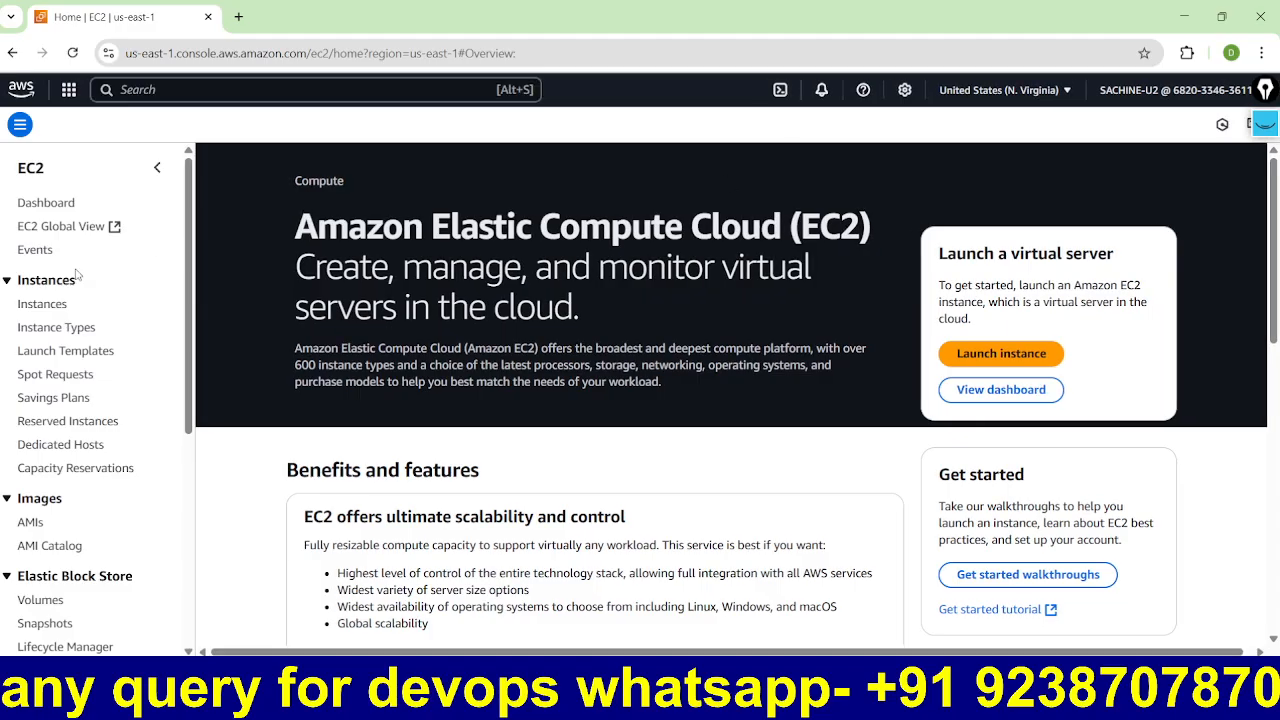
{"action": "left_click", "coordinate": [41, 310]}
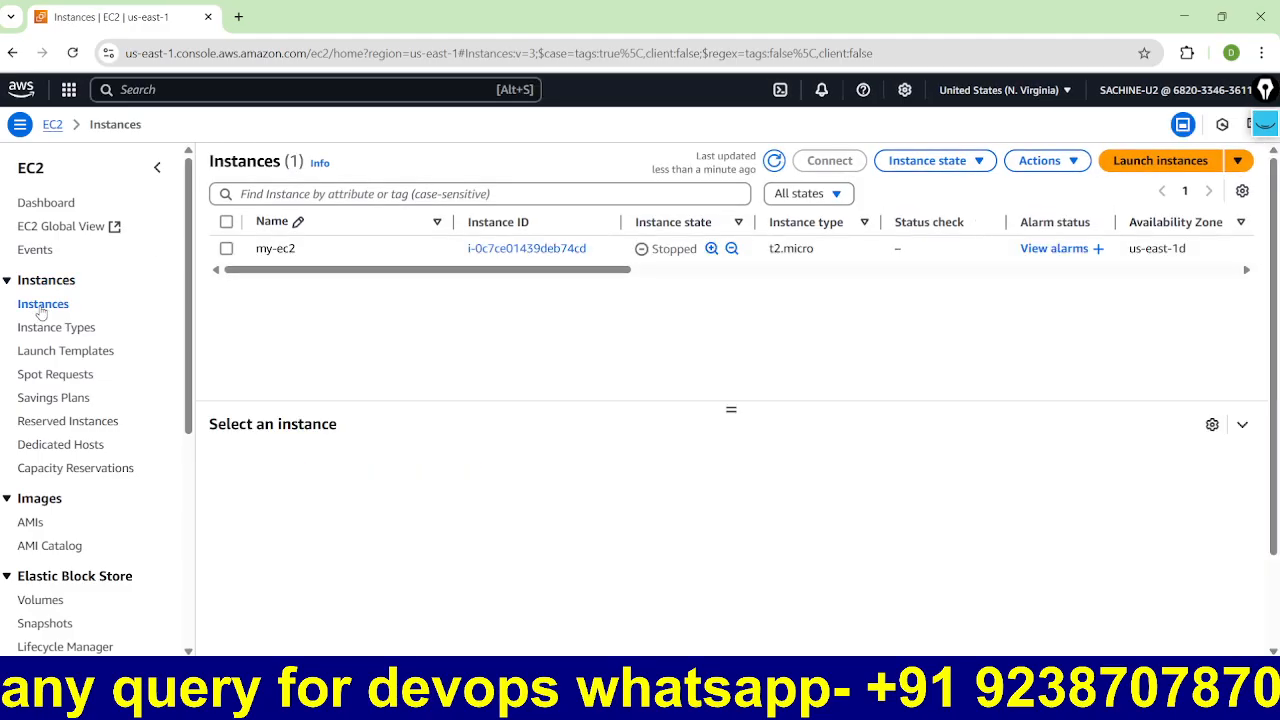
{"action": "left_click", "coordinate": [226, 249]}
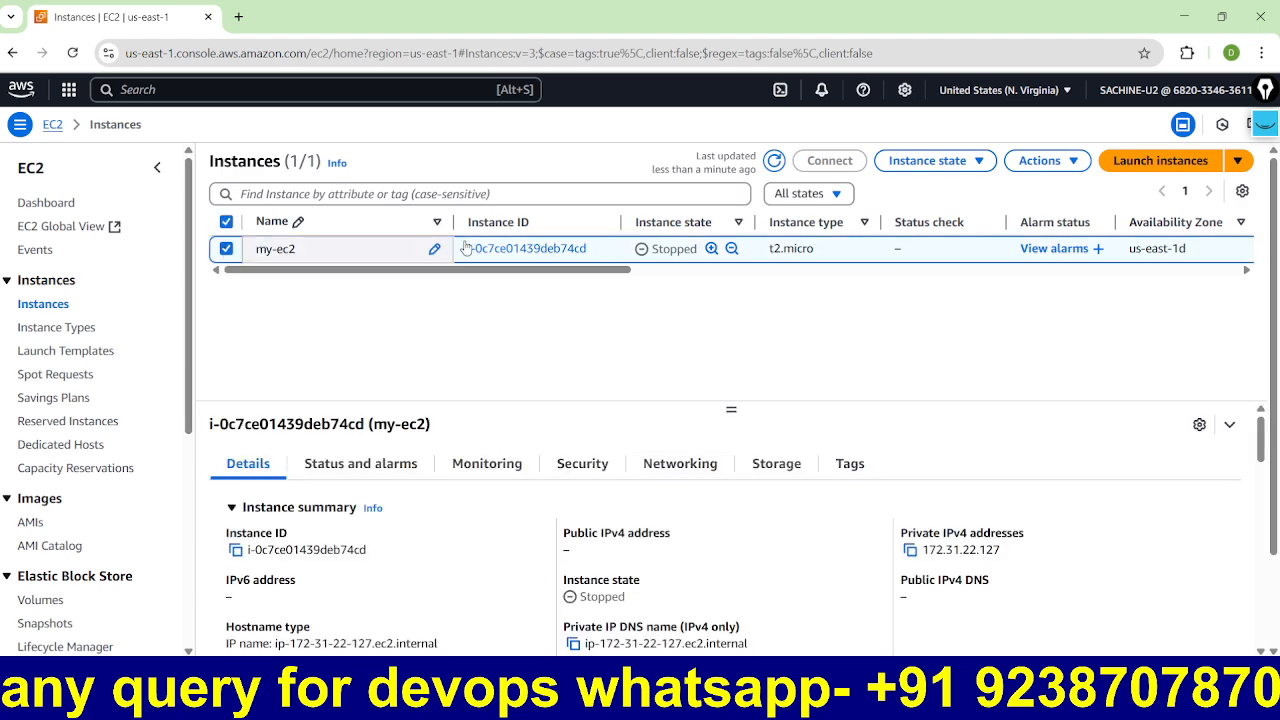
{"action": "left_click", "coordinate": [928, 160]}
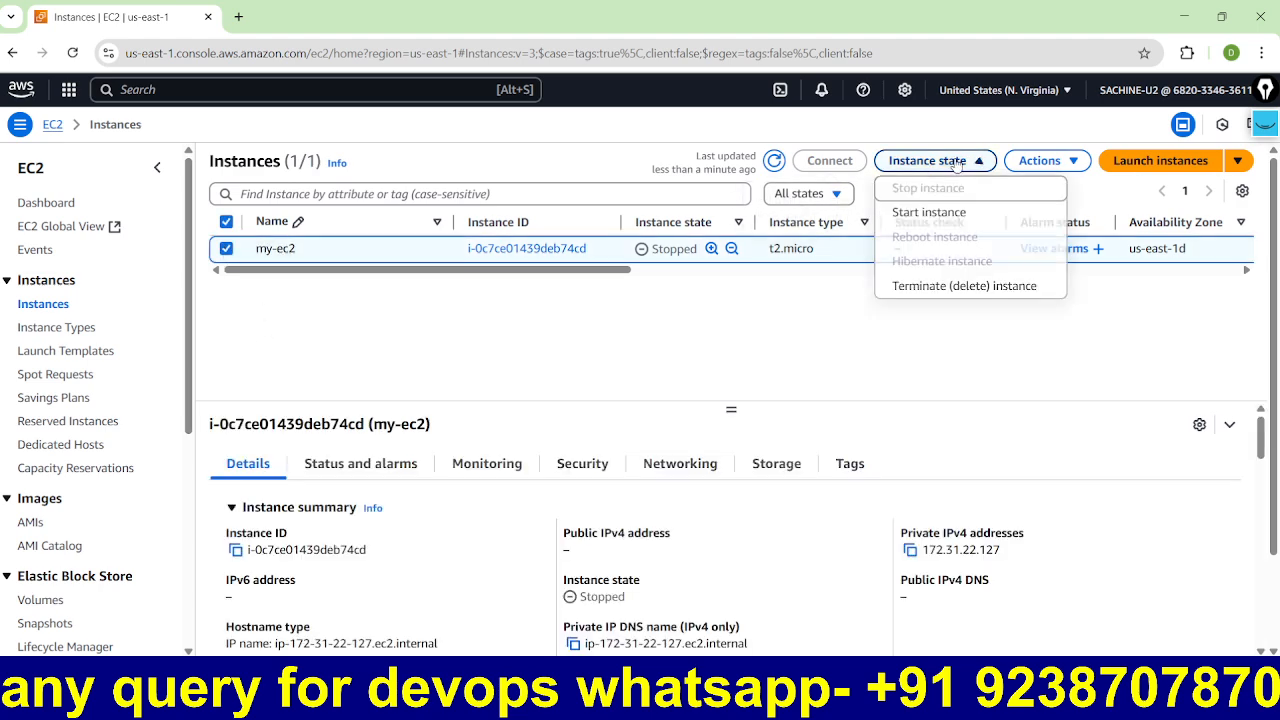
{"action": "left_click", "coordinate": [916, 214]}
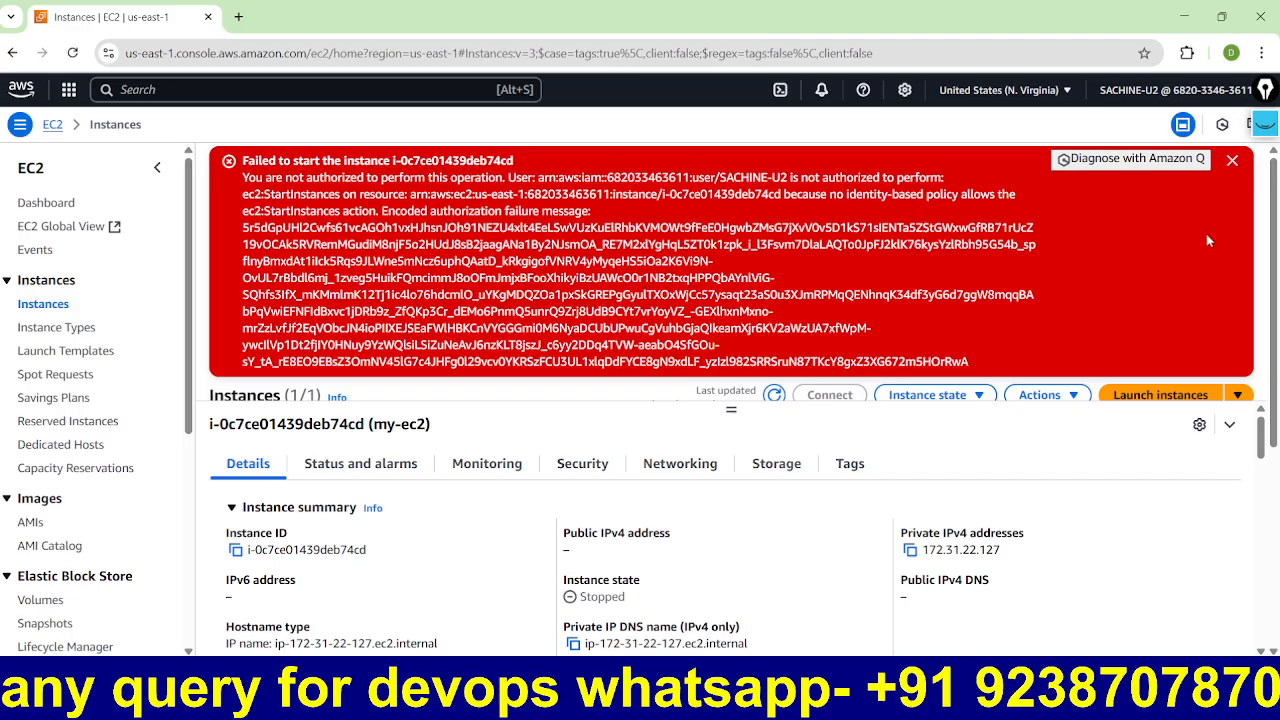
{"action": "left_click", "coordinate": [1233, 161]}
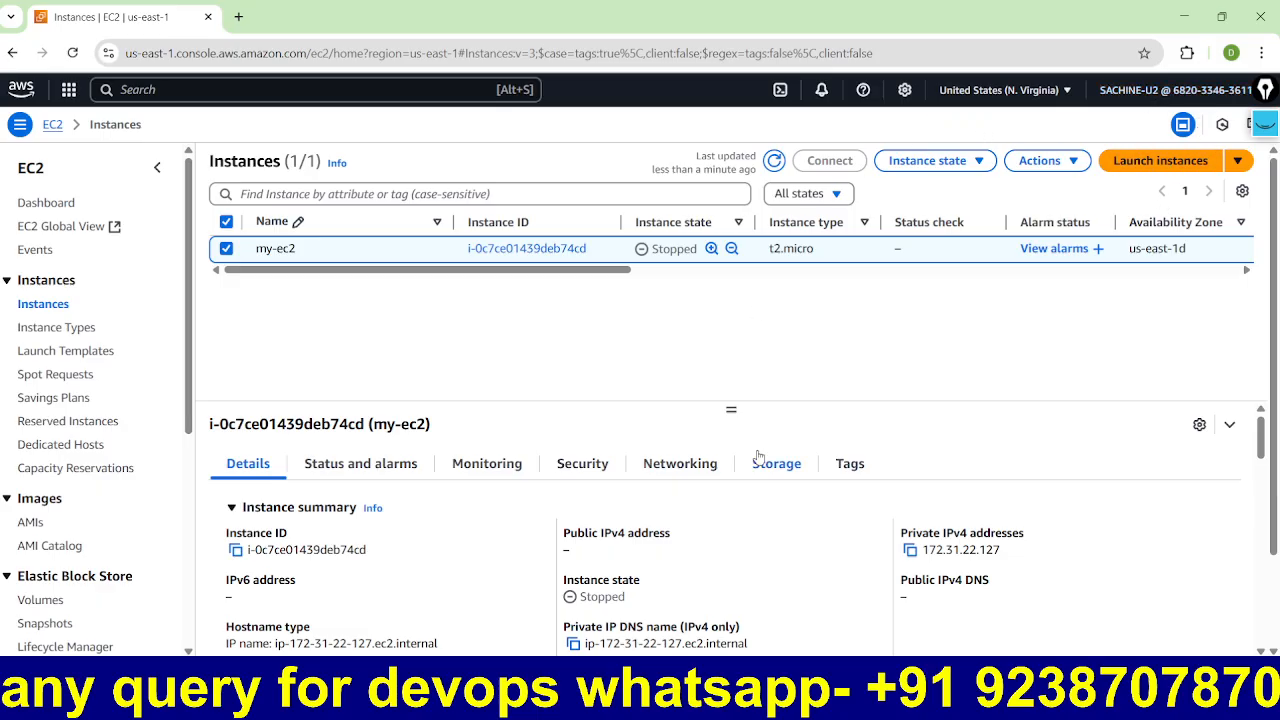
{"action": "key", "text": "alt+Tab"}
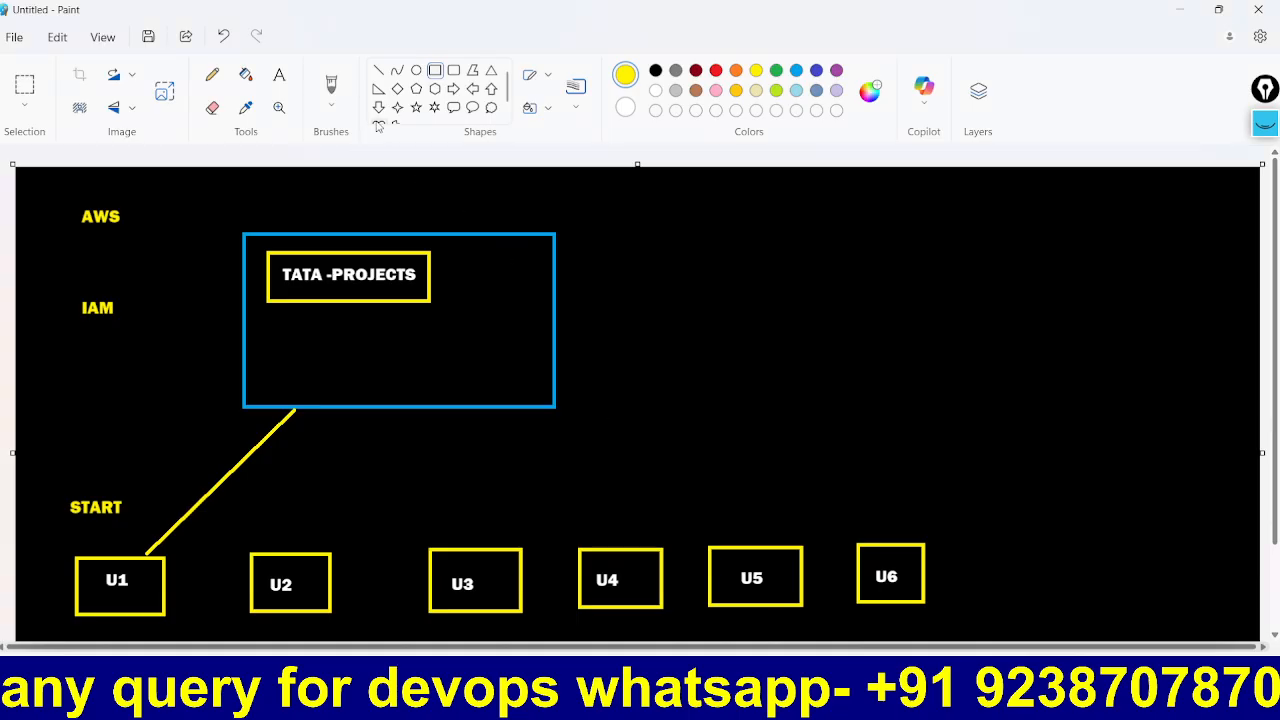
Step: Type POLICY, COSTOM-POLICY, JSON and VISUAL EDITOR in a text box at the upper right
{"action": "left_click", "coordinate": [279, 76]}
{"action": "left_click_drag", "start_coordinate": [801, 209], "coordinate": [967, 265]}
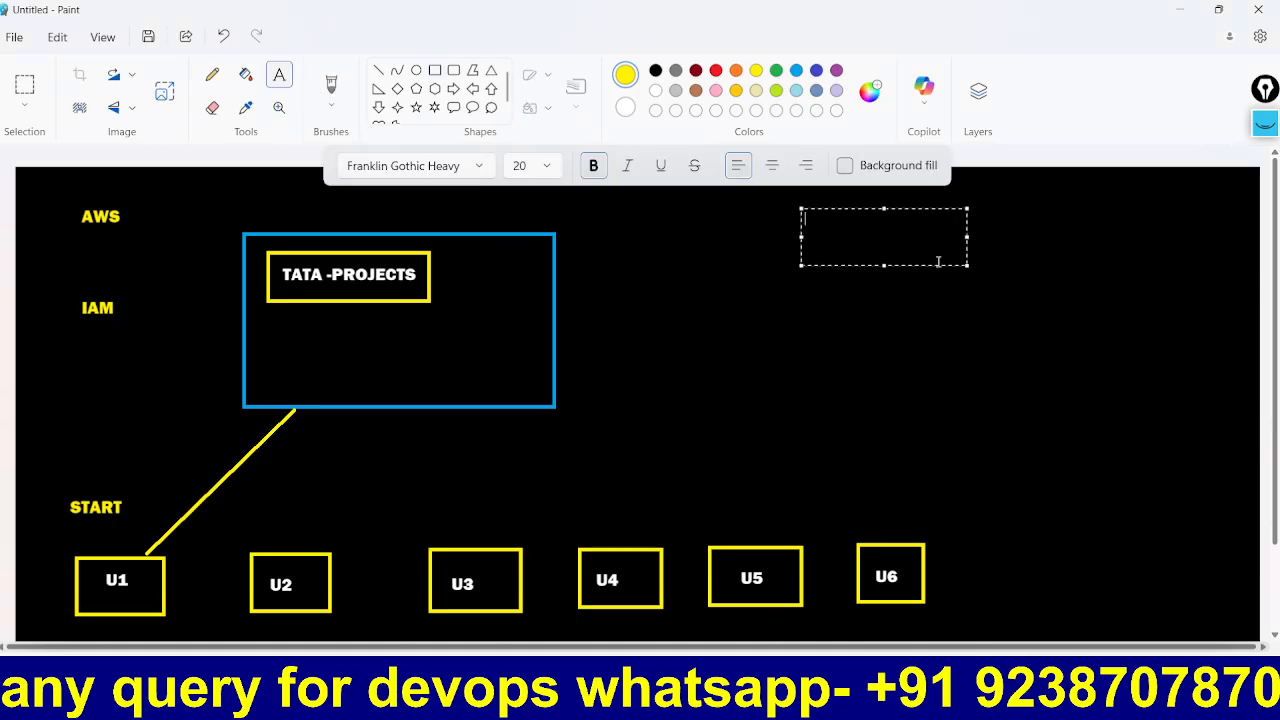
{"action": "type", "text": "POLICY"}
{"action": "type", "text": "COST"}
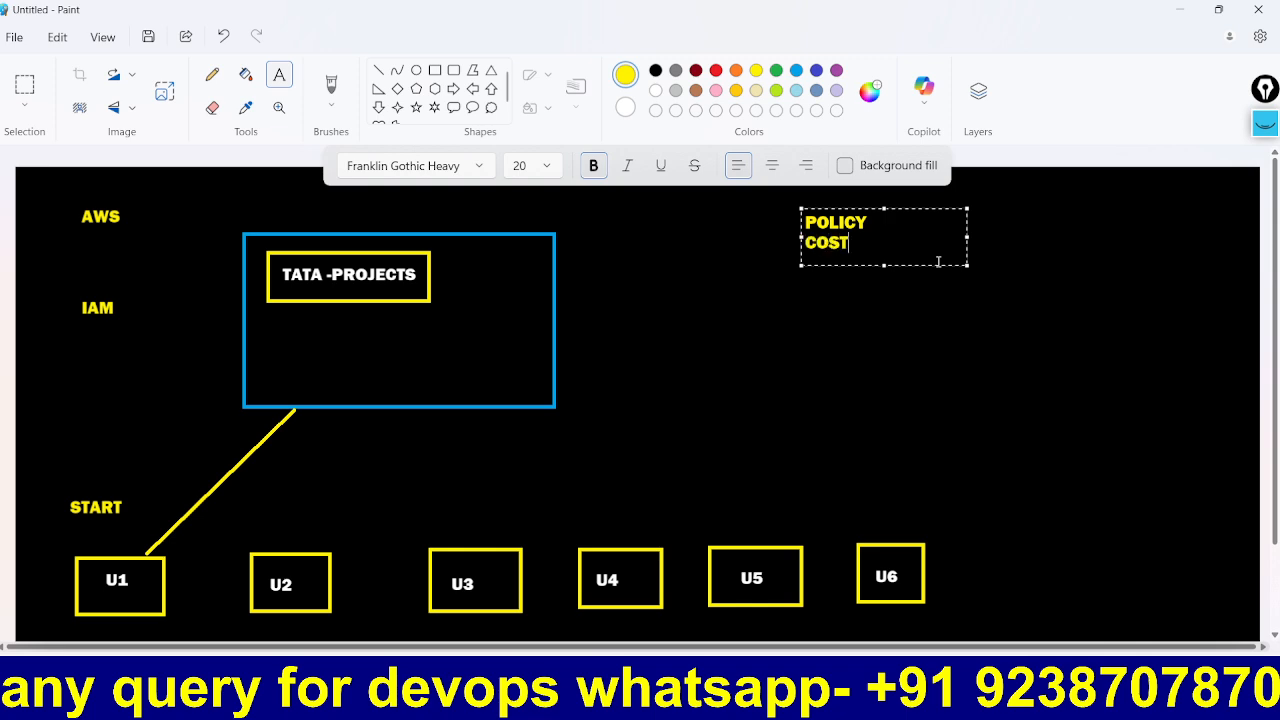
{"action": "type", "text": "OM-POLICY"}
{"action": "key", "text": "Return"}
{"action": "key", "text": "Return"}
{"action": "key", "text": "Return"}
{"action": "type", "text": "J"}
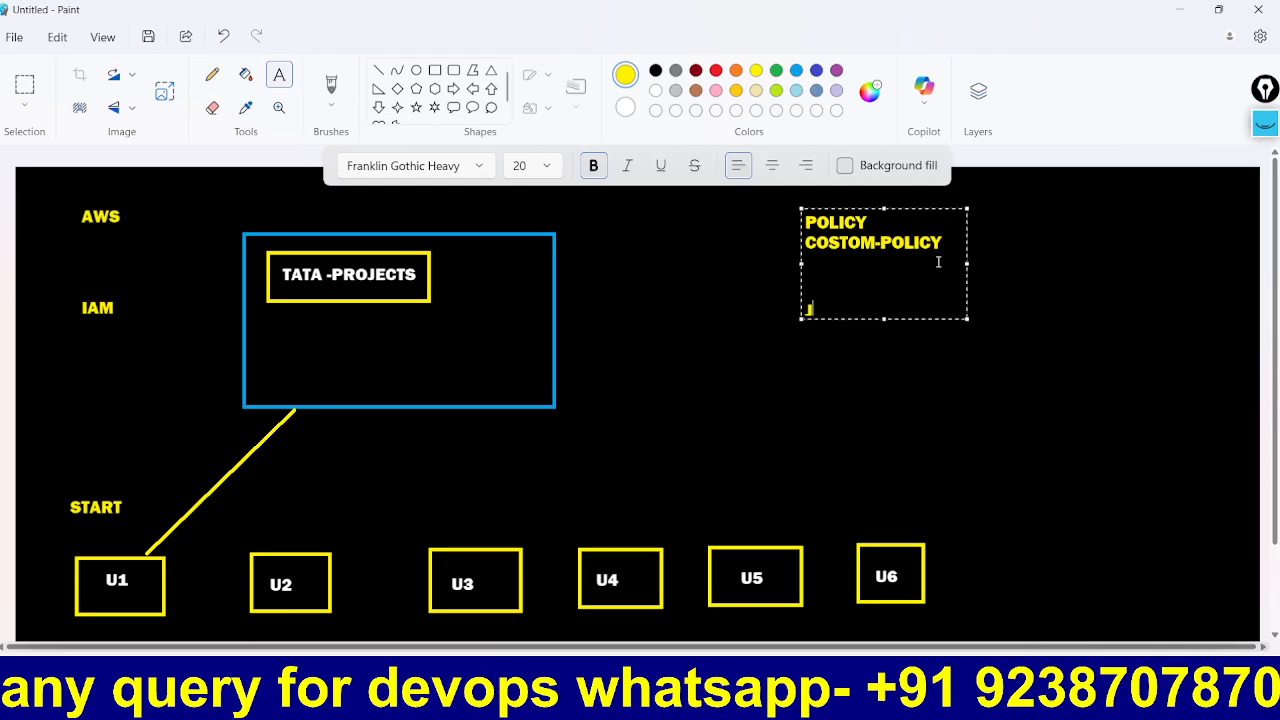
{"action": "type", "text": "SON"}
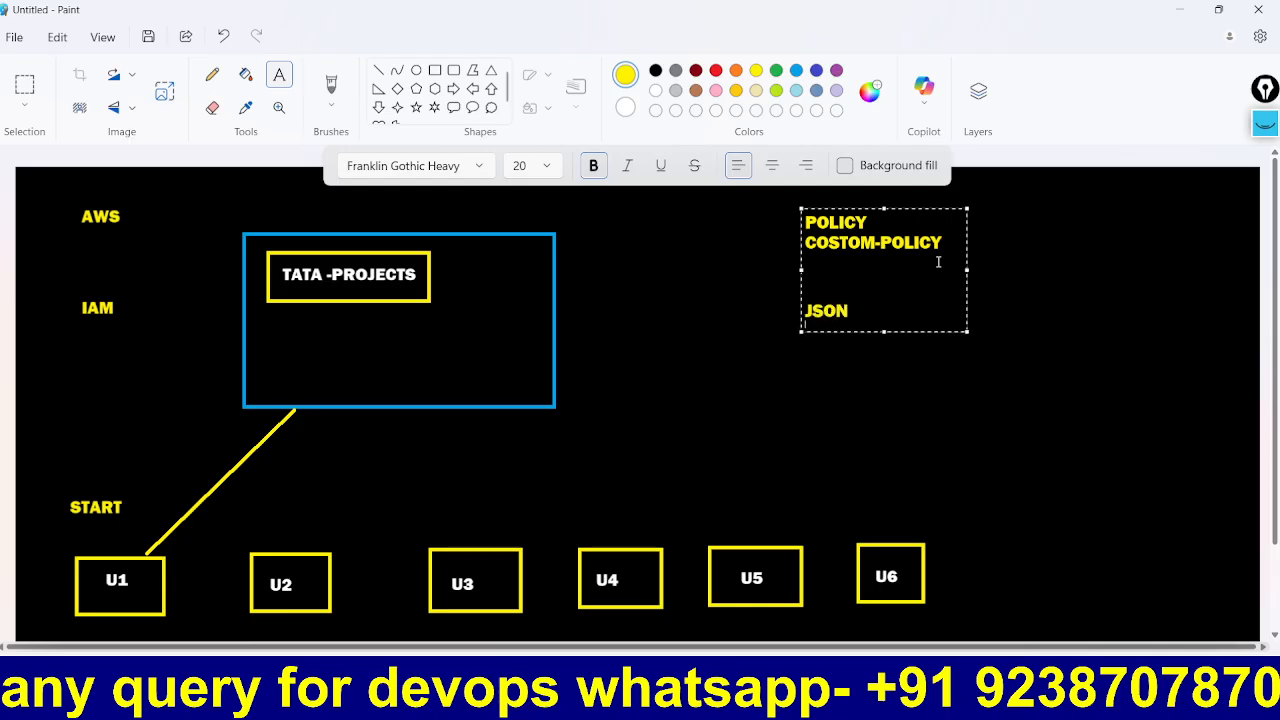
{"action": "key", "text": "Return"}
{"action": "type", "text": "V"}
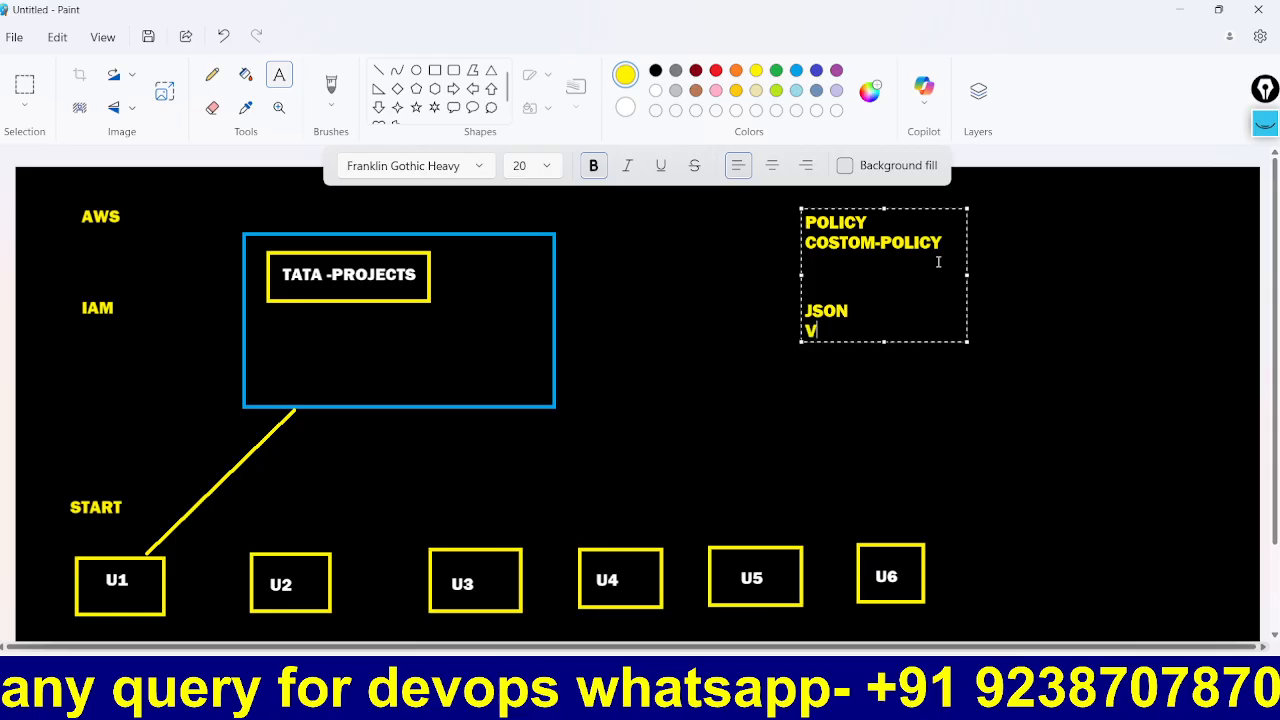
{"action": "type", "text": "ISU"}
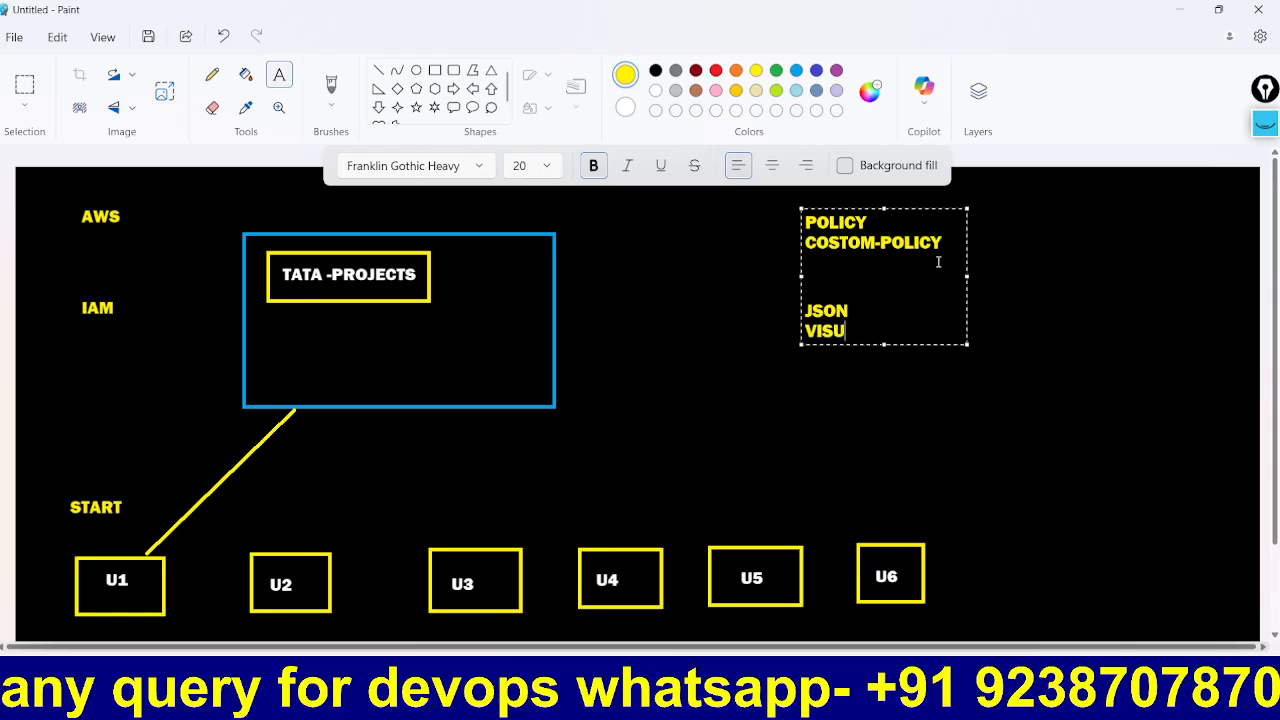
{"action": "type", "text": "AL EDITOR"}
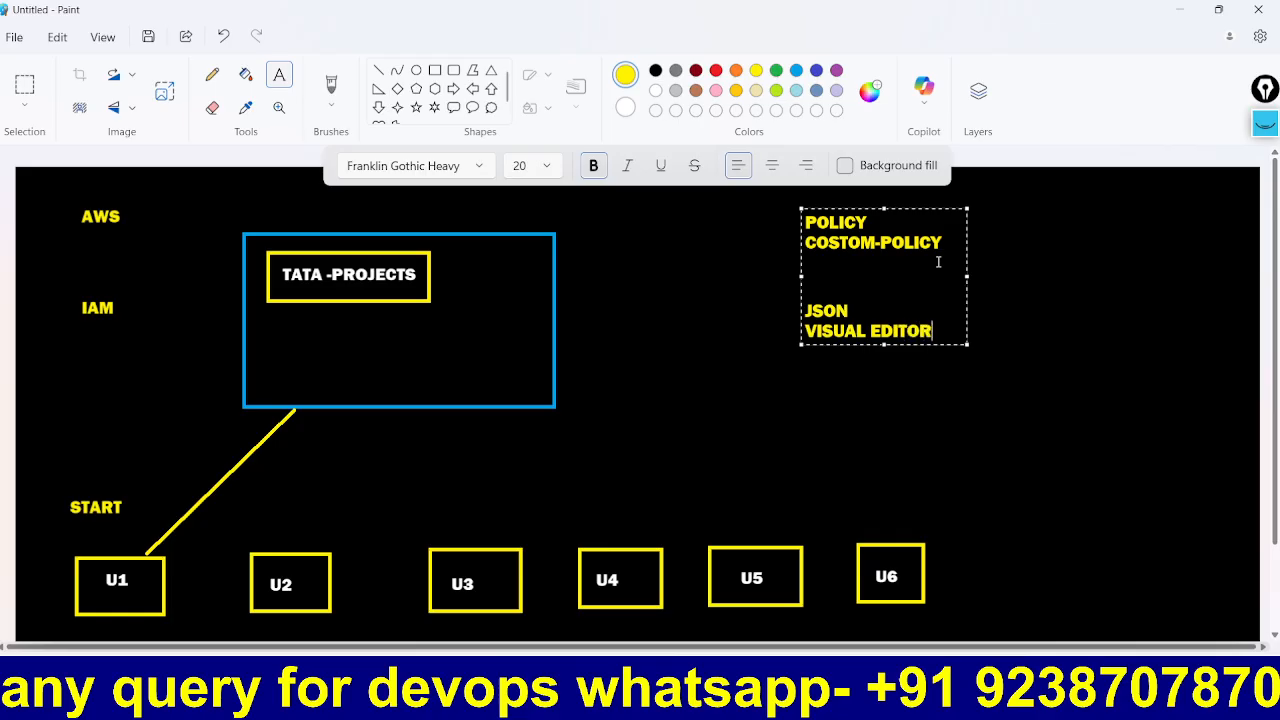
Step: Turn the word JSON white and commit the notes text
{"action": "left_click_drag", "start_coordinate": [852, 311], "coordinate": [800, 312]}
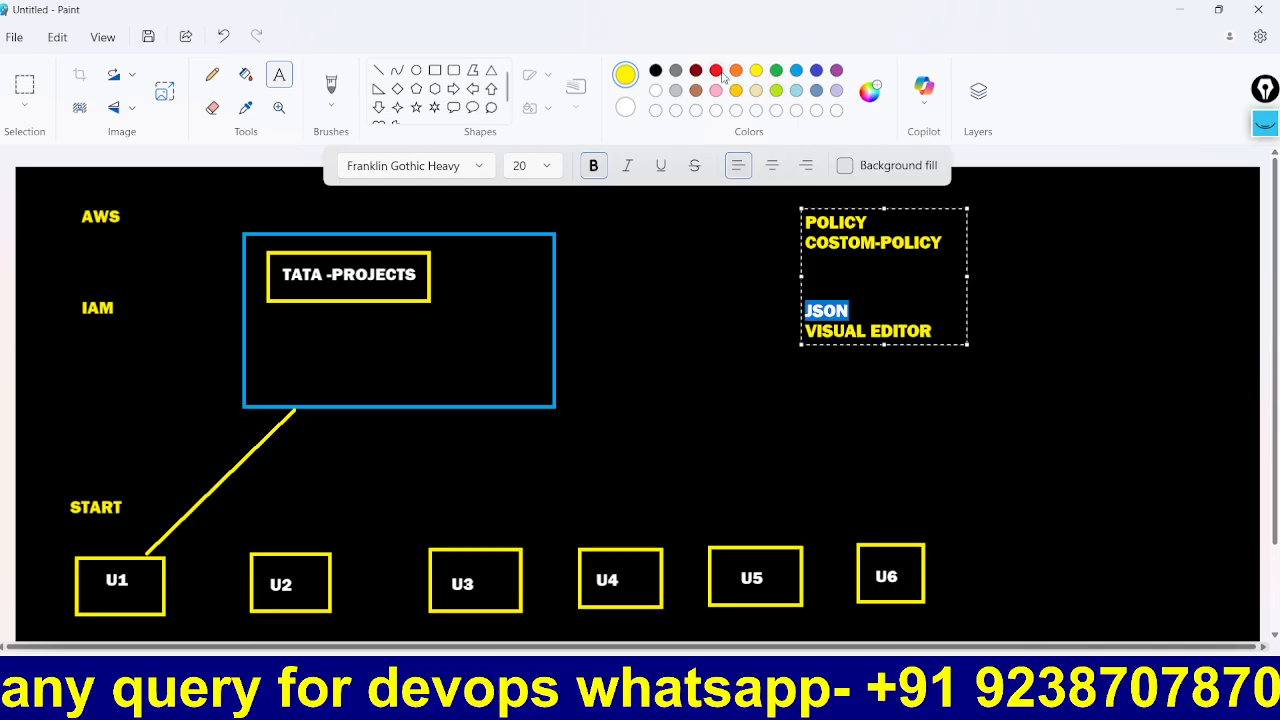
{"action": "left_click", "coordinate": [656, 90]}
{"action": "left_click", "coordinate": [919, 318]}
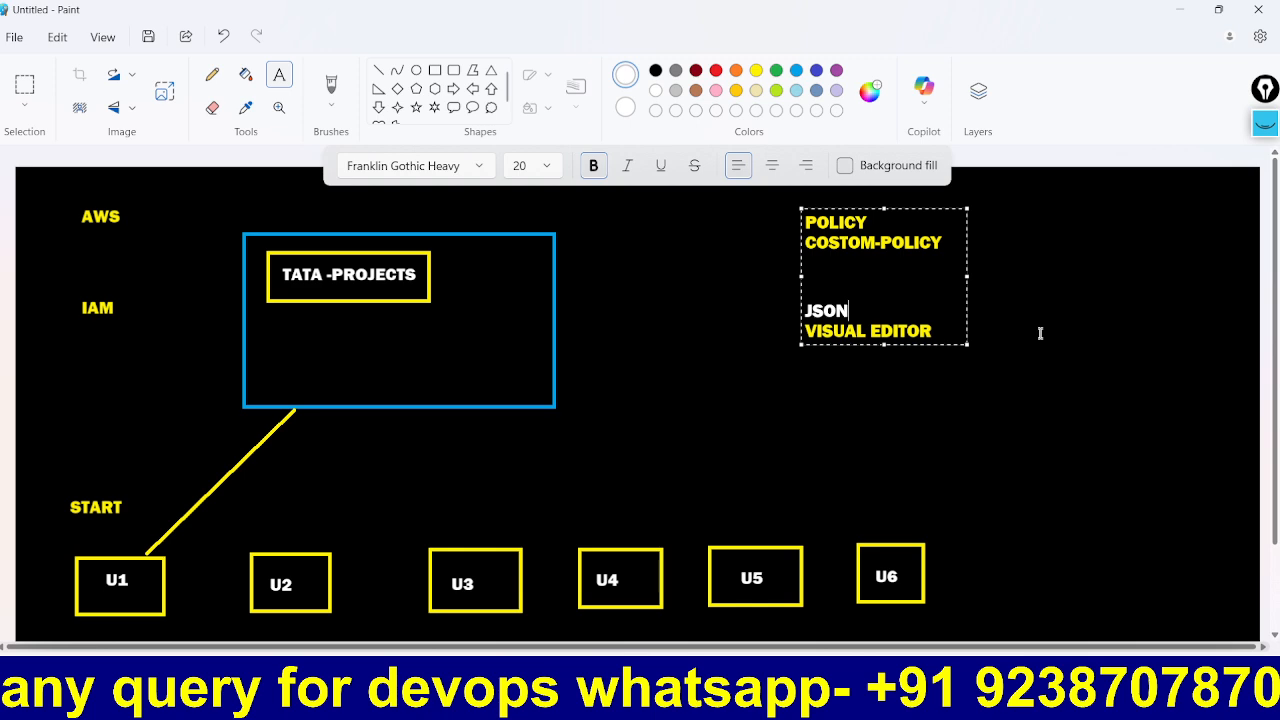
{"action": "left_click", "coordinate": [1074, 315]}
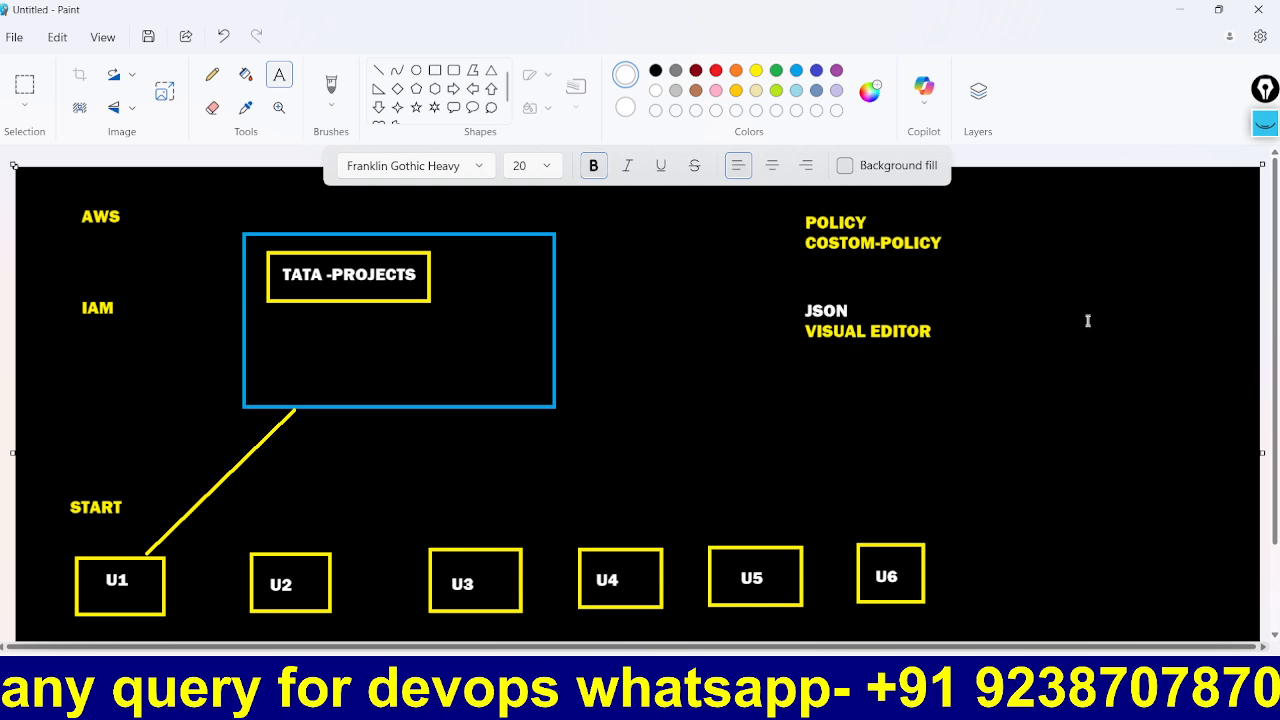
Step: Draw a pink rectangle around the policy notes
{"action": "left_click", "coordinate": [436, 71]}
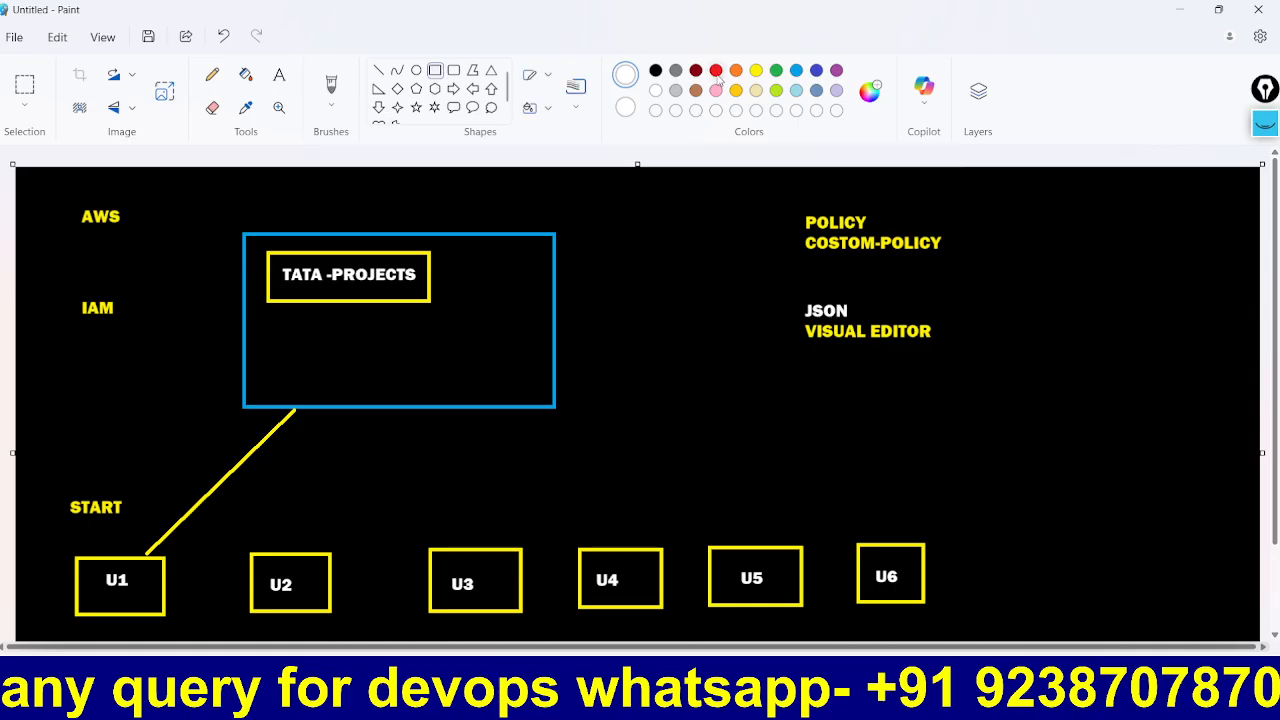
{"action": "left_click", "coordinate": [716, 90]}
{"action": "left_click_drag", "start_coordinate": [791, 204], "coordinate": [948, 352]}
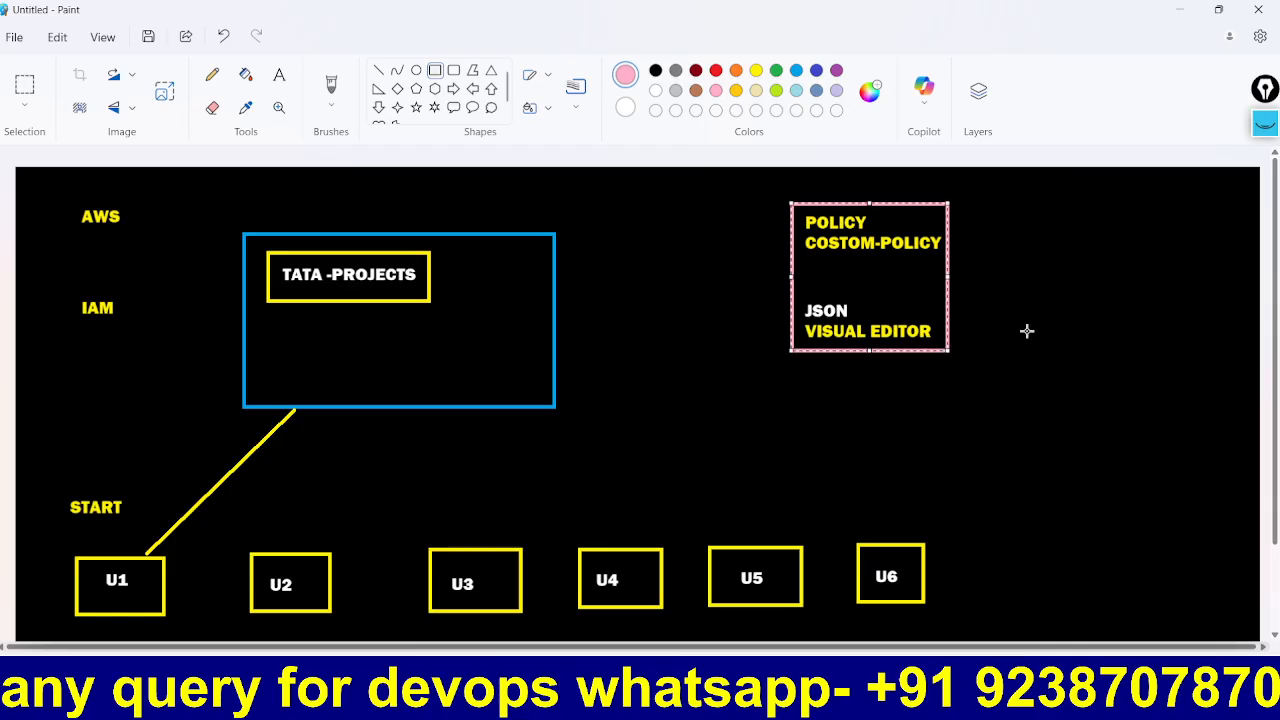
{"action": "left_click", "coordinate": [1027, 328]}
Step: Draw a white line from the pink box to U1 and a pencil checkmark beside POLICY
{"action": "left_click", "coordinate": [379, 71]}
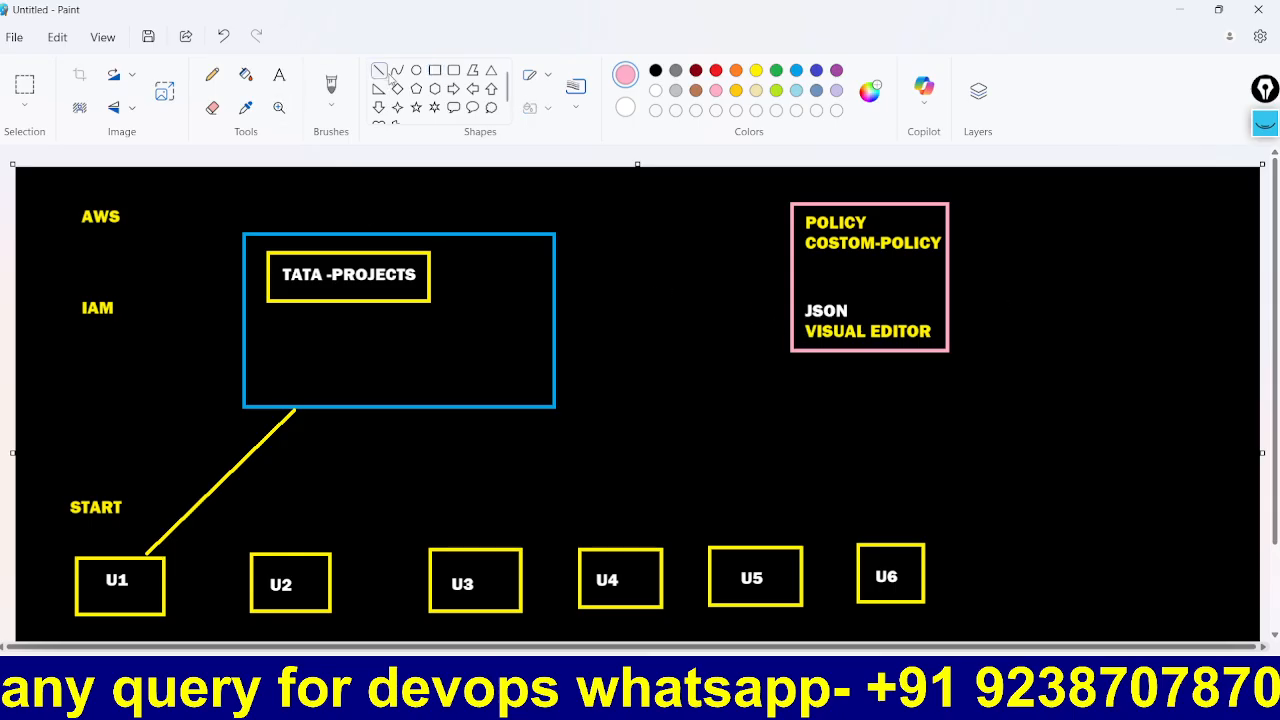
{"action": "left_click", "coordinate": [657, 91]}
{"action": "mouse_move", "coordinate": [792, 354]}
{"action": "left_mouse_down"}
{"action": "mouse_move", "coordinate": [549, 449]}
{"action": "mouse_move", "coordinate": [148, 550]}
{"action": "left_mouse_up"}
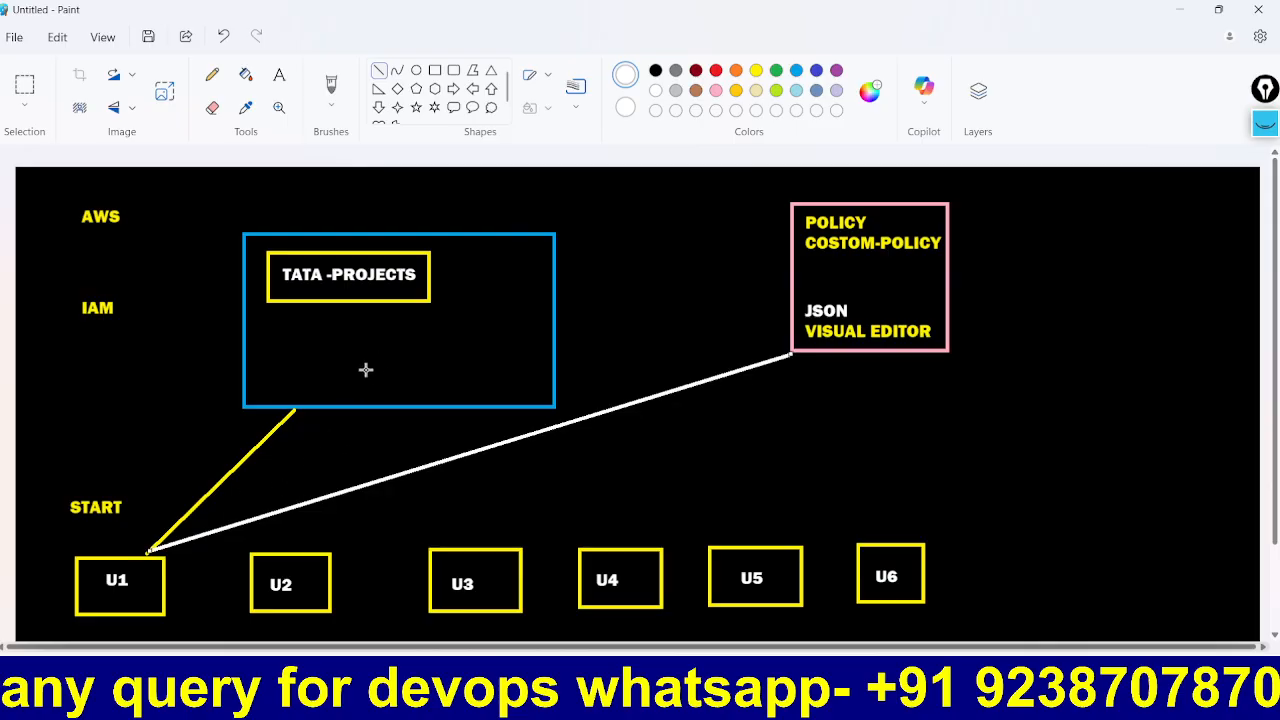
{"action": "left_click", "coordinate": [212, 75]}
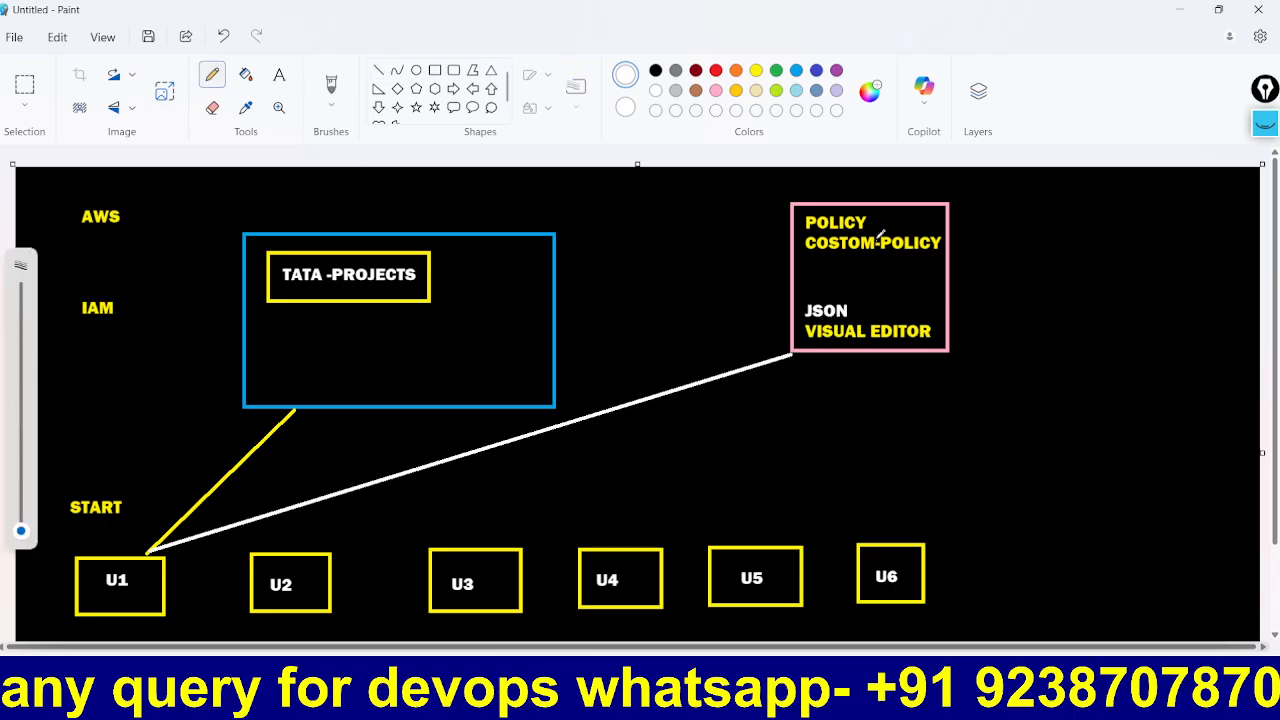
{"action": "left_click_drag", "start_coordinate": [878, 214], "coordinate": [907, 213]}
Step: Add the label EC2-START right of the policy box, glancing at the EC2 instances page
{"action": "left_click", "coordinate": [279, 75]}
{"action": "left_click", "coordinate": [976, 274]}
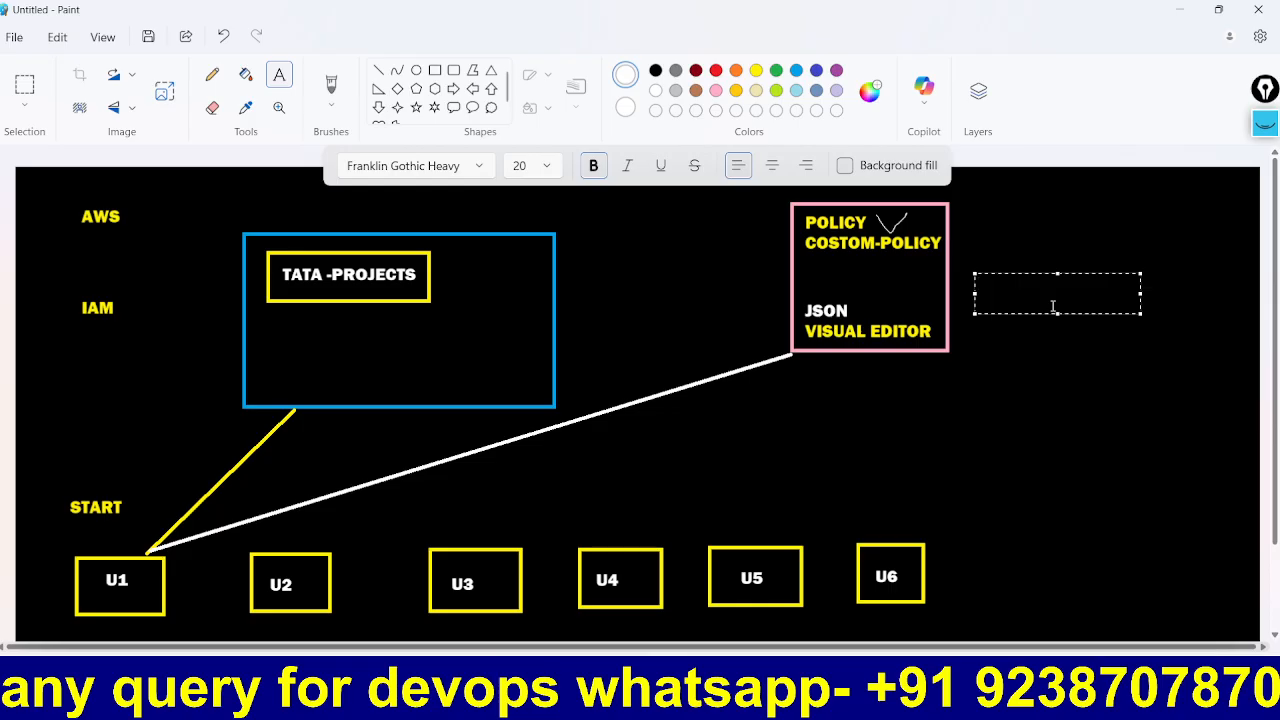
{"action": "type", "text": "EC2-START"}
{"action": "left_click", "coordinate": [1024, 357]}
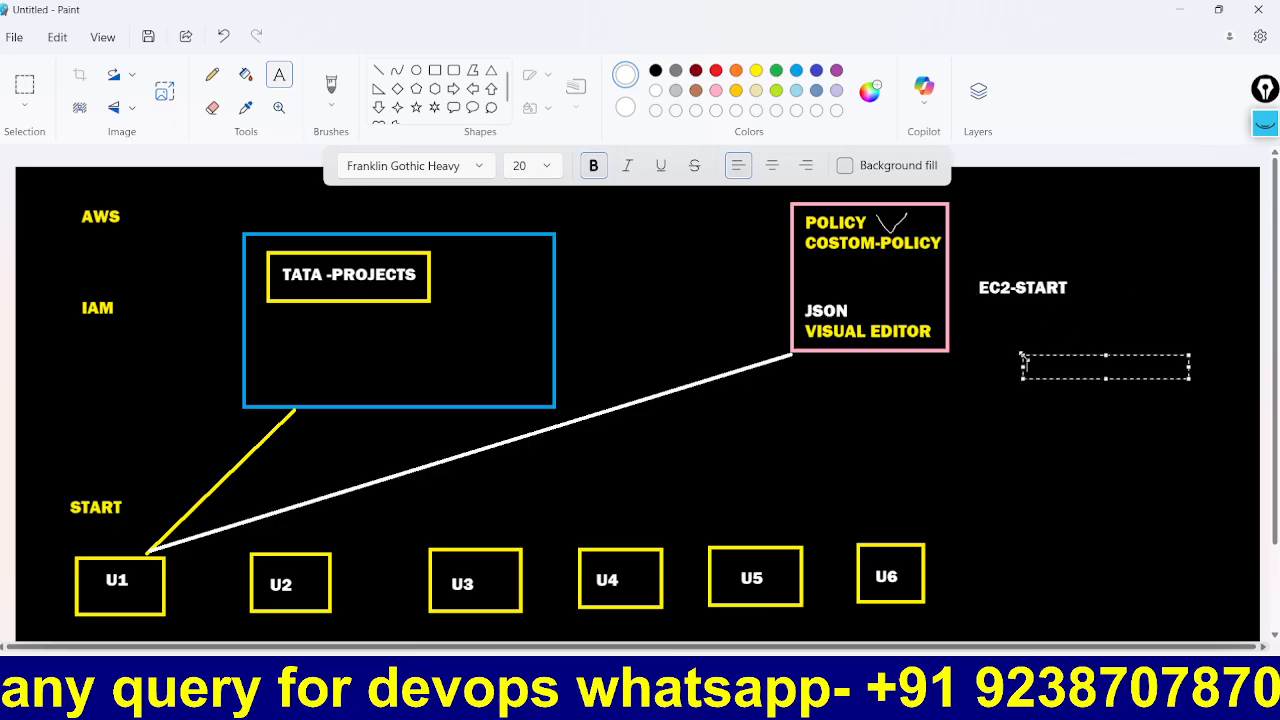
{"action": "key", "text": "alt+Tab"}
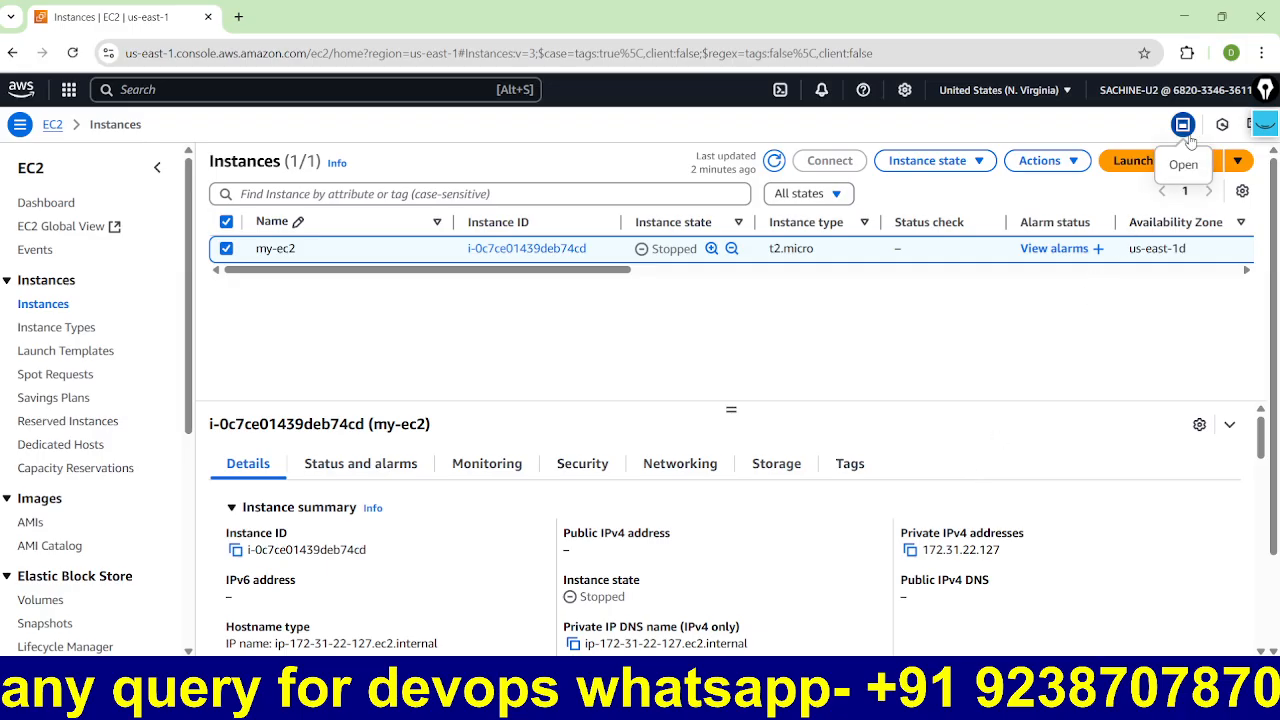
{"action": "left_click", "coordinate": [822, 700]}
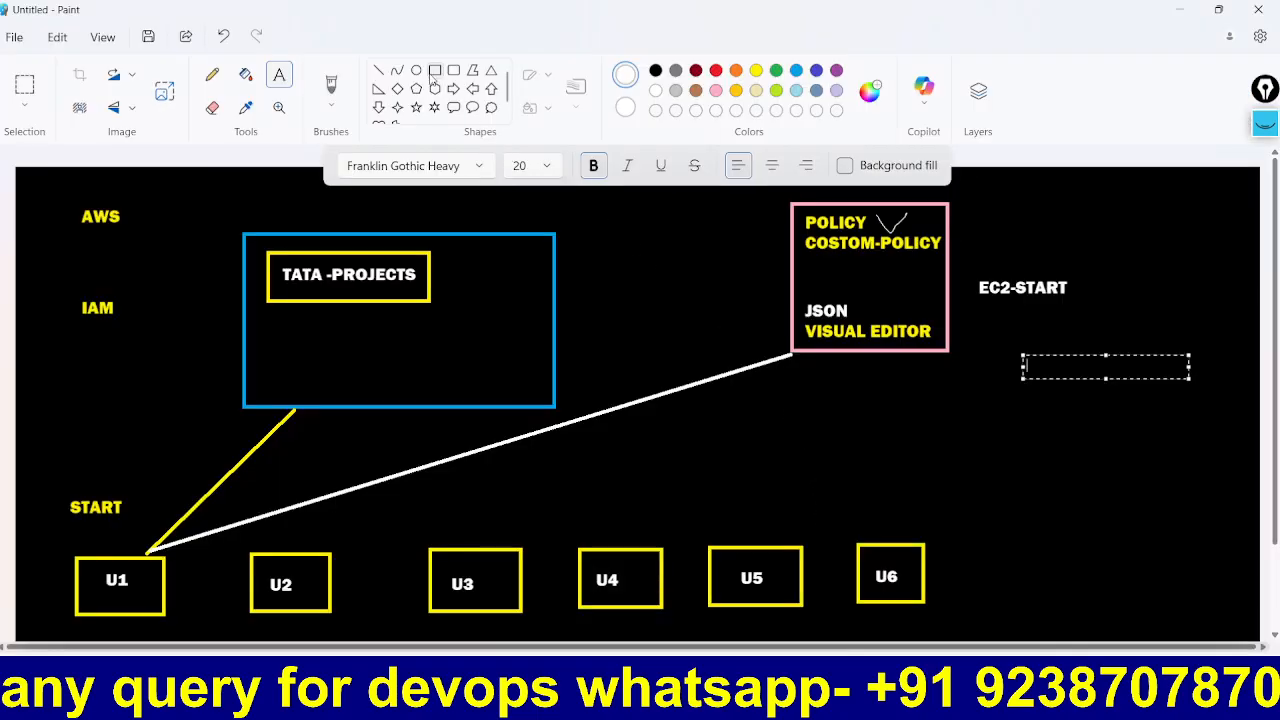
Step: Draw a green rectangle around the TATA-PROJECTS box
{"action": "left_click", "coordinate": [434, 72]}
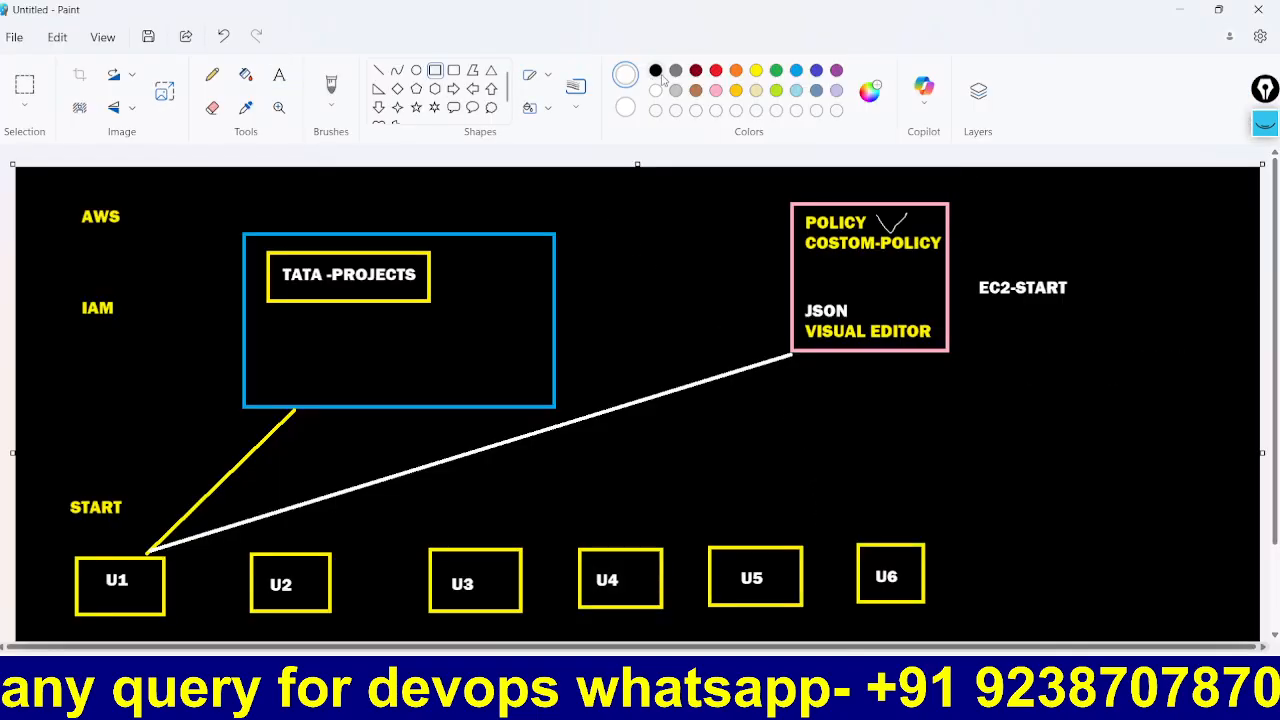
{"action": "left_click", "coordinate": [776, 70]}
{"action": "left_click_drag", "start_coordinate": [214, 214], "coordinate": [580, 418]}
{"action": "left_click", "coordinate": [622, 438]}
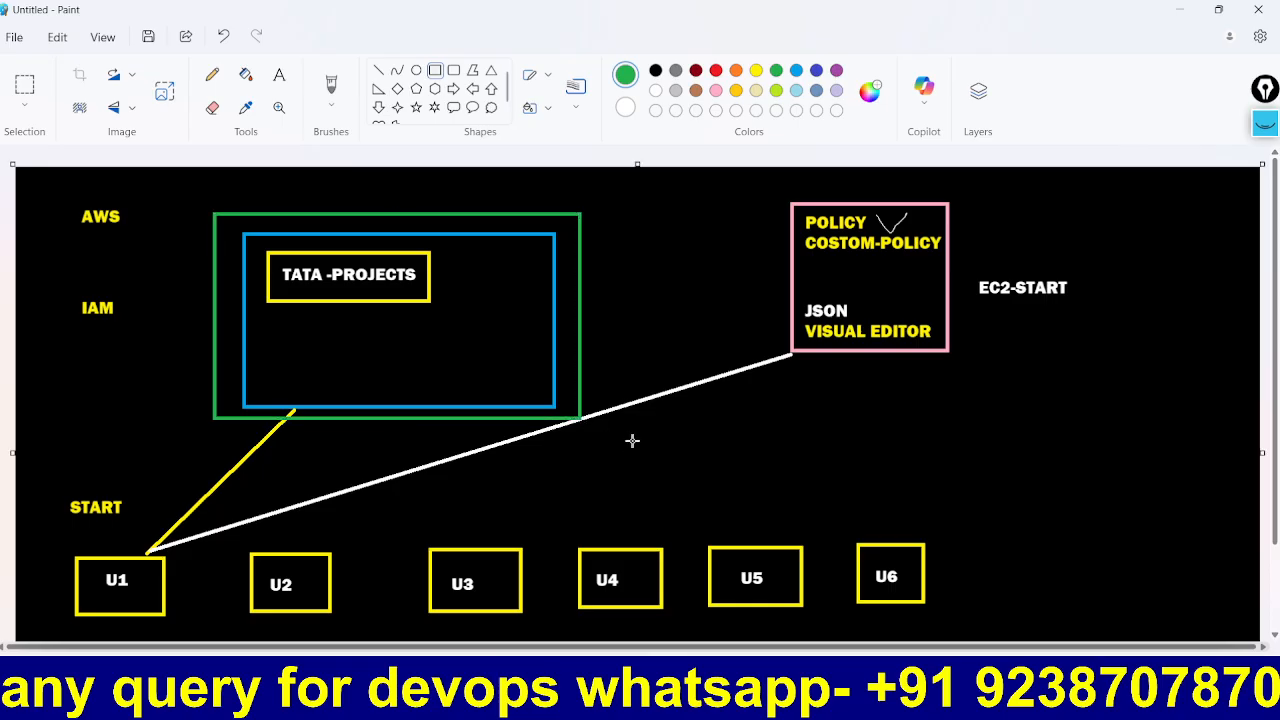
Step: Type the green label ROOT 70% just above U2
{"action": "left_click", "coordinate": [284, 76]}
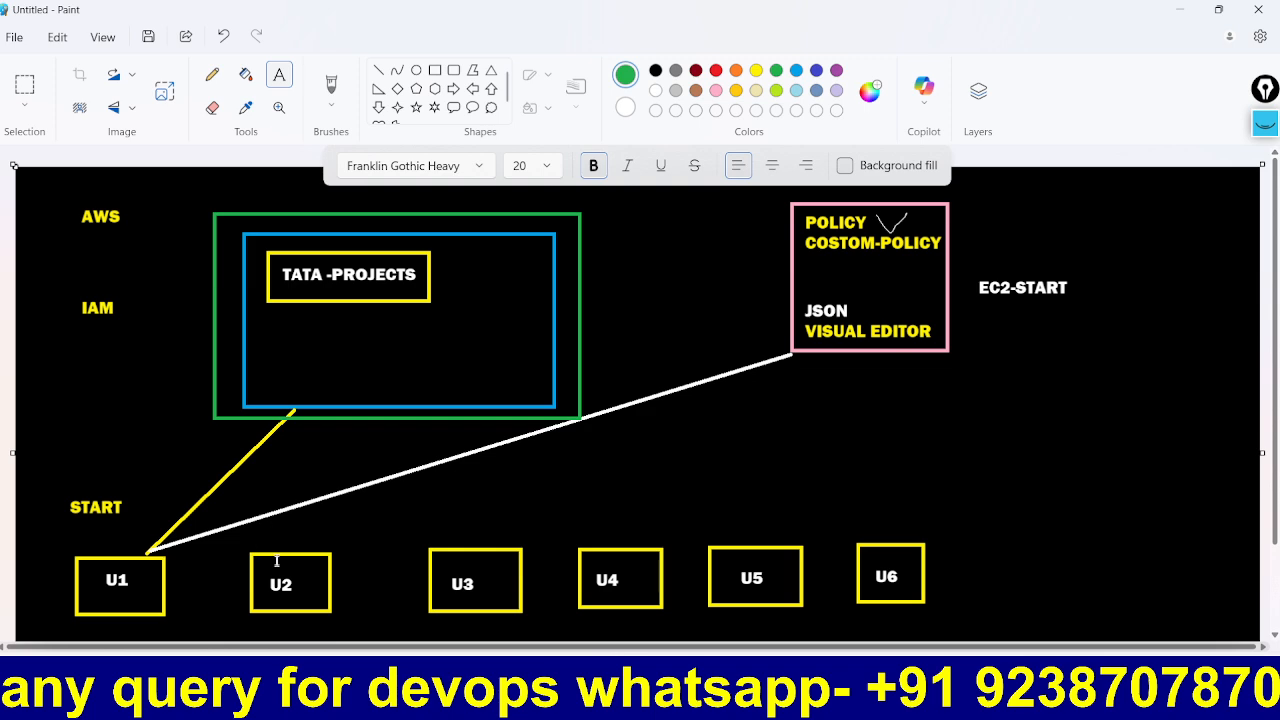
{"action": "left_click_drag", "start_coordinate": [263, 530], "coordinate": [320, 547]}
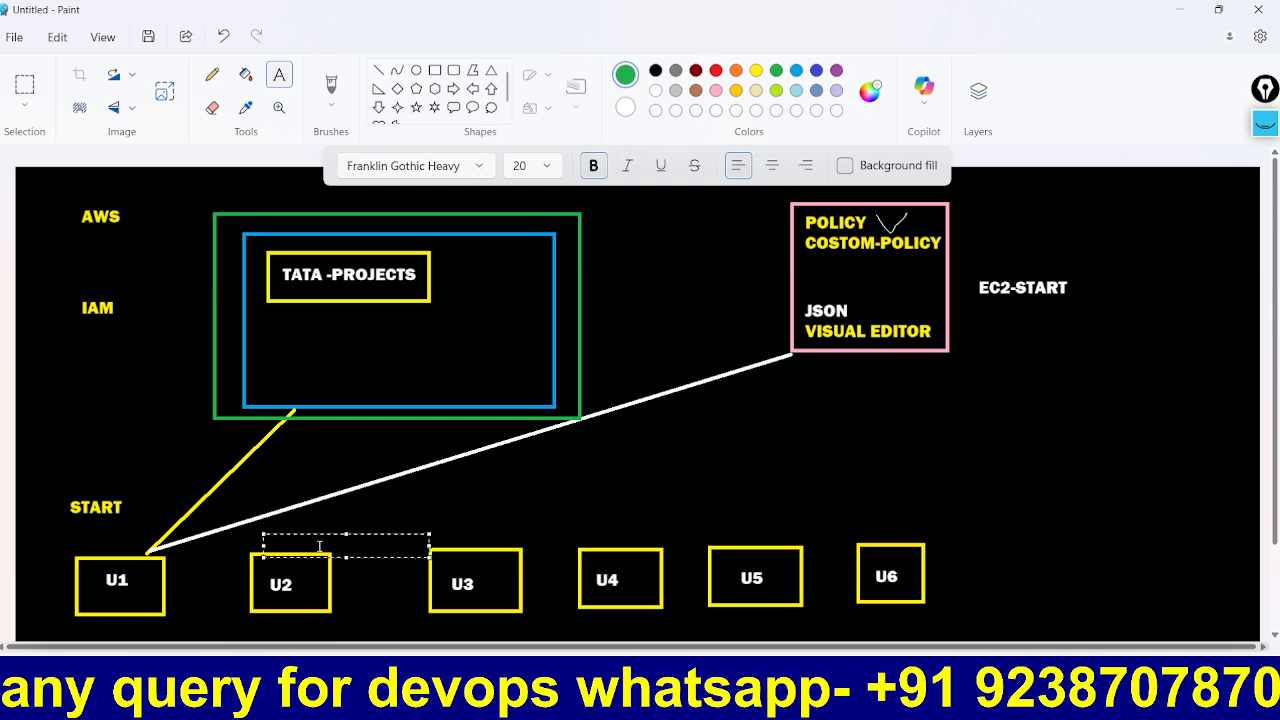
{"action": "type", "text": "ROOT"}
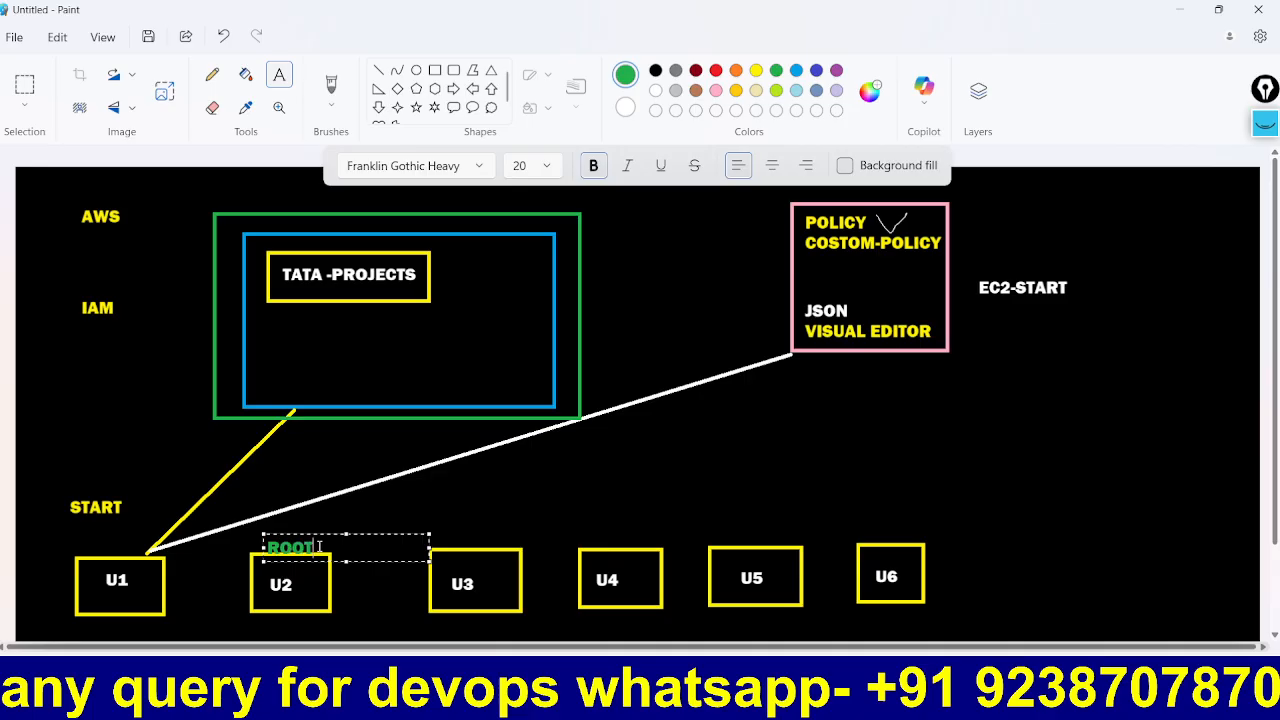
{"action": "type", "text": " 70%"}
Step: Commit the ROOT 70% label and add a white 24X7 label below IAM
{"action": "left_click_drag", "start_coordinate": [372, 535], "coordinate": [362, 525]}
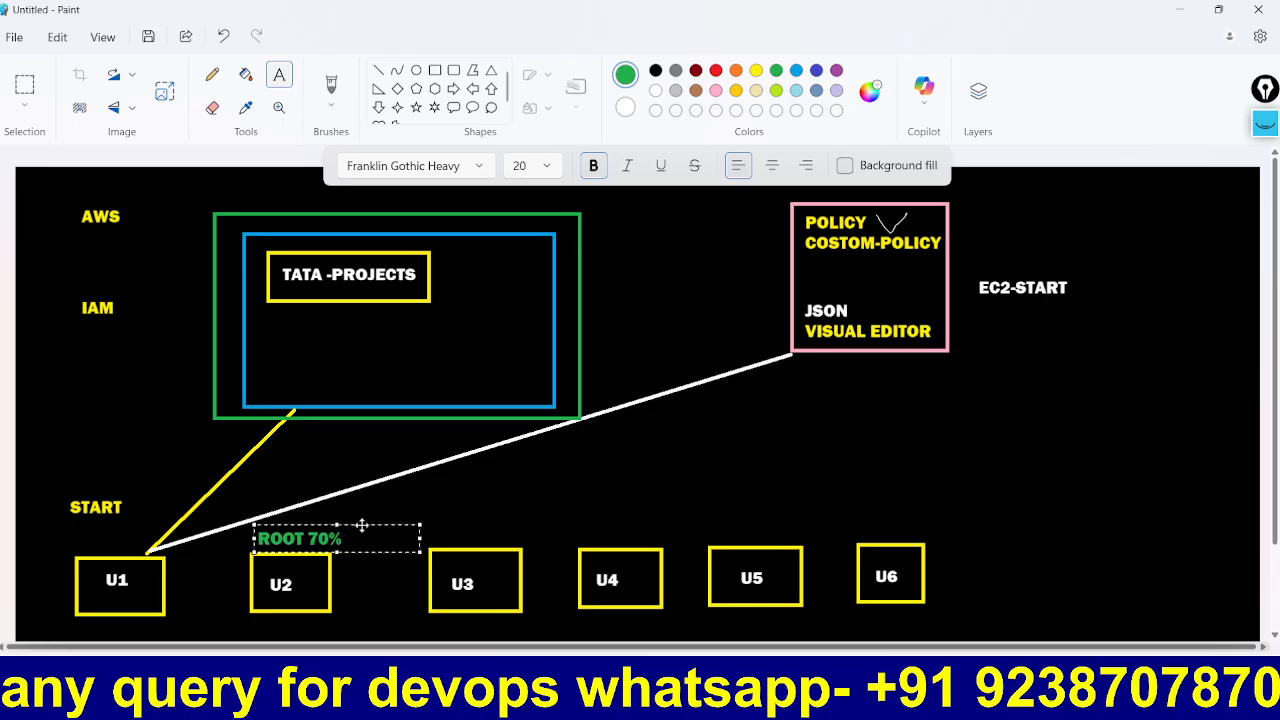
{"action": "left_click", "coordinate": [347, 627]}
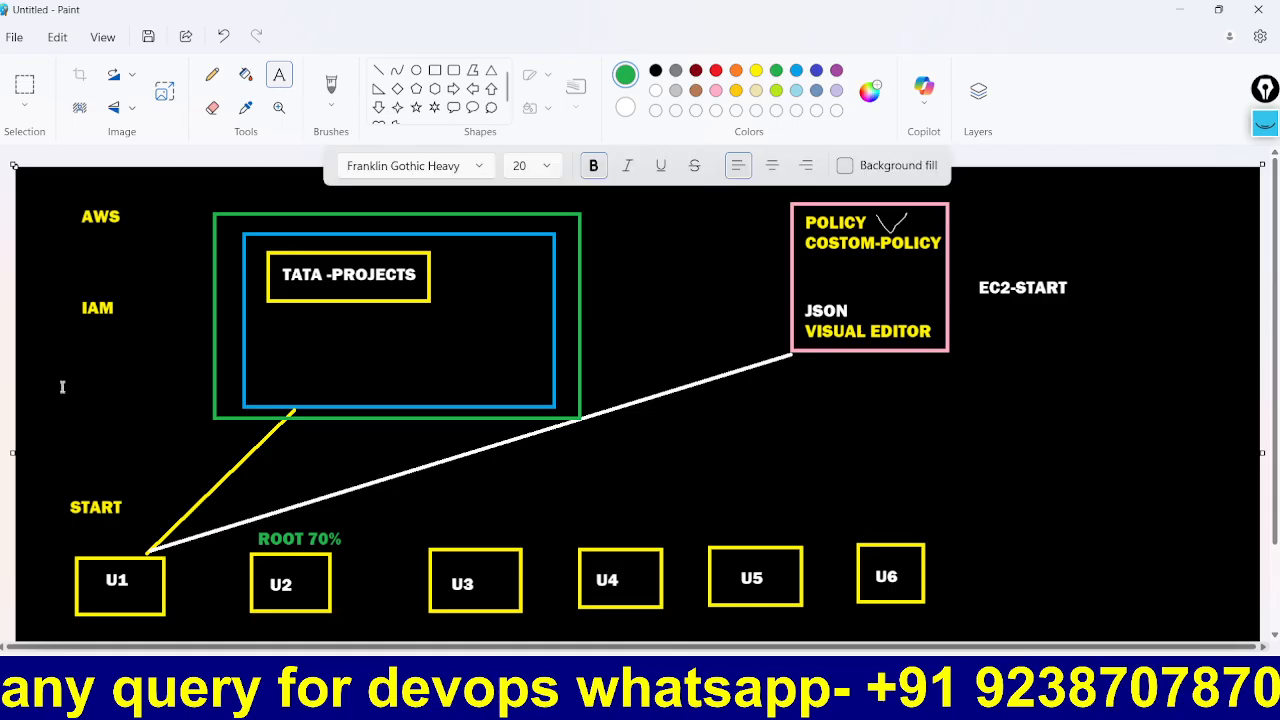
{"action": "left_click_drag", "start_coordinate": [57, 364], "coordinate": [223, 393]}
{"action": "type", "text": "24"}
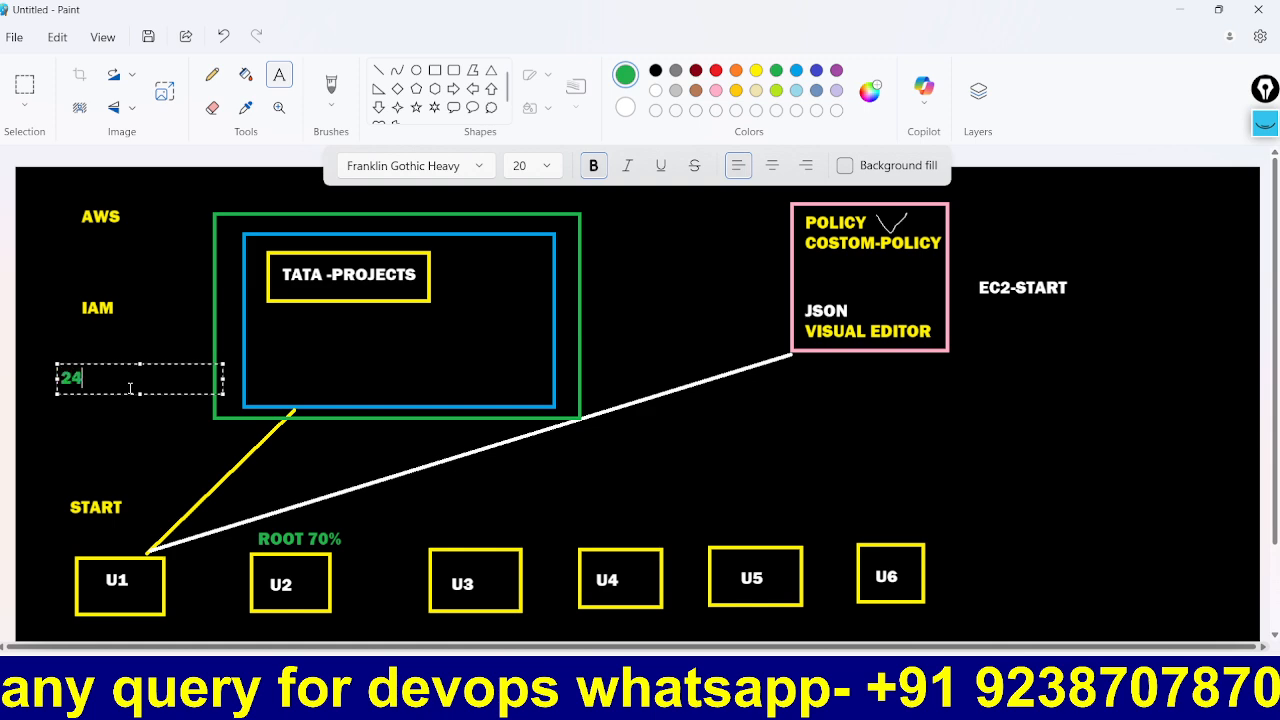
{"action": "type", "text": "X7"}
{"action": "left_click_drag", "start_coordinate": [106, 380], "coordinate": [55, 388]}
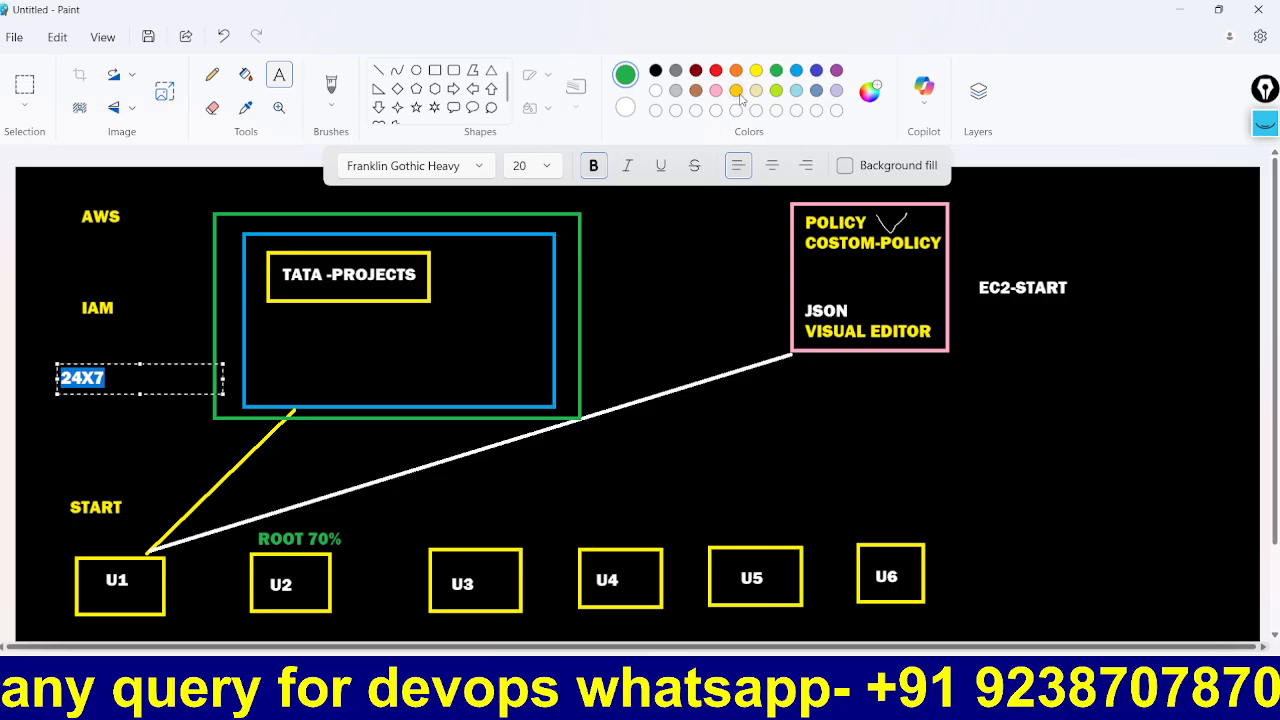
{"action": "left_click", "coordinate": [656, 91]}
{"action": "left_click", "coordinate": [128, 419]}
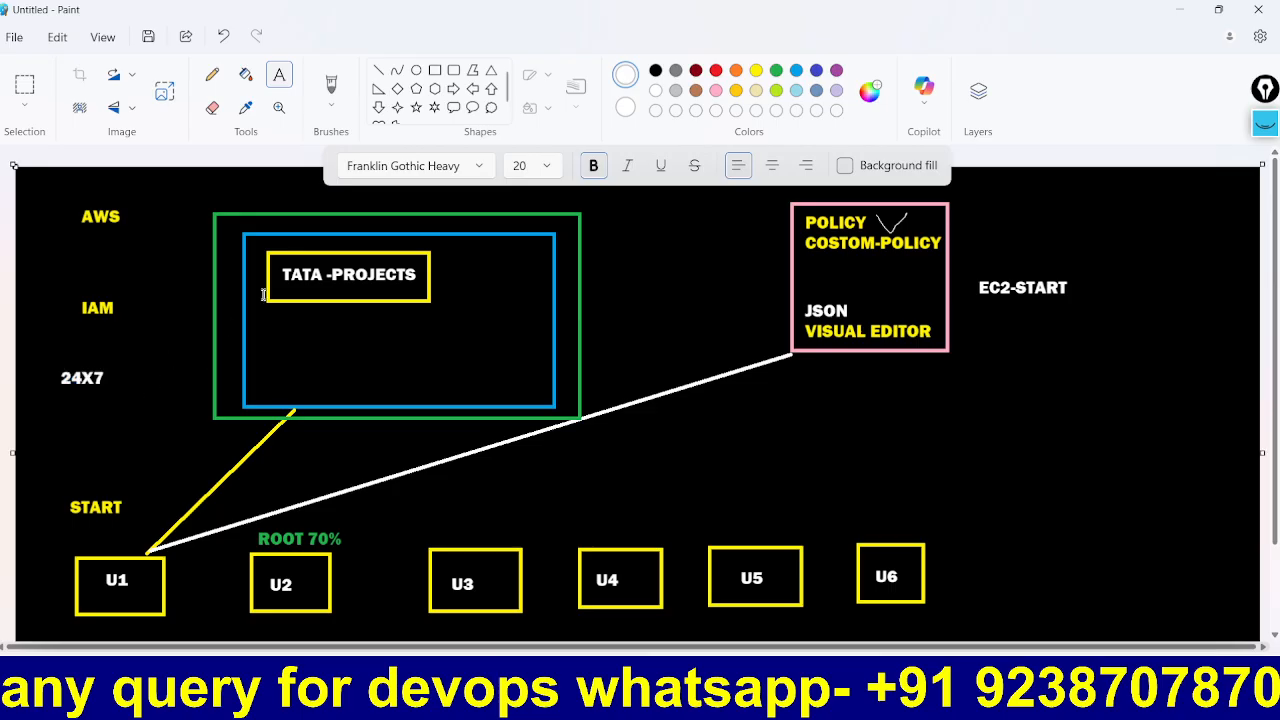
Step: Draw a rectangle around the 24X7 label
{"action": "left_click", "coordinate": [435, 70]}
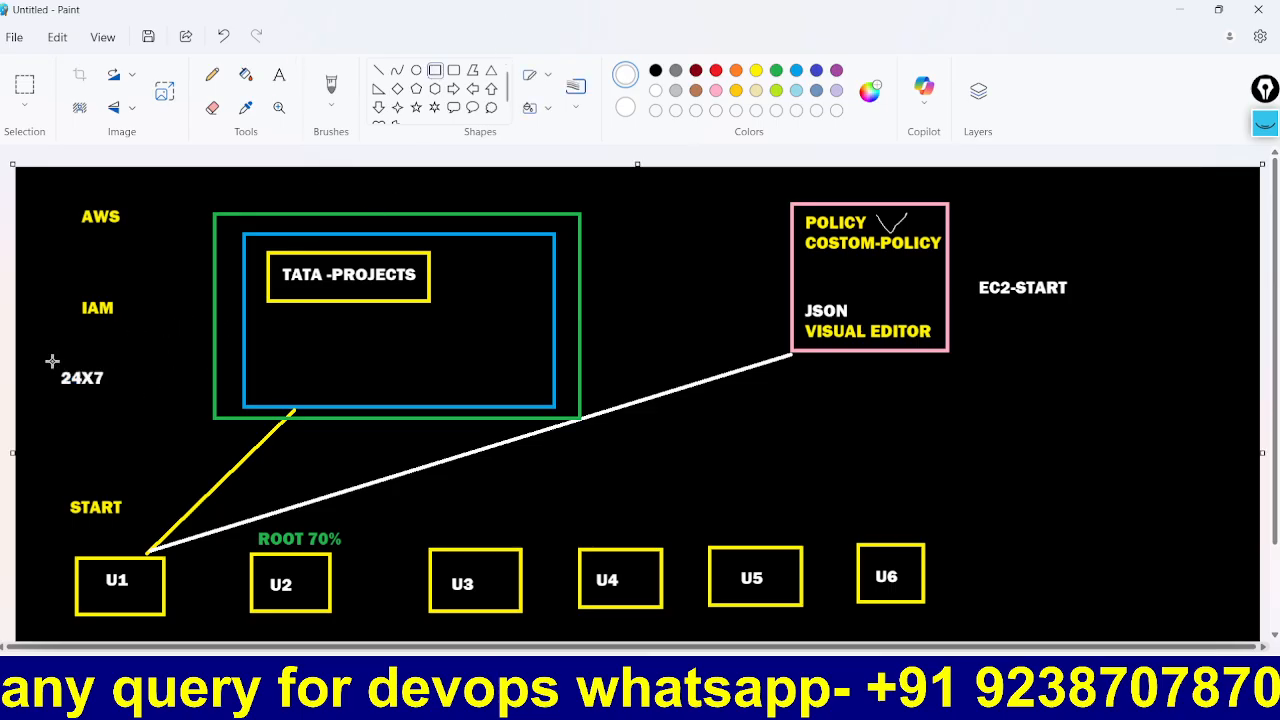
{"action": "left_click_drag", "start_coordinate": [41, 357], "coordinate": [116, 402]}
{"action": "left_click_drag", "start_coordinate": [117, 401], "coordinate": [119, 397]}
{"action": "left_click", "coordinate": [118, 414]}
Step: Close the console password confirmation and open the IAM Policies list, marking the sidebar link in pink
{"action": "key", "text": "alt+Tab"}
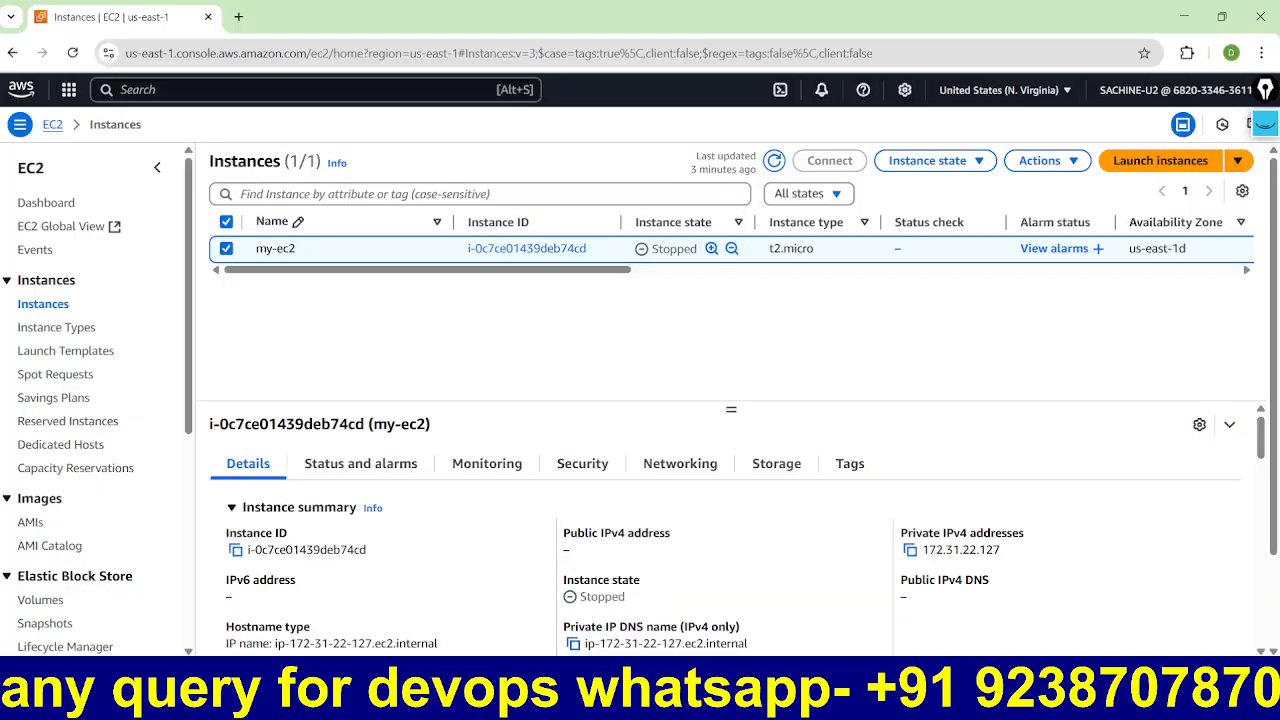
{"action": "key", "text": "alt+Tab"}
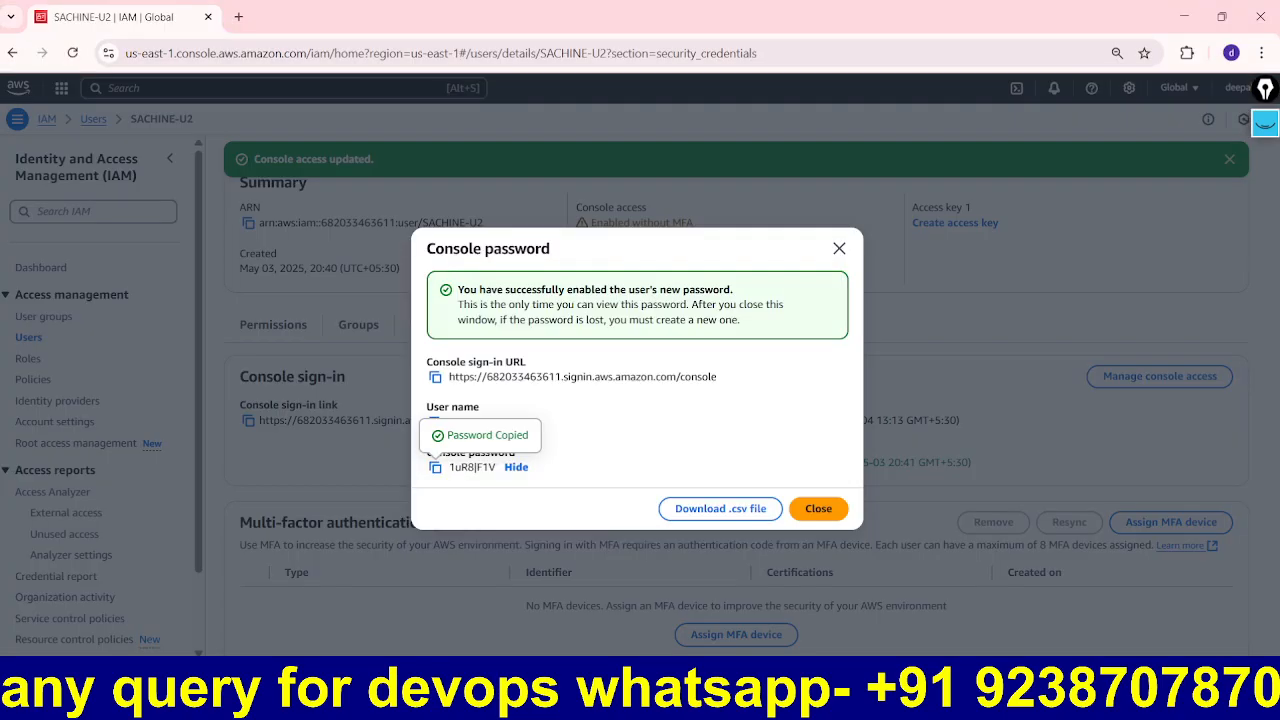
{"action": "left_click", "coordinate": [831, 509]}
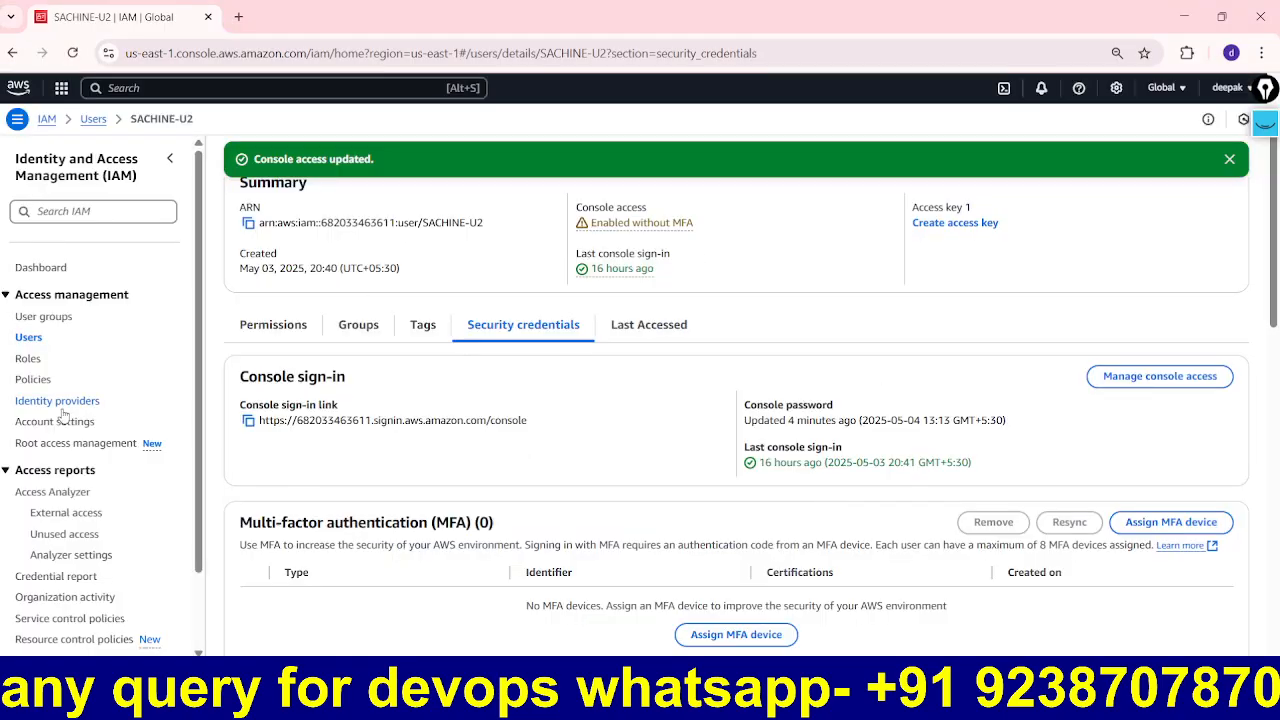
{"action": "left_click", "coordinate": [1265, 120]}
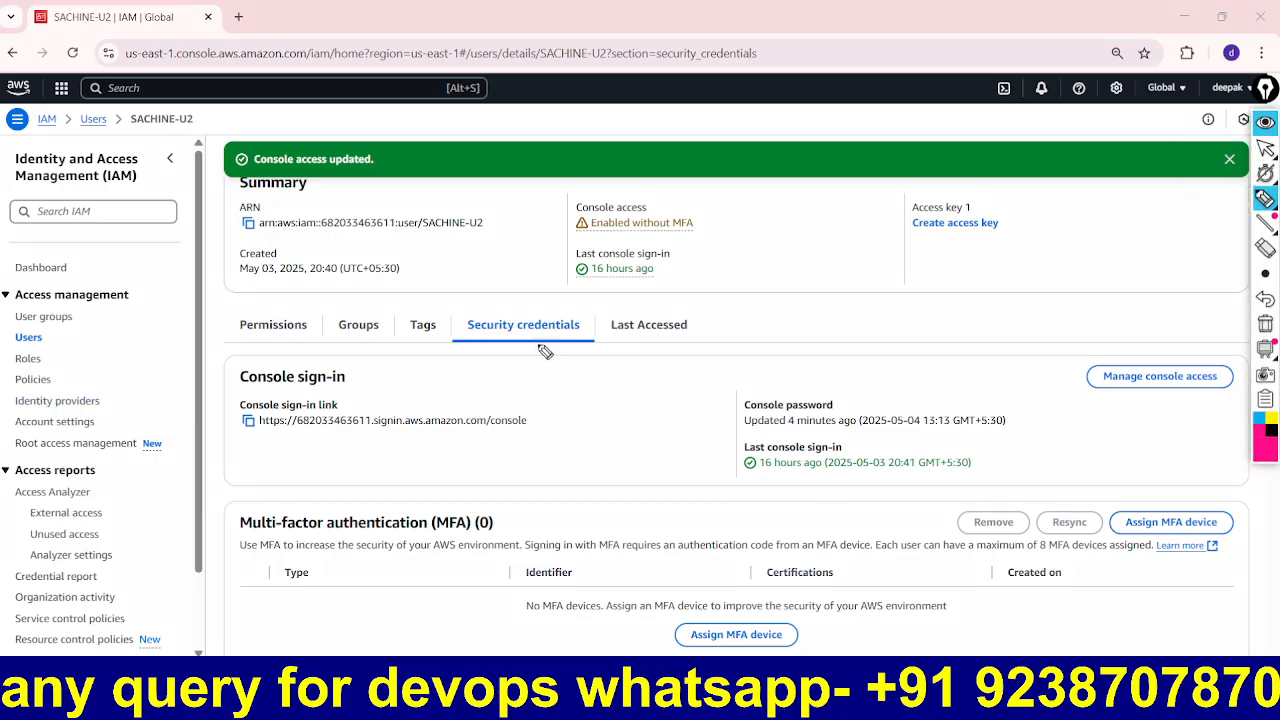
{"action": "mouse_move", "coordinate": [78, 380]}
{"action": "left_mouse_down"}
{"action": "mouse_move", "coordinate": [35, 368]}
{"action": "mouse_move", "coordinate": [8, 395]}
{"action": "mouse_move", "coordinate": [70, 402]}
{"action": "mouse_move", "coordinate": [72, 378]}
{"action": "mouse_move", "coordinate": [148, 344]}
{"action": "left_mouse_up"}
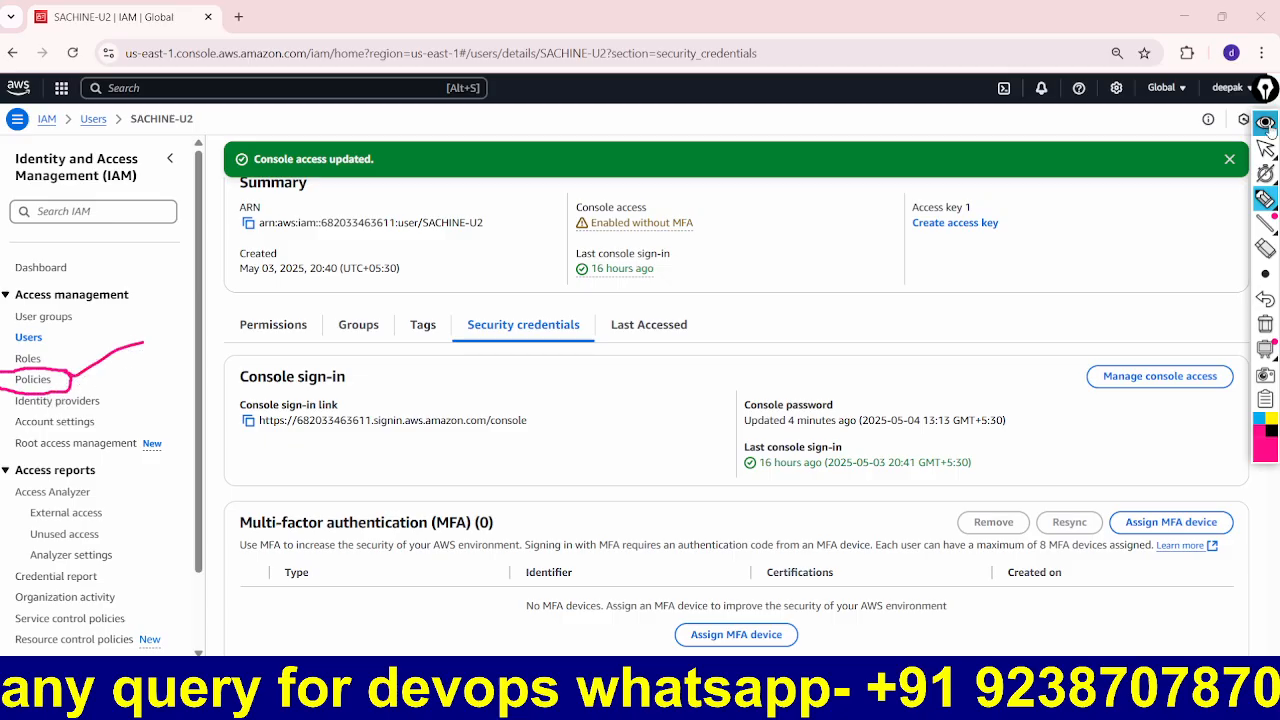
{"action": "left_click_drag", "start_coordinate": [89, 386], "coordinate": [120, 370]}
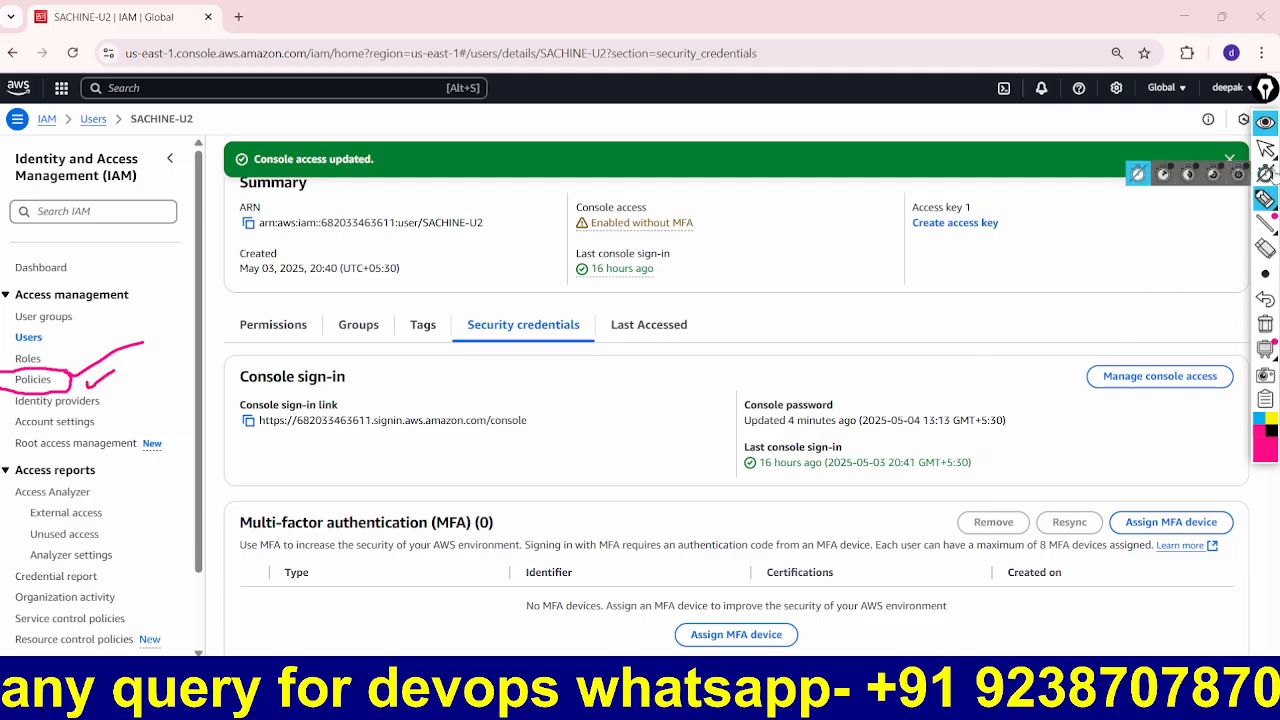
{"action": "left_click", "coordinate": [1265, 123]}
{"action": "left_click", "coordinate": [33, 386]}
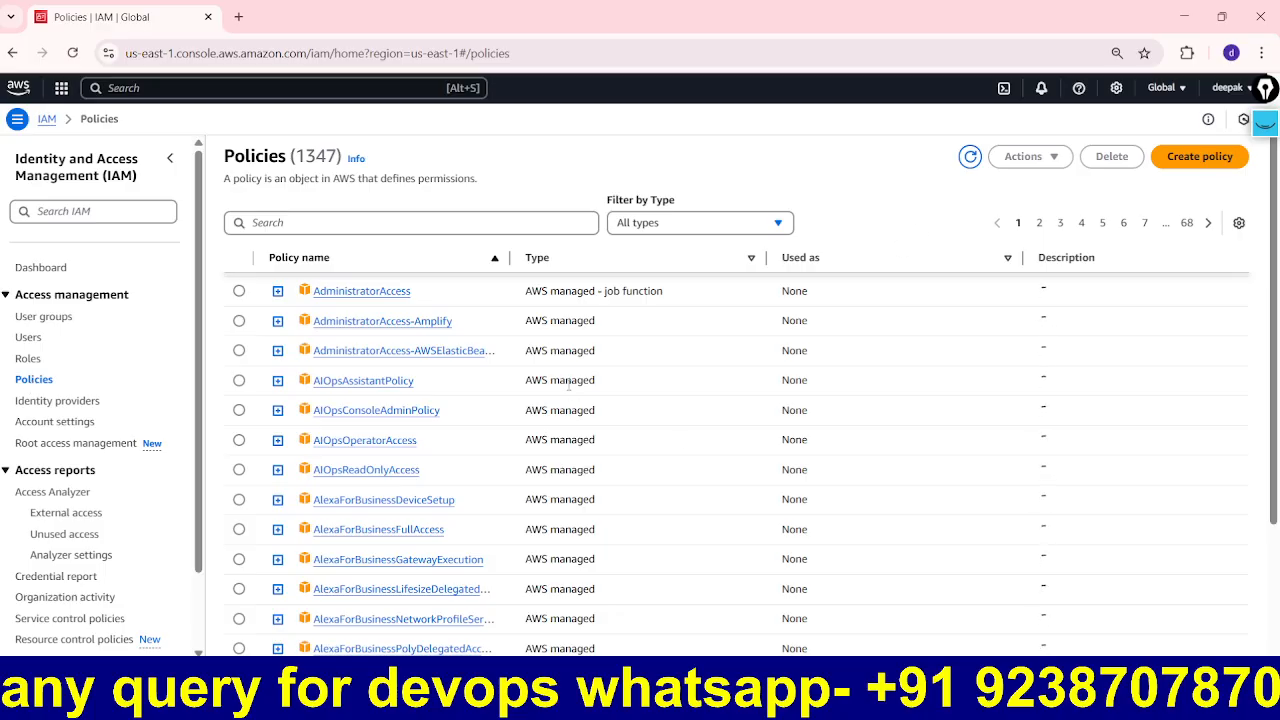
{"action": "left_click", "coordinate": [1265, 122]}
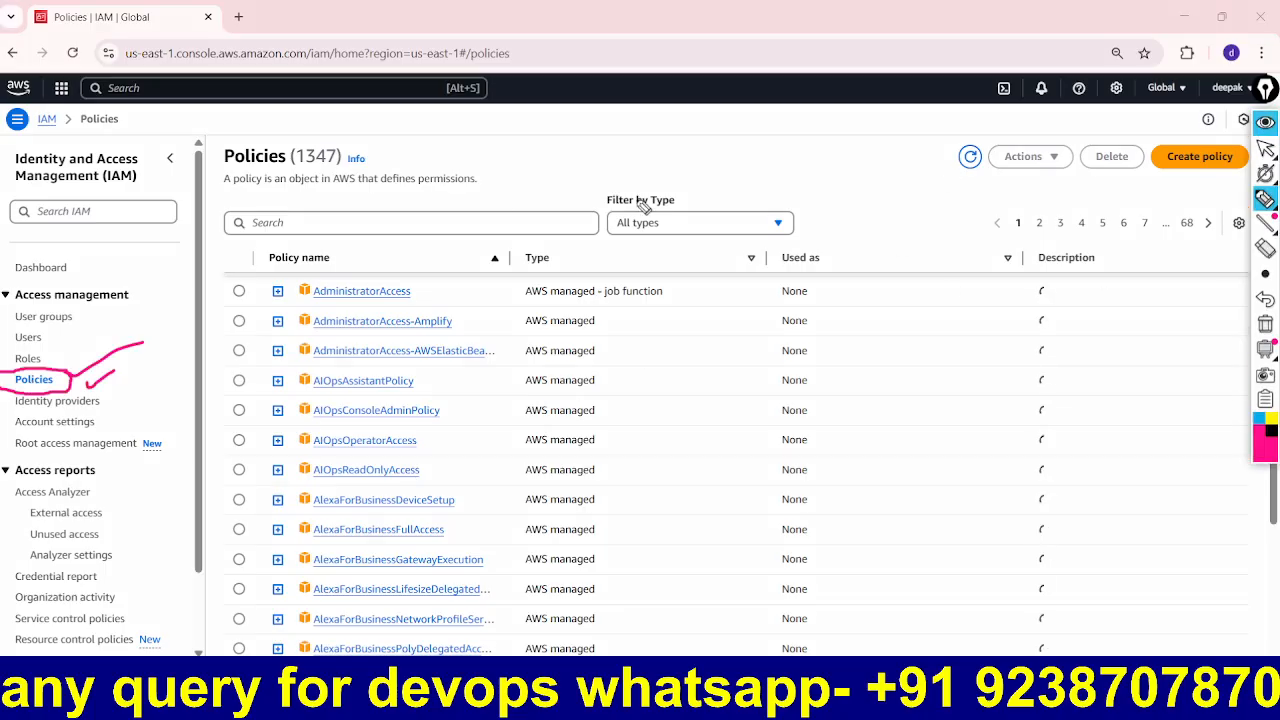
Step: Annotate the 1347-policy list in pink, highlighting the heading, Type column and sample policies
{"action": "mouse_move", "coordinate": [384, 156]}
{"action": "left_mouse_down"}
{"action": "mouse_move", "coordinate": [236, 138]}
{"action": "mouse_move", "coordinate": [214, 168]}
{"action": "mouse_move", "coordinate": [240, 208]}
{"action": "mouse_move", "coordinate": [360, 213]}
{"action": "mouse_move", "coordinate": [474, 188]}
{"action": "mouse_move", "coordinate": [445, 158]}
{"action": "mouse_move", "coordinate": [398, 156]}
{"action": "left_mouse_up"}
{"action": "mouse_move", "coordinate": [521, 134]}
{"action": "left_mouse_down"}
{"action": "mouse_move", "coordinate": [542, 132]}
{"action": "mouse_move", "coordinate": [538, 182]}
{"action": "left_mouse_up"}
{"action": "mouse_move", "coordinate": [566, 130]}
{"action": "left_mouse_down"}
{"action": "mouse_move", "coordinate": [577, 161]}
{"action": "mouse_move", "coordinate": [590, 150]}
{"action": "mouse_move", "coordinate": [548, 206]}
{"action": "mouse_move", "coordinate": [606, 197]}
{"action": "left_mouse_up"}
{"action": "mouse_move", "coordinate": [716, 146]}
{"action": "left_mouse_down"}
{"action": "mouse_move", "coordinate": [755, 185]}
{"action": "mouse_move", "coordinate": [792, 132]}
{"action": "mouse_move", "coordinate": [800, 172]}
{"action": "mouse_move", "coordinate": [810, 165]}
{"action": "left_mouse_up"}
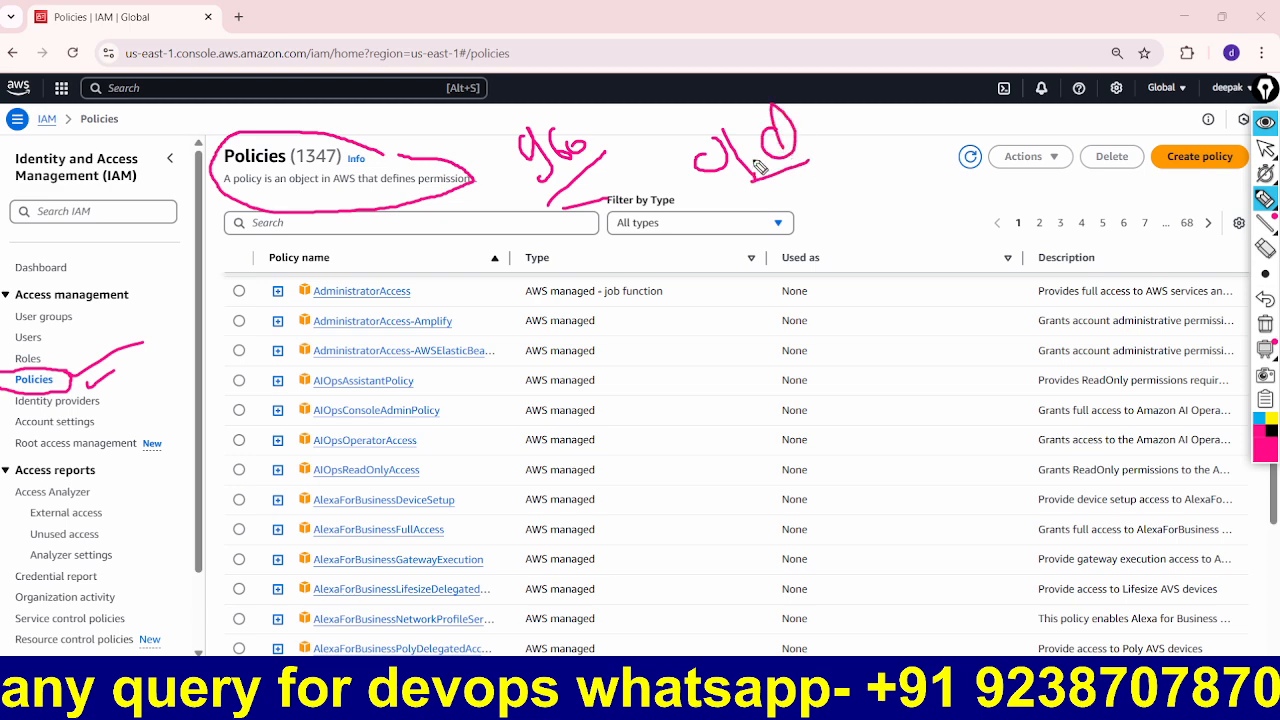
{"action": "mouse_move", "coordinate": [441, 325]}
{"action": "left_mouse_down"}
{"action": "mouse_move", "coordinate": [338, 190]}
{"action": "mouse_move", "coordinate": [344, 208]}
{"action": "mouse_move", "coordinate": [368, 203]}
{"action": "left_mouse_up"}
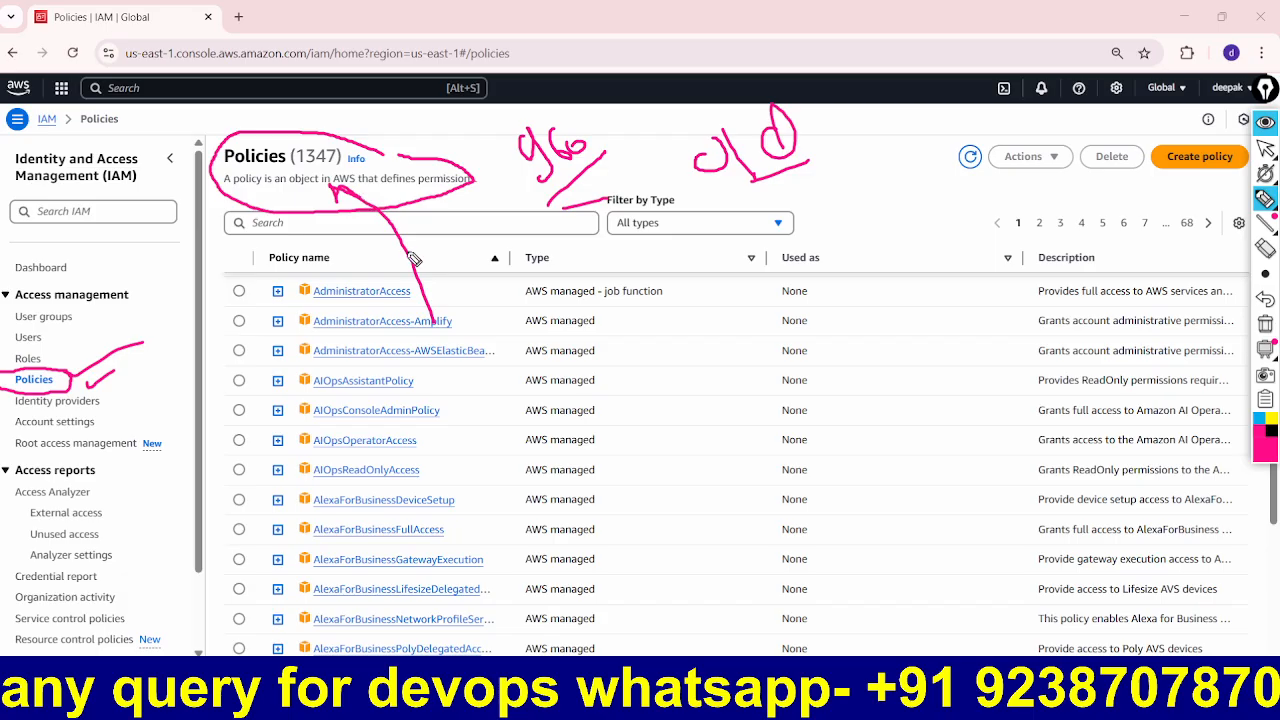
{"action": "mouse_move", "coordinate": [636, 258]}
{"action": "left_mouse_down"}
{"action": "mouse_move", "coordinate": [557, 262]}
{"action": "mouse_move", "coordinate": [497, 372]}
{"action": "mouse_move", "coordinate": [493, 566]}
{"action": "mouse_move", "coordinate": [588, 578]}
{"action": "mouse_move", "coordinate": [650, 488]}
{"action": "mouse_move", "coordinate": [614, 279]}
{"action": "left_mouse_up"}
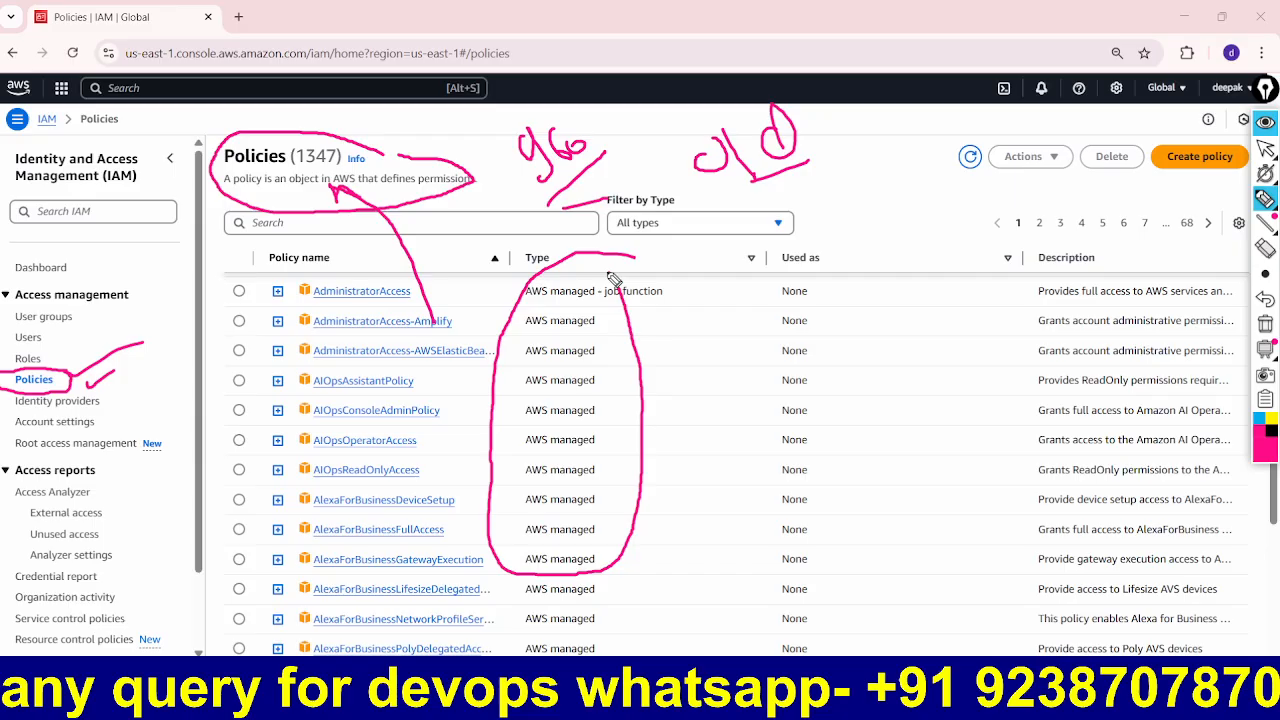
{"action": "mouse_move", "coordinate": [450, 342]}
{"action": "left_mouse_down"}
{"action": "mouse_move", "coordinate": [262, 356]}
{"action": "mouse_move", "coordinate": [540, 370]}
{"action": "mouse_move", "coordinate": [480, 352]}
{"action": "left_mouse_up"}
{"action": "mouse_move", "coordinate": [452, 457]}
{"action": "left_mouse_down"}
{"action": "mouse_move", "coordinate": [383, 459]}
{"action": "mouse_move", "coordinate": [300, 485]}
{"action": "mouse_move", "coordinate": [480, 484]}
{"action": "mouse_move", "coordinate": [445, 462]}
{"action": "left_mouse_up"}
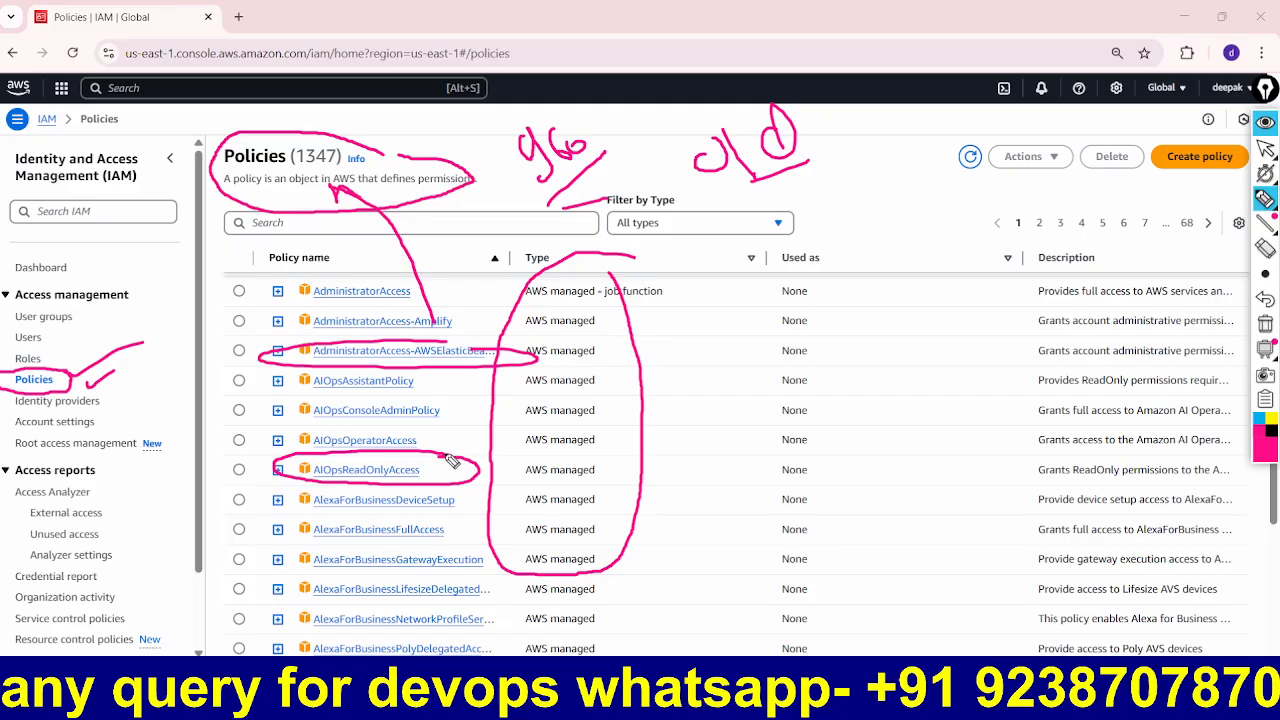
{"action": "left_click", "coordinate": [1265, 122]}
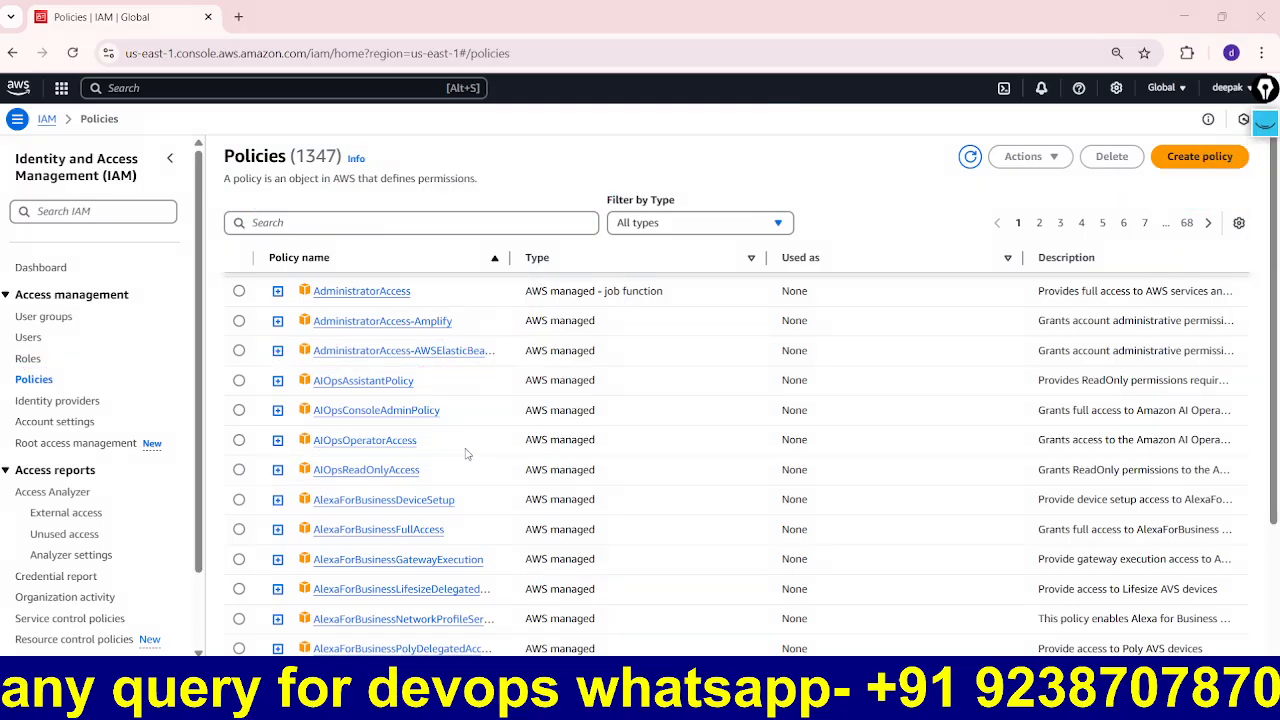
{"action": "scroll", "coordinate": [466, 454], "scroll_direction": "down", "scroll_amount": 3}
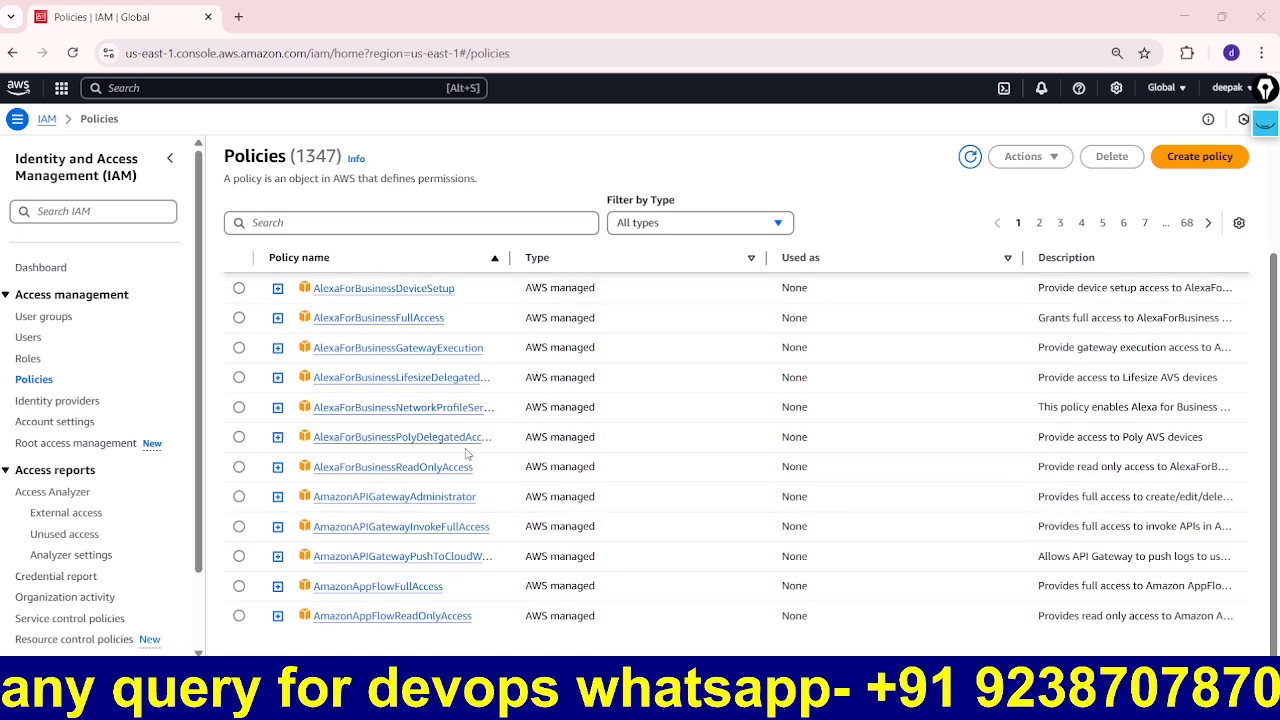
{"action": "left_click", "coordinate": [310, 225]}
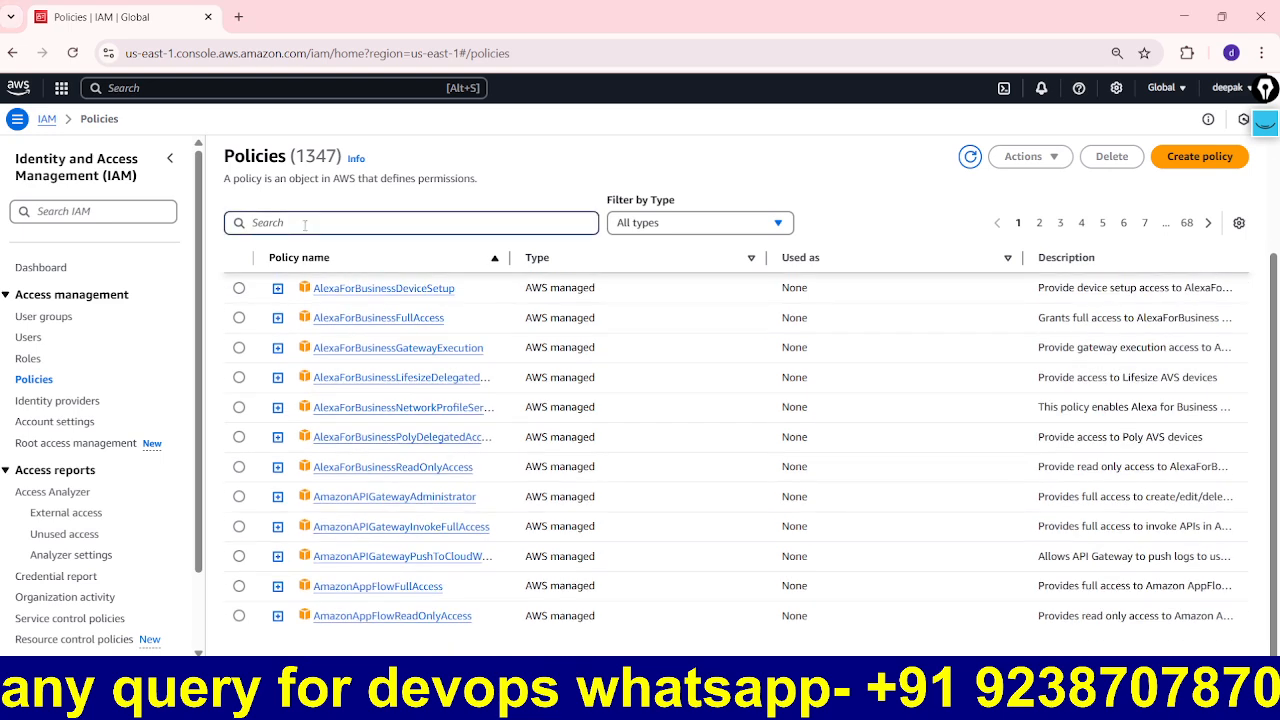
Step: Search policies for EC2, widen the Policy name column, then search STAR for 4 matches
{"action": "type", "text": "EC2"}
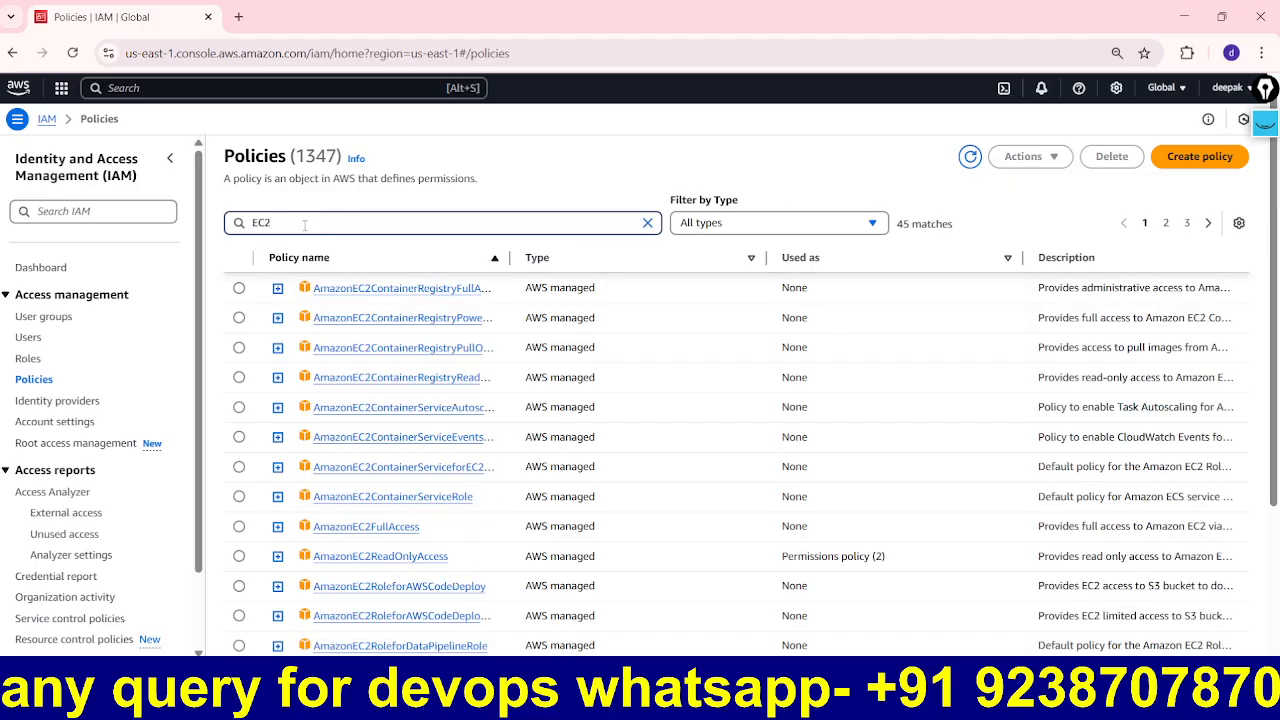
{"action": "left_click_drag", "start_coordinate": [511, 276], "coordinate": [583, 277]}
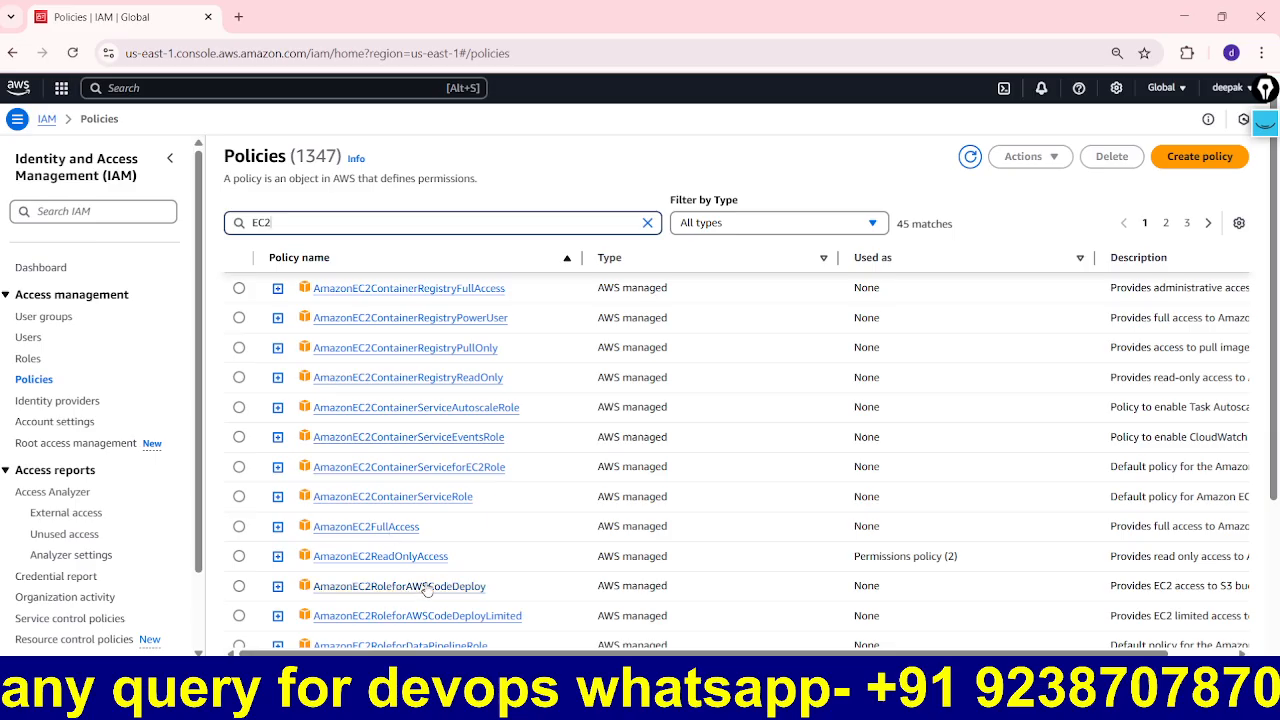
{"action": "scroll", "coordinate": [446, 556], "scroll_direction": "down", "scroll_amount": 3}
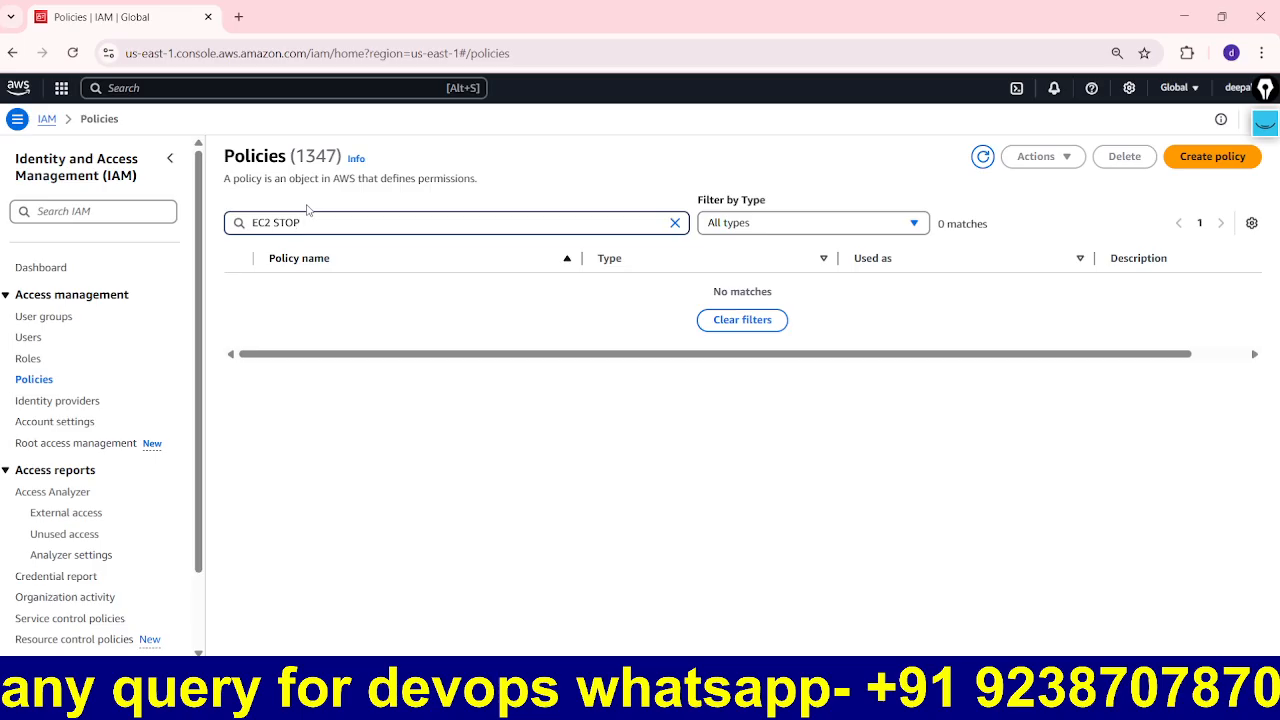
{"action": "key", "text": "BackSpace"}
{"action": "key", "text": "BackSpace"}
{"action": "key", "text": "BackSpace"}
{"action": "key", "text": "BackSpace"}
{"action": "key", "text": "BackSpace"}
{"action": "key", "text": "BackSpace"}
{"action": "key", "text": "BackSpace"}
{"action": "key", "text": "BackSpace"}
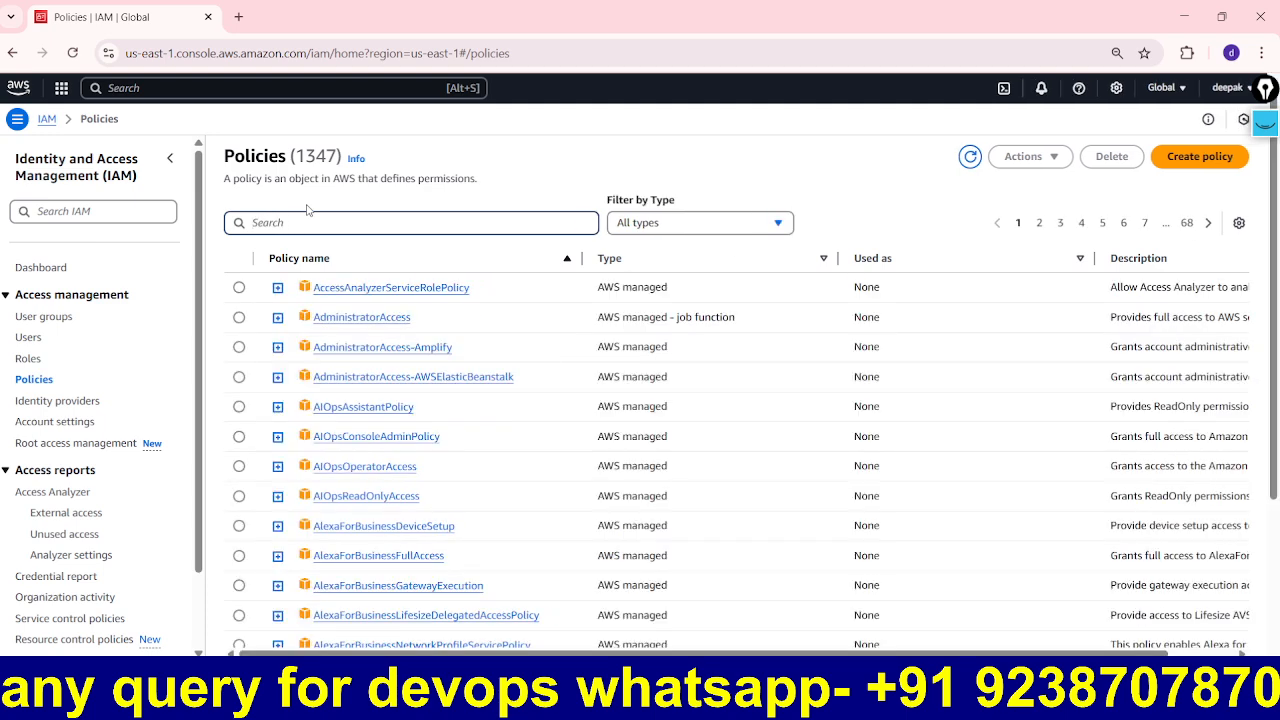
{"action": "type", "text": "STAR"}
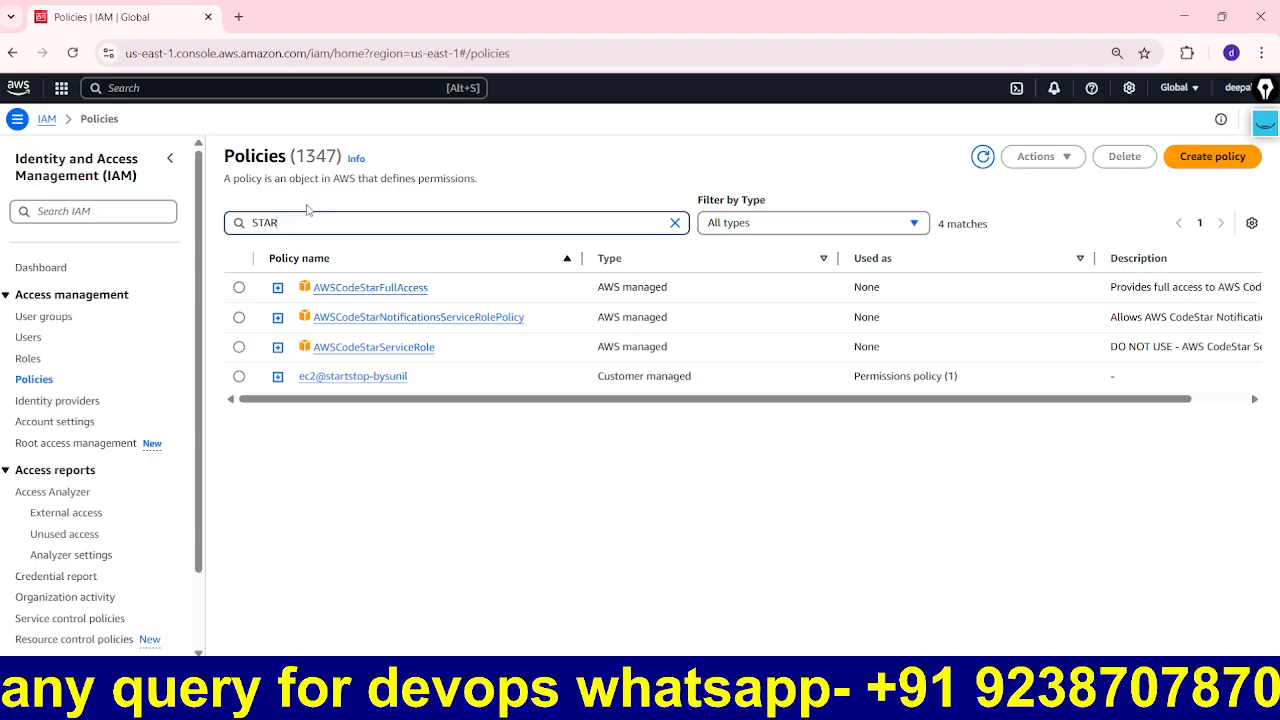
{"action": "left_click", "coordinate": [1264, 124]}
{"action": "mouse_move", "coordinate": [751, 368]}
{"action": "left_mouse_down"}
{"action": "mouse_move", "coordinate": [703, 360]}
{"action": "mouse_move", "coordinate": [555, 392]}
{"action": "mouse_move", "coordinate": [712, 398]}
{"action": "mouse_move", "coordinate": [756, 471]}
{"action": "mouse_move", "coordinate": [738, 466]}
{"action": "left_mouse_up"}
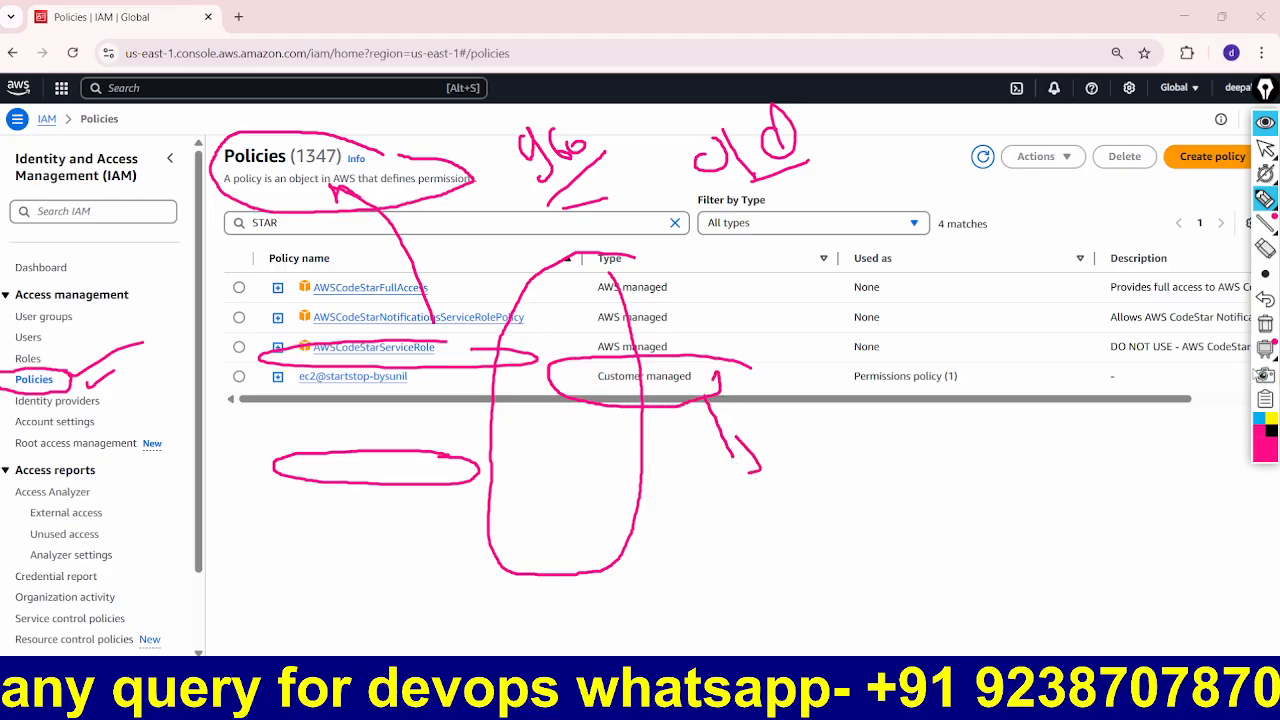
{"action": "left_click", "coordinate": [1263, 325]}
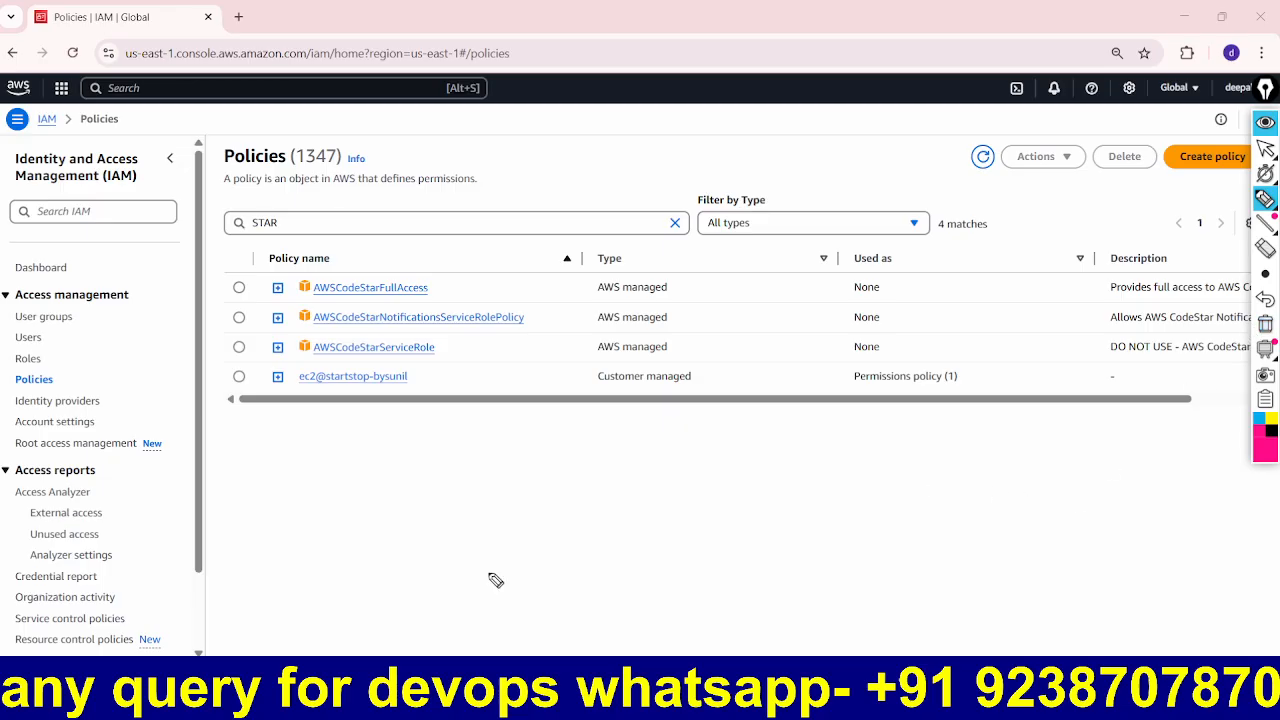
{"action": "mouse_move", "coordinate": [420, 549]}
{"action": "left_mouse_down"}
{"action": "mouse_move", "coordinate": [462, 571]}
{"action": "mouse_move", "coordinate": [498, 538]}
{"action": "mouse_move", "coordinate": [588, 505]}
{"action": "mouse_move", "coordinate": [632, 492]}
{"action": "mouse_move", "coordinate": [640, 512]}
{"action": "left_mouse_up"}
{"action": "mouse_move", "coordinate": [636, 445]}
{"action": "left_mouse_down"}
{"action": "mouse_move", "coordinate": [652, 500]}
{"action": "mouse_move", "coordinate": [670, 478]}
{"action": "left_mouse_up"}
{"action": "mouse_move", "coordinate": [494, 597]}
{"action": "left_mouse_down"}
{"action": "mouse_move", "coordinate": [785, 445]}
{"action": "mouse_move", "coordinate": [491, 447]}
{"action": "mouse_move", "coordinate": [430, 606]}
{"action": "mouse_move", "coordinate": [454, 610]}
{"action": "left_mouse_up"}
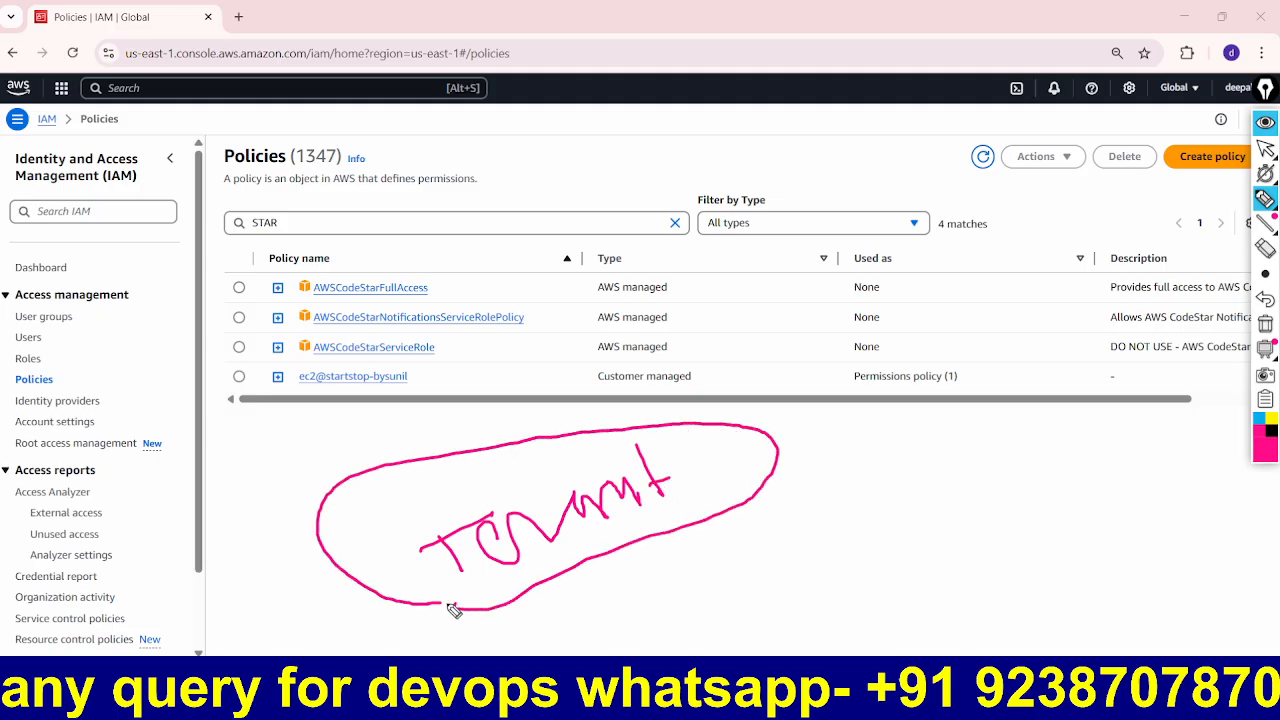
{"action": "mouse_move", "coordinate": [855, 452]}
{"action": "left_mouse_down"}
{"action": "mouse_move", "coordinate": [860, 481]}
{"action": "mouse_move", "coordinate": [920, 426]}
{"action": "mouse_move", "coordinate": [886, 531]}
{"action": "left_mouse_up"}
{"action": "mouse_move", "coordinate": [914, 468]}
{"action": "left_mouse_down"}
{"action": "mouse_move", "coordinate": [951, 491]}
{"action": "mouse_move", "coordinate": [952, 508]}
{"action": "left_mouse_up"}
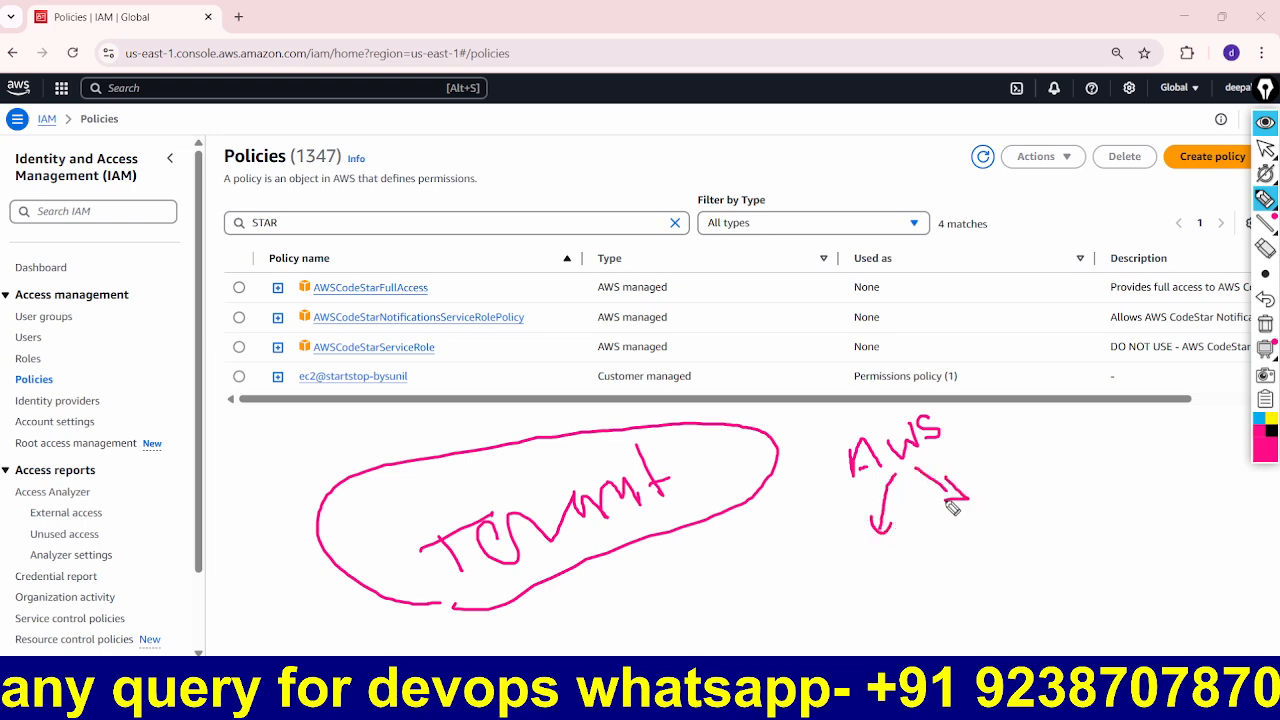
{"action": "mouse_move", "coordinate": [996, 430]}
{"action": "left_mouse_down"}
{"action": "mouse_move", "coordinate": [996, 456]}
{"action": "mouse_move", "coordinate": [1020, 443]}
{"action": "mouse_move", "coordinate": [1017, 429]}
{"action": "mouse_move", "coordinate": [1045, 420]}
{"action": "mouse_move", "coordinate": [1047, 438]}
{"action": "left_mouse_up"}
{"action": "mouse_move", "coordinate": [1010, 446]}
{"action": "left_mouse_down"}
{"action": "mouse_move", "coordinate": [1060, 422]}
{"action": "mouse_move", "coordinate": [1014, 474]}
{"action": "left_mouse_up"}
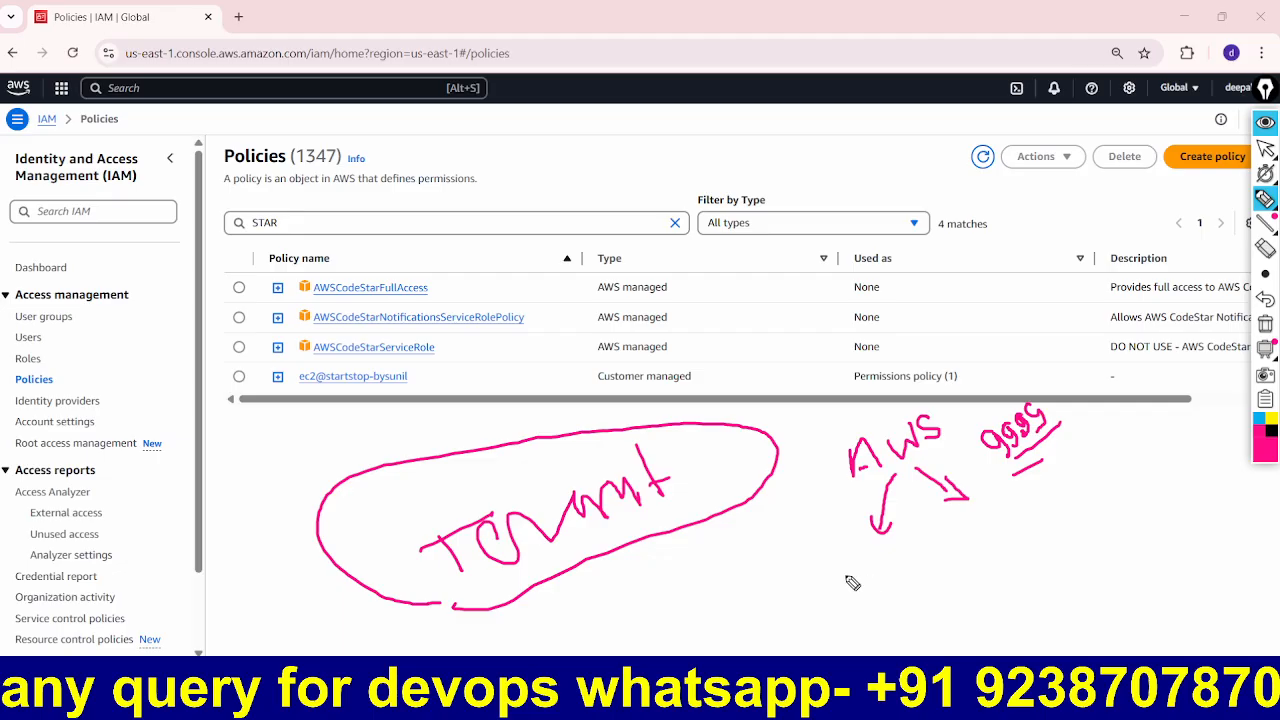
{"action": "mouse_move", "coordinate": [848, 578]}
{"action": "left_mouse_down"}
{"action": "mouse_move", "coordinate": [848, 566]}
{"action": "mouse_move", "coordinate": [842, 597]}
{"action": "mouse_move", "coordinate": [886, 536]}
{"action": "mouse_move", "coordinate": [903, 566]}
{"action": "mouse_move", "coordinate": [920, 529]}
{"action": "mouse_move", "coordinate": [971, 520]}
{"action": "mouse_move", "coordinate": [990, 537]}
{"action": "mouse_move", "coordinate": [990, 503]}
{"action": "mouse_move", "coordinate": [964, 541]}
{"action": "mouse_move", "coordinate": [1020, 543]}
{"action": "mouse_move", "coordinate": [1010, 522]}
{"action": "mouse_move", "coordinate": [995, 532]}
{"action": "mouse_move", "coordinate": [1020, 516]}
{"action": "left_mouse_up"}
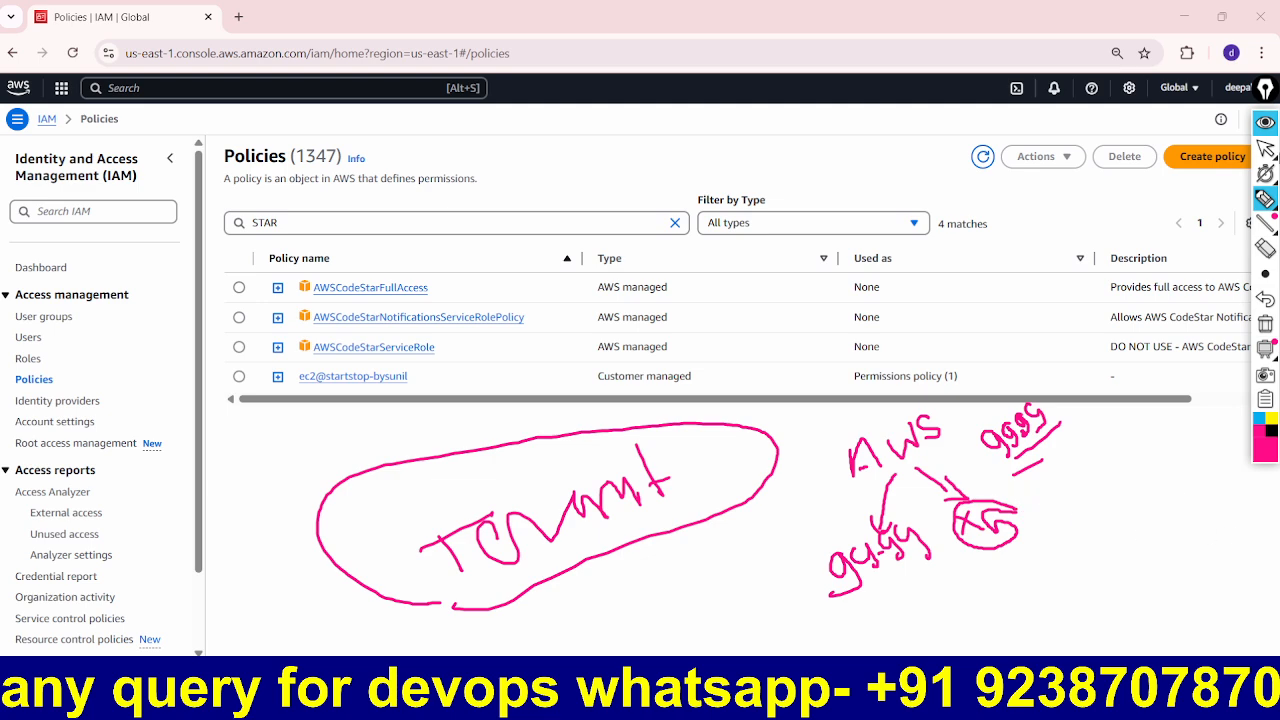
{"action": "left_click", "coordinate": [1266, 122]}
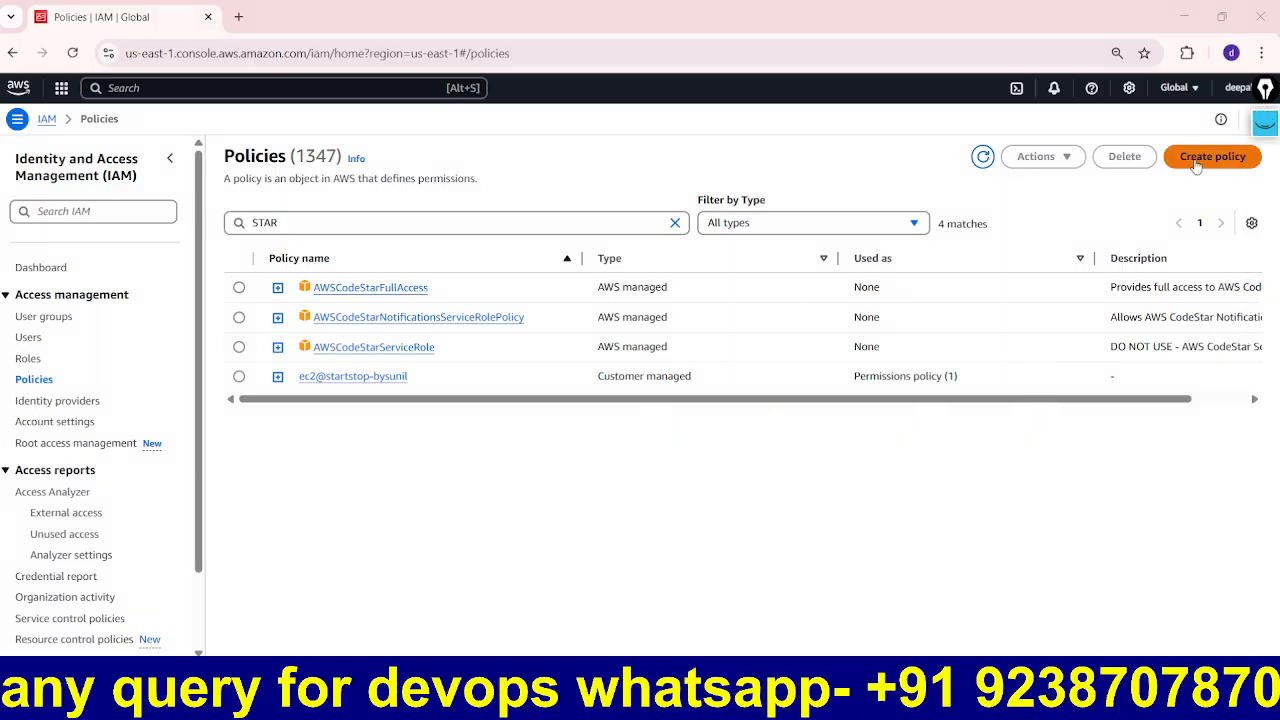
Step: Start a new policy with Create policy, marking the page with pen annotations
{"action": "left_click", "coordinate": [1265, 122]}
{"action": "mouse_move", "coordinate": [897, 530]}
{"action": "left_mouse_down"}
{"action": "mouse_move", "coordinate": [1195, 172]}
{"action": "mouse_move", "coordinate": [1191, 198]}
{"action": "left_mouse_up"}
{"action": "left_click", "coordinate": [1265, 122]}
{"action": "left_click", "coordinate": [1214, 164]}
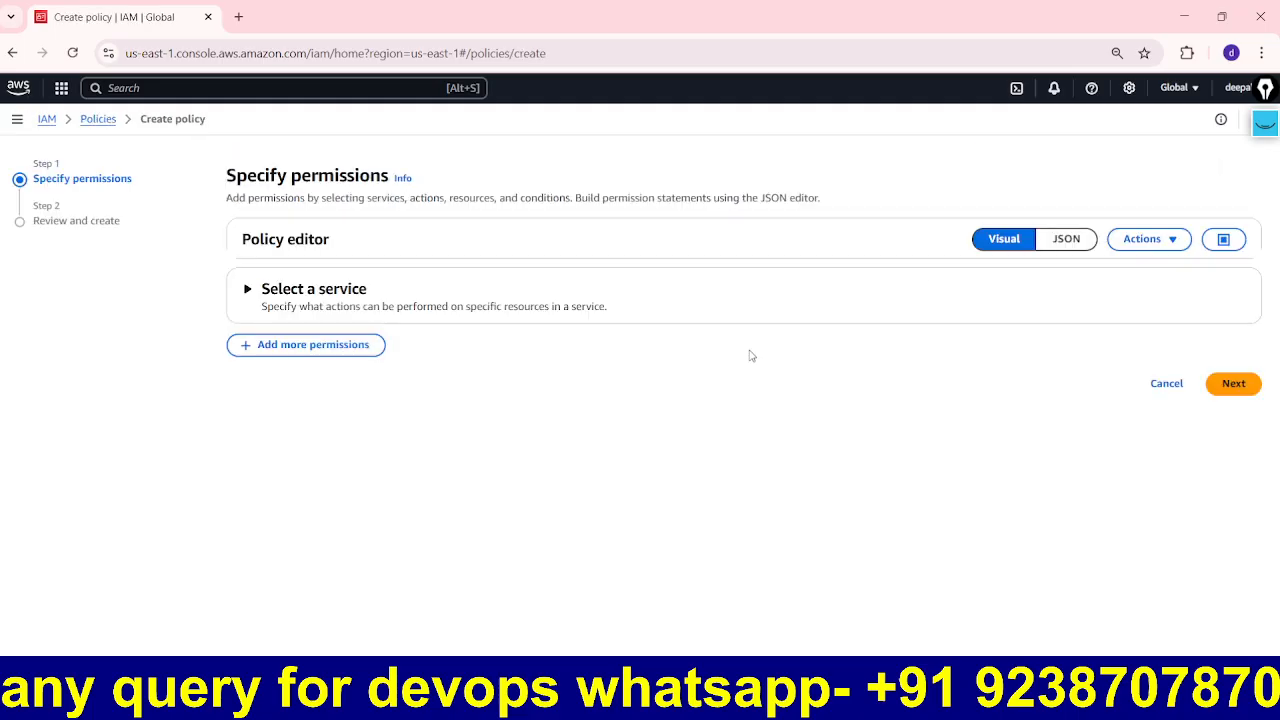
{"action": "left_click", "coordinate": [1265, 122]}
{"action": "left_click_drag", "start_coordinate": [1042, 215], "coordinate": [1008, 210]}
{"action": "mouse_move", "coordinate": [972, 280]}
{"action": "left_mouse_down"}
{"action": "mouse_move", "coordinate": [1037, 268]}
{"action": "mouse_move", "coordinate": [1068, 180]}
{"action": "mouse_move", "coordinate": [1116, 238]}
{"action": "mouse_move", "coordinate": [1068, 280]}
{"action": "mouse_move", "coordinate": [1034, 240]}
{"action": "left_mouse_up"}
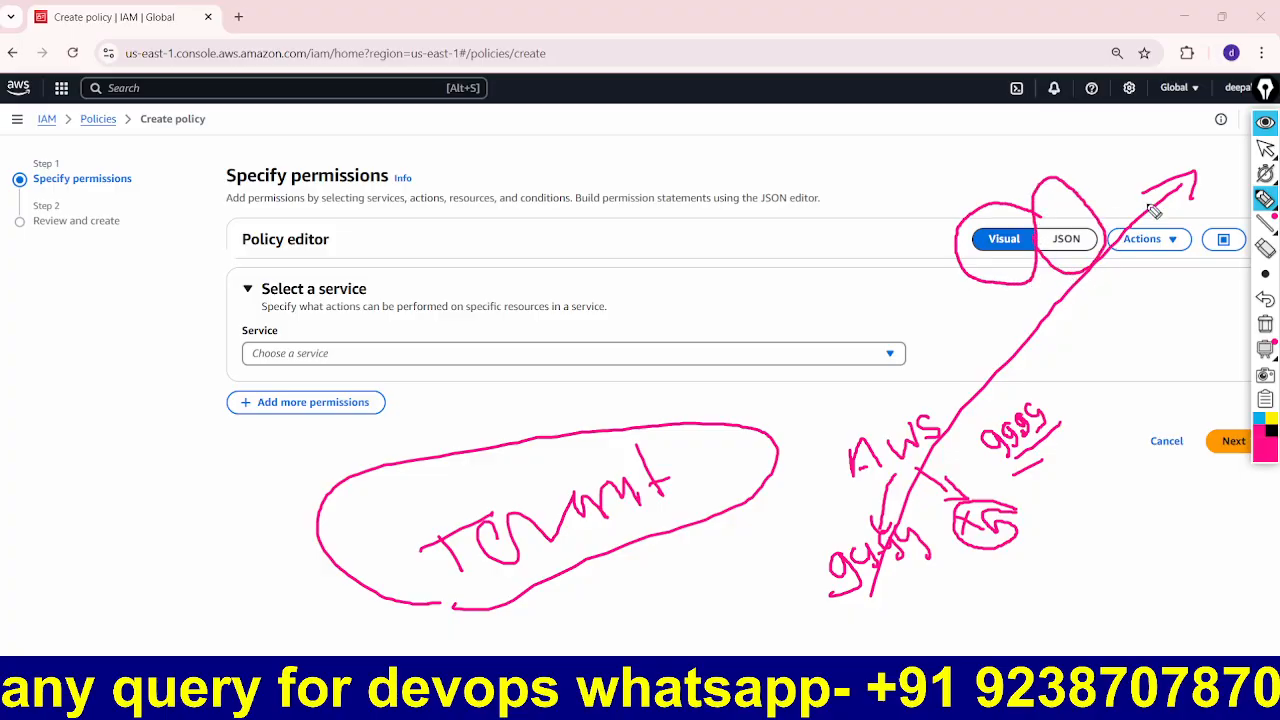
{"action": "left_click", "coordinate": [1264, 323]}
{"action": "mouse_move", "coordinate": [872, 126]}
{"action": "left_mouse_down"}
{"action": "mouse_move", "coordinate": [1005, 216]}
{"action": "mouse_move", "coordinate": [966, 272]}
{"action": "left_mouse_up"}
{"action": "left_click_drag", "start_coordinate": [942, 186], "coordinate": [1020, 262]}
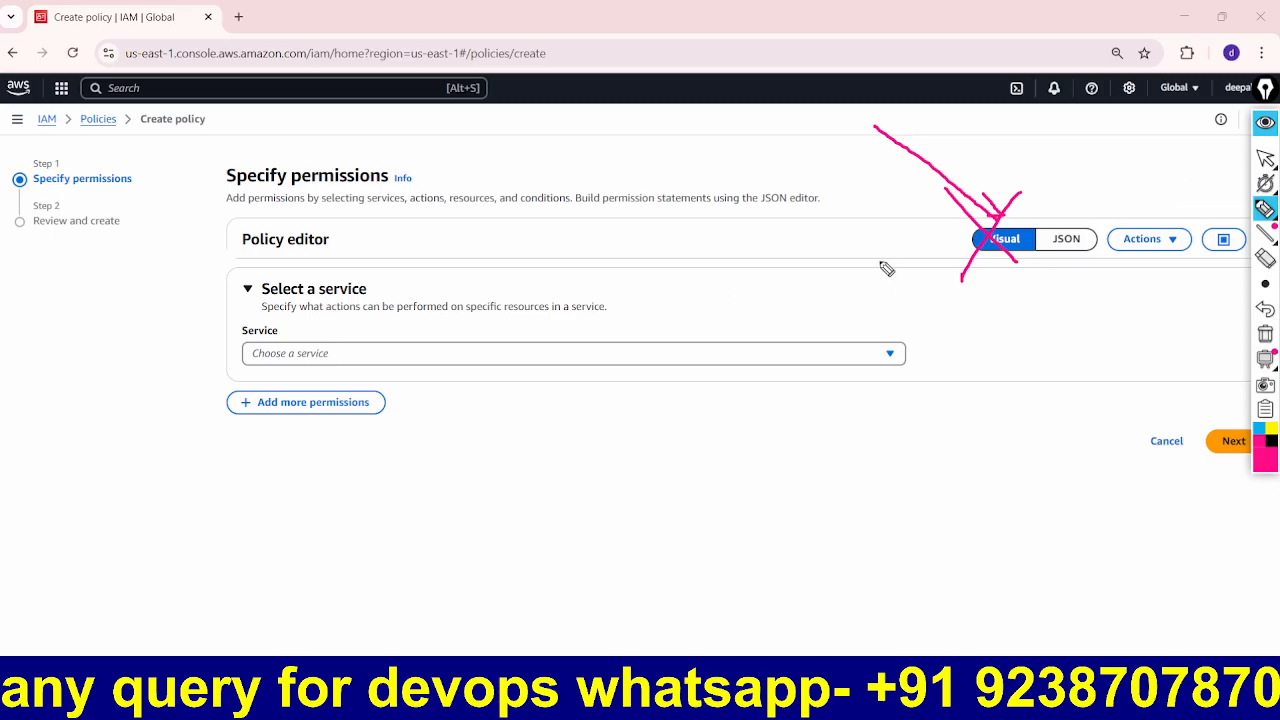
Step: Mark up the Create policy page with on-screen pen annotations
{"action": "mouse_move", "coordinate": [1265, 88]}
{"action": "left_mouse_down"}
{"action": "mouse_move", "coordinate": [429, 246]}
{"action": "mouse_move", "coordinate": [59, 196]}
{"action": "left_mouse_up"}
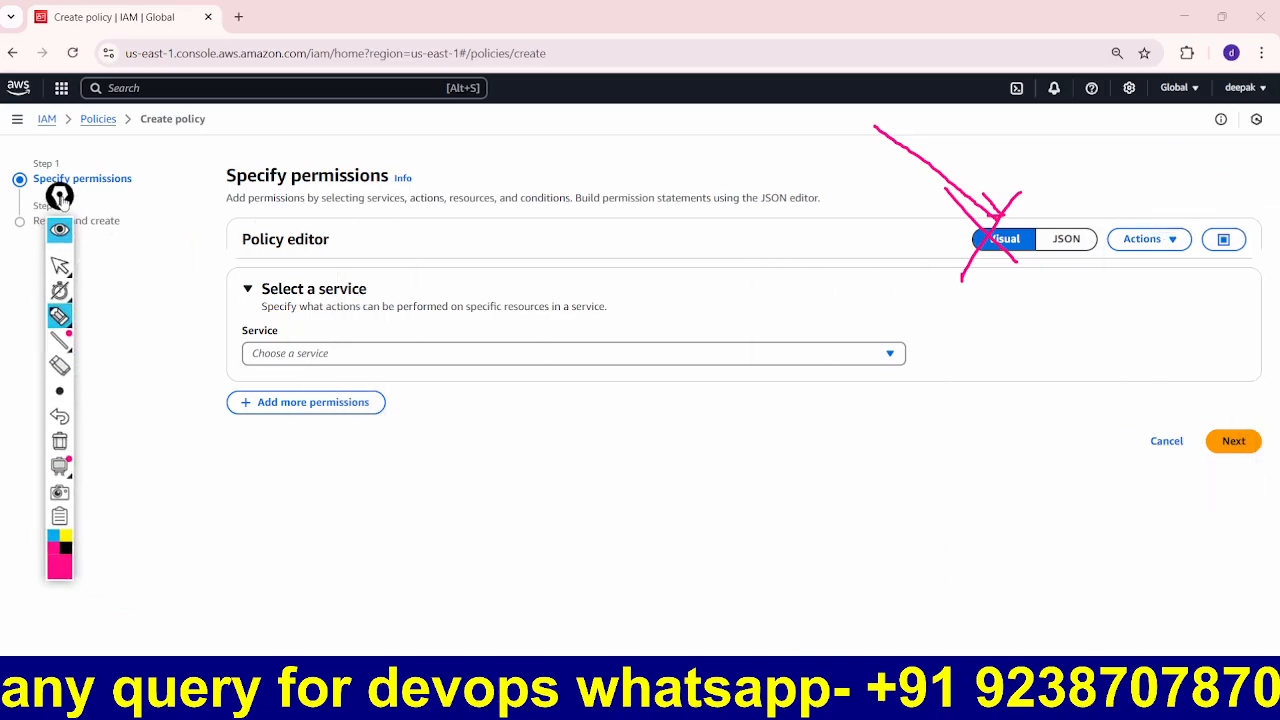
{"action": "left_click", "coordinate": [66, 547]}
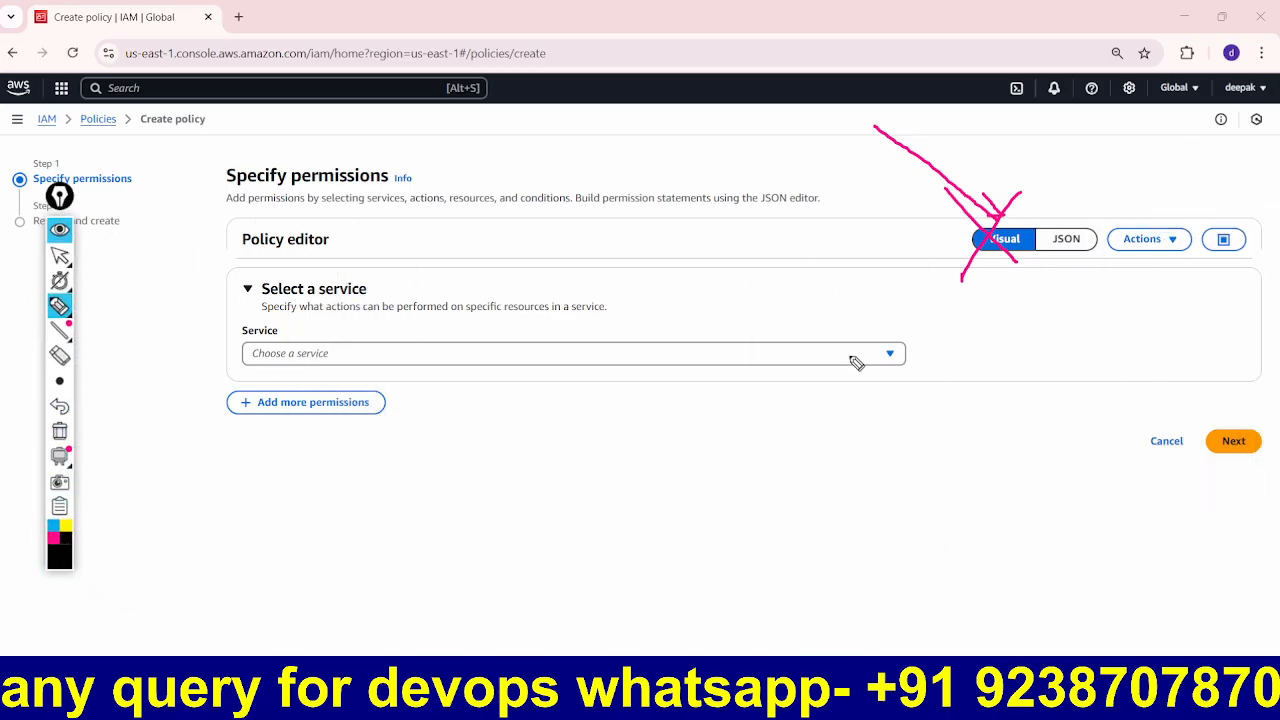
{"action": "mouse_move", "coordinate": [1086, 207]}
{"action": "left_mouse_down"}
{"action": "mouse_move", "coordinate": [1062, 206]}
{"action": "mouse_move", "coordinate": [1042, 290]}
{"action": "mouse_move", "coordinate": [1098, 280]}
{"action": "mouse_move", "coordinate": [1093, 242]}
{"action": "left_mouse_up"}
{"action": "mouse_move", "coordinate": [1004, 463]}
{"action": "left_mouse_down"}
{"action": "mouse_move", "coordinate": [1088, 288]}
{"action": "mouse_move", "coordinate": [1076, 264]}
{"action": "mouse_move", "coordinate": [1108, 330]}
{"action": "left_mouse_up"}
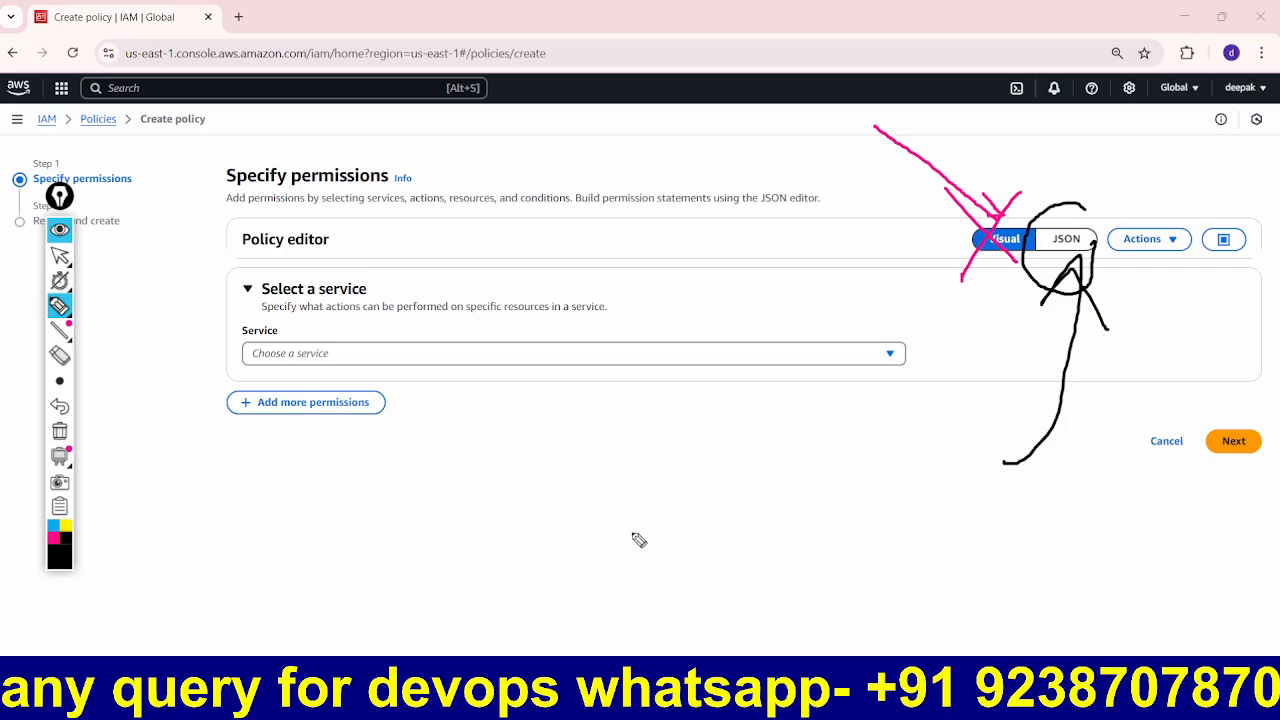
{"action": "mouse_move", "coordinate": [528, 535]}
{"action": "left_mouse_down"}
{"action": "mouse_move", "coordinate": [591, 514]}
{"action": "mouse_move", "coordinate": [600, 552]}
{"action": "left_mouse_up"}
{"action": "mouse_move", "coordinate": [634, 494]}
{"action": "left_mouse_down"}
{"action": "mouse_move", "coordinate": [660, 538]}
{"action": "mouse_move", "coordinate": [676, 512]}
{"action": "left_mouse_up"}
{"action": "left_click_drag", "start_coordinate": [689, 515], "coordinate": [706, 530]}
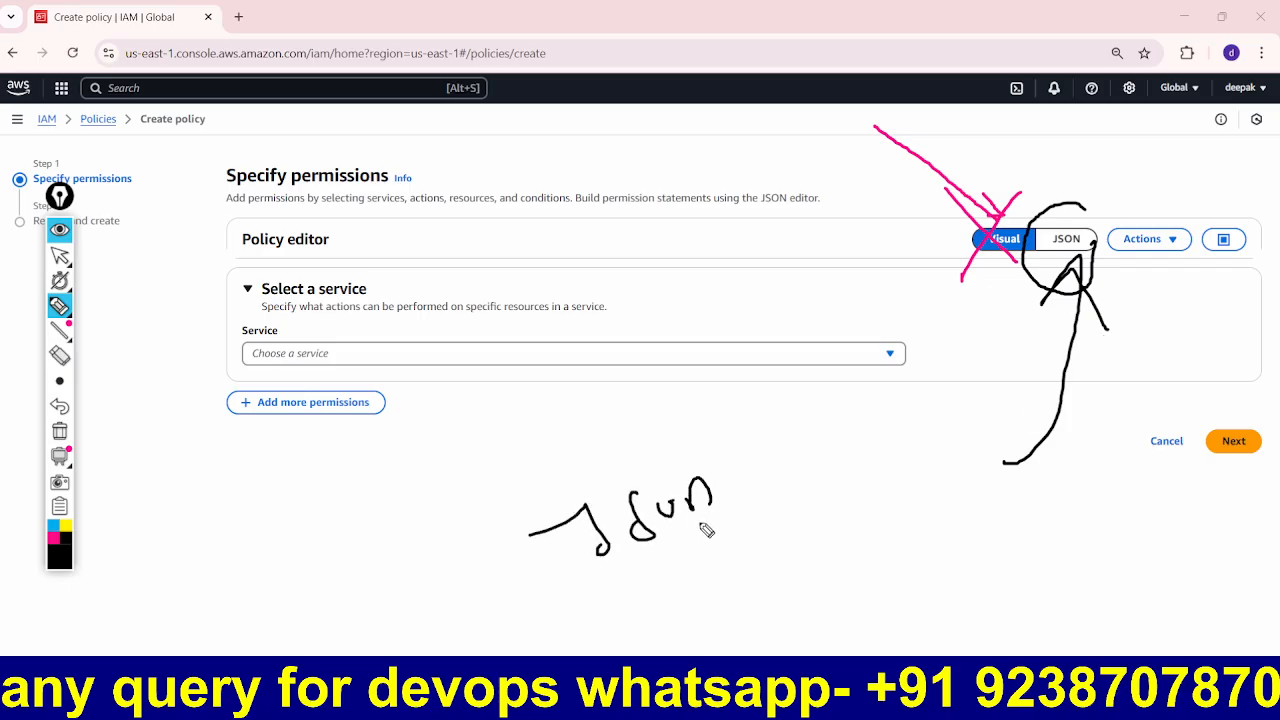
{"action": "left_click_drag", "start_coordinate": [638, 573], "coordinate": [745, 533]}
{"action": "mouse_move", "coordinate": [528, 436]}
{"action": "left_mouse_down"}
{"action": "mouse_move", "coordinate": [605, 492]}
{"action": "mouse_move", "coordinate": [640, 424]}
{"action": "left_mouse_up"}
{"action": "left_click_drag", "start_coordinate": [683, 500], "coordinate": [683, 420]}
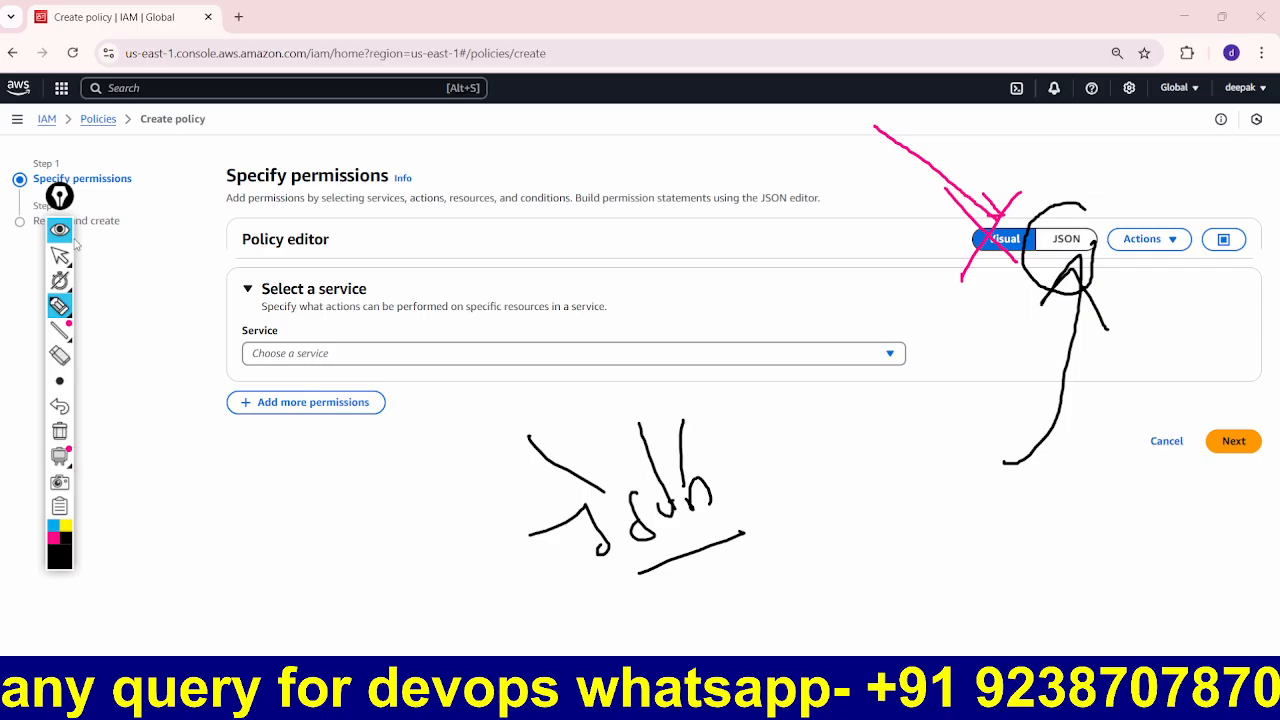
{"action": "left_click", "coordinate": [60, 230]}
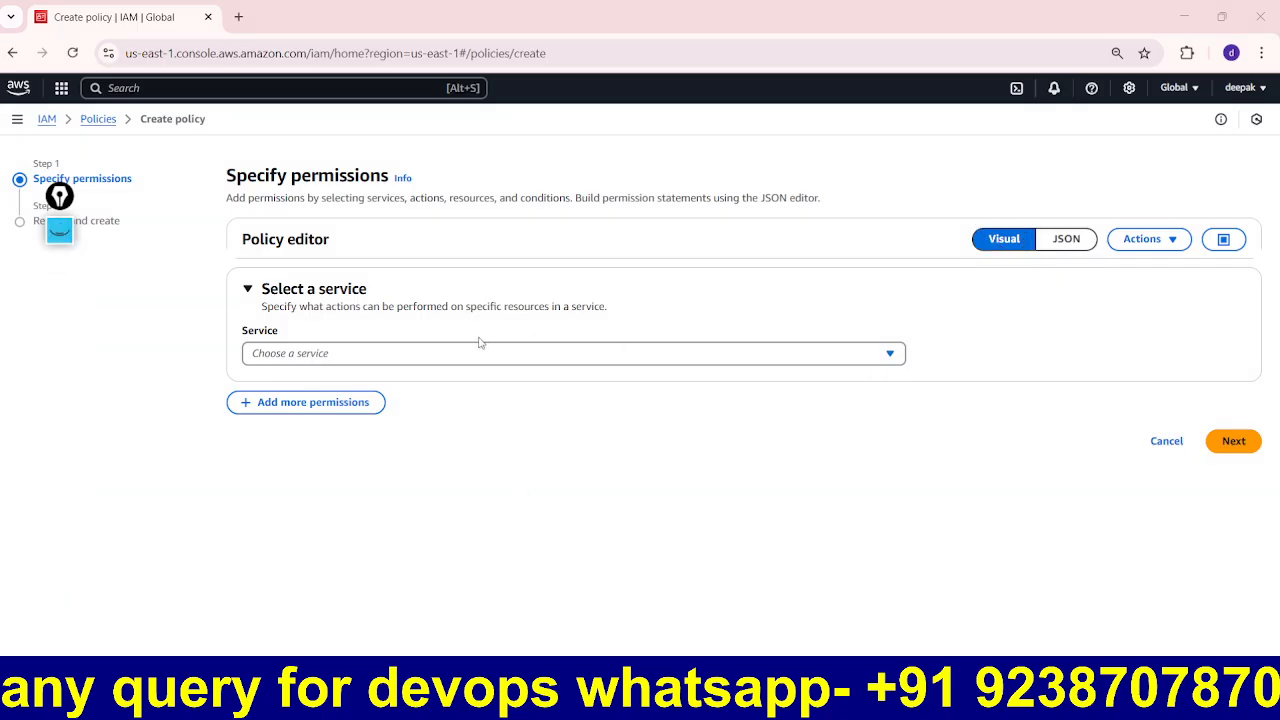
Step: Switch the policy editor to JSON and highlight the default policy document
{"action": "left_click", "coordinate": [1076, 241]}
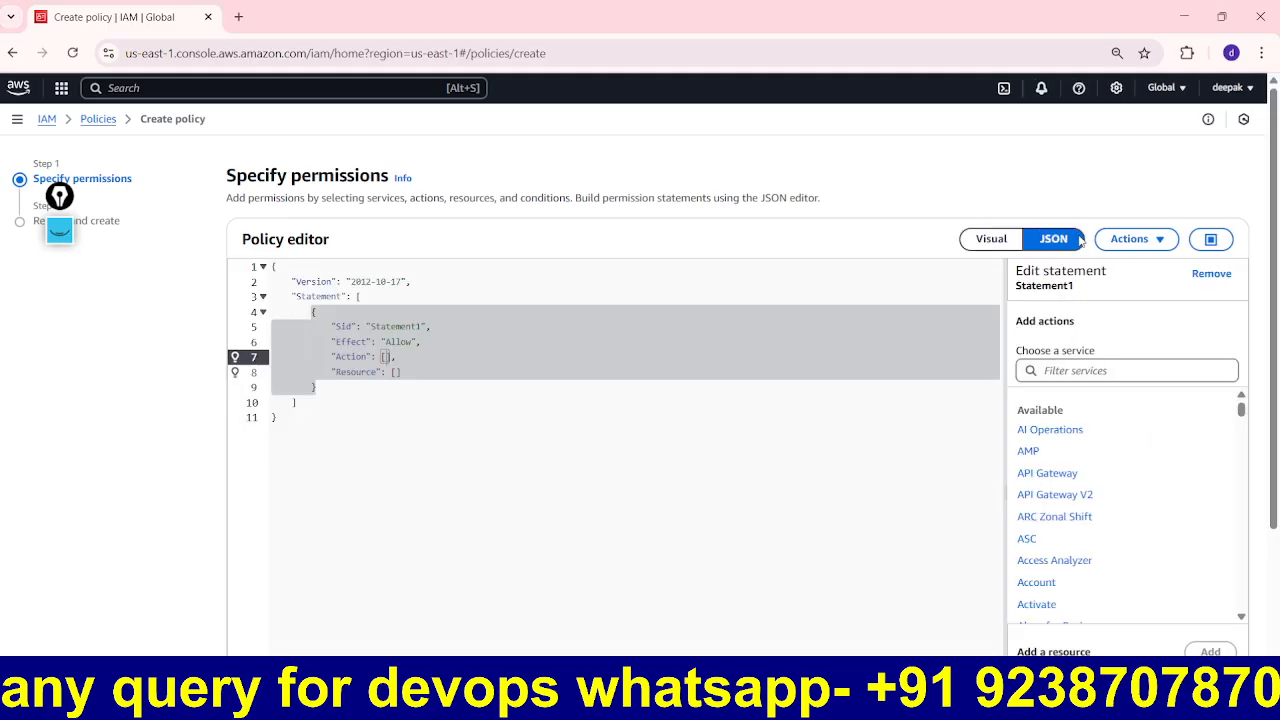
{"action": "left_click", "coordinate": [594, 527]}
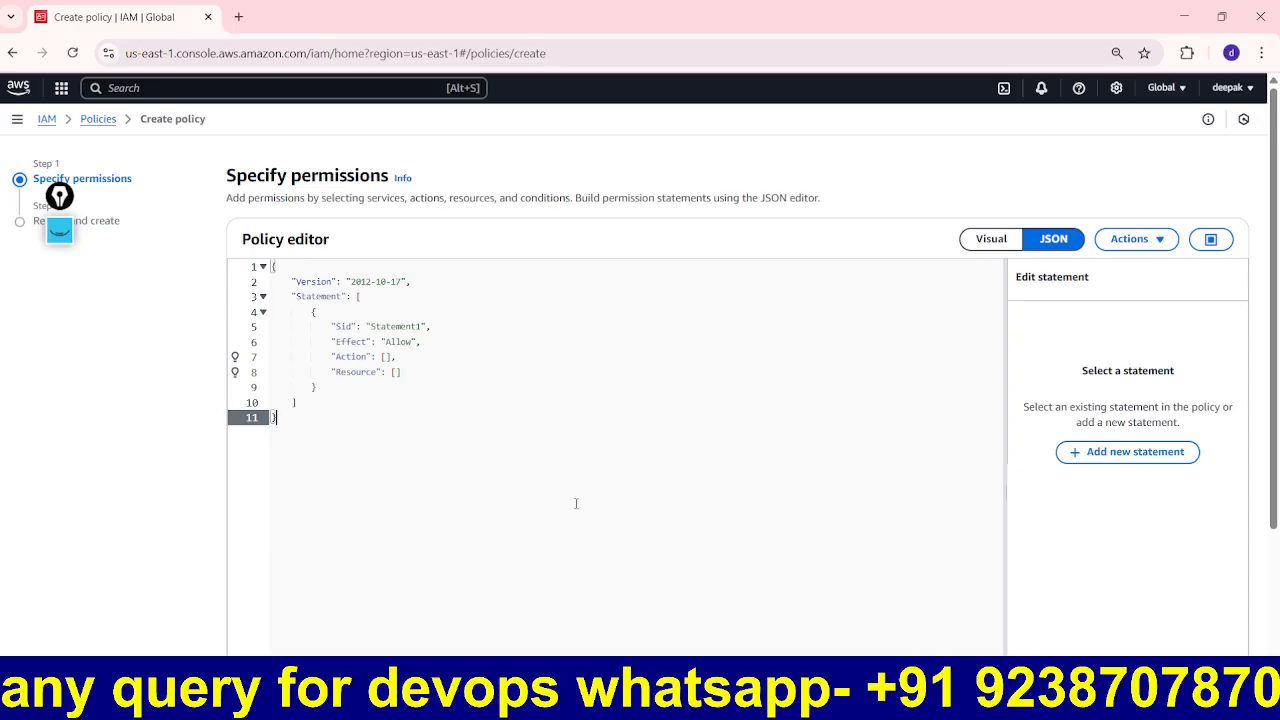
{"action": "left_click_drag", "start_coordinate": [276, 443], "coordinate": [272, 265]}
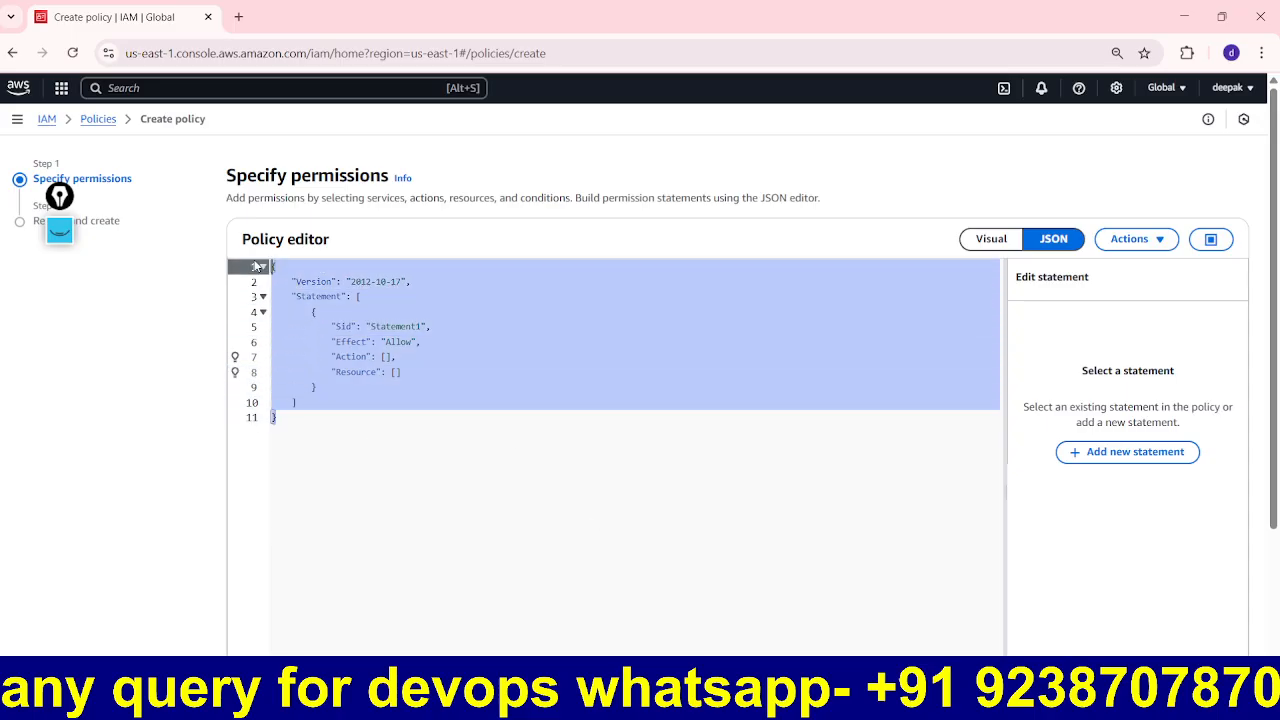
{"action": "left_click", "coordinate": [469, 464]}
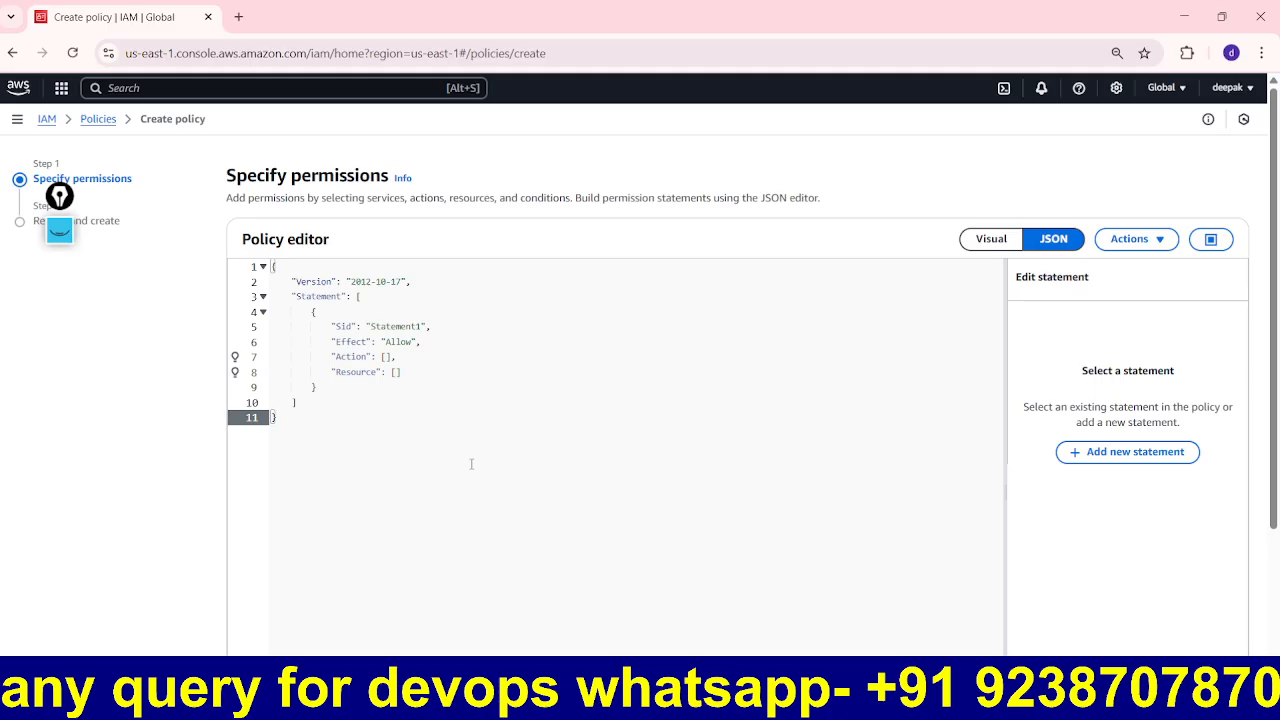
Step: Peek at the Visual editor's service list, then return to JSON and highlight the default statement
{"action": "left_click", "coordinate": [980, 245]}
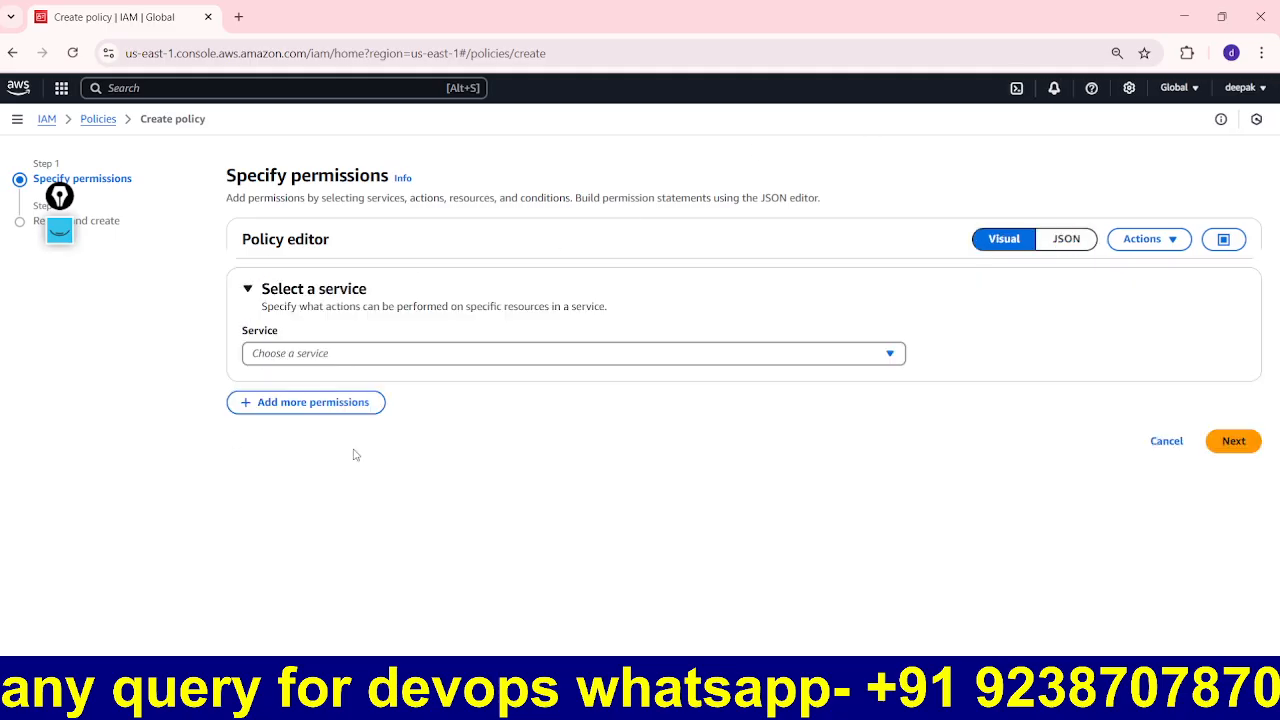
{"action": "left_click", "coordinate": [624, 360]}
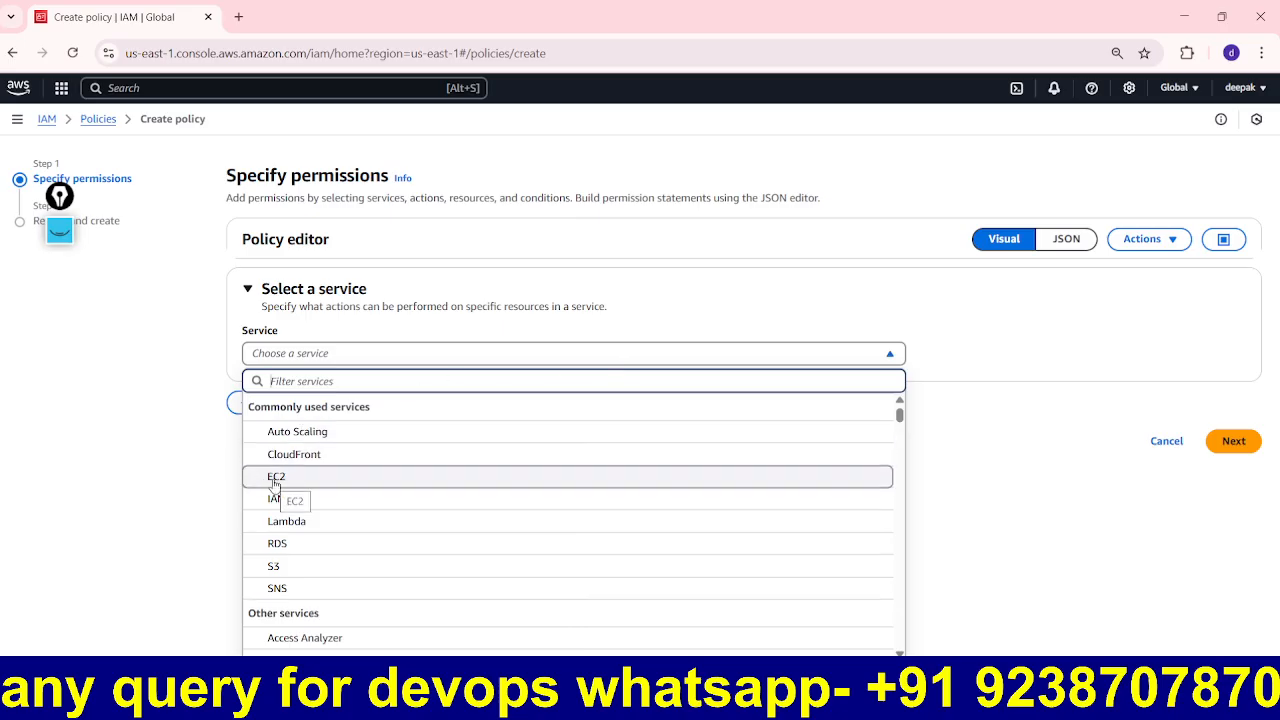
{"action": "left_click", "coordinate": [1020, 487]}
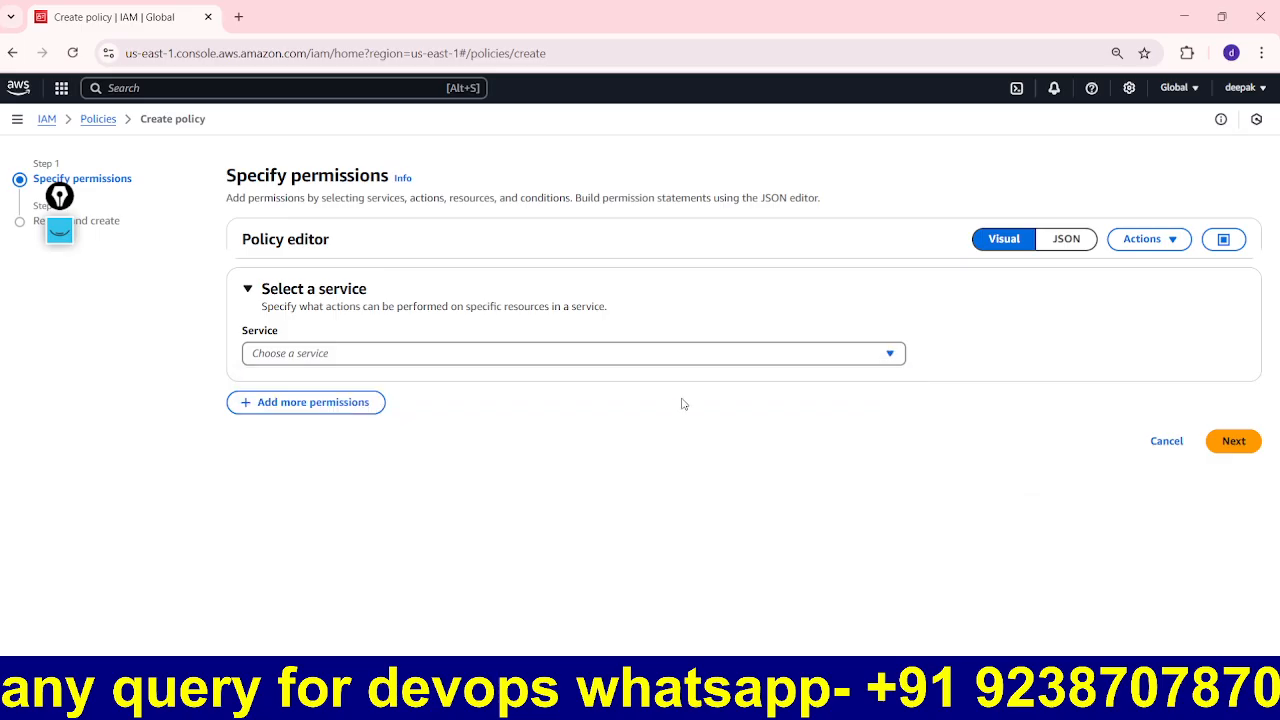
{"action": "left_click", "coordinate": [1067, 243]}
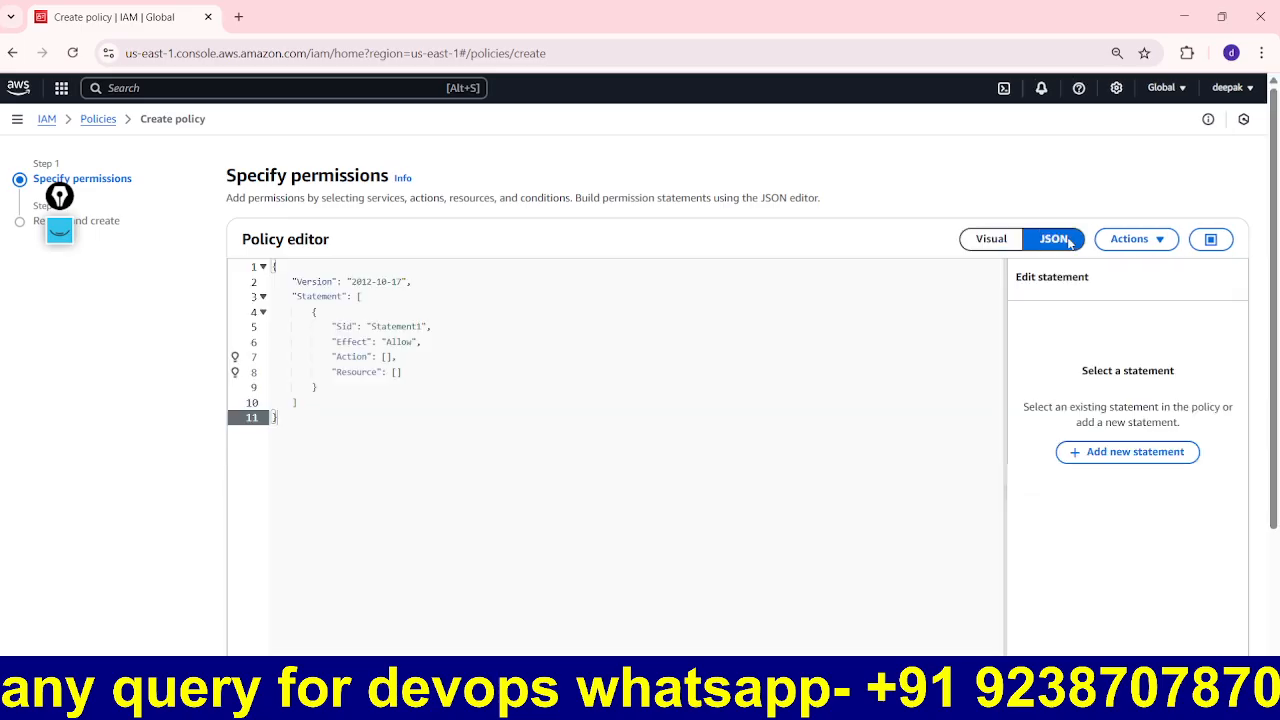
{"action": "left_click_drag", "start_coordinate": [270, 418], "coordinate": [220, 262]}
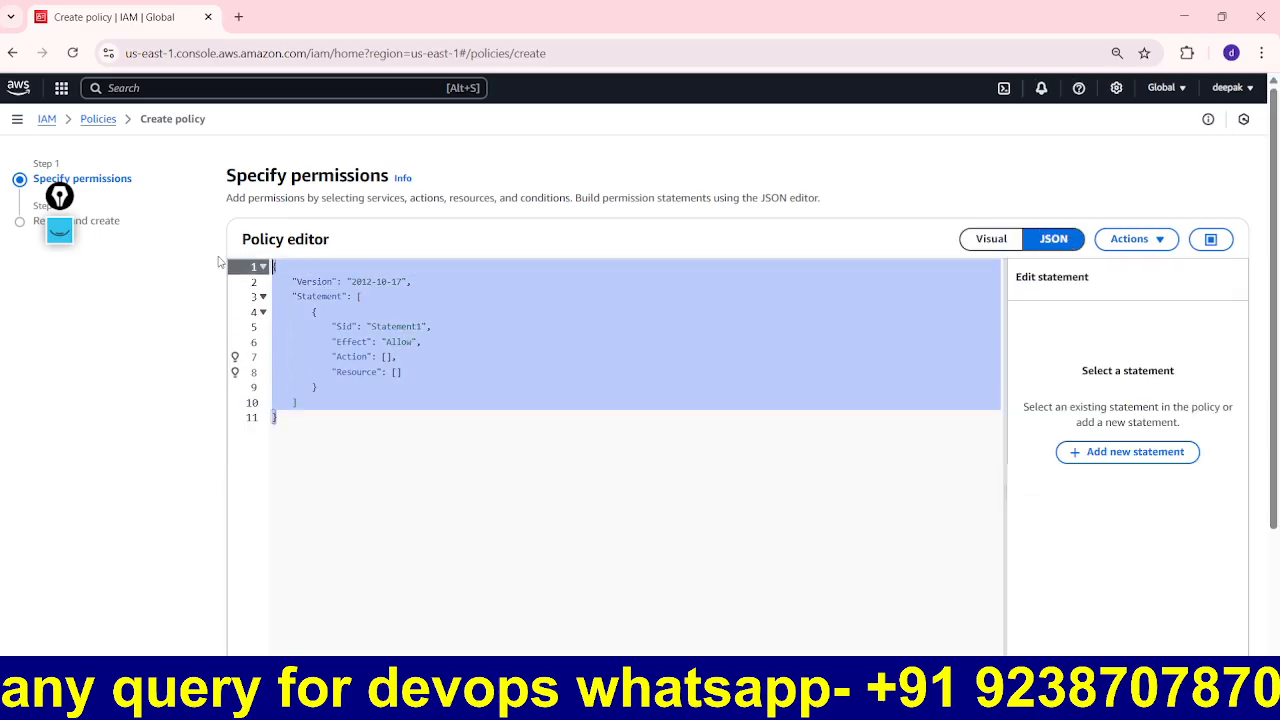
{"action": "left_click", "coordinate": [579, 531]}
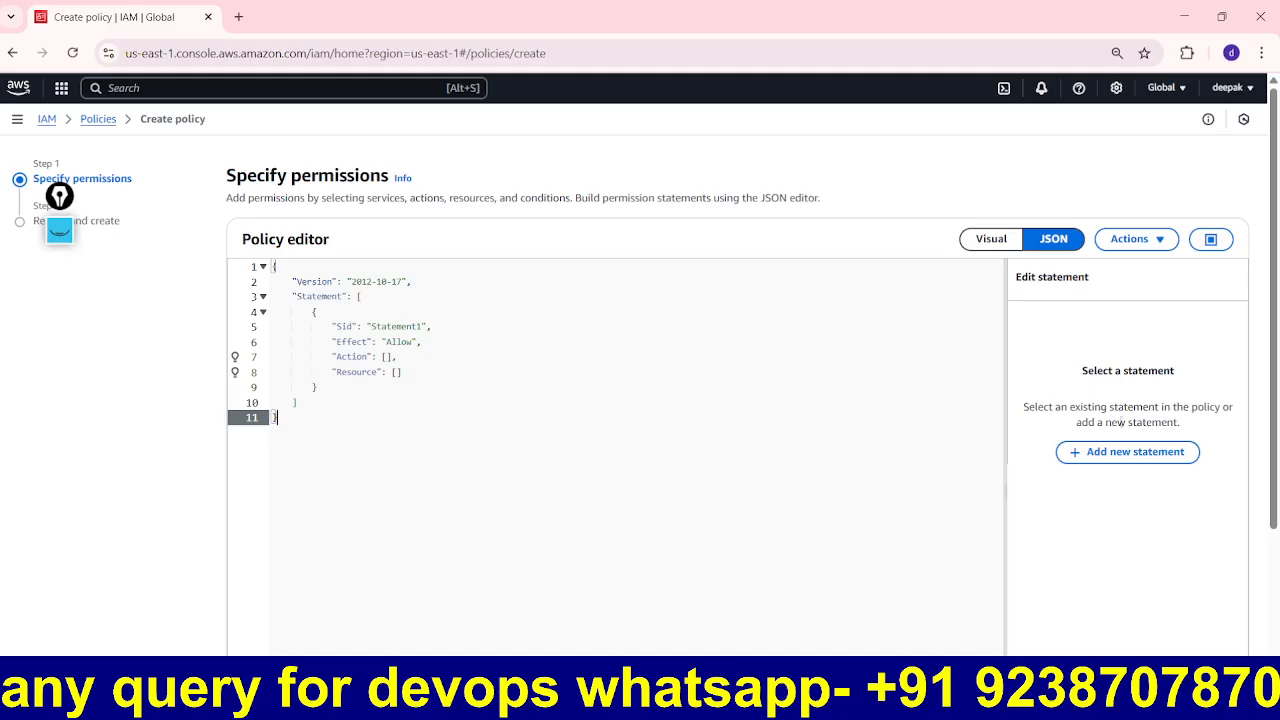
{"action": "left_click", "coordinate": [59, 232]}
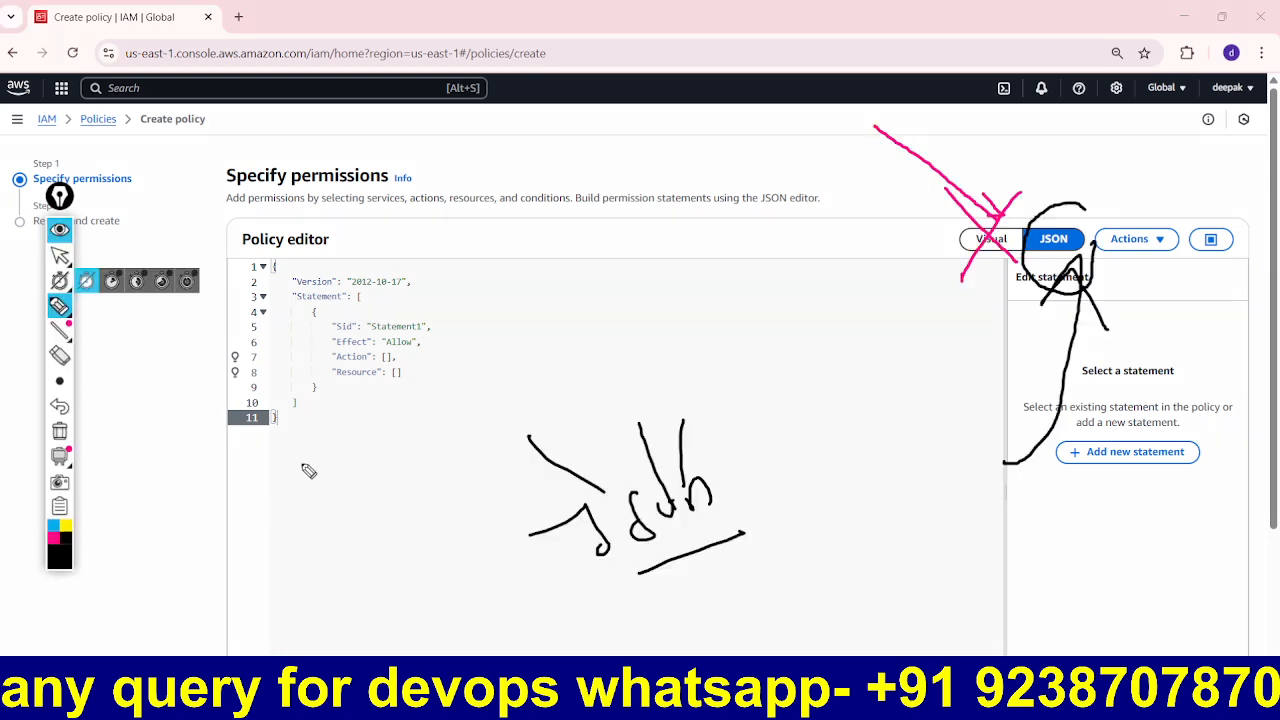
{"action": "mouse_move", "coordinate": [302, 464]}
{"action": "left_mouse_down"}
{"action": "mouse_move", "coordinate": [329, 510]}
{"action": "mouse_move", "coordinate": [357, 500]}
{"action": "left_mouse_up"}
{"action": "mouse_move", "coordinate": [350, 466]}
{"action": "left_mouse_down"}
{"action": "mouse_move", "coordinate": [321, 440]}
{"action": "mouse_move", "coordinate": [298, 528]}
{"action": "mouse_move", "coordinate": [389, 494]}
{"action": "mouse_move", "coordinate": [350, 464]}
{"action": "left_mouse_up"}
{"action": "left_click", "coordinate": [59, 430]}
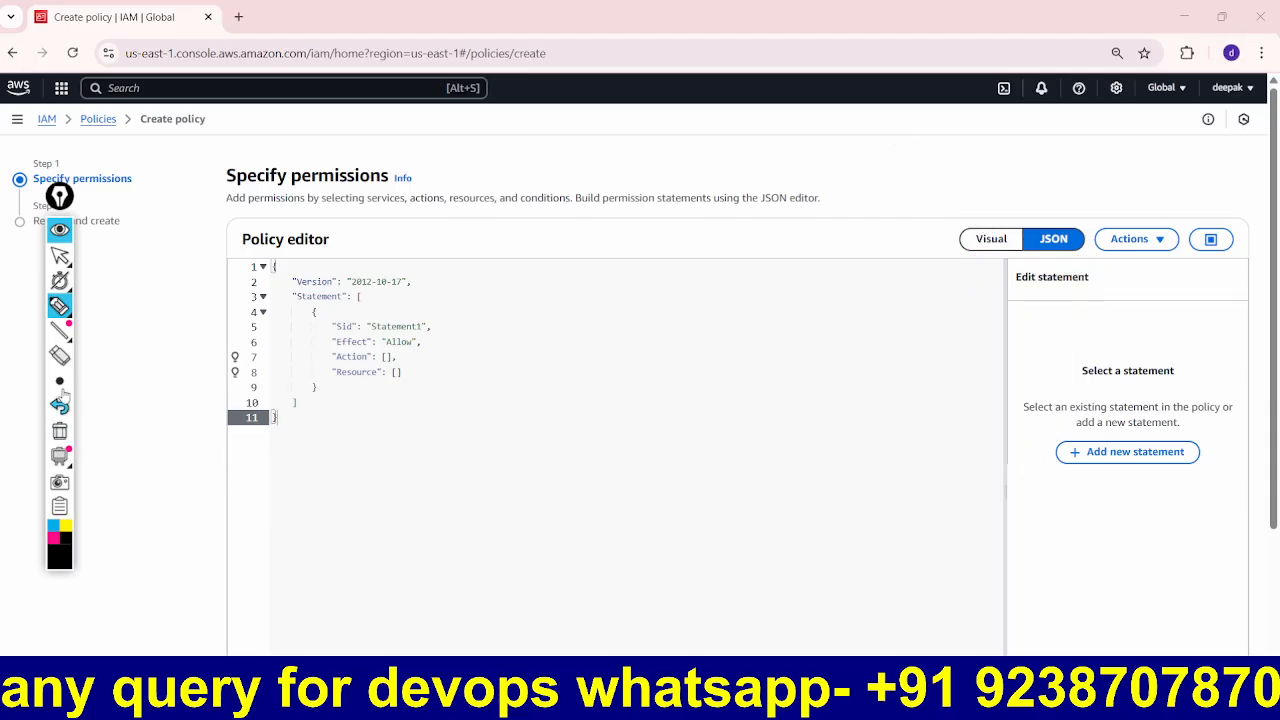
{"action": "mouse_move", "coordinate": [289, 455]}
{"action": "left_mouse_down"}
{"action": "mouse_move", "coordinate": [294, 527]}
{"action": "mouse_move", "coordinate": [326, 506]}
{"action": "left_mouse_up"}
{"action": "mouse_move", "coordinate": [333, 485]}
{"action": "left_mouse_down"}
{"action": "mouse_move", "coordinate": [352, 472]}
{"action": "mouse_move", "coordinate": [375, 485]}
{"action": "left_mouse_up"}
{"action": "left_click_drag", "start_coordinate": [378, 440], "coordinate": [392, 472]}
{"action": "left_click_drag", "start_coordinate": [456, 424], "coordinate": [494, 412]}
{"action": "left_click_drag", "start_coordinate": [576, 358], "coordinate": [538, 432]}
{"action": "left_click_drag", "start_coordinate": [520, 377], "coordinate": [613, 440]}
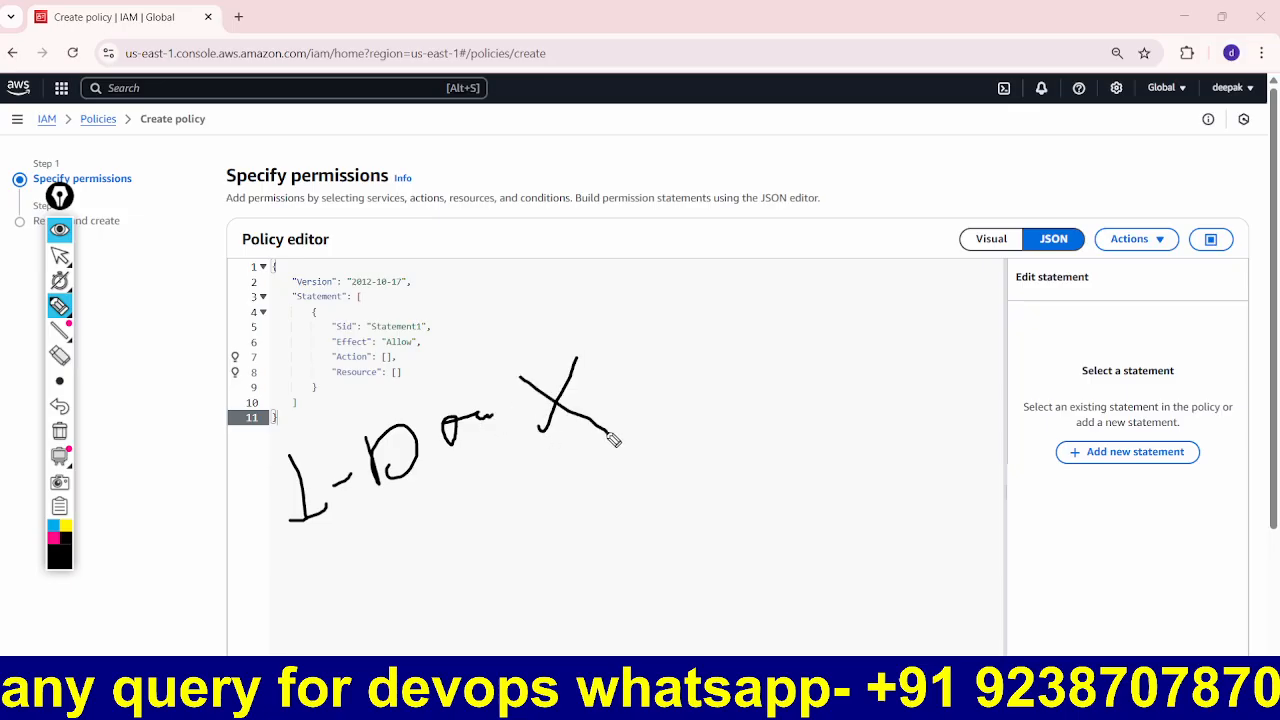
{"action": "mouse_move", "coordinate": [357, 586]}
{"action": "left_mouse_down"}
{"action": "mouse_move", "coordinate": [354, 600]}
{"action": "mouse_move", "coordinate": [386, 591]}
{"action": "left_mouse_up"}
{"action": "left_click_drag", "start_coordinate": [391, 572], "coordinate": [388, 583]}
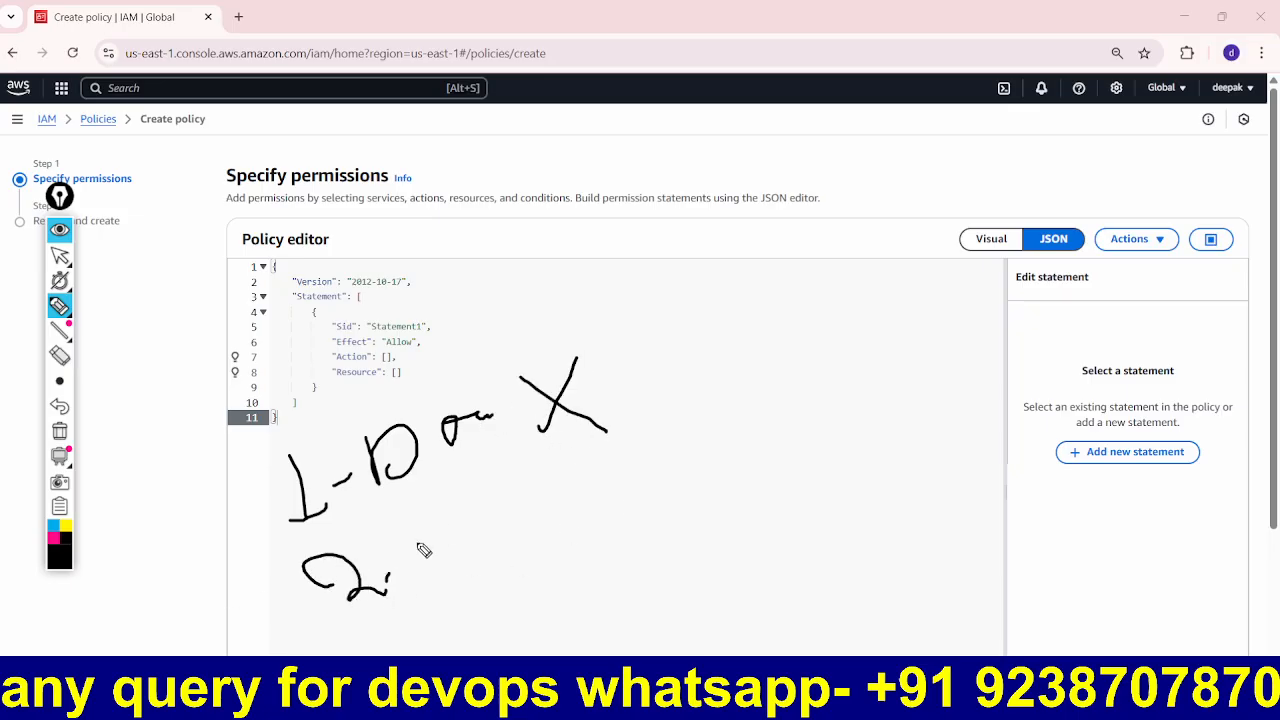
{"action": "mouse_move", "coordinate": [410, 527]}
{"action": "left_mouse_down"}
{"action": "mouse_move", "coordinate": [432, 550]}
{"action": "mouse_move", "coordinate": [525, 505]}
{"action": "mouse_move", "coordinate": [543, 515]}
{"action": "left_mouse_up"}
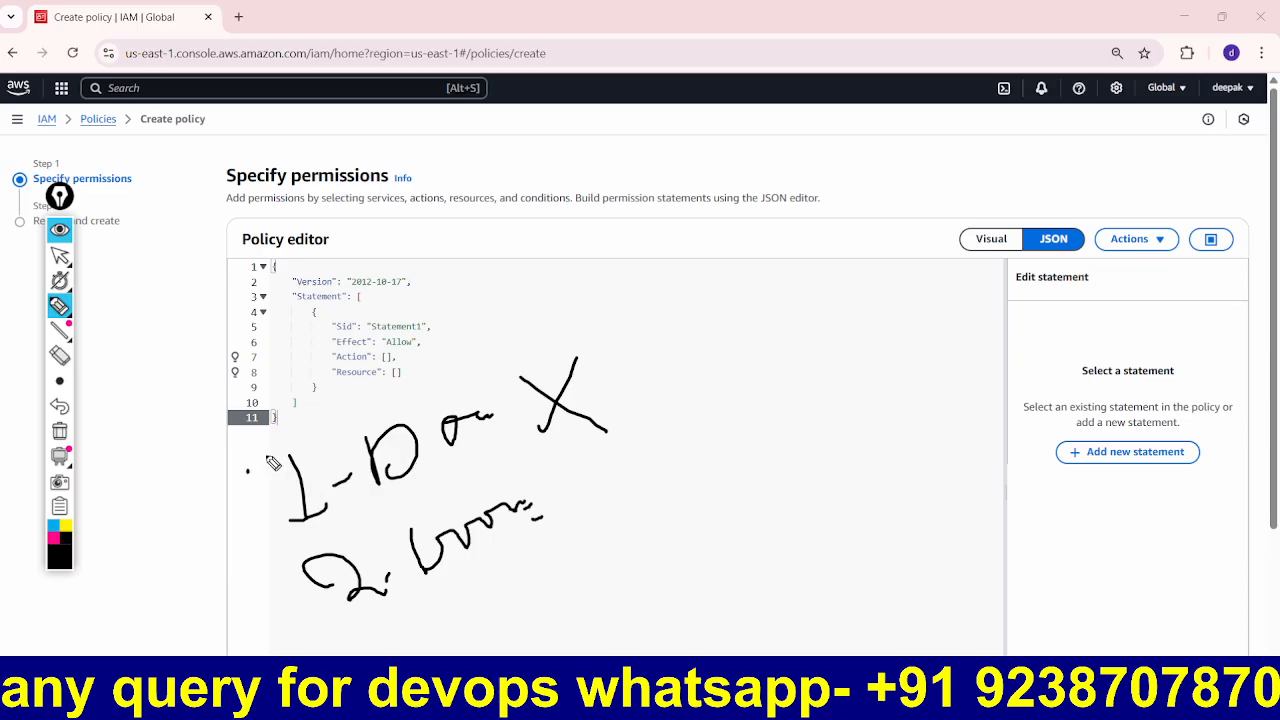
{"action": "mouse_move", "coordinate": [246, 472]}
{"action": "left_mouse_down"}
{"action": "mouse_move", "coordinate": [570, 474]}
{"action": "mouse_move", "coordinate": [520, 572]}
{"action": "left_mouse_up"}
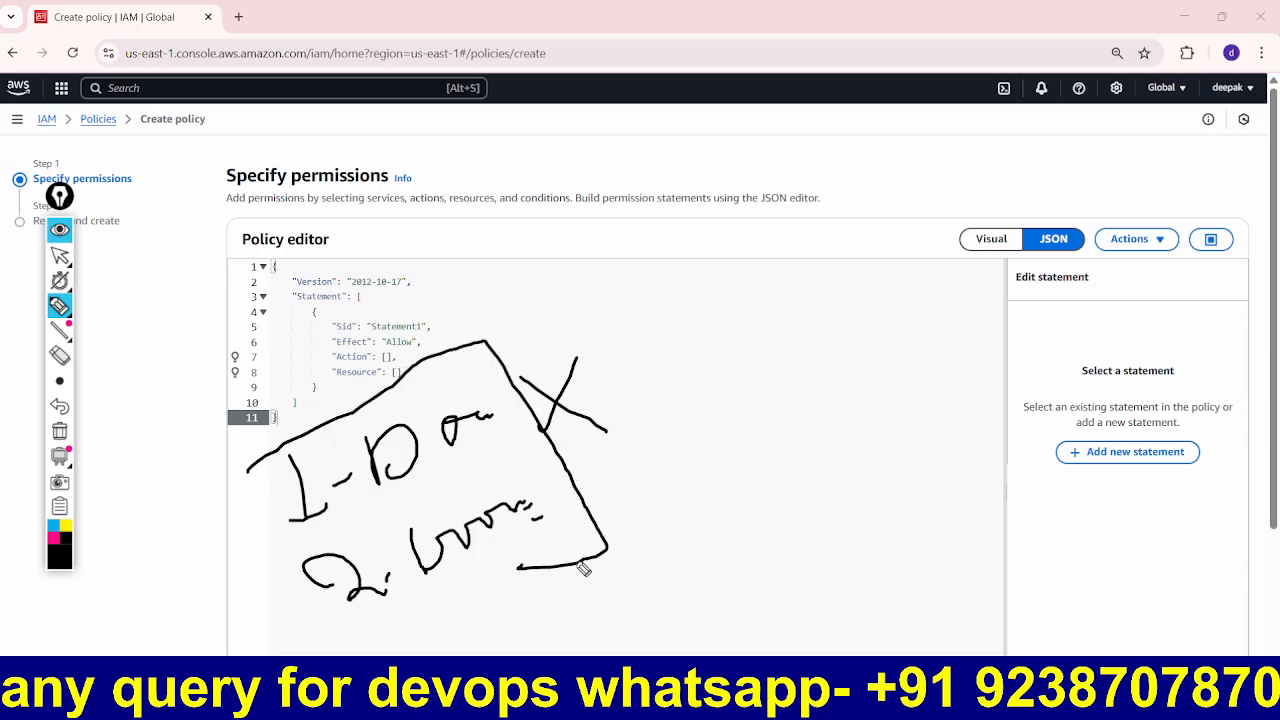
{"action": "mouse_move", "coordinate": [444, 645]}
{"action": "left_mouse_down"}
{"action": "mouse_move", "coordinate": [489, 650]}
{"action": "mouse_move", "coordinate": [518, 628]}
{"action": "mouse_move", "coordinate": [572, 638]}
{"action": "left_mouse_up"}
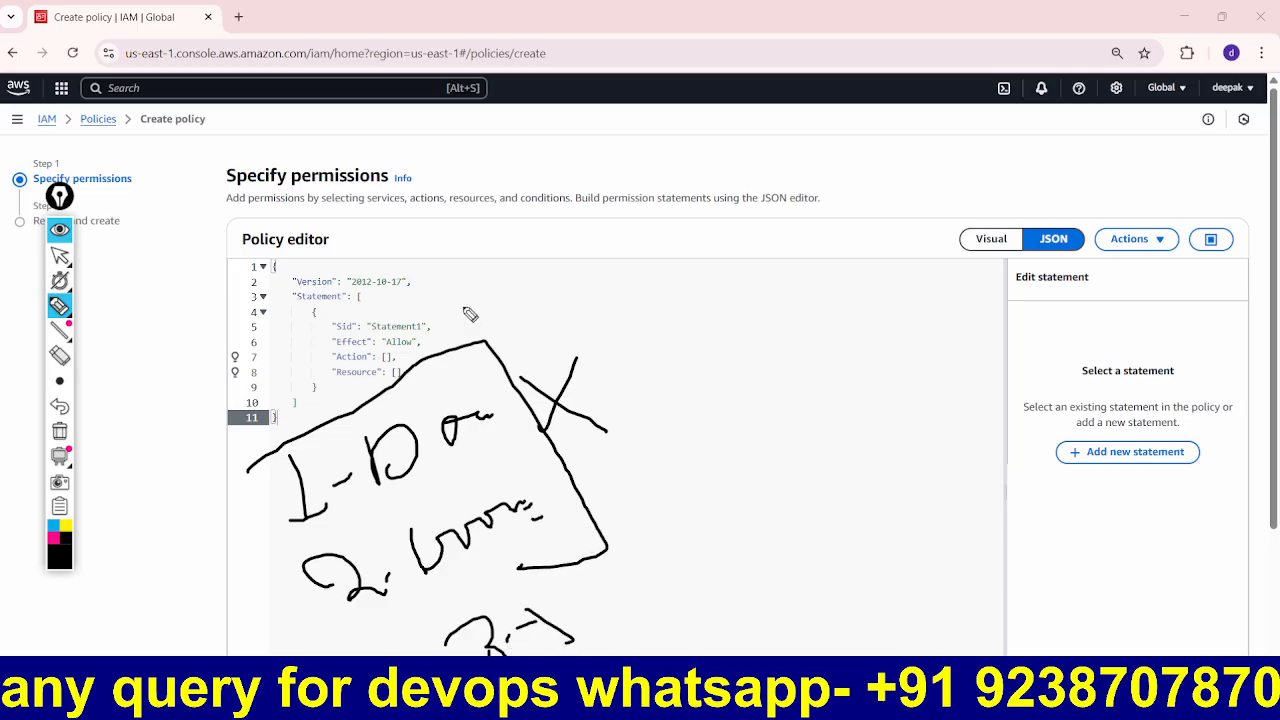
{"action": "mouse_move", "coordinate": [462, 290]}
{"action": "left_mouse_down"}
{"action": "mouse_move", "coordinate": [362, 251]}
{"action": "mouse_move", "coordinate": [175, 368]}
{"action": "mouse_move", "coordinate": [335, 410]}
{"action": "mouse_move", "coordinate": [488, 300]}
{"action": "left_mouse_up"}
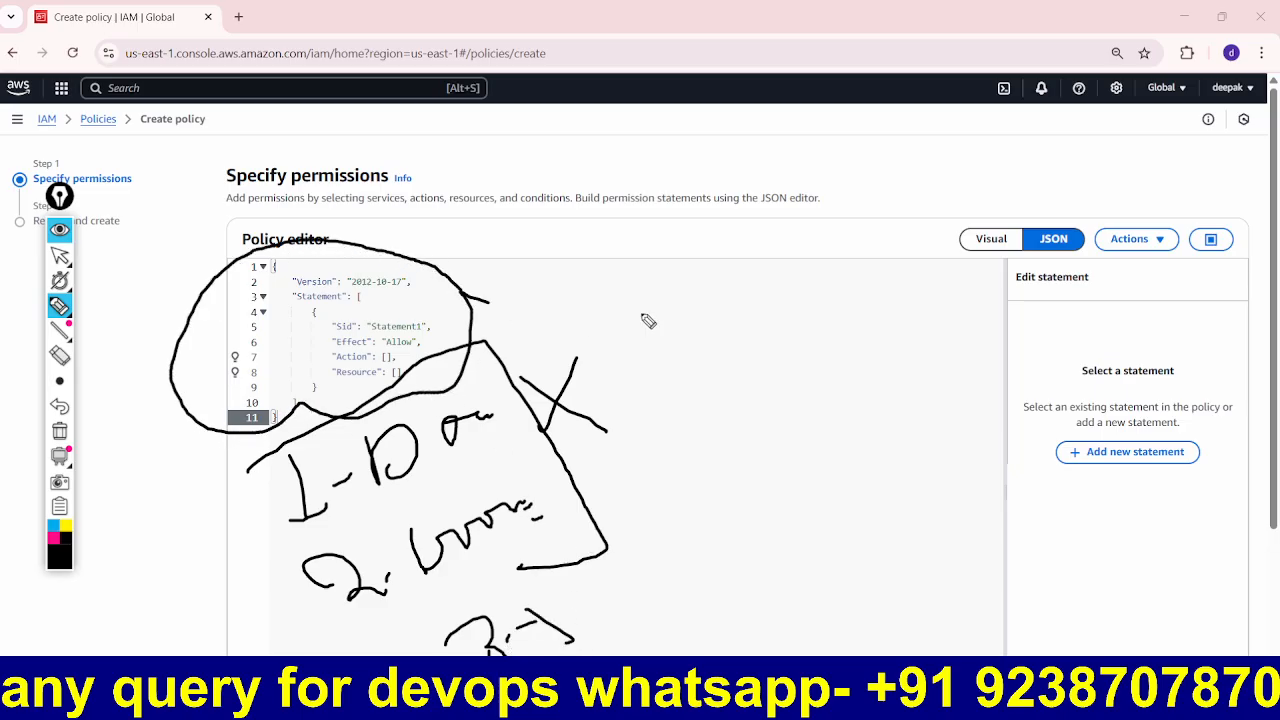
{"action": "mouse_move", "coordinate": [634, 300]}
{"action": "left_mouse_down"}
{"action": "mouse_move", "coordinate": [660, 316]}
{"action": "mouse_move", "coordinate": [700, 310]}
{"action": "mouse_move", "coordinate": [728, 338]}
{"action": "left_mouse_up"}
{"action": "mouse_move", "coordinate": [723, 306]}
{"action": "left_mouse_down"}
{"action": "mouse_move", "coordinate": [740, 325]}
{"action": "mouse_move", "coordinate": [810, 322]}
{"action": "mouse_move", "coordinate": [836, 378]}
{"action": "left_mouse_up"}
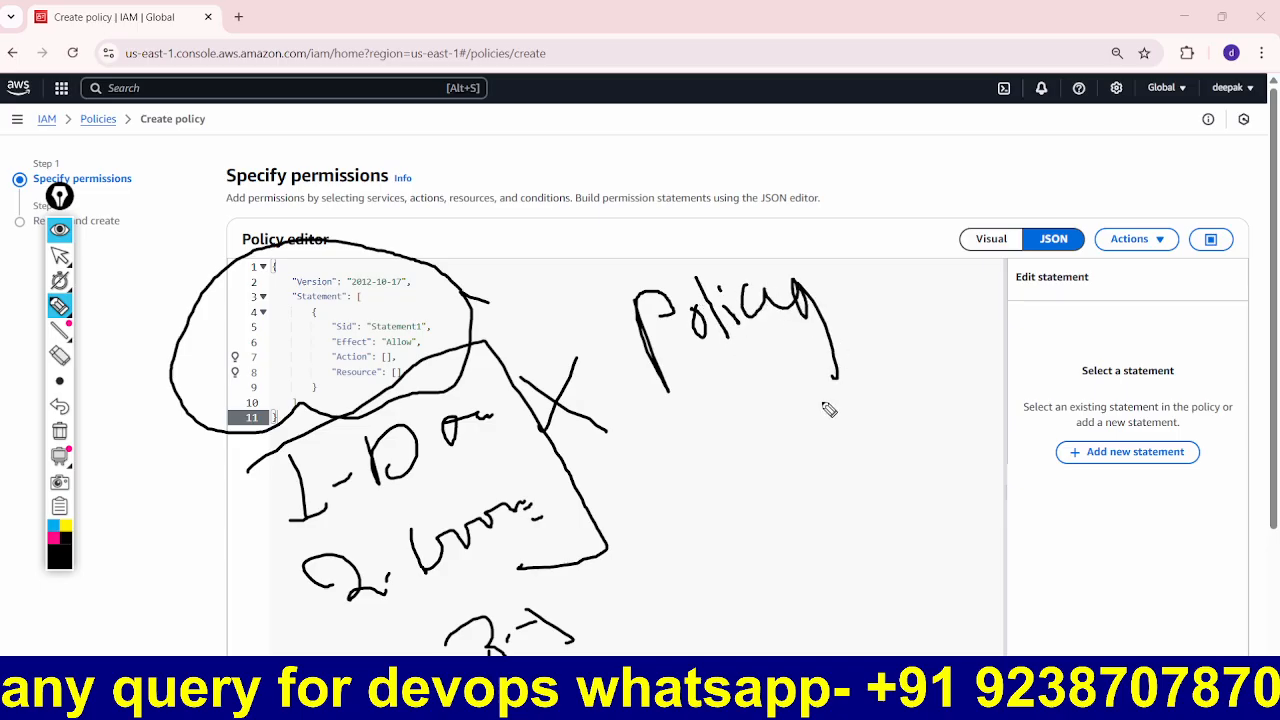
{"action": "mouse_move", "coordinate": [786, 424]}
{"action": "left_mouse_down"}
{"action": "mouse_move", "coordinate": [824, 470]}
{"action": "mouse_move", "coordinate": [908, 403]}
{"action": "mouse_move", "coordinate": [863, 477]}
{"action": "mouse_move", "coordinate": [914, 452]}
{"action": "left_mouse_up"}
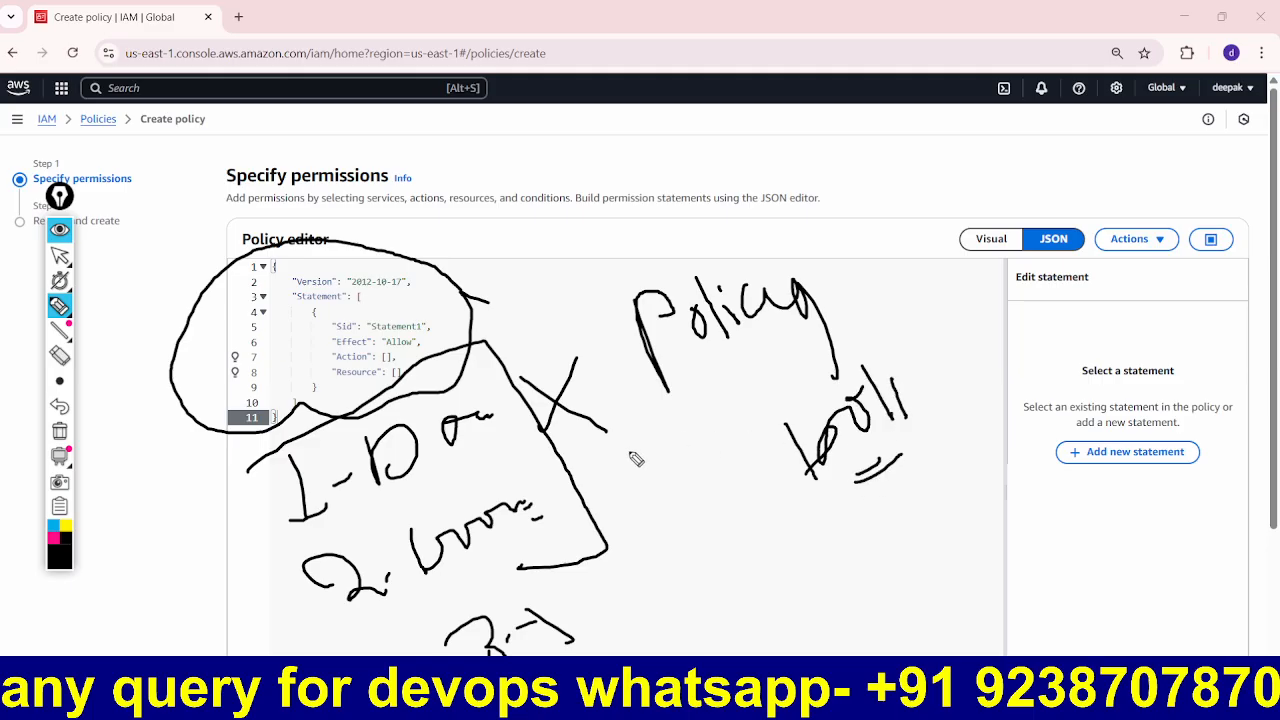
{"action": "mouse_move", "coordinate": [632, 518]}
{"action": "left_mouse_down"}
{"action": "mouse_move", "coordinate": [670, 569]}
{"action": "mouse_move", "coordinate": [714, 586]}
{"action": "mouse_move", "coordinate": [763, 583]}
{"action": "left_mouse_up"}
{"action": "mouse_move", "coordinate": [812, 522]}
{"action": "left_mouse_down"}
{"action": "mouse_move", "coordinate": [832, 556]}
{"action": "mouse_move", "coordinate": [955, 520]}
{"action": "mouse_move", "coordinate": [958, 545]}
{"action": "mouse_move", "coordinate": [906, 575]}
{"action": "left_mouse_up"}
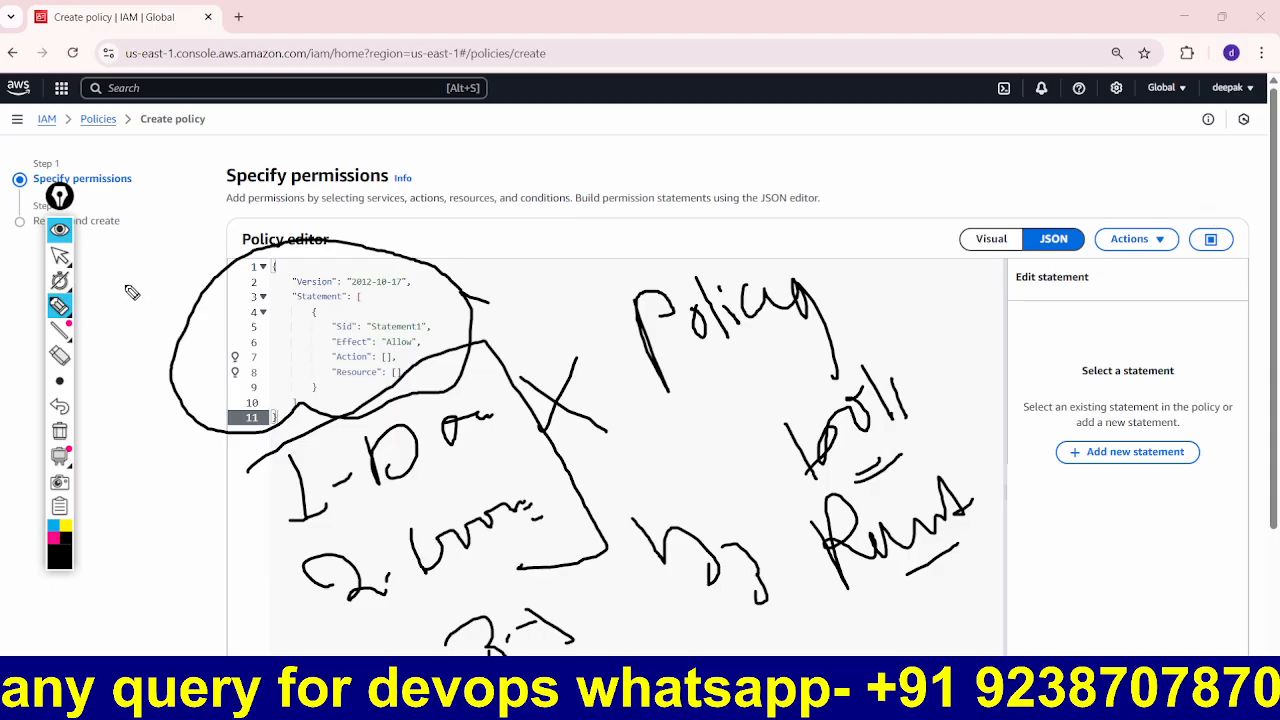
{"action": "left_click", "coordinate": [60, 230]}
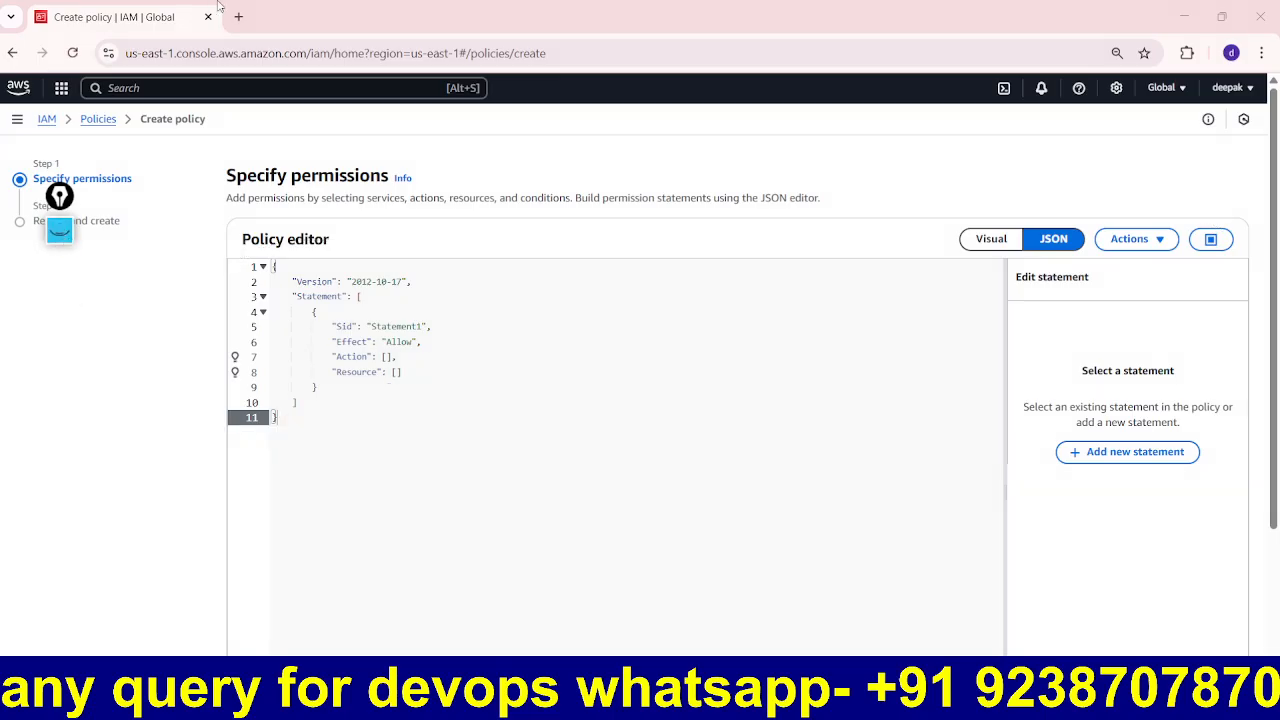
Step: In a new tab, search 'AWS POLI' and open the AWS Policy Generator page
{"action": "left_click", "coordinate": [247, 5]}
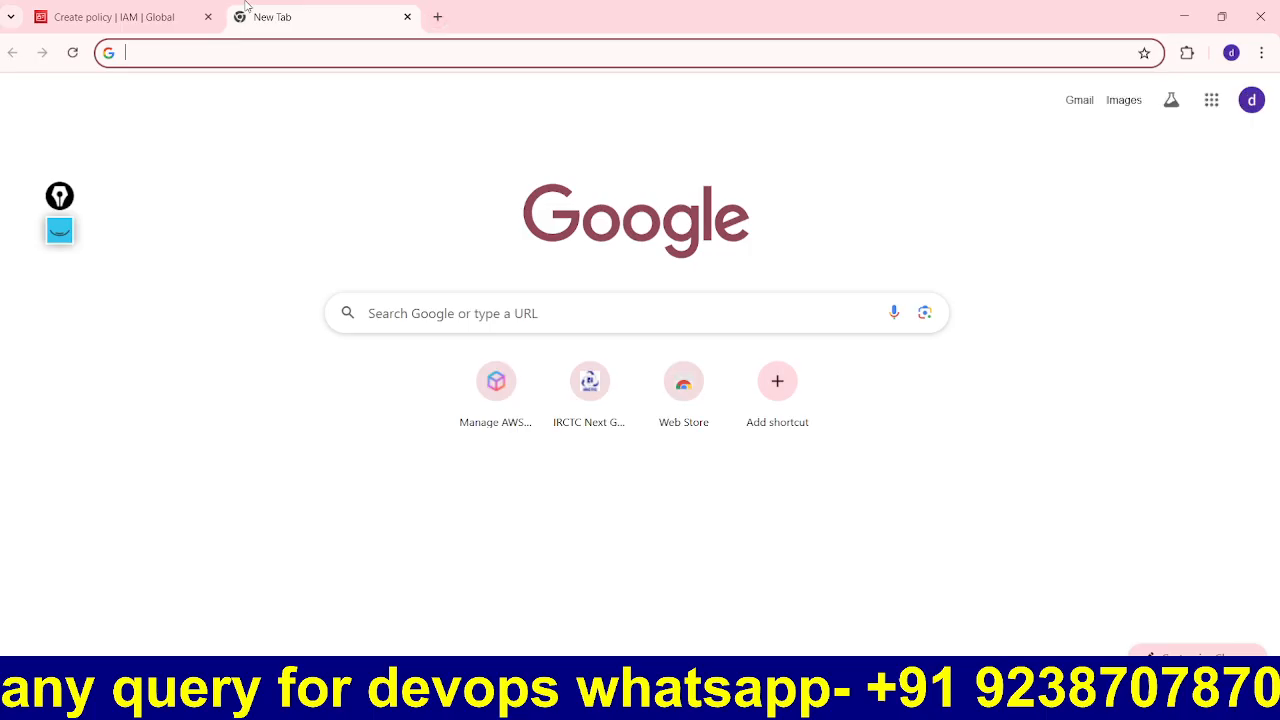
{"action": "type", "text": "AWS POLI"}
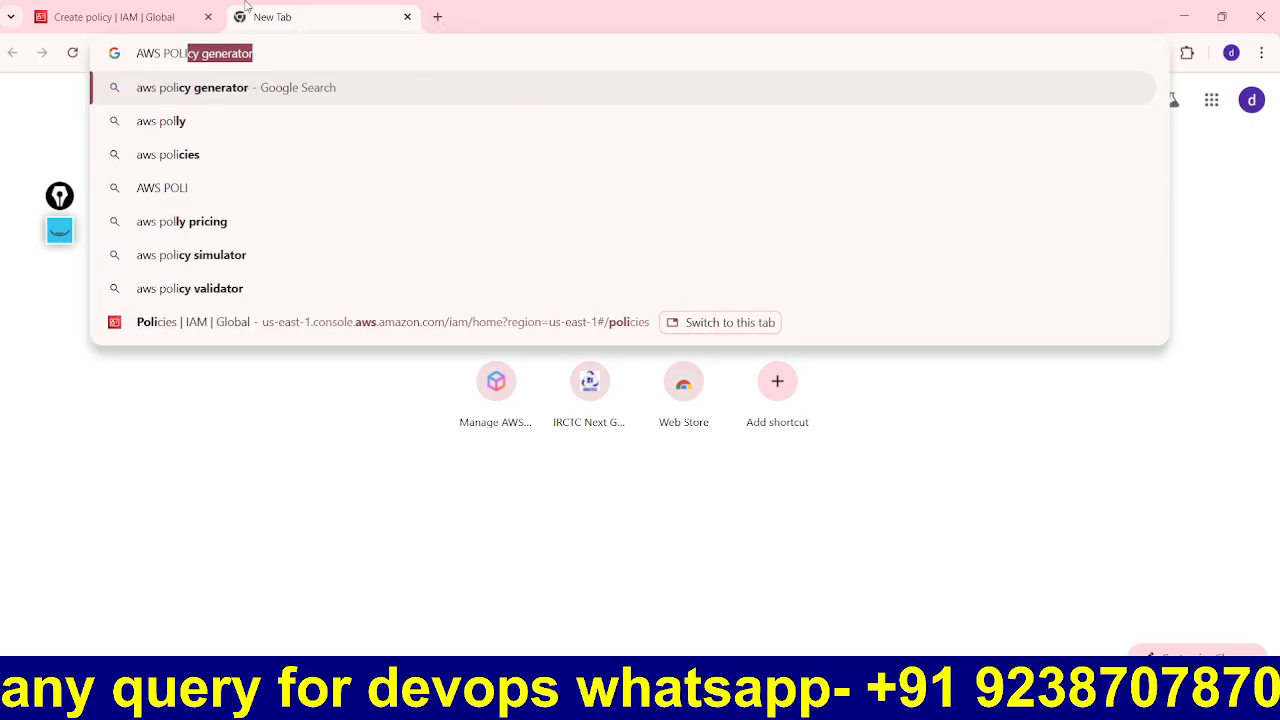
{"action": "key", "text": "Return"}
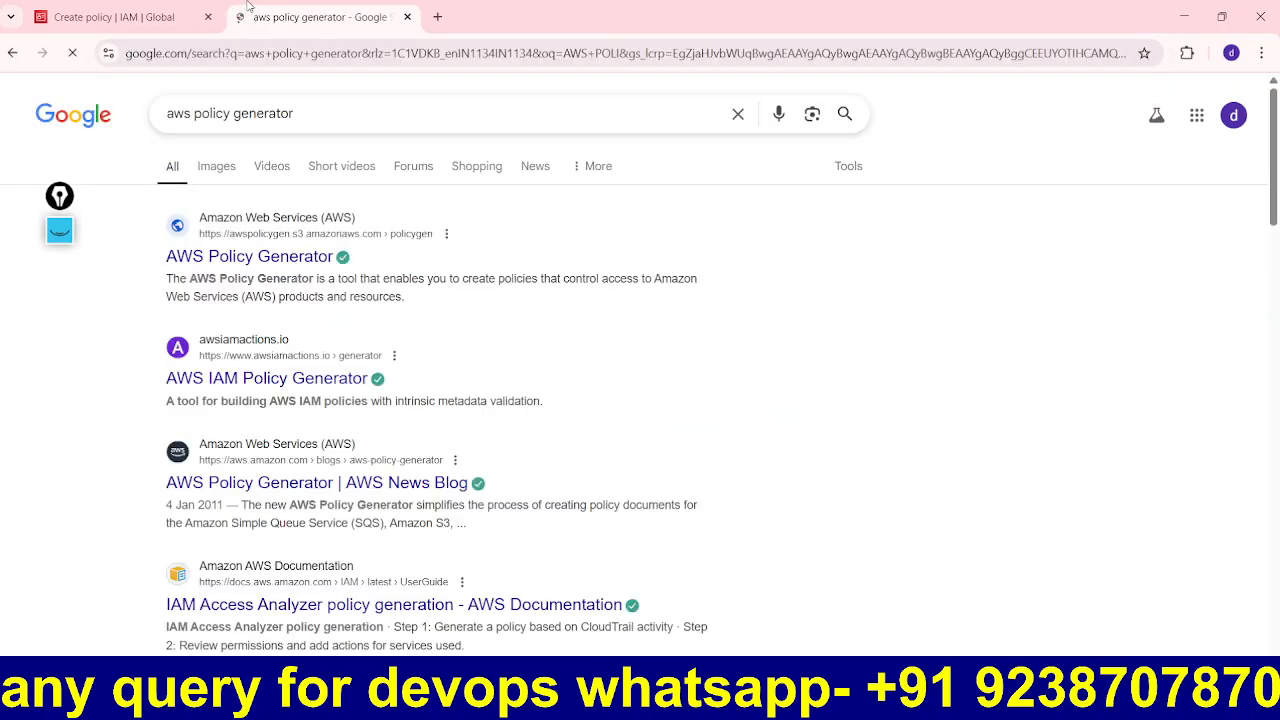
{"action": "left_click", "coordinate": [303, 258]}
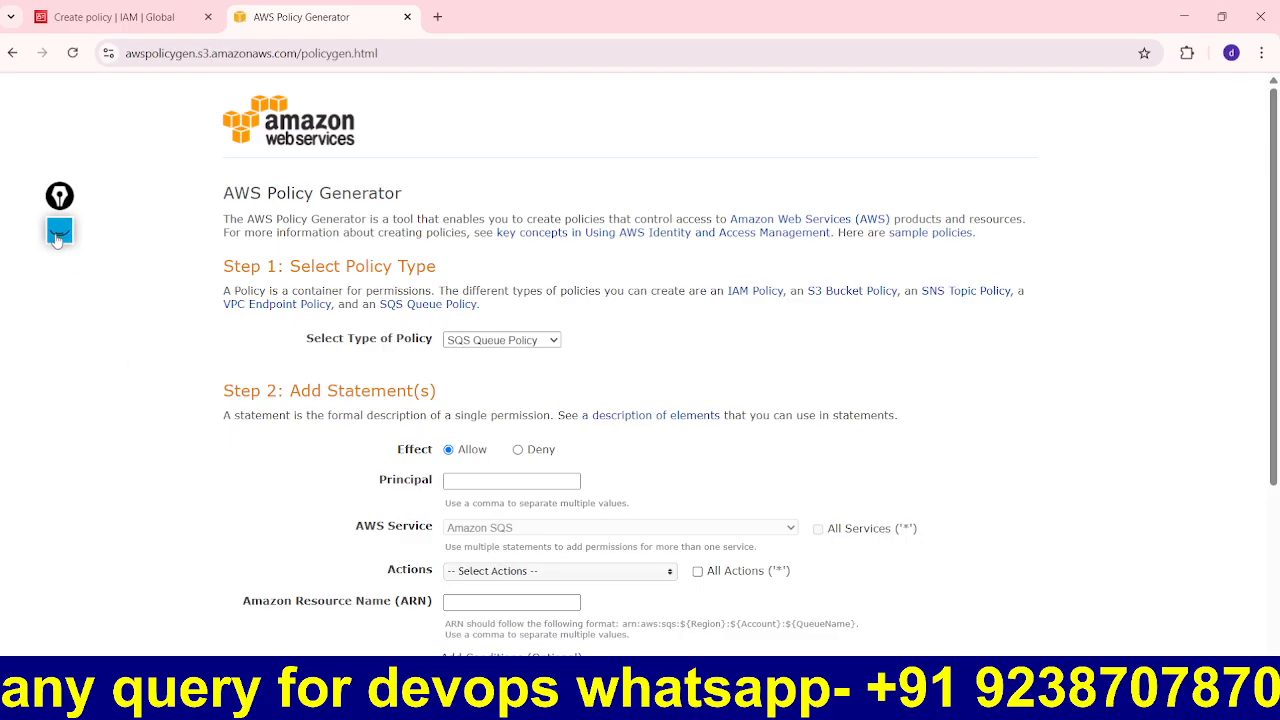
{"action": "left_click", "coordinate": [59, 231]}
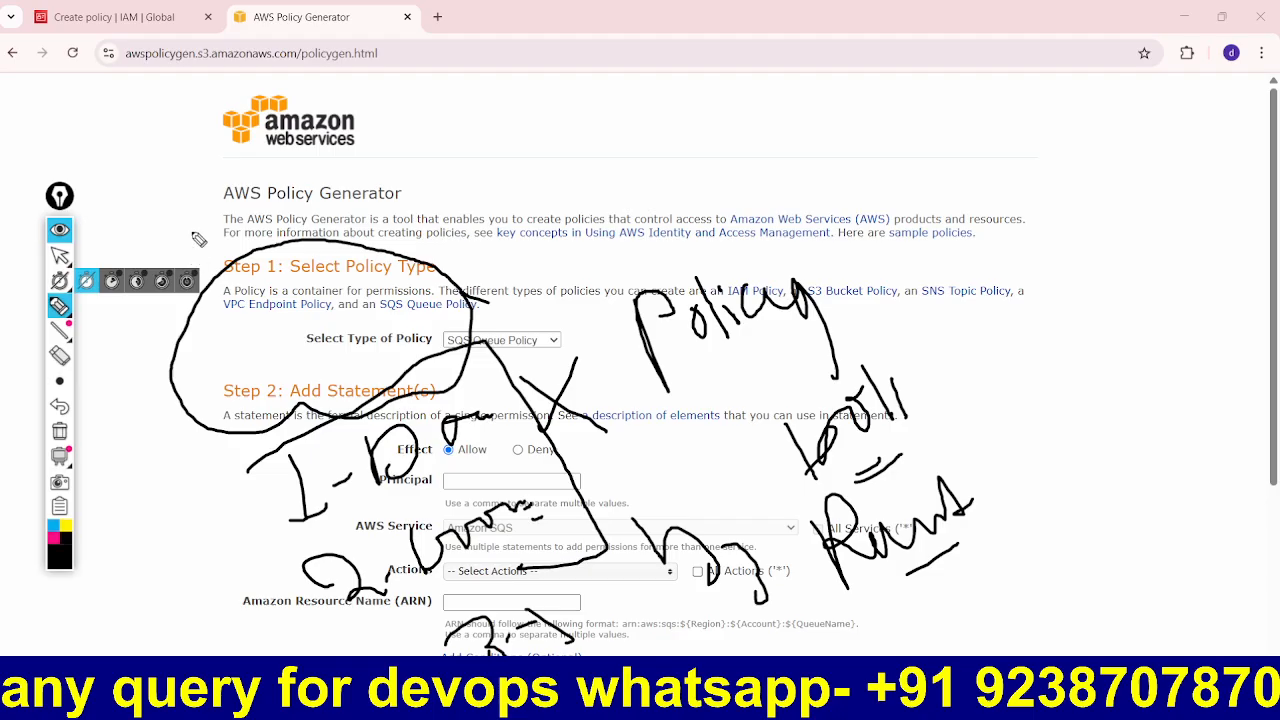
Step: Tick off the page title and Step 1 and Step 2 headings with drawn check marks
{"action": "left_click", "coordinate": [59, 431]}
{"action": "left_click_drag", "start_coordinate": [190, 181], "coordinate": [270, 170]}
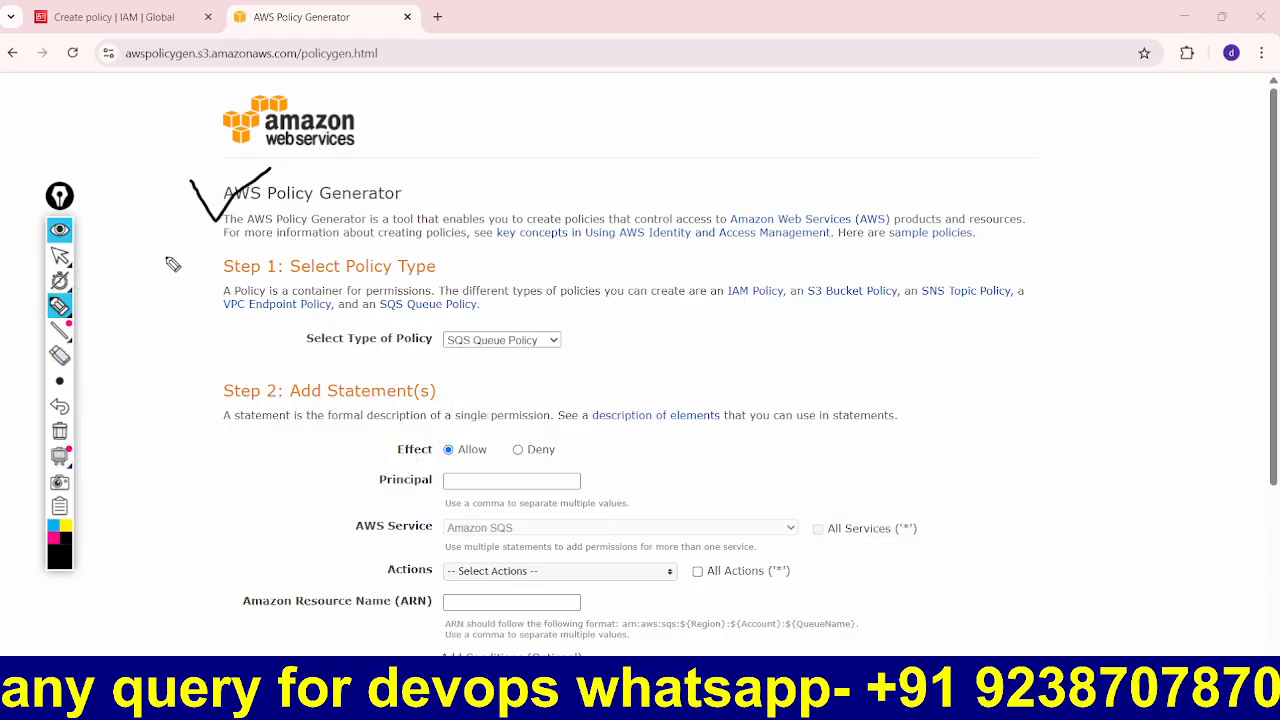
{"action": "left_click_drag", "start_coordinate": [164, 258], "coordinate": [252, 249]}
{"action": "left_click_drag", "start_coordinate": [140, 358], "coordinate": [236, 358]}
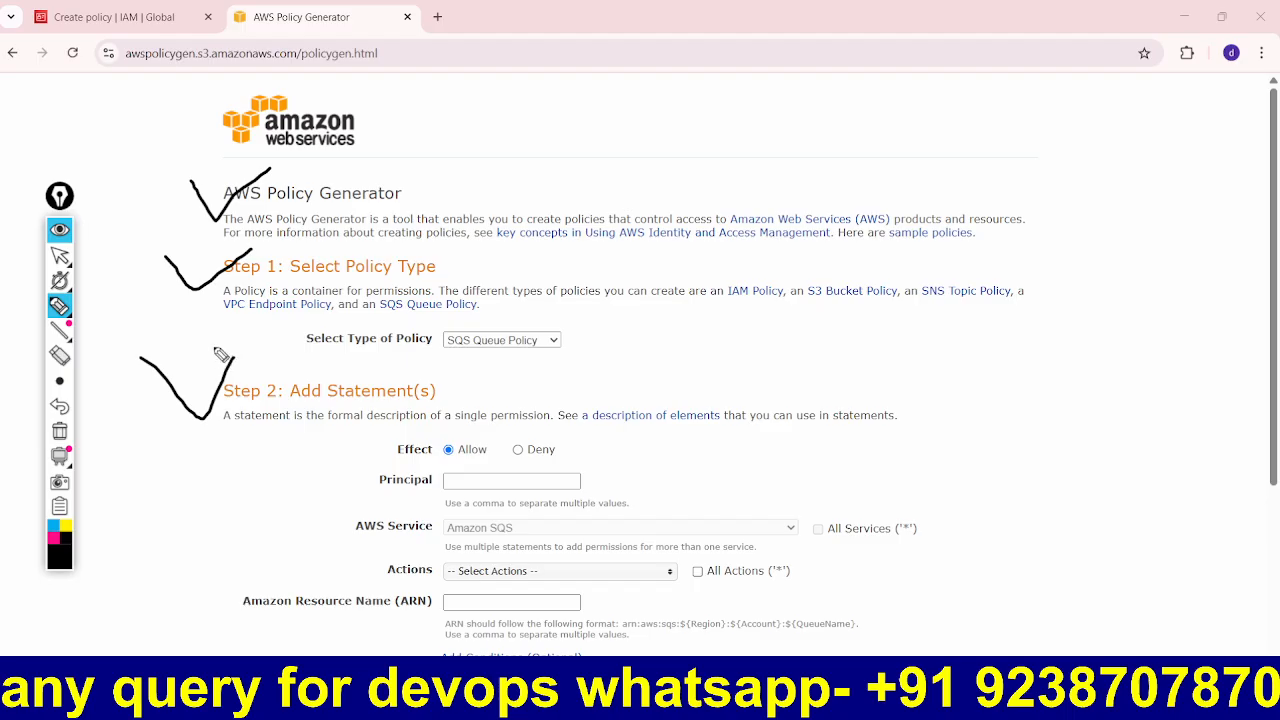
{"action": "left_click", "coordinate": [59, 230]}
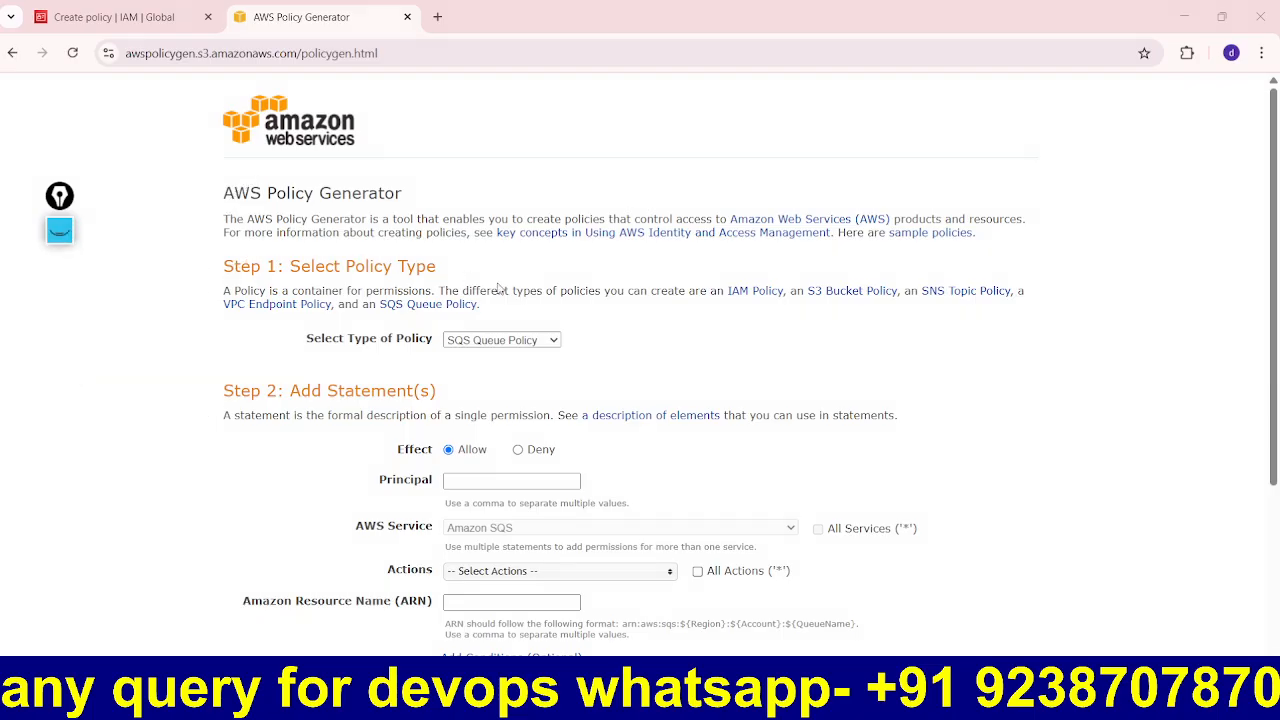
Step: Choose IAM Policy as the policy type, then return to the IAM Create policy tab
{"action": "left_click", "coordinate": [550, 343]}
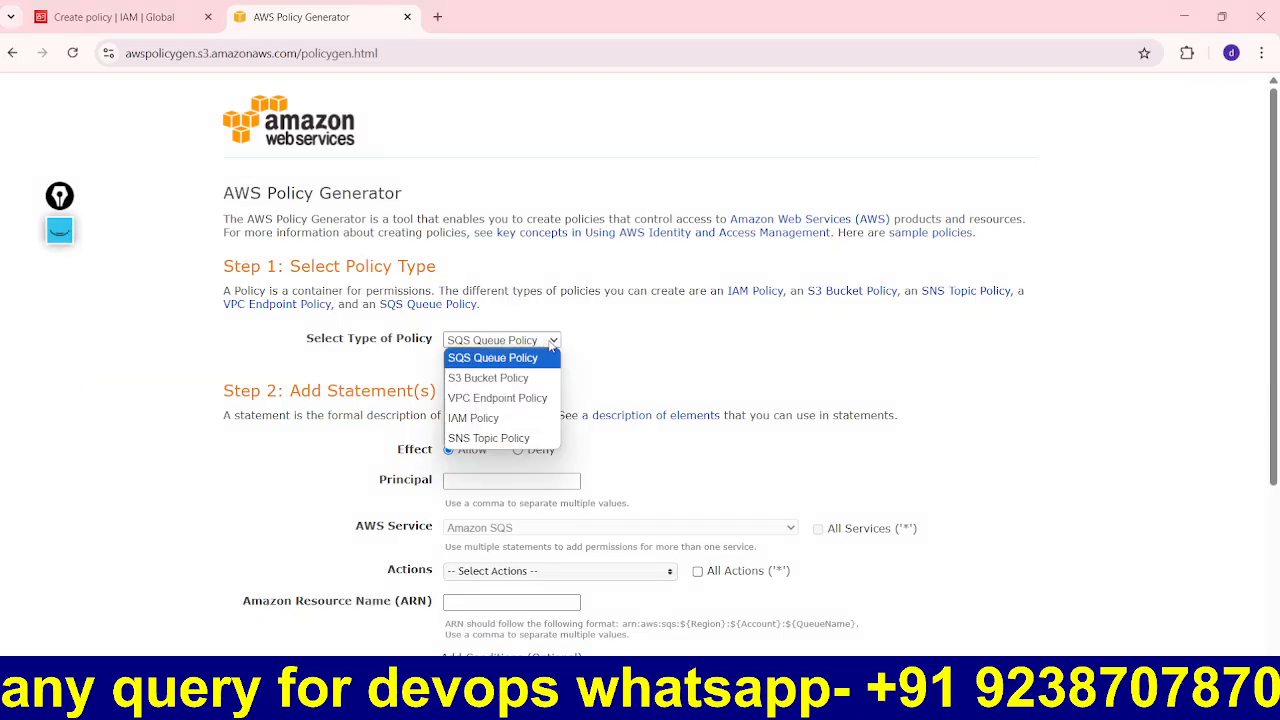
{"action": "left_click", "coordinate": [494, 420]}
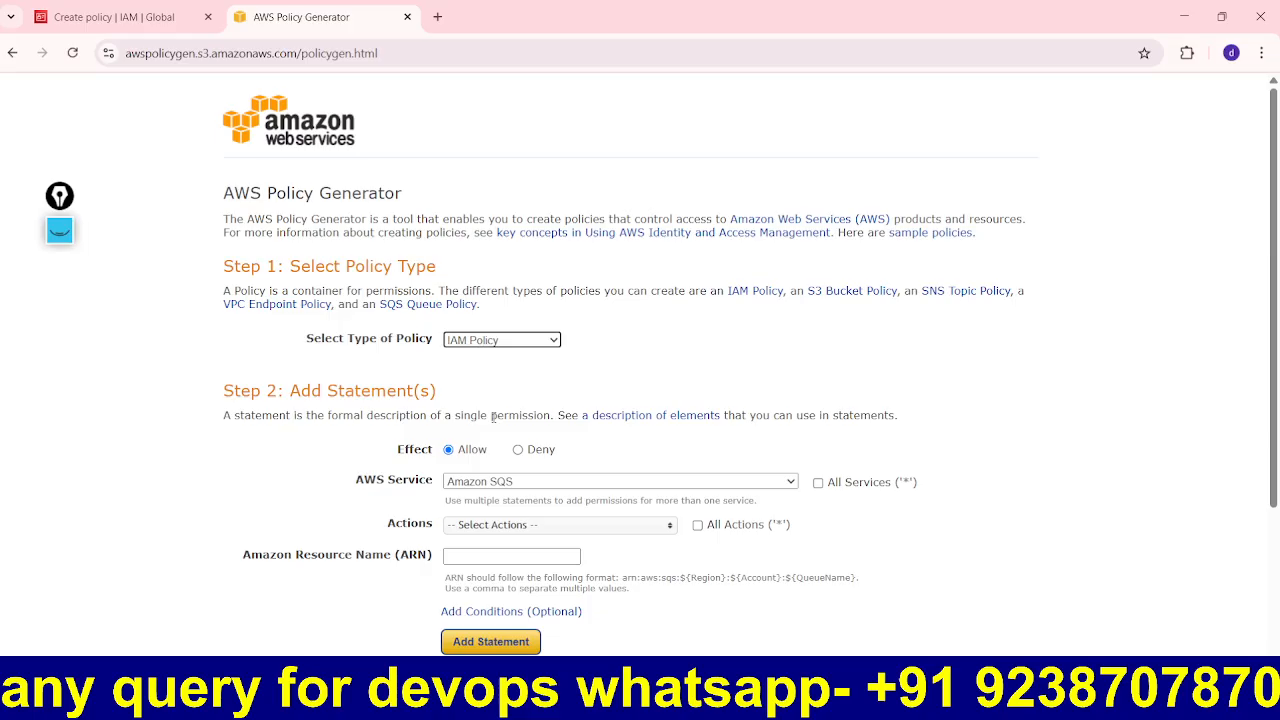
{"action": "left_click_drag", "start_coordinate": [460, 397], "coordinate": [300, 392]}
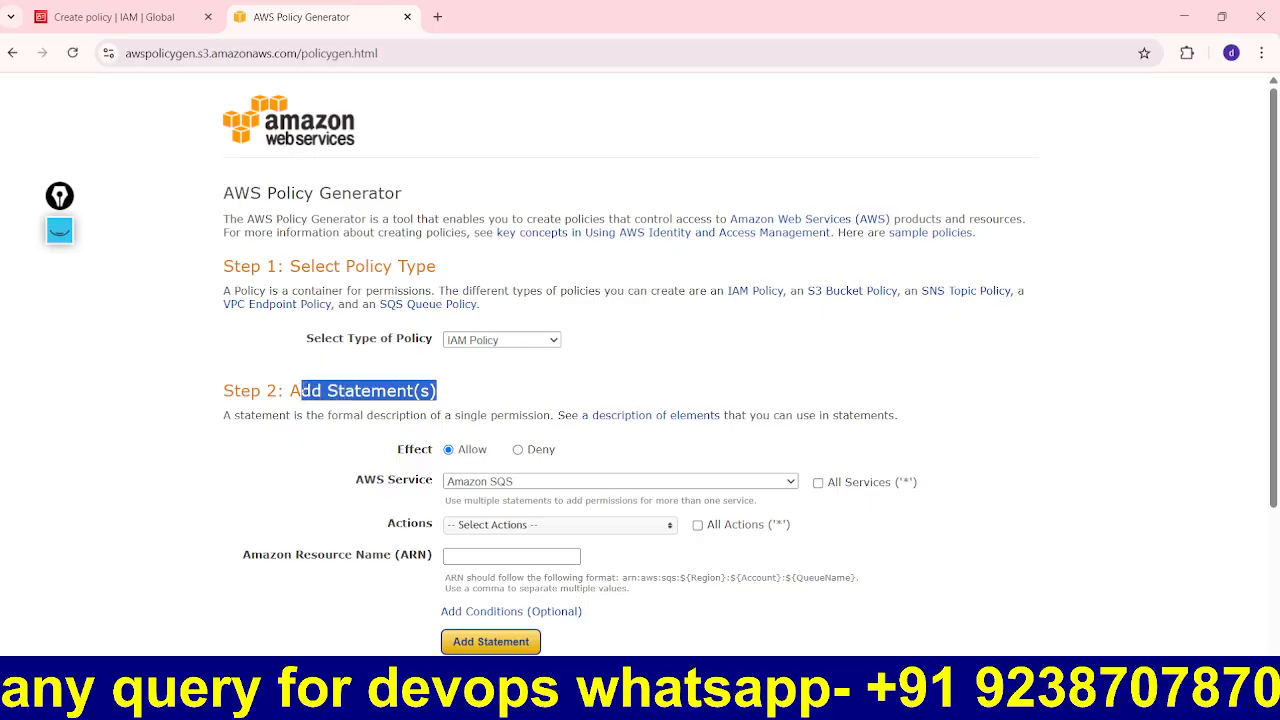
{"action": "left_click", "coordinate": [533, 386]}
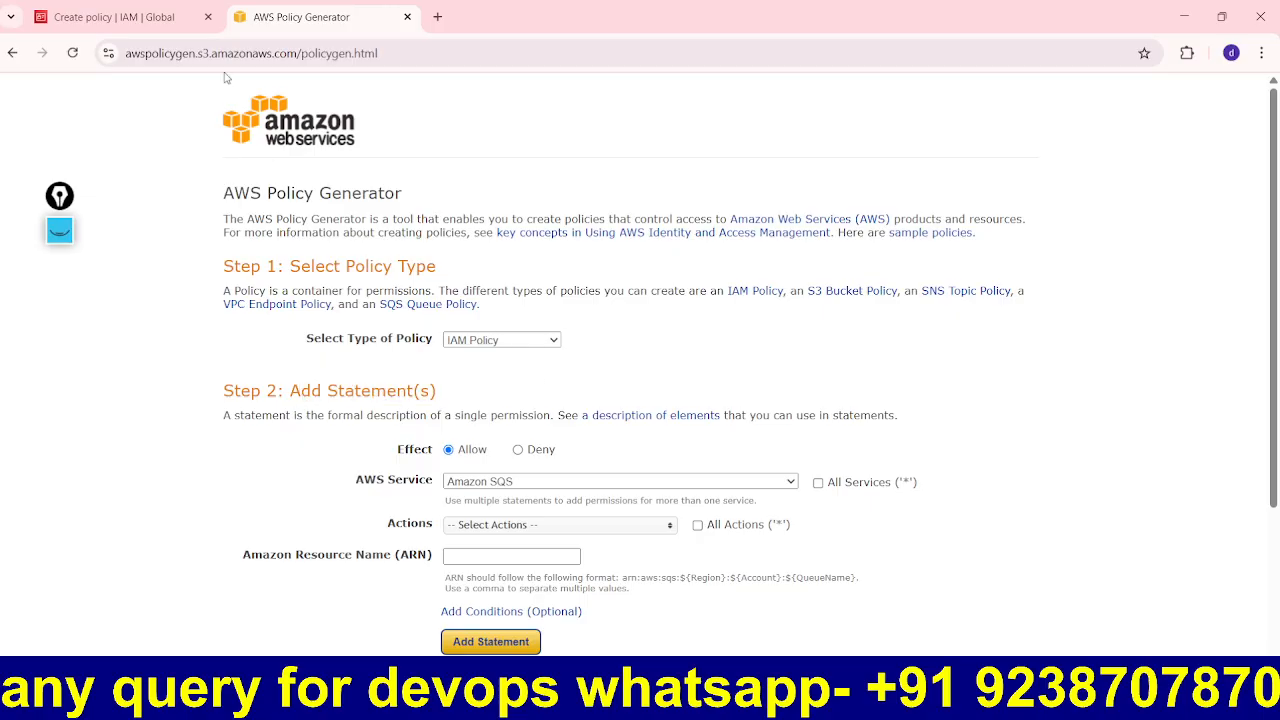
{"action": "left_click", "coordinate": [138, 20]}
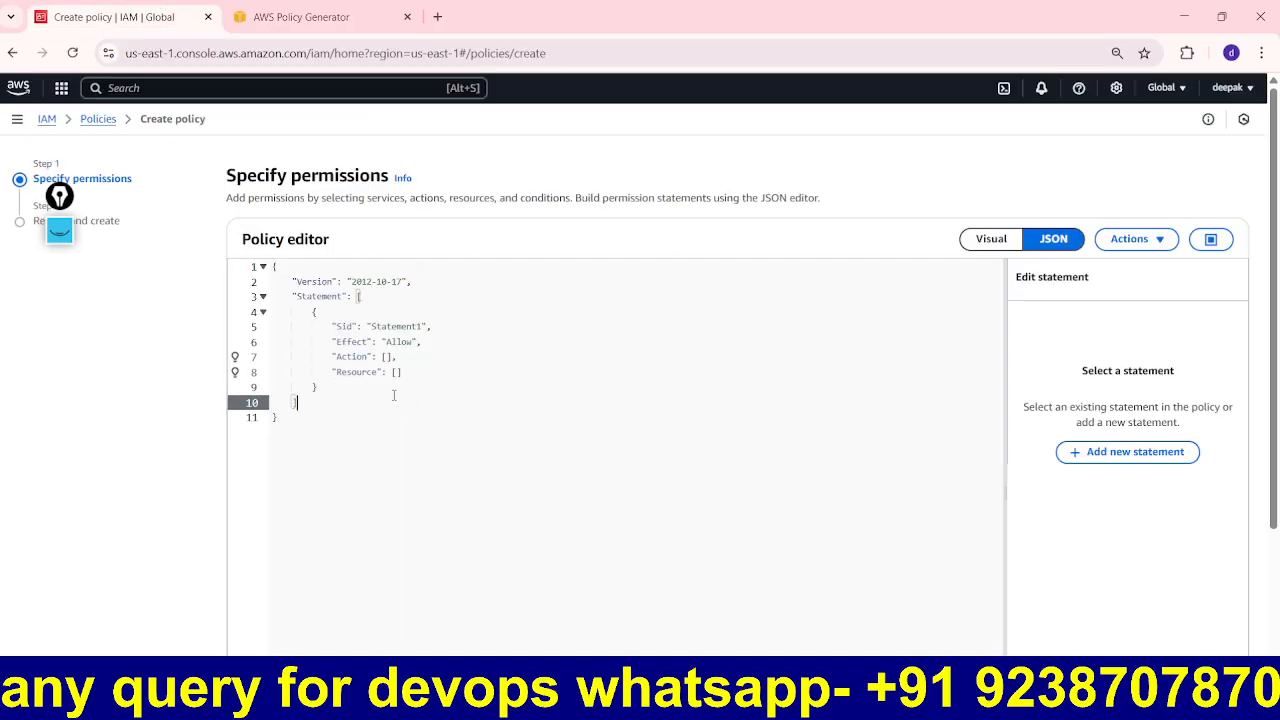
Step: Highlight the default JSON Statement block, then go back to the AWS Policy Generator tab
{"action": "left_click_drag", "start_coordinate": [400, 402], "coordinate": [287, 282]}
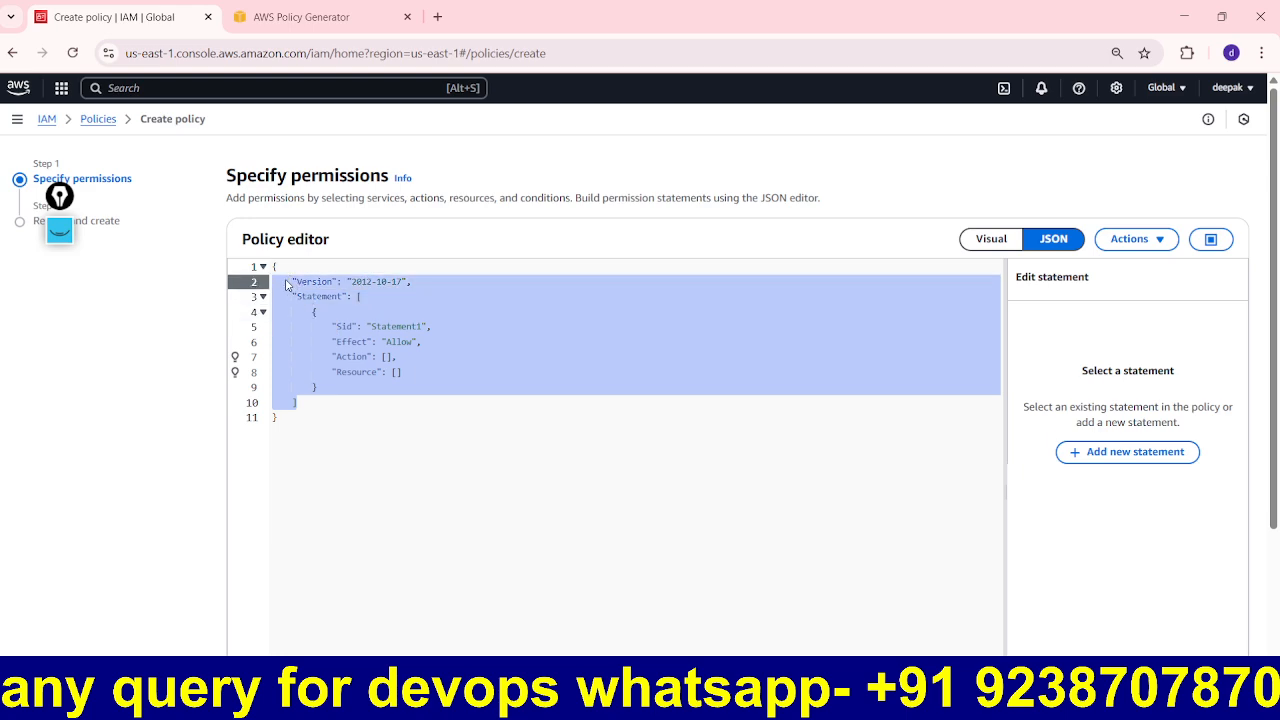
{"action": "left_click", "coordinate": [476, 398]}
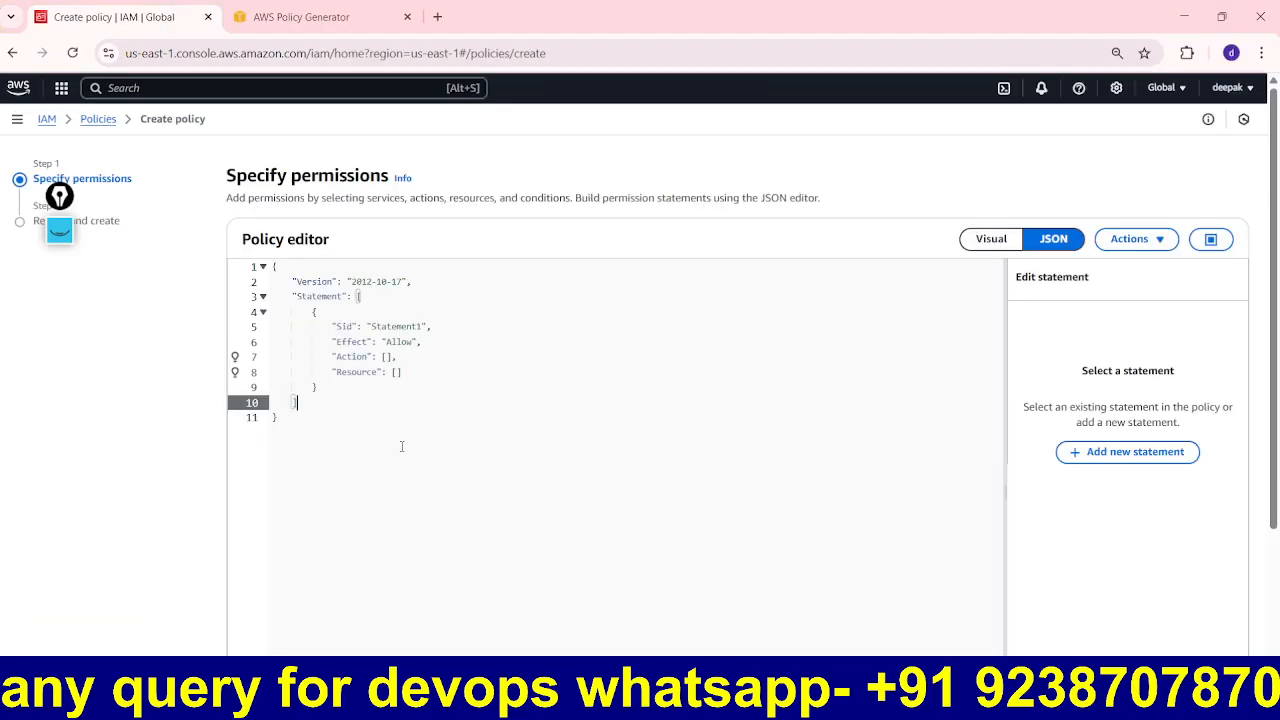
{"action": "left_click", "coordinate": [340, 16]}
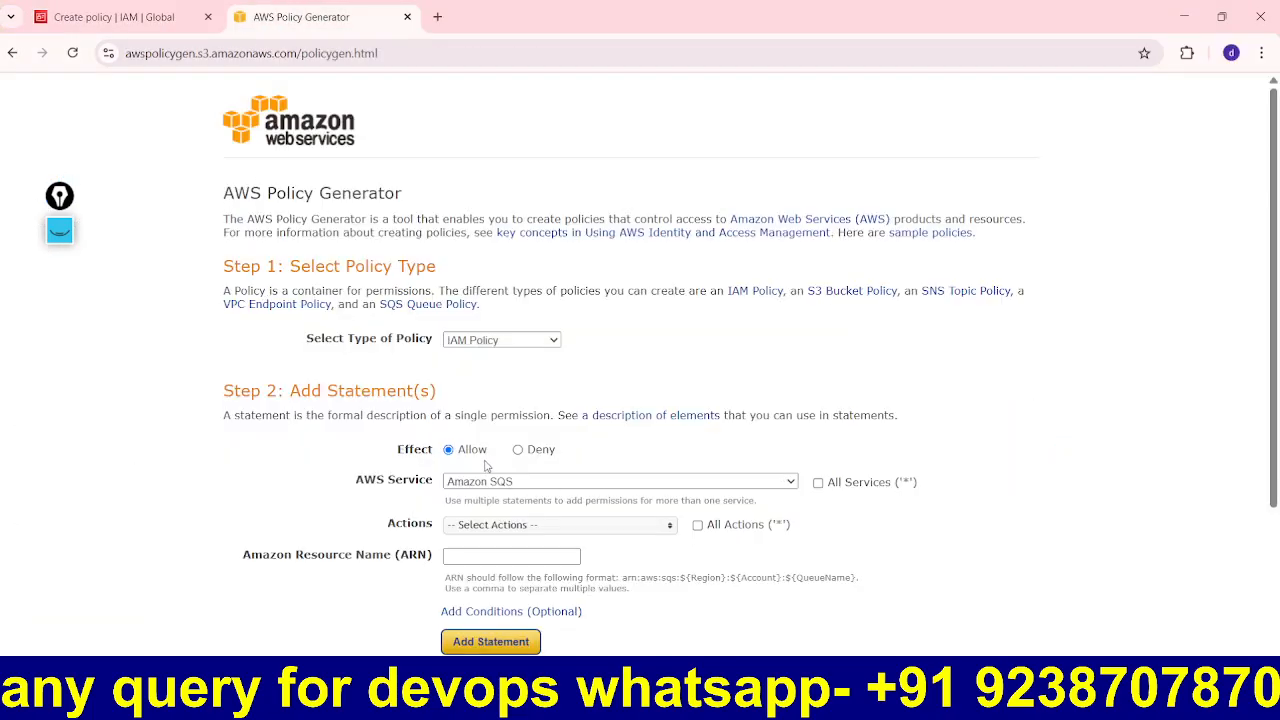
Step: Choose Amazon EC2 as the service for the new policy statement
{"action": "left_click", "coordinate": [648, 482]}
{"action": "scroll", "coordinate": [620, 400], "scroll_direction": "down", "scroll_amount": 5}
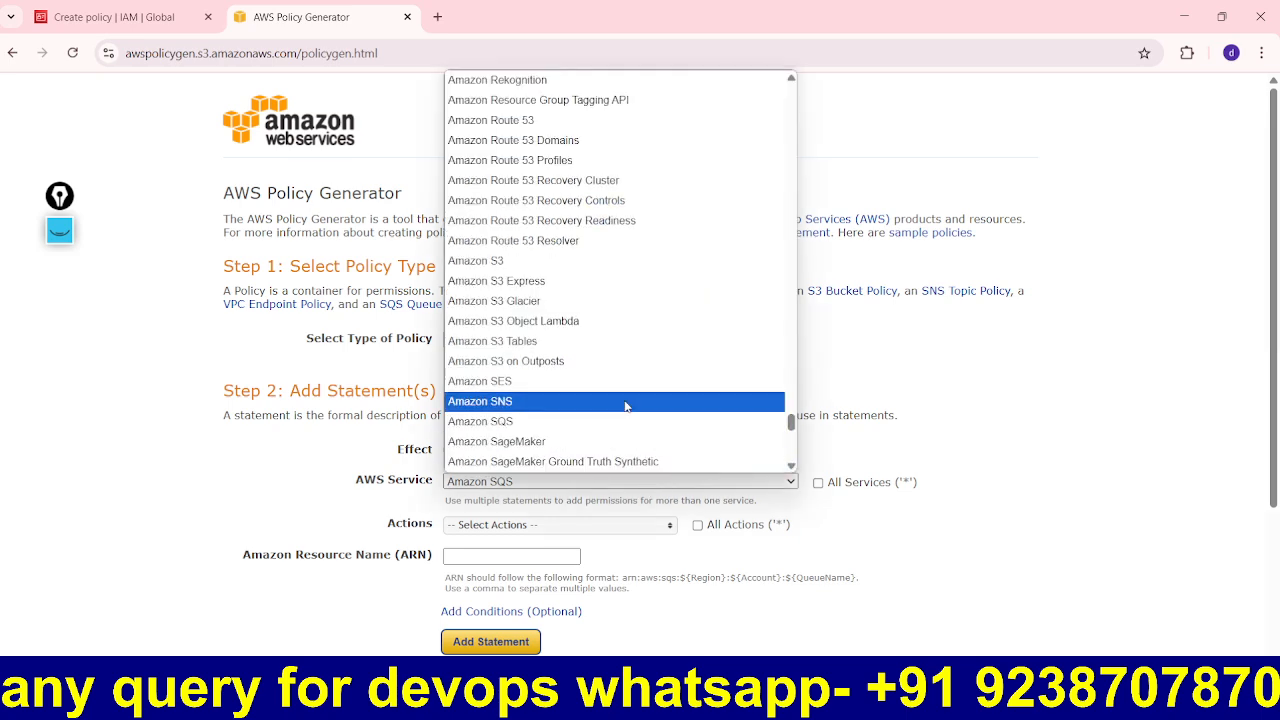
{"action": "scroll", "coordinate": [614, 388], "scroll_direction": "down", "scroll_amount": 5}
{"action": "scroll", "coordinate": [612, 388], "scroll_direction": "up", "scroll_amount": 20}
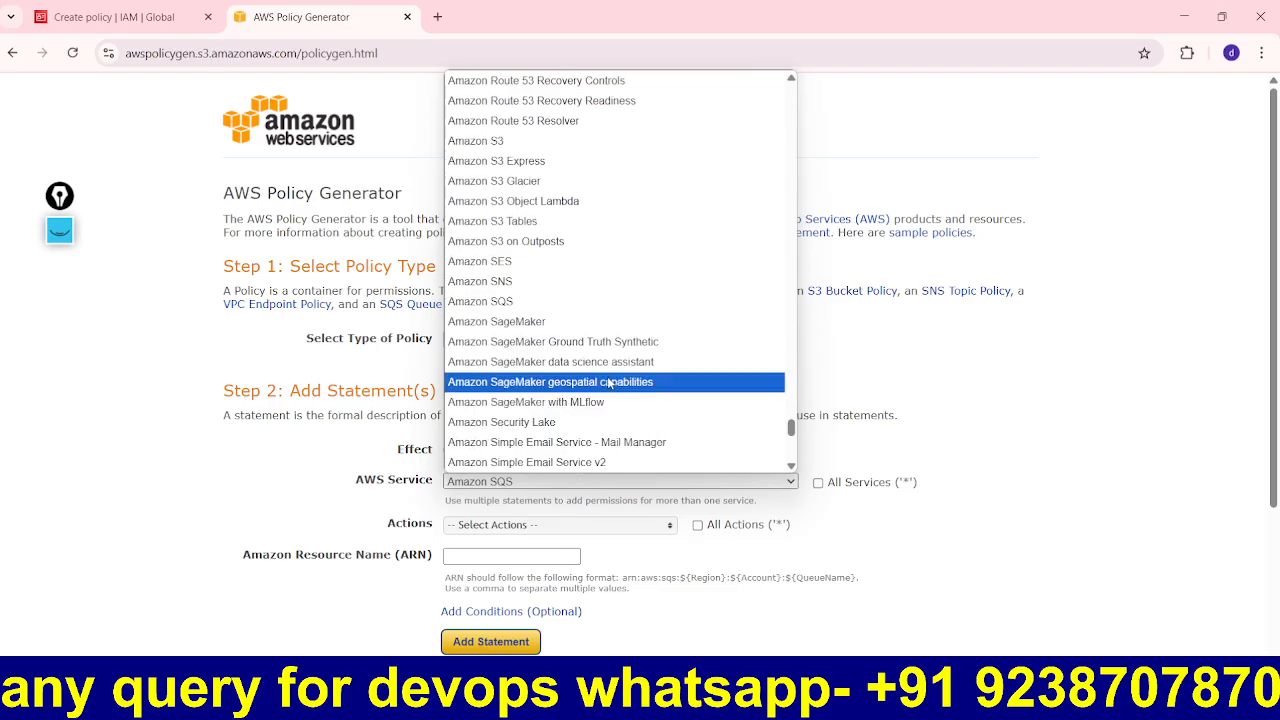
{"action": "scroll", "coordinate": [606, 381], "scroll_direction": "up", "scroll_amount": 8}
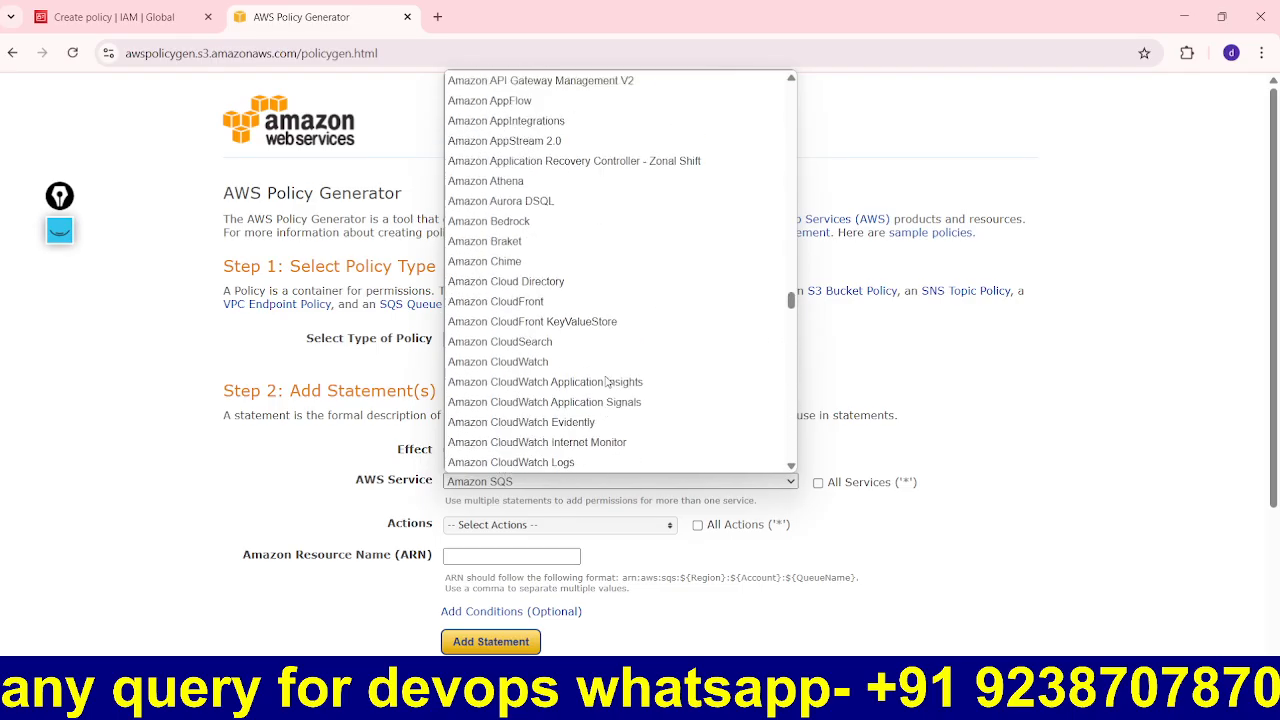
{"action": "scroll", "coordinate": [606, 380], "scroll_direction": "down", "scroll_amount": 6}
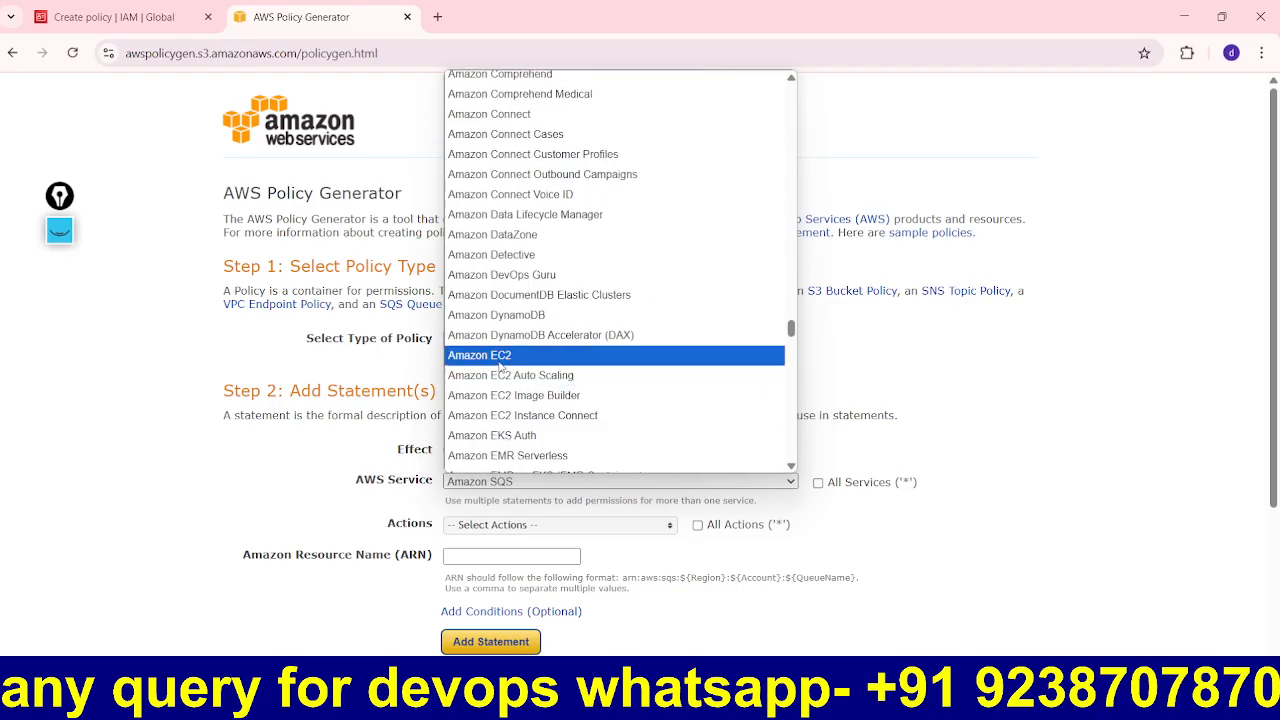
{"action": "left_click", "coordinate": [560, 355]}
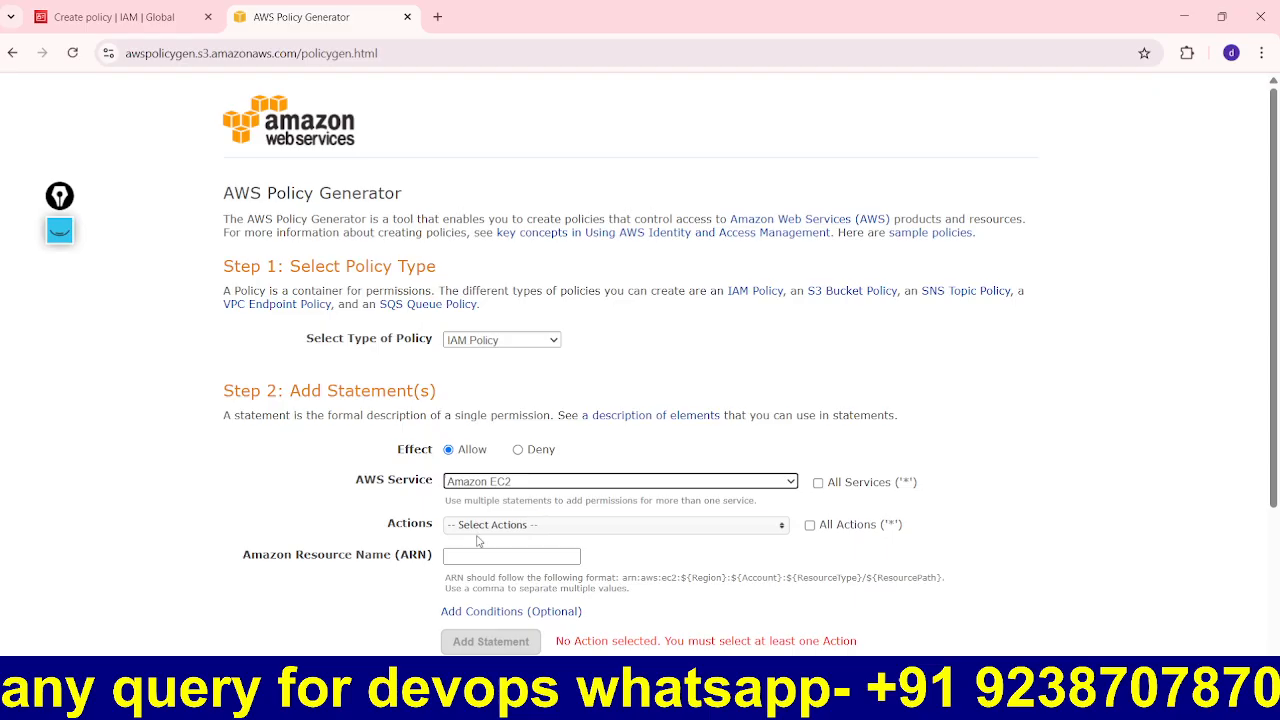
Step: Tick StartInstances as the only allowed EC2 action and close the actions list
{"action": "left_click", "coordinate": [697, 529]}
{"action": "scroll", "coordinate": [522, 595], "scroll_direction": "down", "scroll_amount": 3}
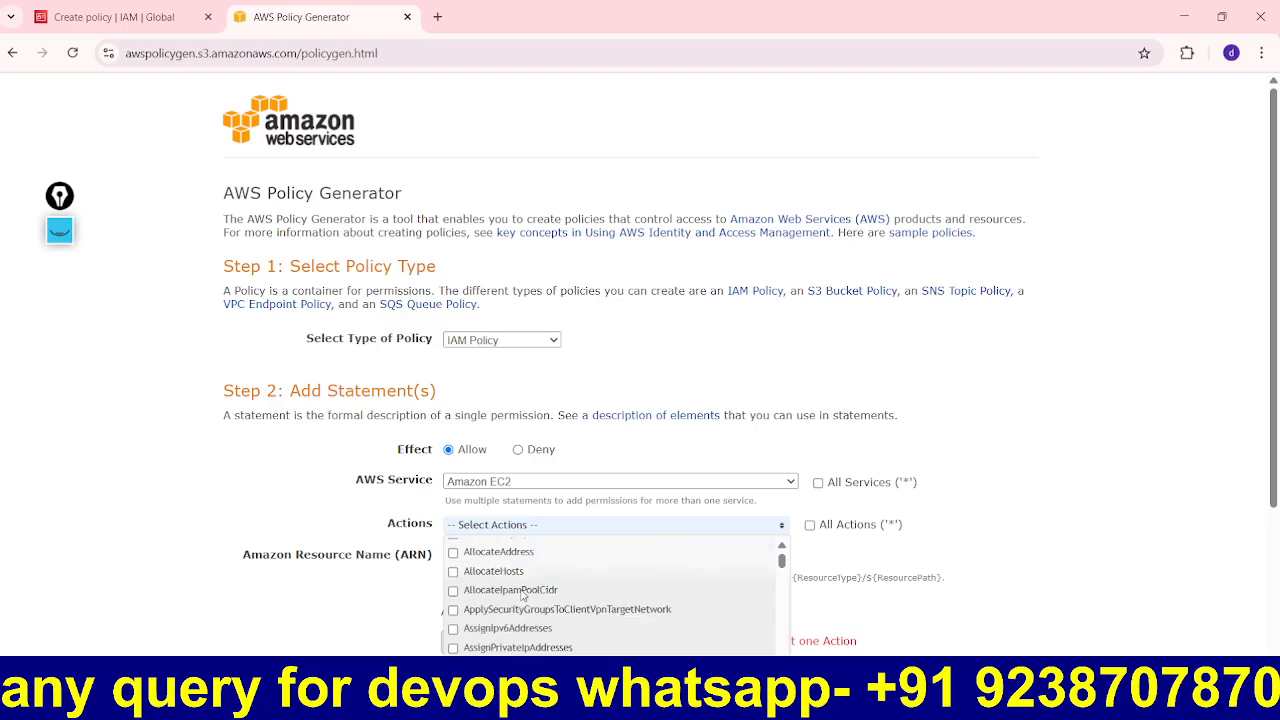
{"action": "scroll", "coordinate": [560, 597], "scroll_direction": "down", "scroll_amount": 12}
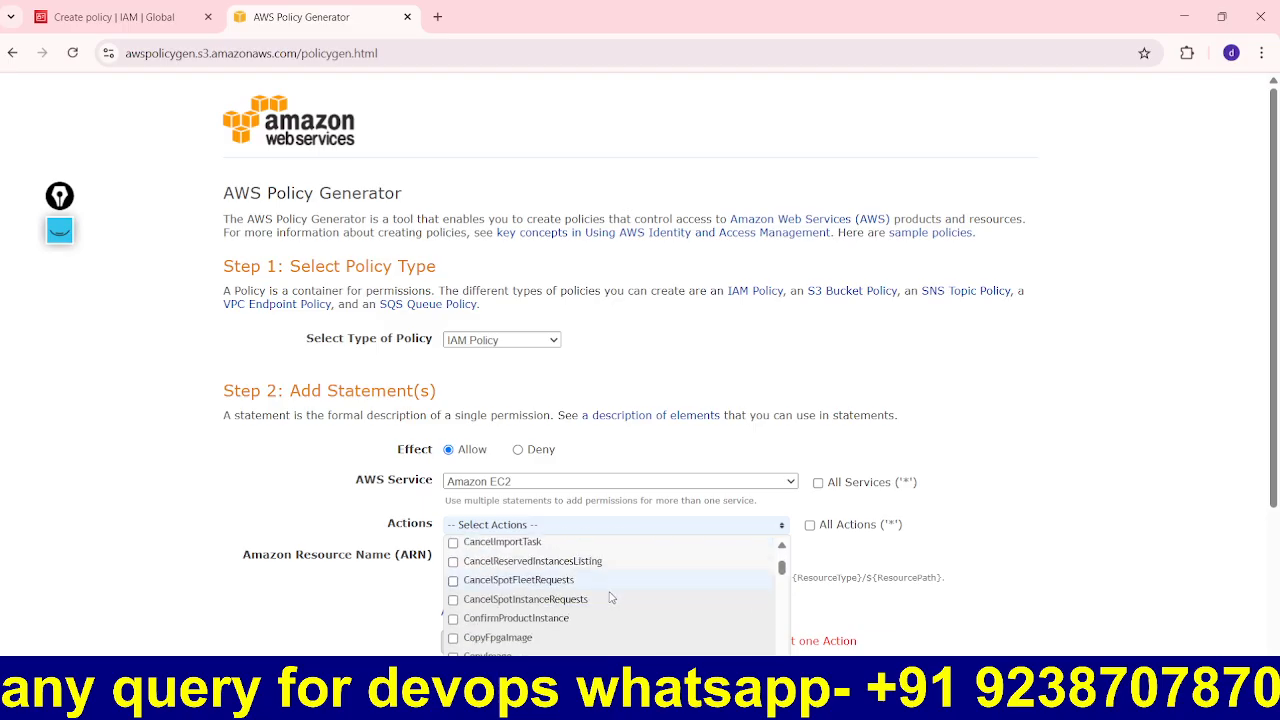
{"action": "scroll", "coordinate": [611, 597], "scroll_direction": "down", "scroll_amount": 15}
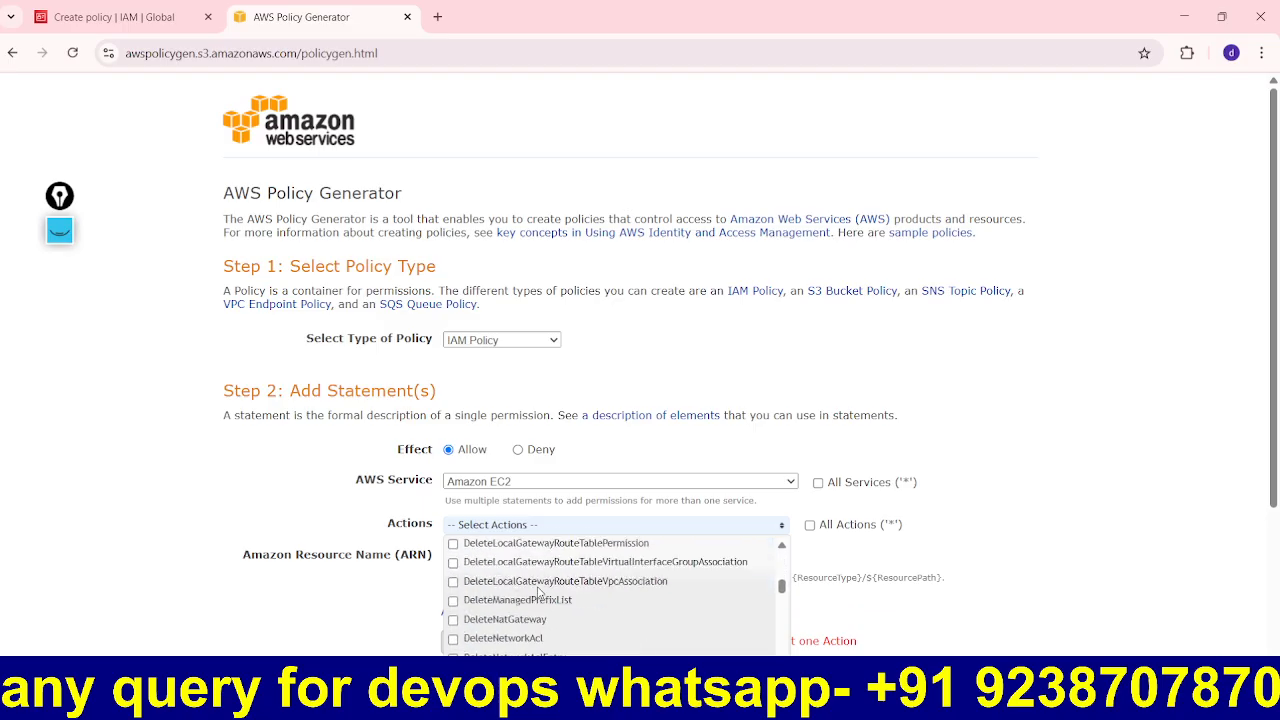
{"action": "scroll", "coordinate": [530, 595], "scroll_direction": "down", "scroll_amount": 15}
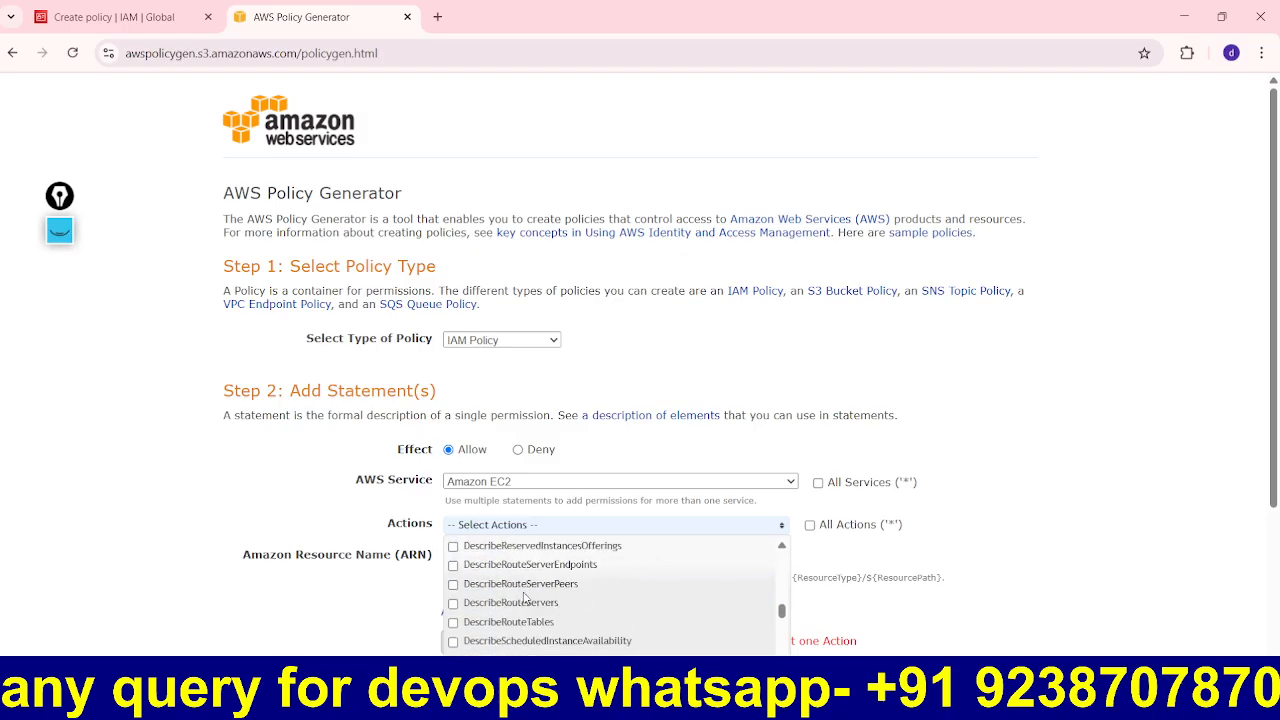
{"action": "scroll", "coordinate": [524, 597], "scroll_direction": "down", "scroll_amount": 15}
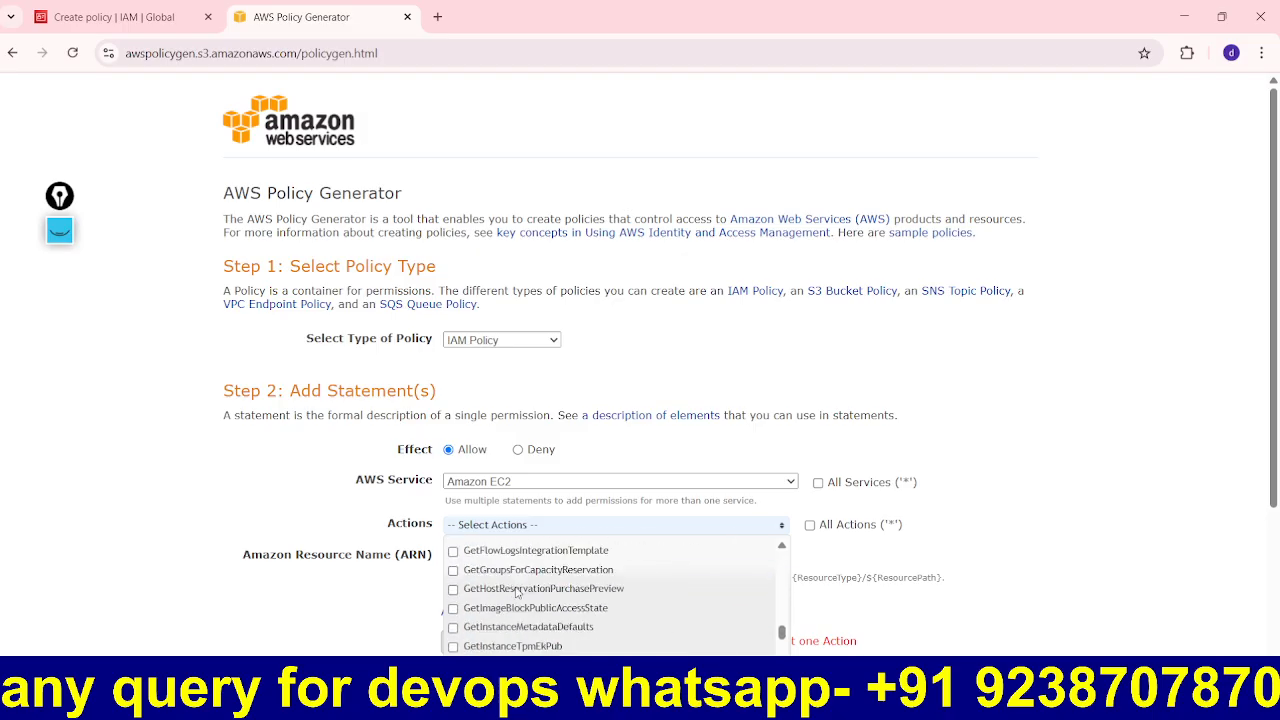
{"action": "scroll", "coordinate": [517, 593], "scroll_direction": "down", "scroll_amount": 15}
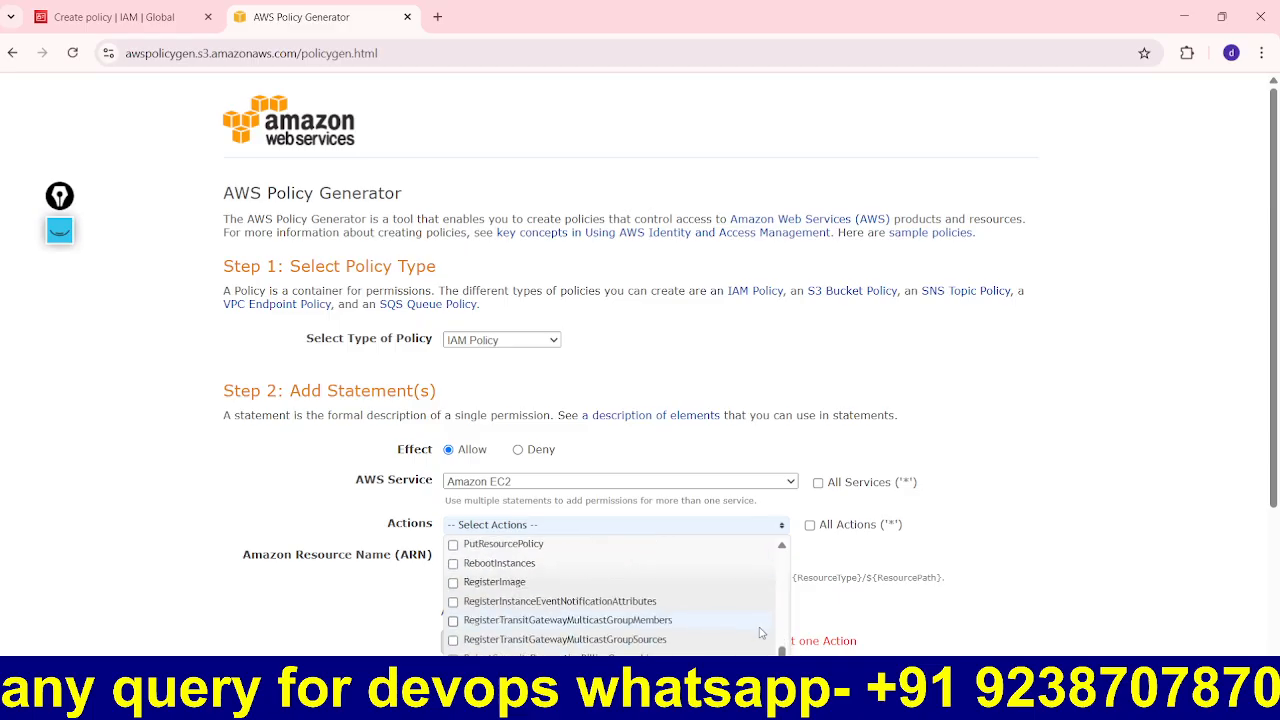
{"action": "scroll", "coordinate": [760, 632], "scroll_direction": "down", "scroll_amount": 5}
{"action": "scroll", "coordinate": [1014, 580], "scroll_direction": "down", "scroll_amount": 2}
{"action": "scroll", "coordinate": [608, 406], "scroll_direction": "down", "scroll_amount": 8}
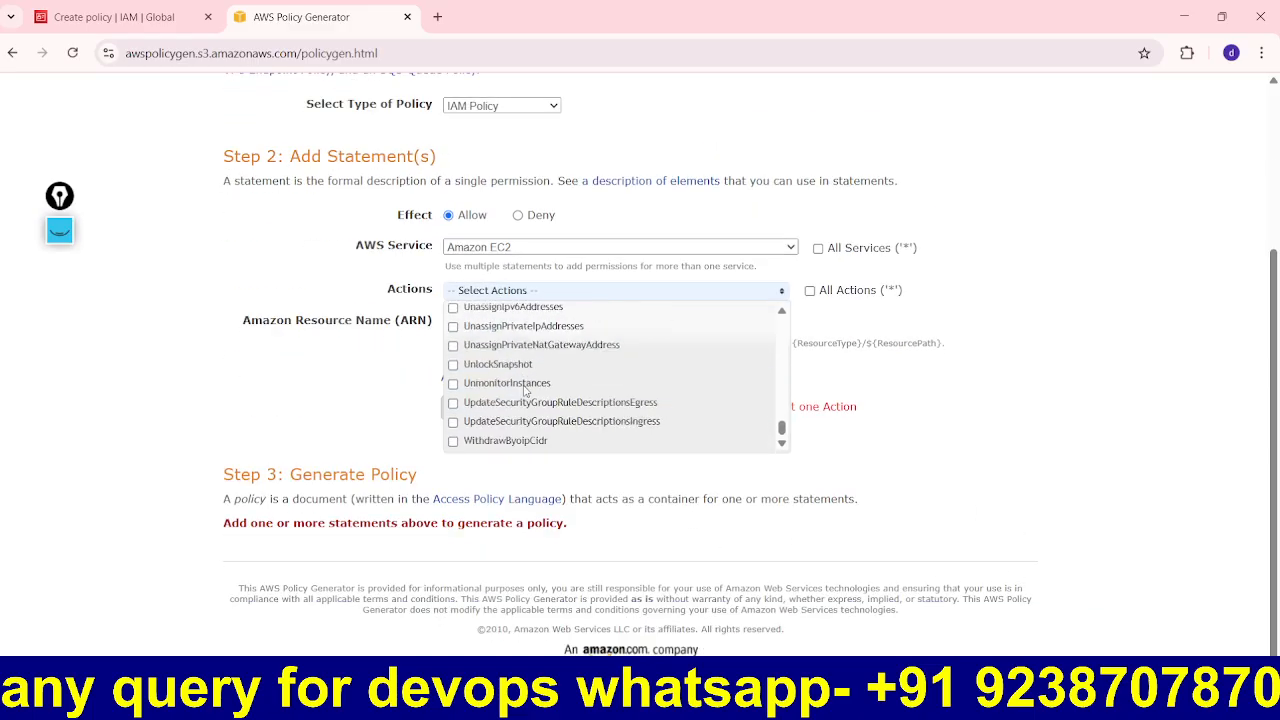
{"action": "scroll", "coordinate": [524, 390], "scroll_direction": "up", "scroll_amount": 1}
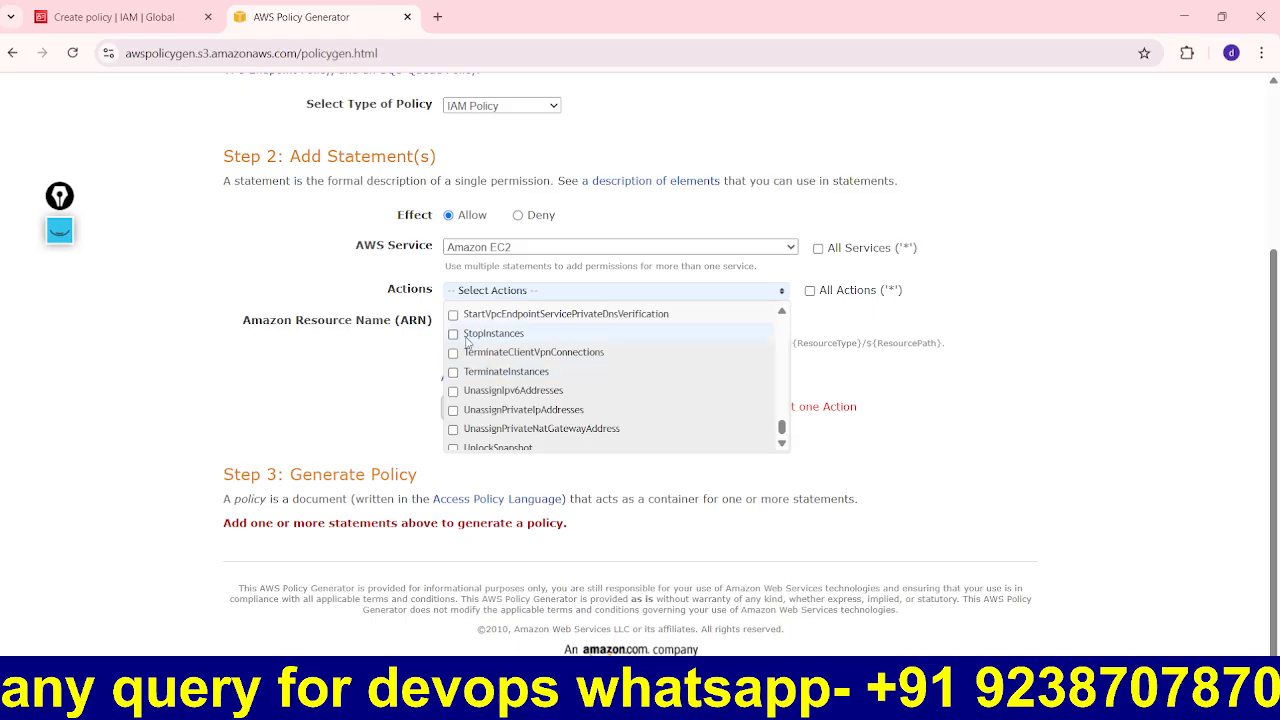
{"action": "scroll", "coordinate": [600, 364], "scroll_direction": "up", "scroll_amount": 1}
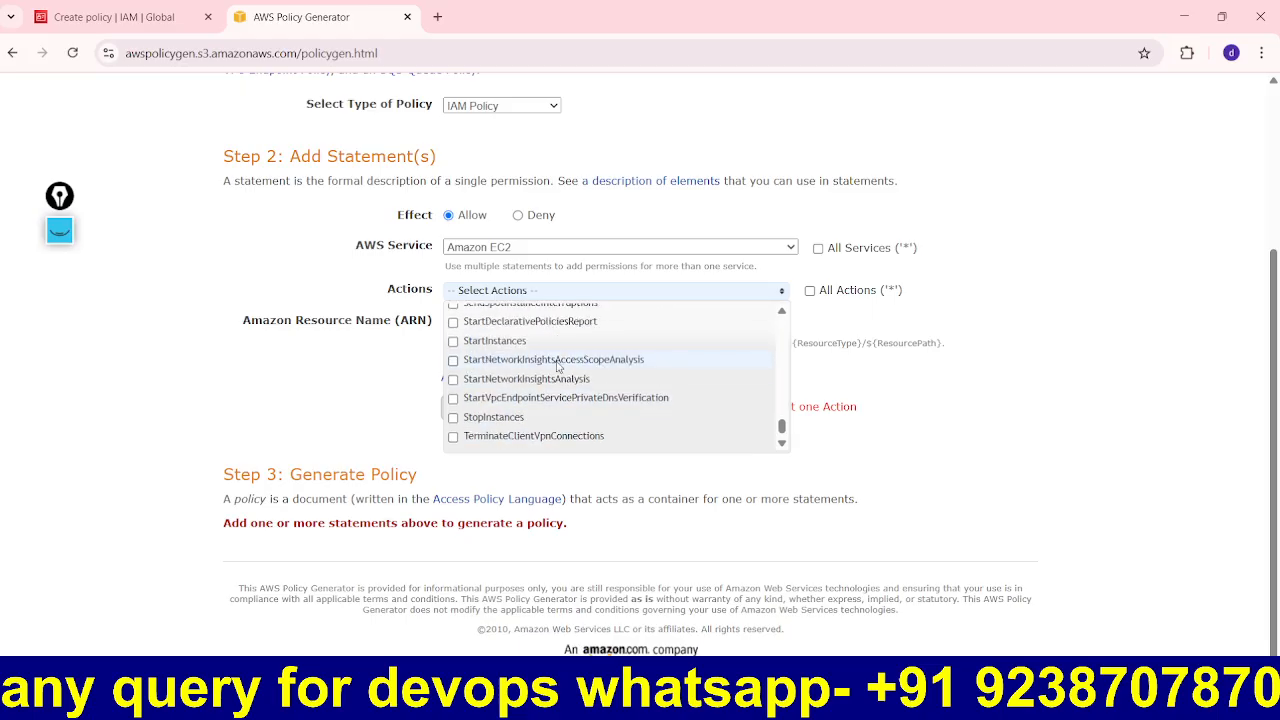
{"action": "left_click", "coordinate": [453, 341]}
{"action": "left_click", "coordinate": [1168, 441]}
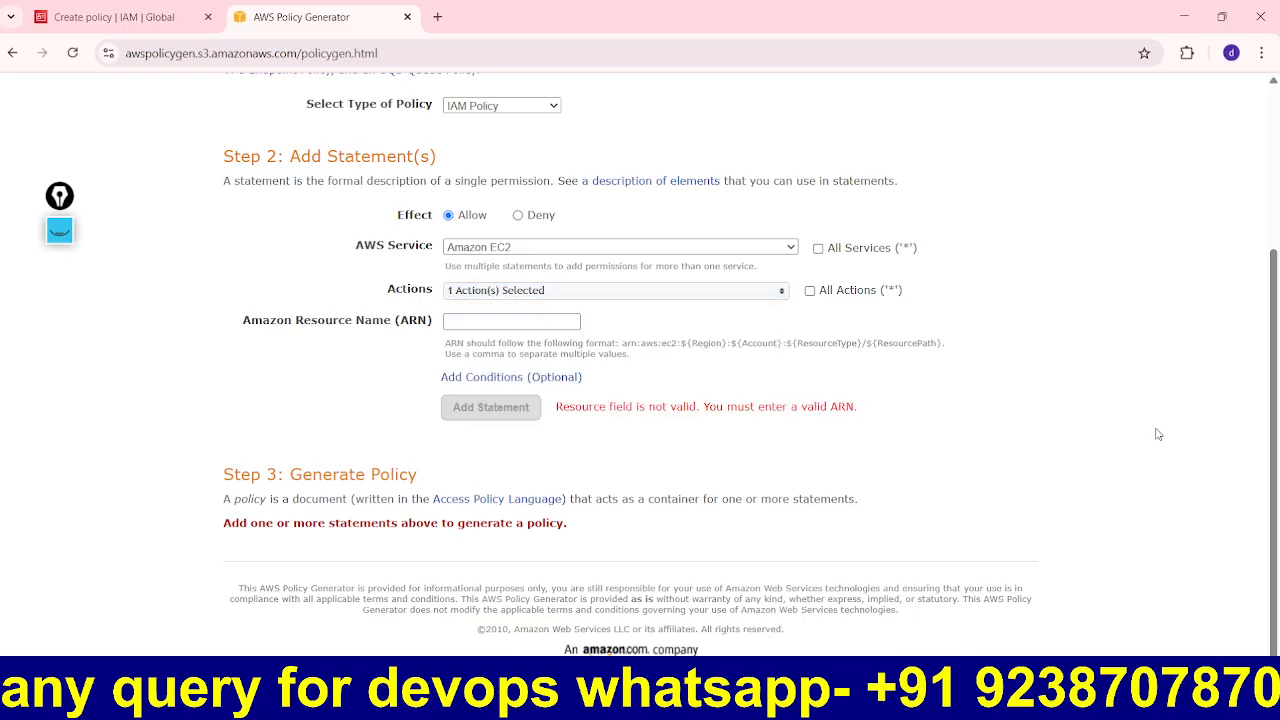
Step: Copy the example ARN format shown beneath the resource ARN field
{"action": "left_click", "coordinate": [469, 321]}
{"action": "left_click_drag", "start_coordinate": [940, 343], "coordinate": [624, 348]}
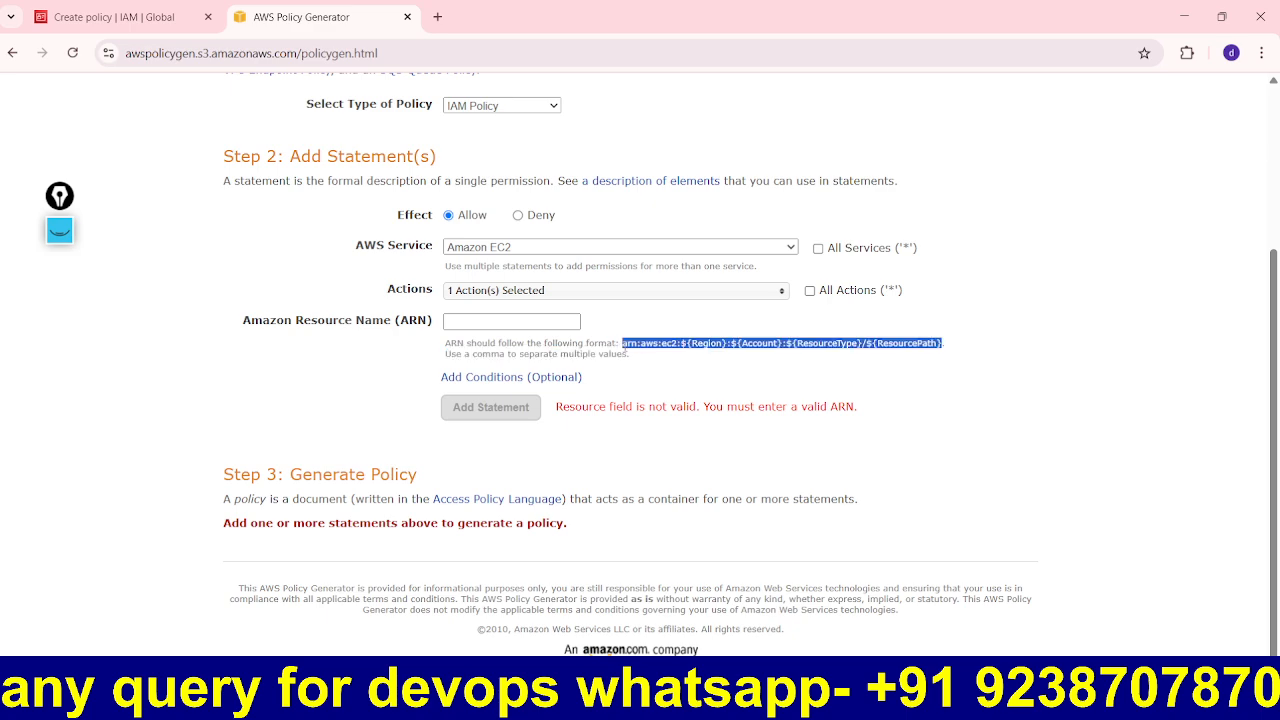
{"action": "right_click", "coordinate": [646, 348]}
{"action": "left_click", "coordinate": [678, 371]}
{"action": "left_click", "coordinate": [754, 700]}
Step: Paste the ARN format into a new text box below the policy box, widened to one line
{"action": "left_click", "coordinate": [280, 76]}
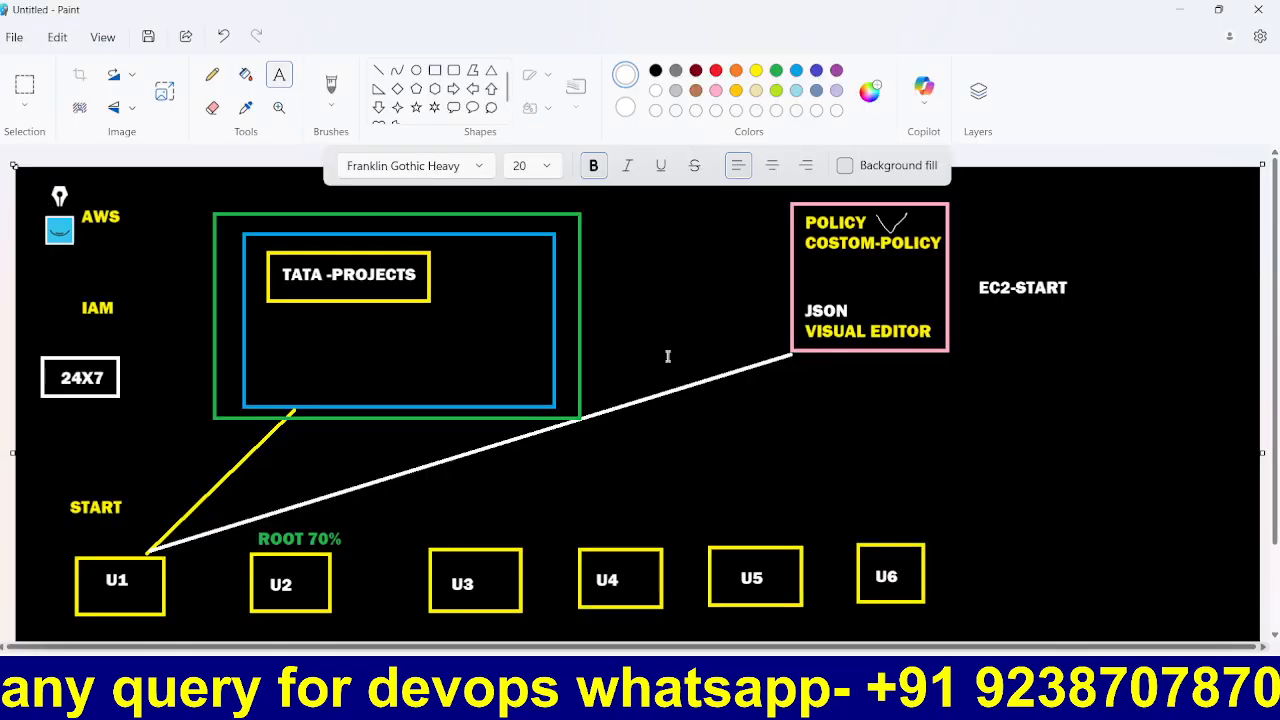
{"action": "left_click_drag", "start_coordinate": [525, 470], "coordinate": [1058, 505]}
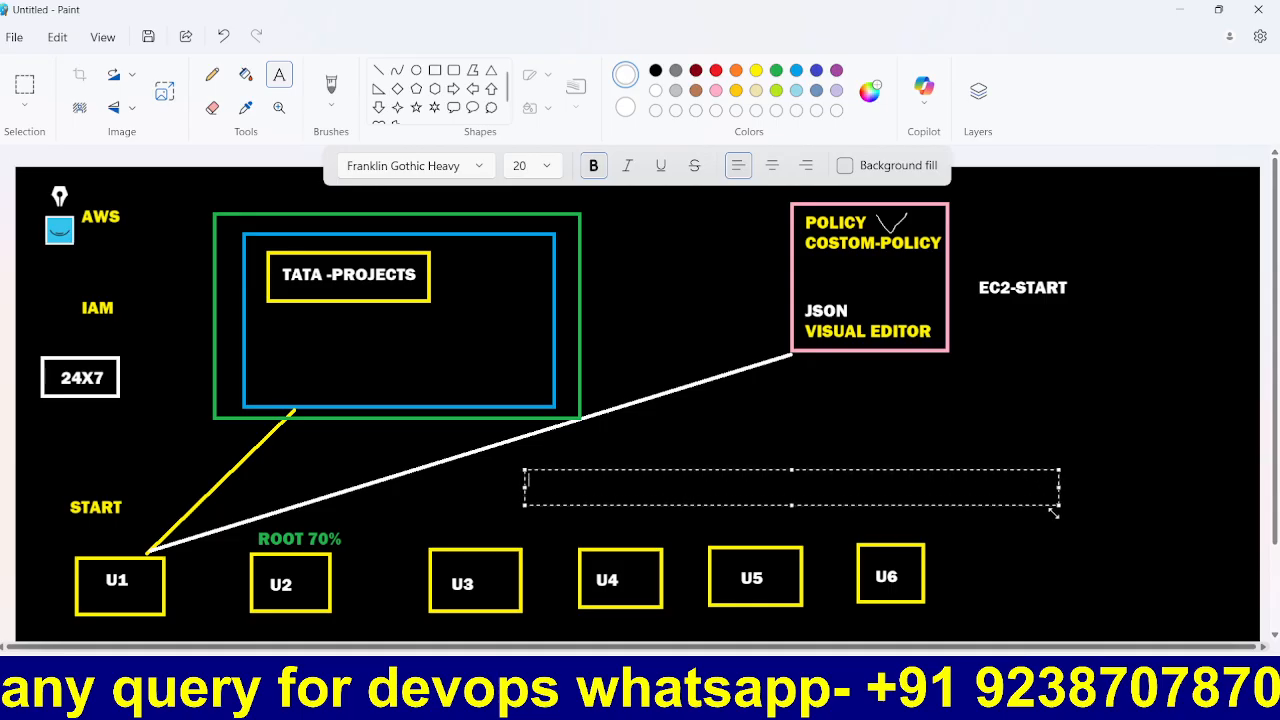
{"action": "key", "text": "ctrl+v"}
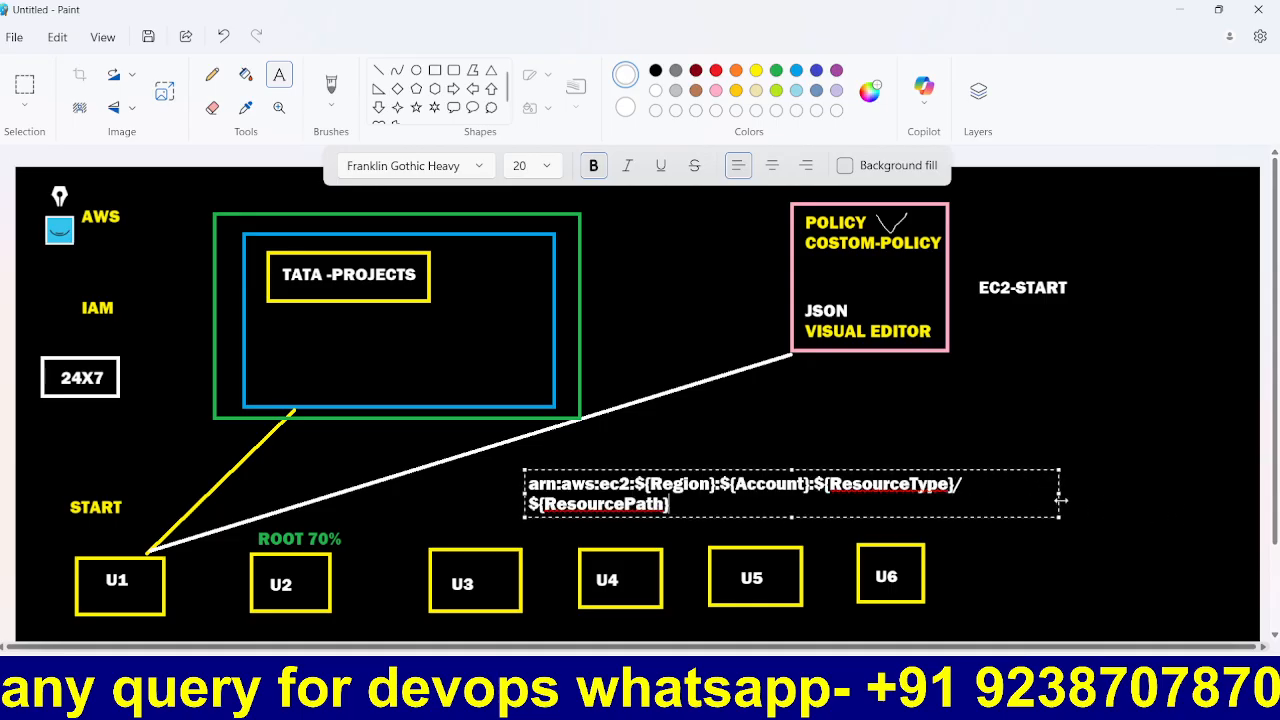
{"action": "left_click_drag", "start_coordinate": [1061, 500], "coordinate": [1235, 493]}
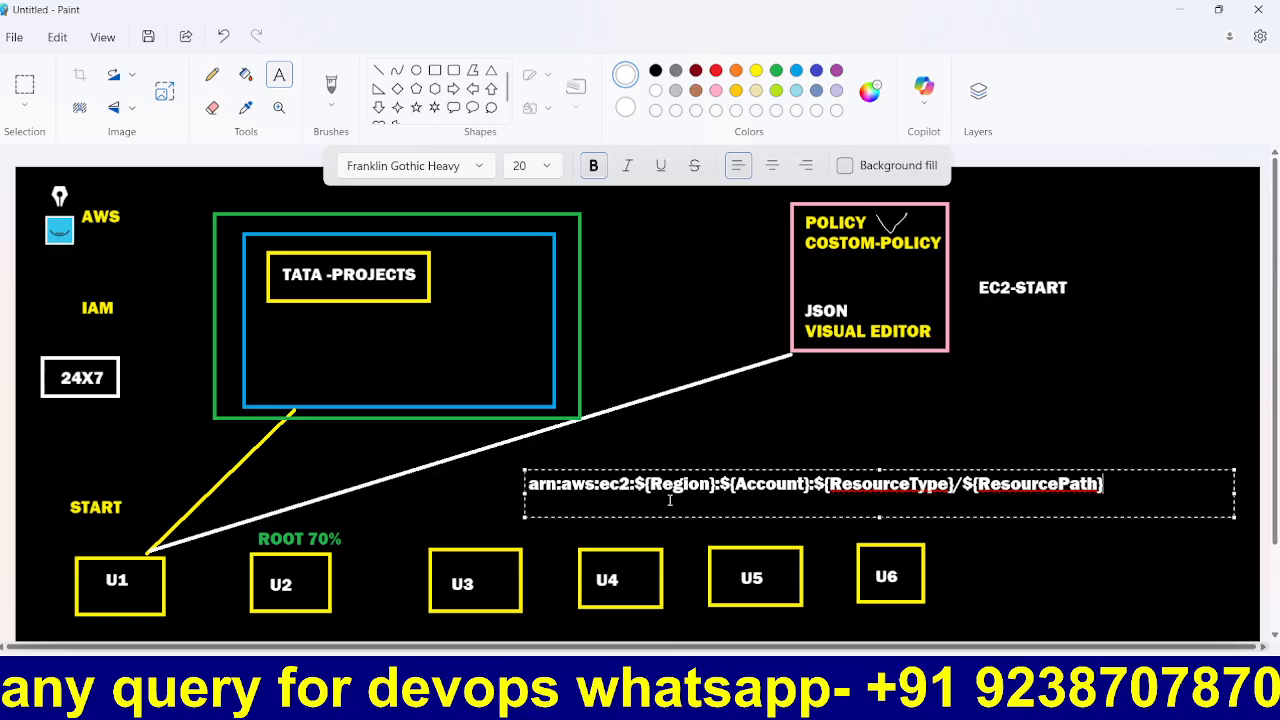
Step: Colour the arn:aws:ec2: prefix yellow and the region and account placeholders red
{"action": "double_click", "coordinate": [547, 489]}
{"action": "left_click", "coordinate": [630, 484]}
{"action": "left_click_drag", "start_coordinate": [634, 484], "coordinate": [522, 487]}
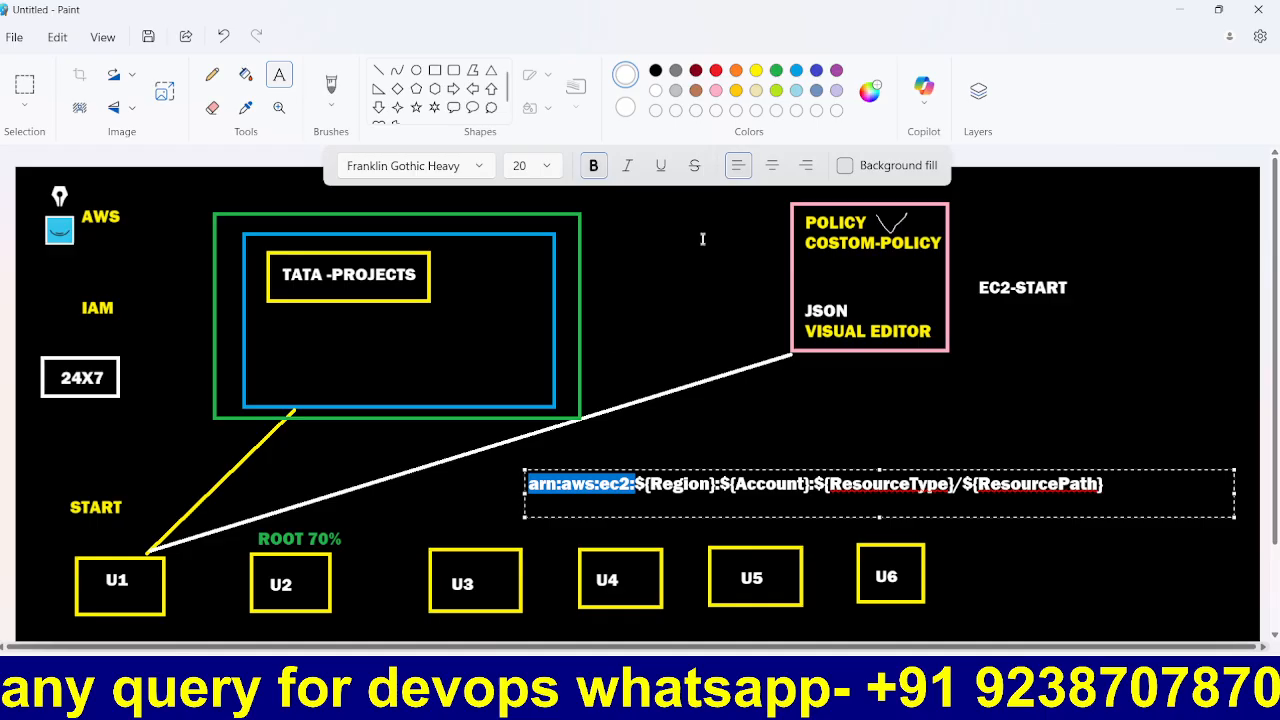
{"action": "left_click", "coordinate": [756, 70]}
{"action": "left_click", "coordinate": [710, 505]}
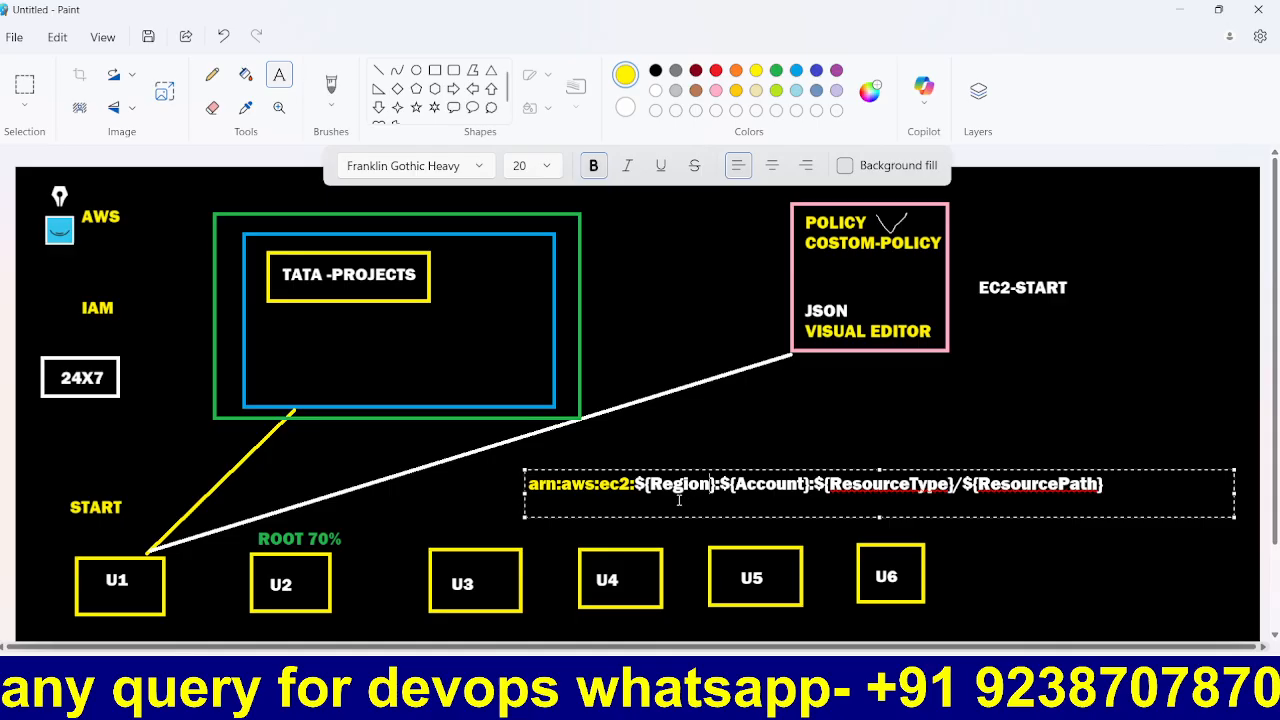
{"action": "left_click_drag", "start_coordinate": [816, 490], "coordinate": [637, 490]}
{"action": "left_click", "coordinate": [797, 489]}
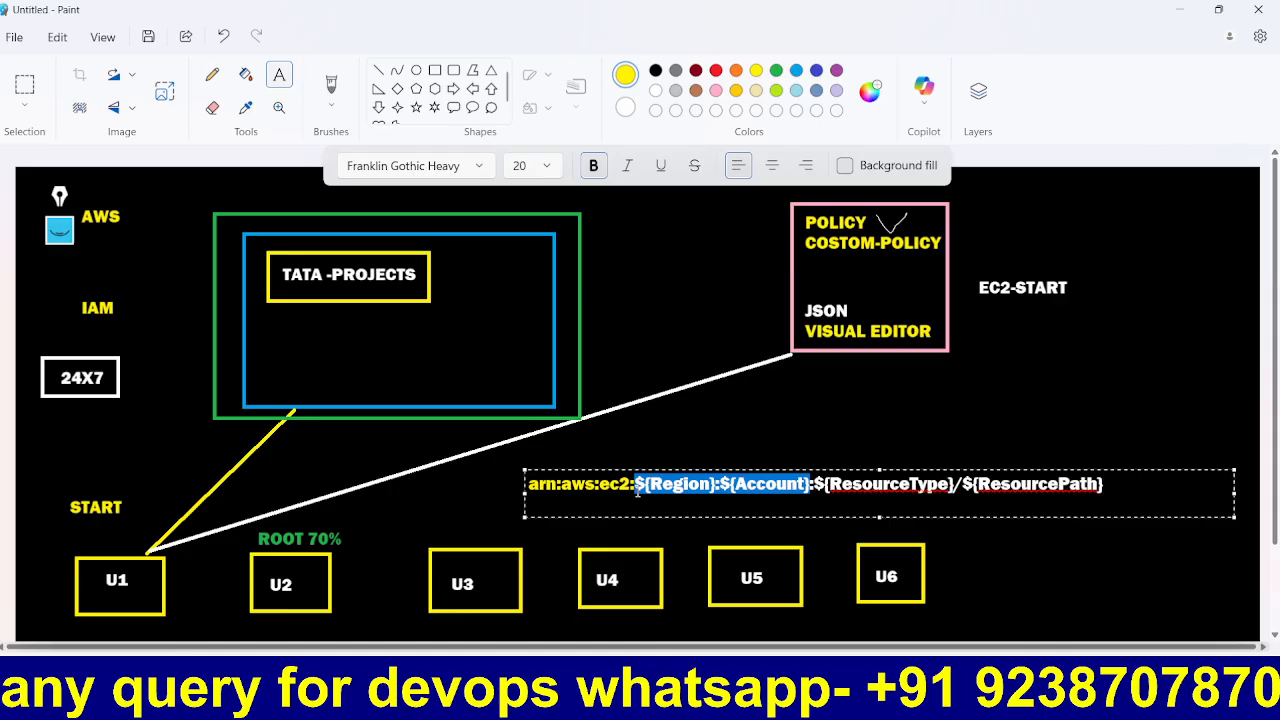
{"action": "left_click", "coordinate": [716, 70]}
{"action": "left_click", "coordinate": [898, 494]}
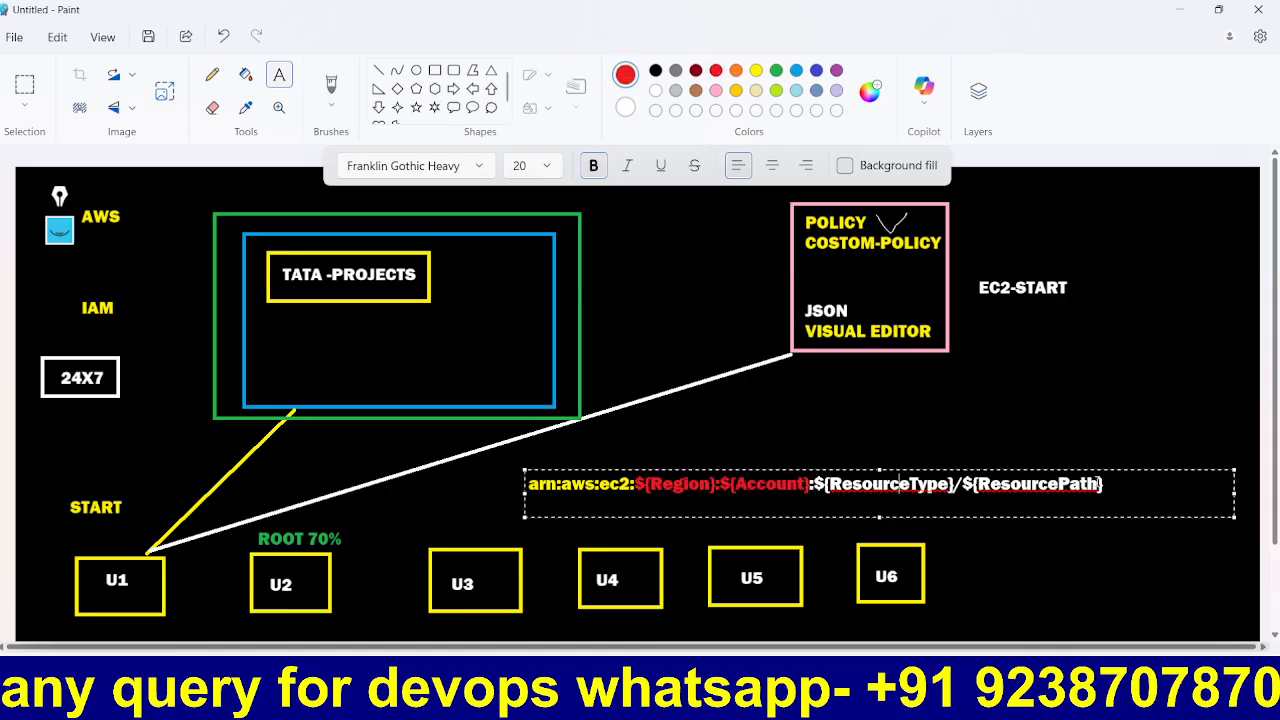
Step: Colour the resource type and path placeholders blue
{"action": "left_click_drag", "start_coordinate": [1102, 485], "coordinate": [820, 497]}
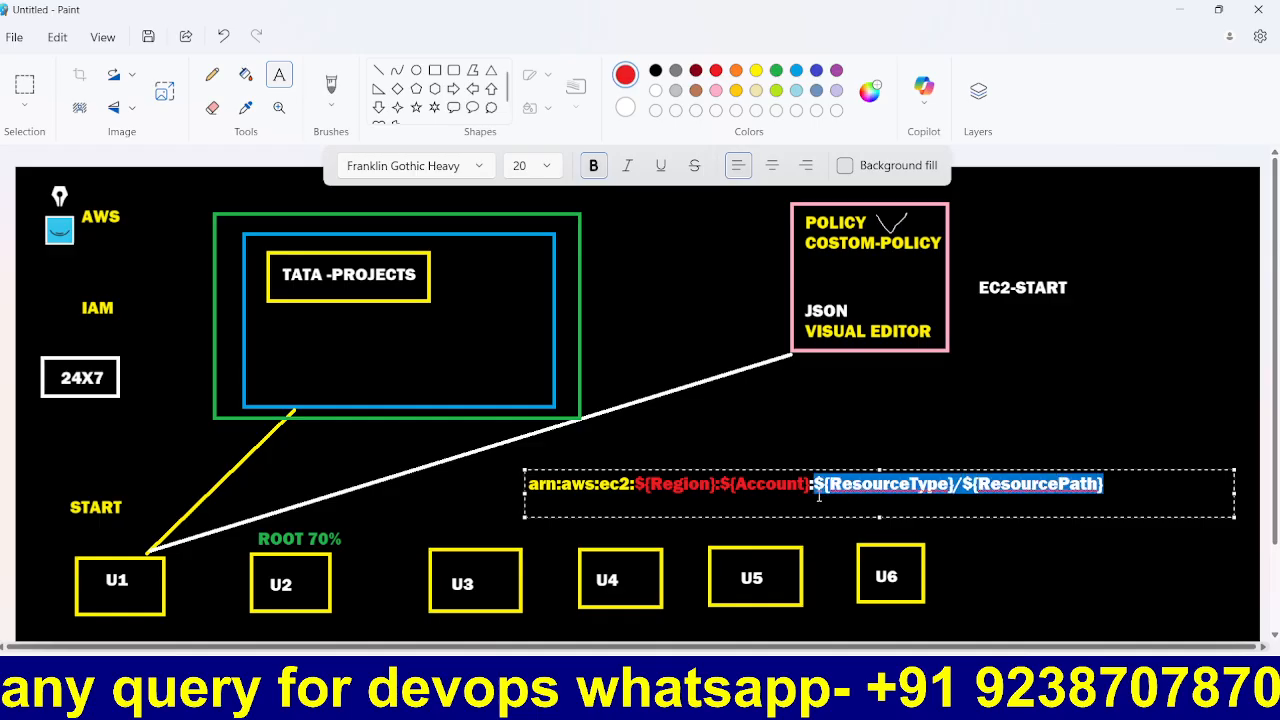
{"action": "left_click", "coordinate": [796, 70]}
{"action": "left_click", "coordinate": [1116, 476]}
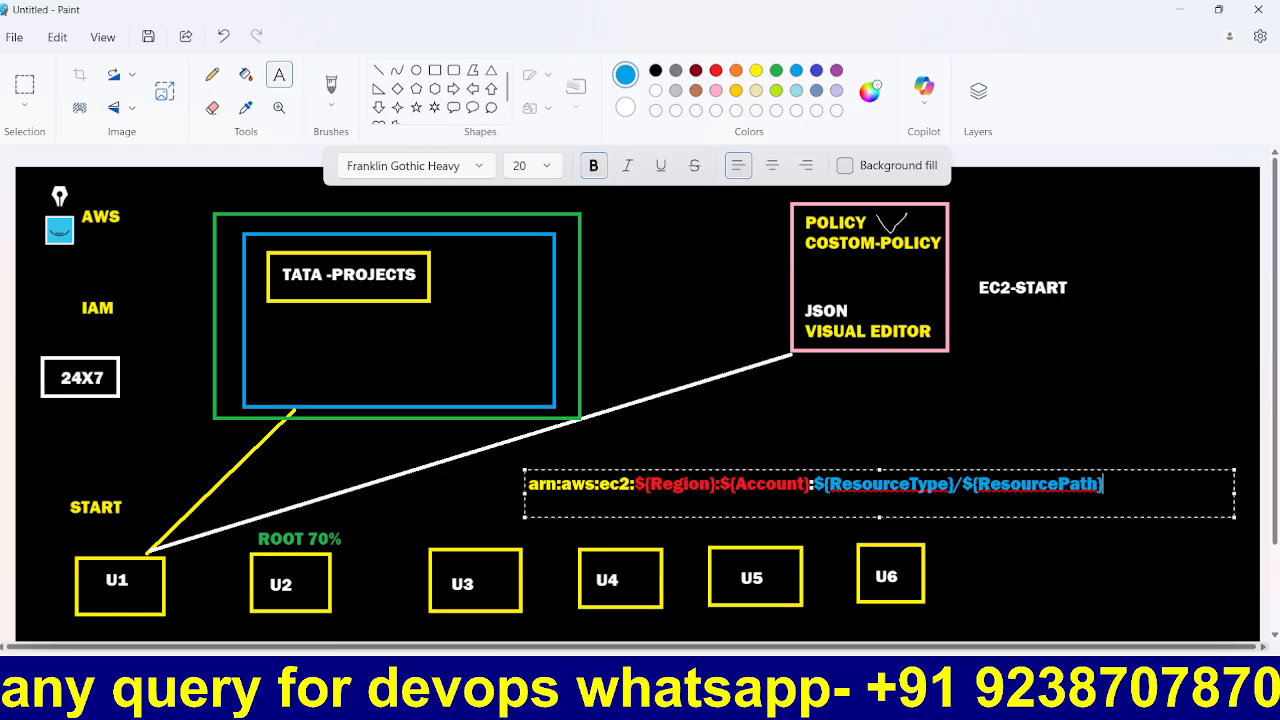
{"action": "key", "text": "alt+Tab"}
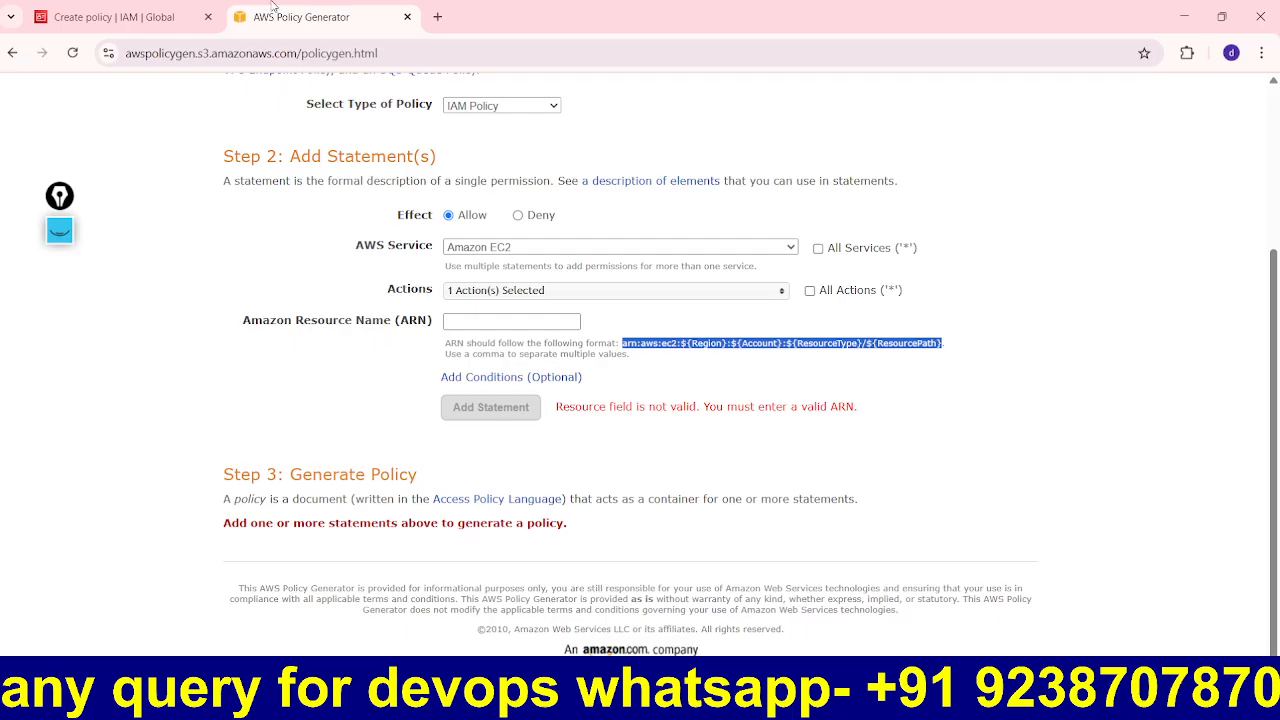
Step: Duplicate the Create policy tab and take the copy to Console Home, leaving the unfinished policy
{"action": "left_click", "coordinate": [172, 8]}
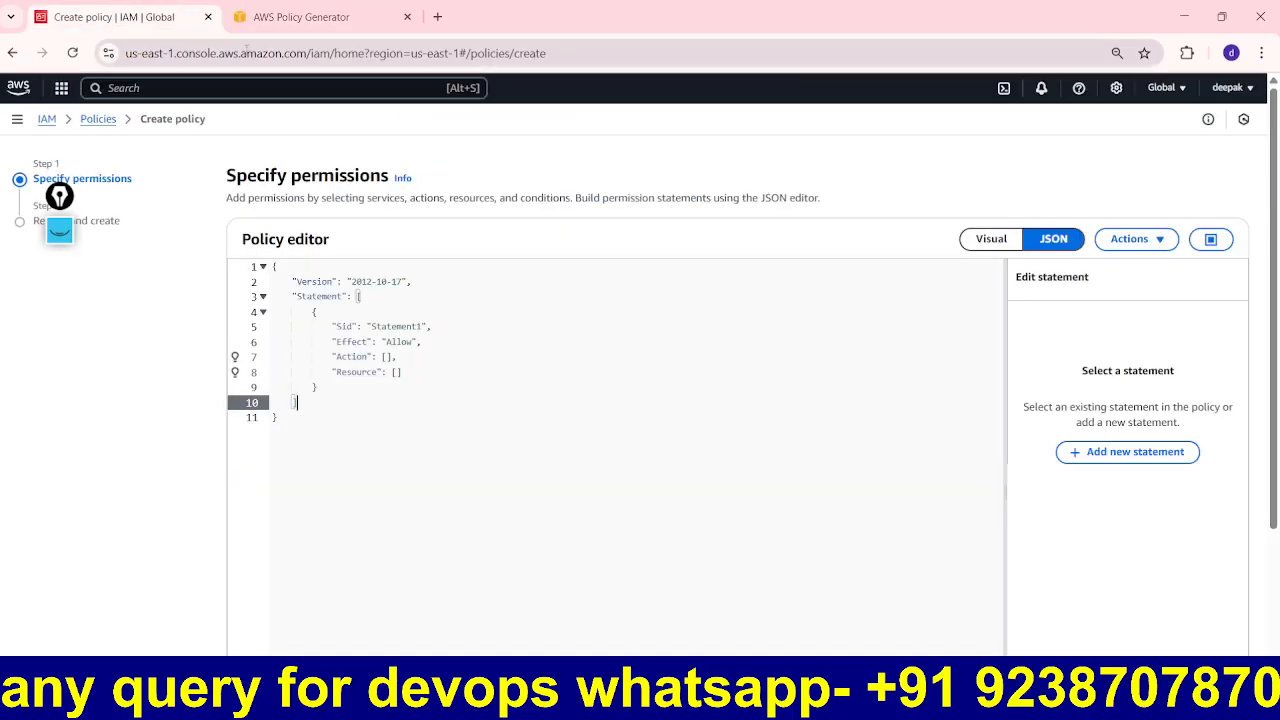
{"action": "right_click", "coordinate": [145, 20]}
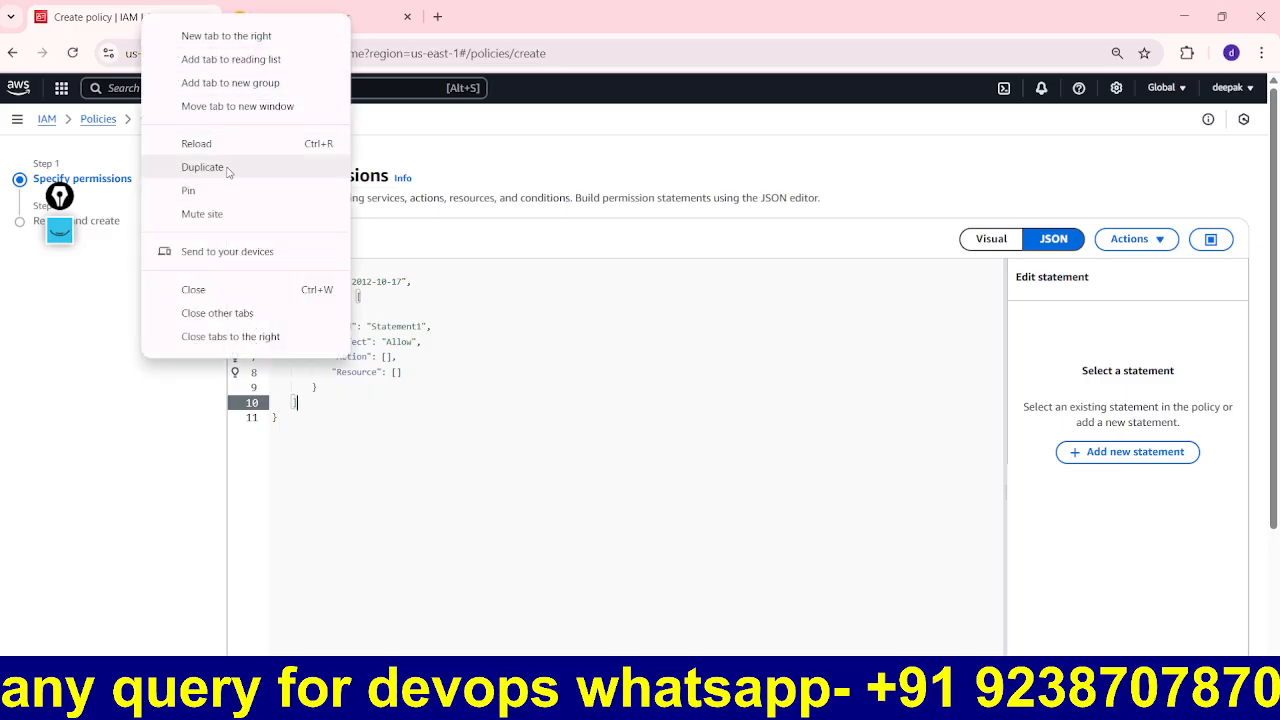
{"action": "left_click", "coordinate": [228, 167]}
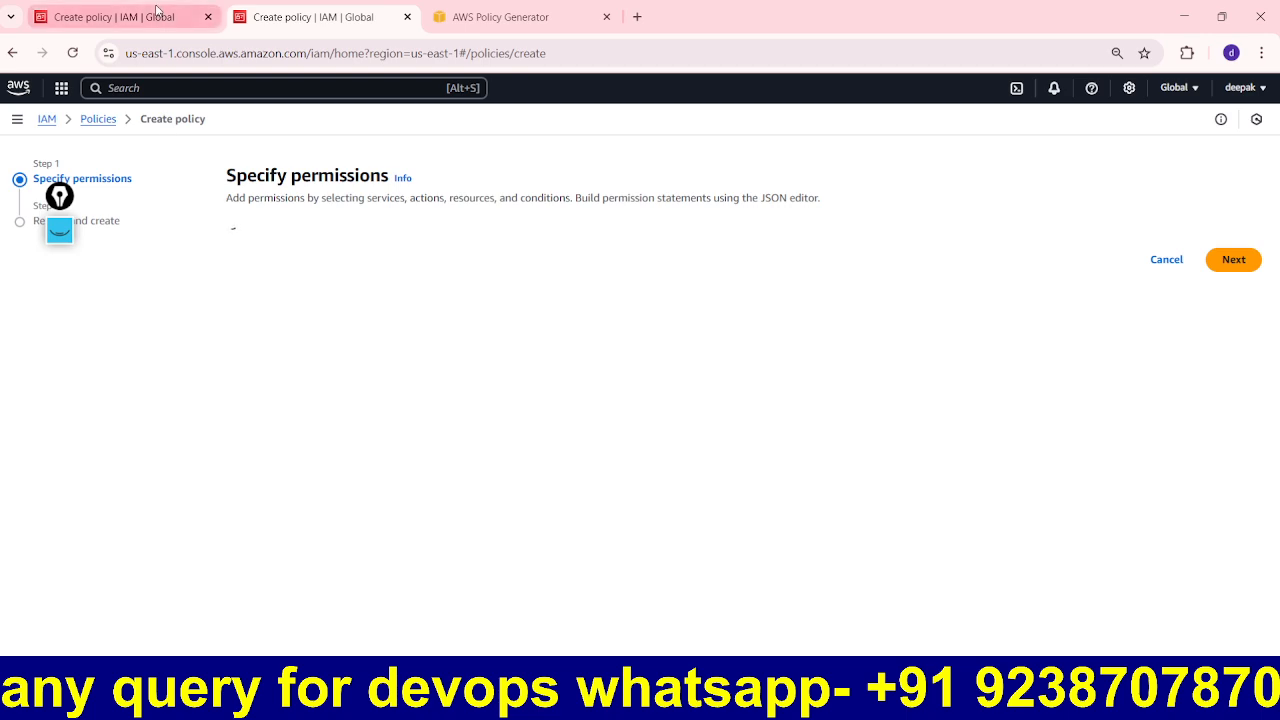
{"action": "left_click", "coordinate": [195, 17]}
{"action": "left_click", "coordinate": [283, 6]}
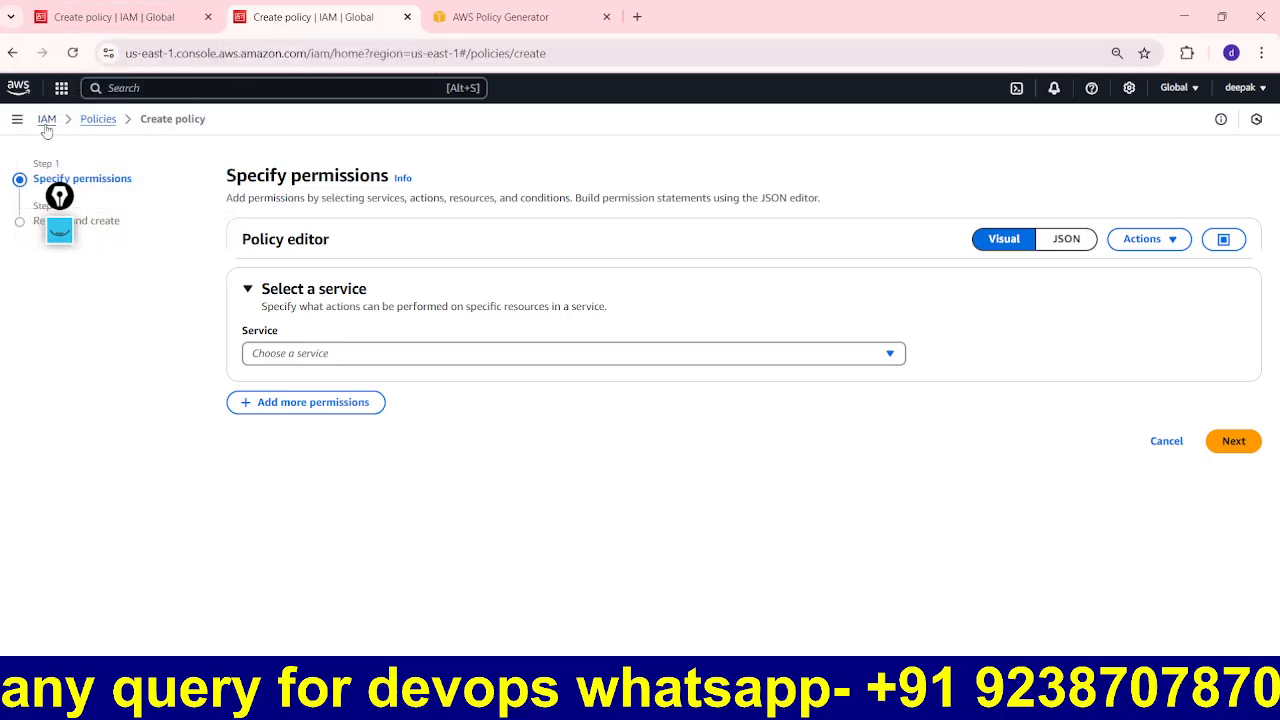
{"action": "left_click", "coordinate": [24, 93]}
{"action": "left_click", "coordinate": [709, 150]}
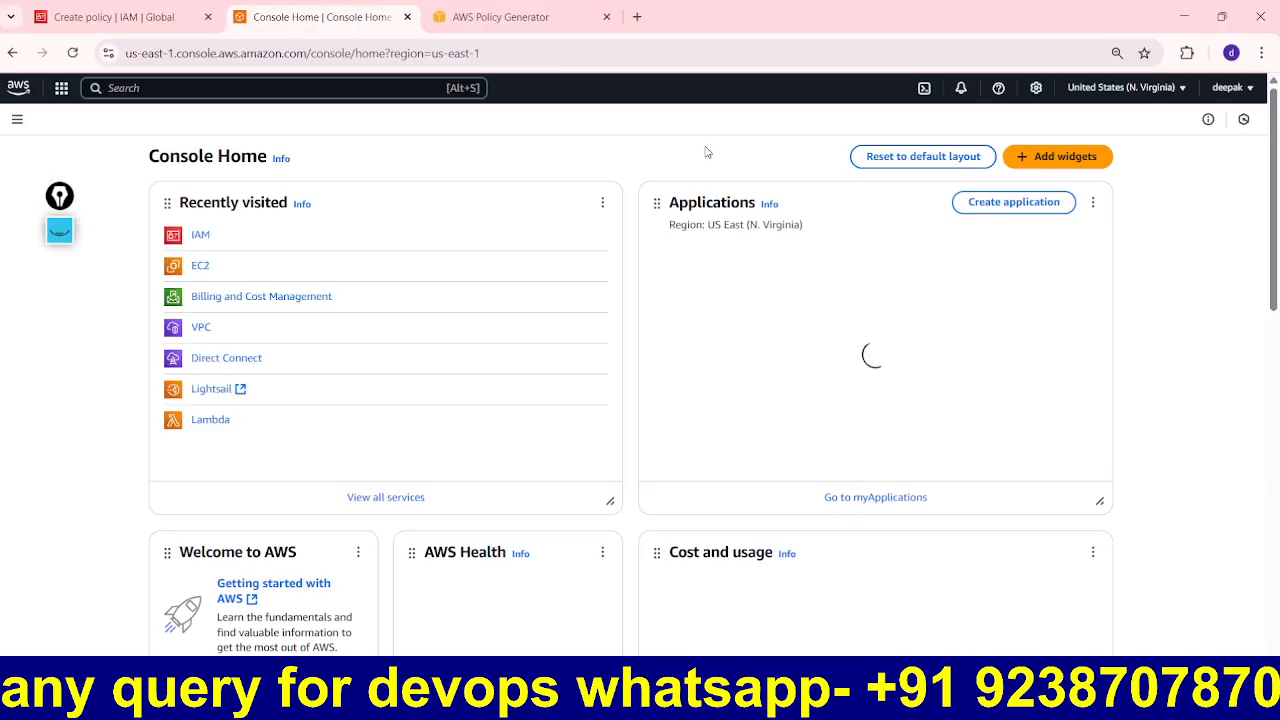
Step: Open the EC2 console and copy the us-east-1 region code from the region selector
{"action": "left_click", "coordinate": [204, 267]}
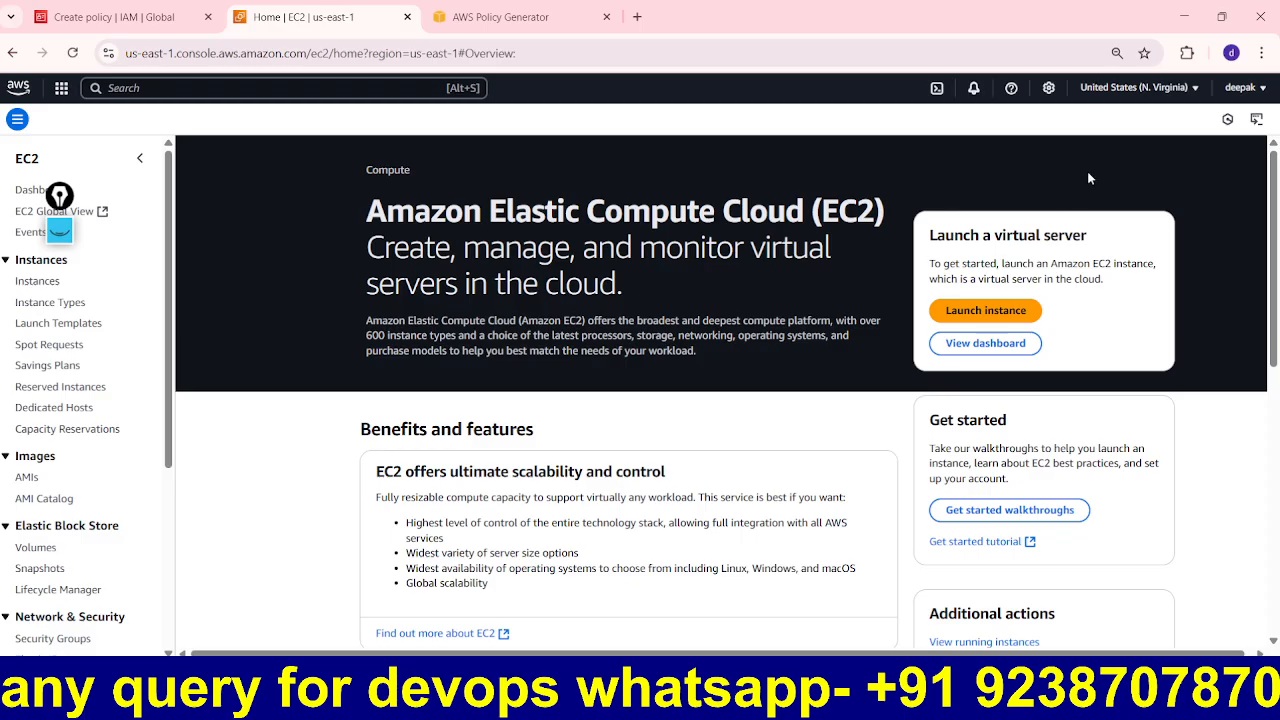
{"action": "left_click", "coordinate": [1140, 88]}
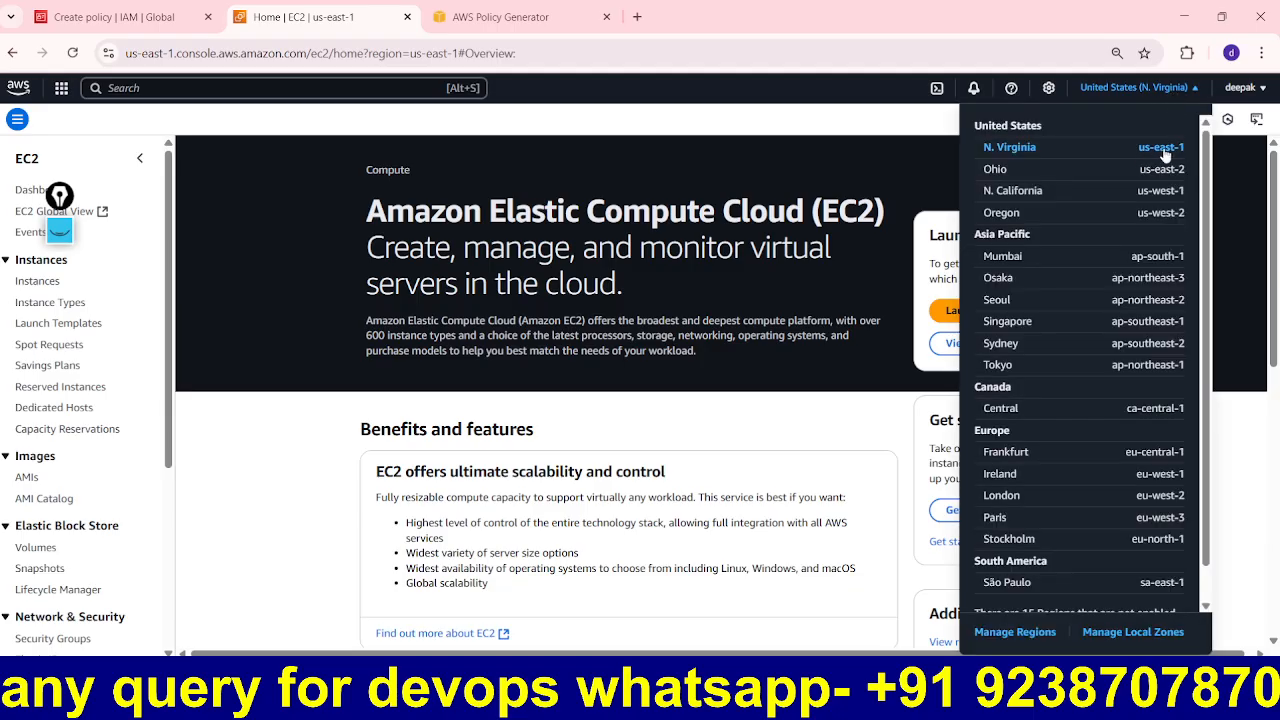
{"action": "left_click_drag", "start_coordinate": [1186, 150], "coordinate": [1140, 149]}
{"action": "right_click", "coordinate": [1150, 148]}
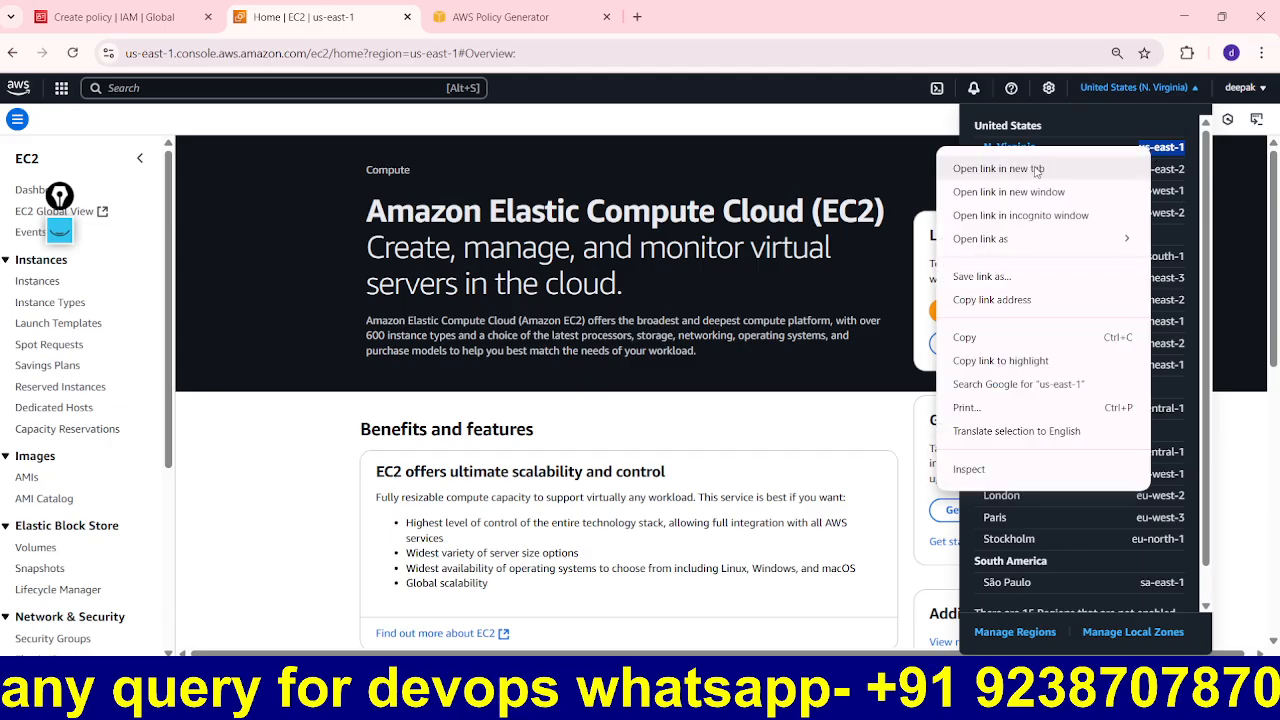
{"action": "left_click", "coordinate": [983, 340]}
Step: Replace ${Region} in the Paint ARN text with us-east-1
{"action": "key", "text": "alt+Tab"}
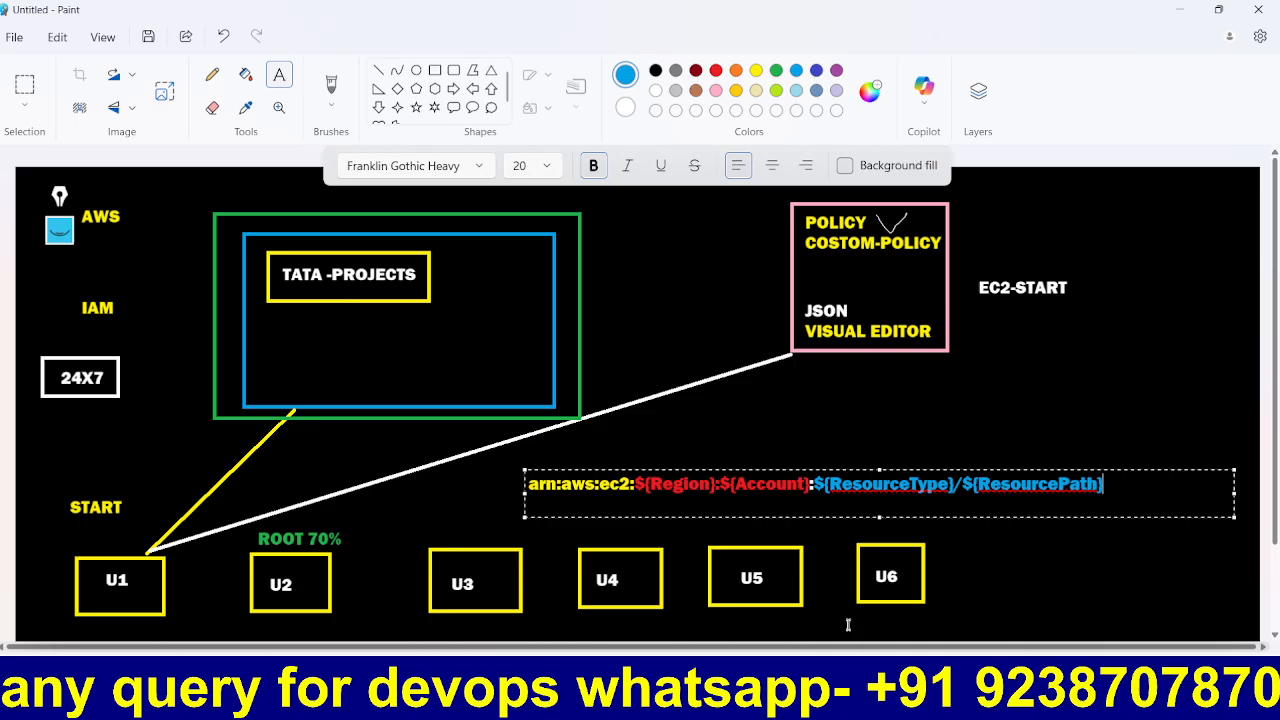
{"action": "left_click_drag", "start_coordinate": [716, 488], "coordinate": [638, 488]}
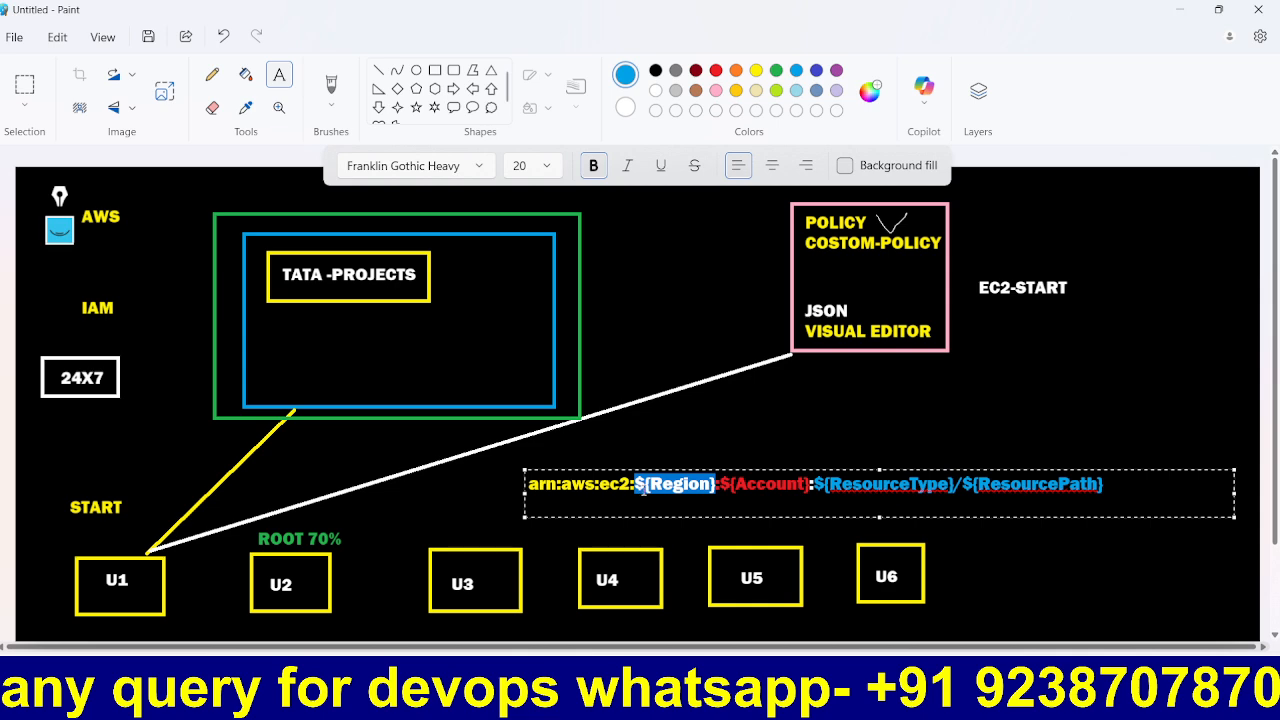
{"action": "key", "text": "ctrl+v"}
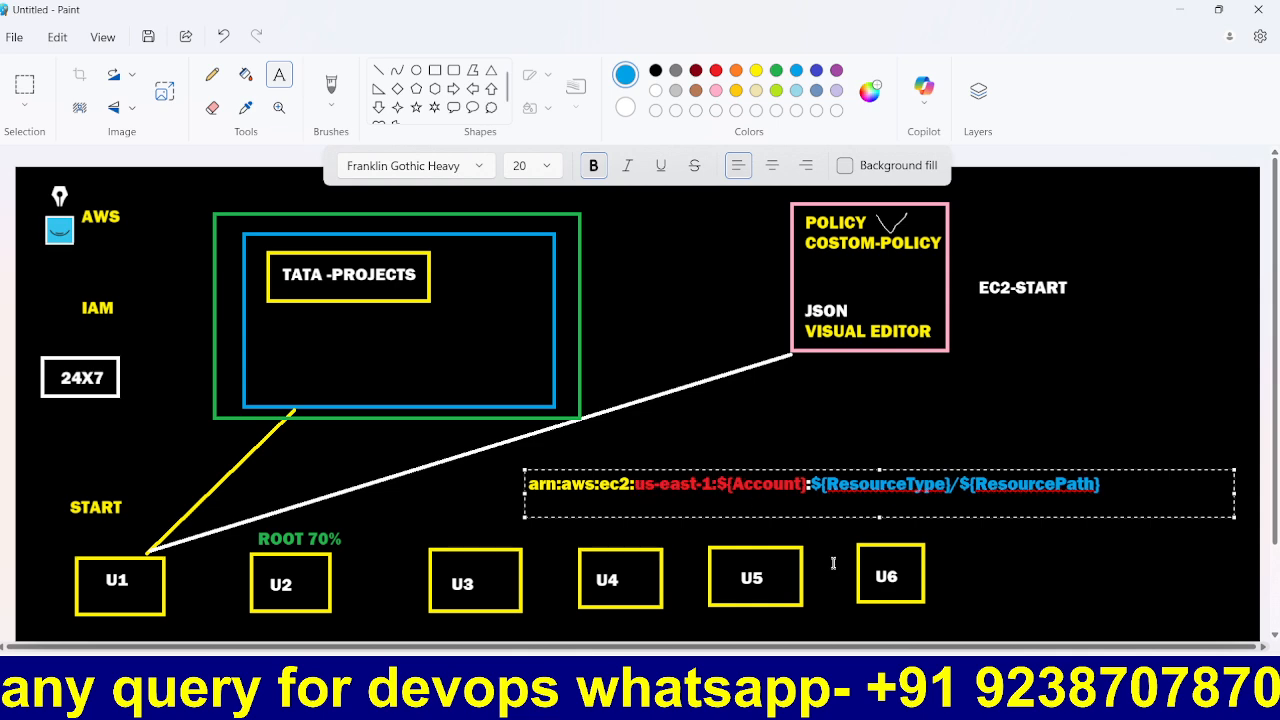
{"action": "key", "text": "alt+Tab"}
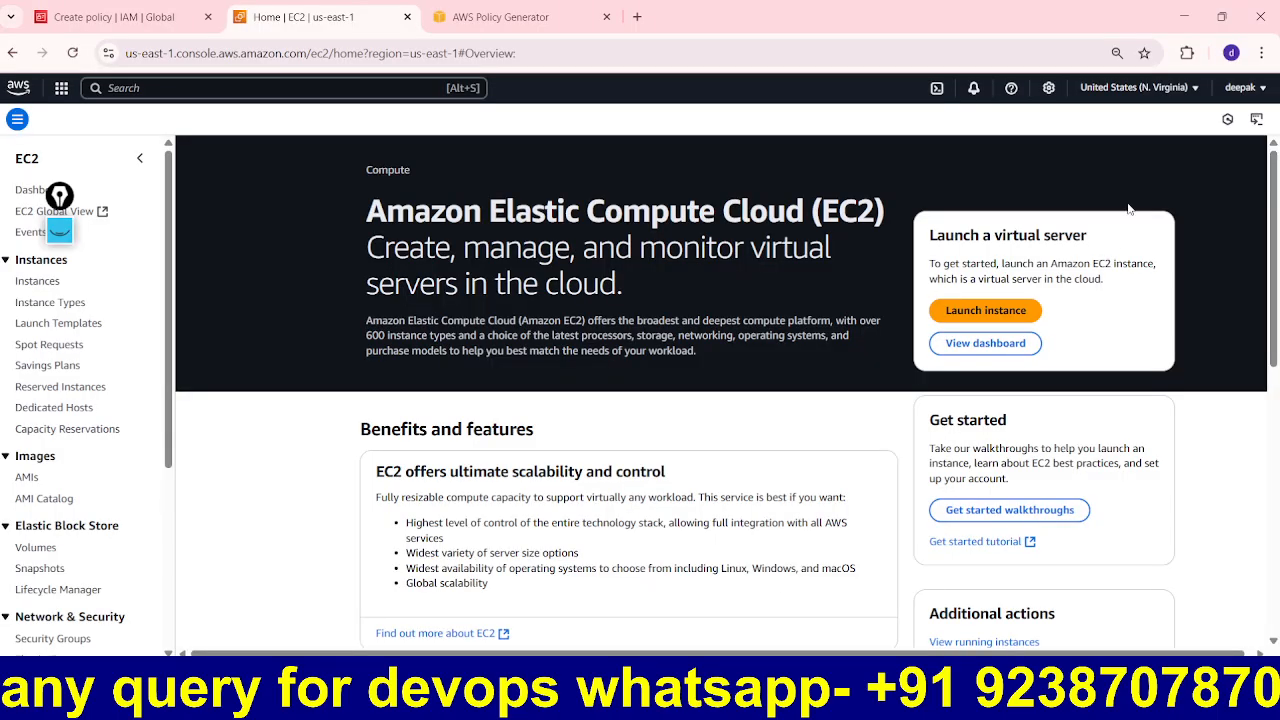
Step: Copy the Account ID from the console's account menu
{"action": "left_click", "coordinate": [1240, 88]}
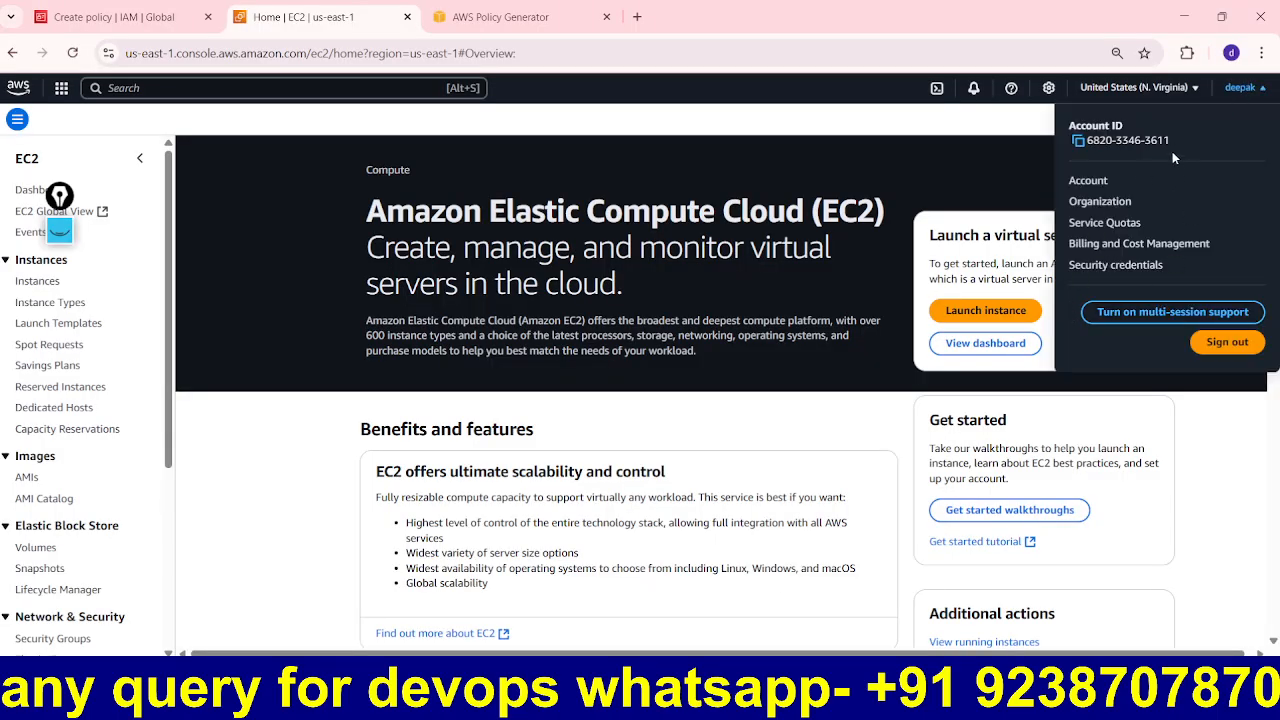
{"action": "left_click", "coordinate": [1079, 142]}
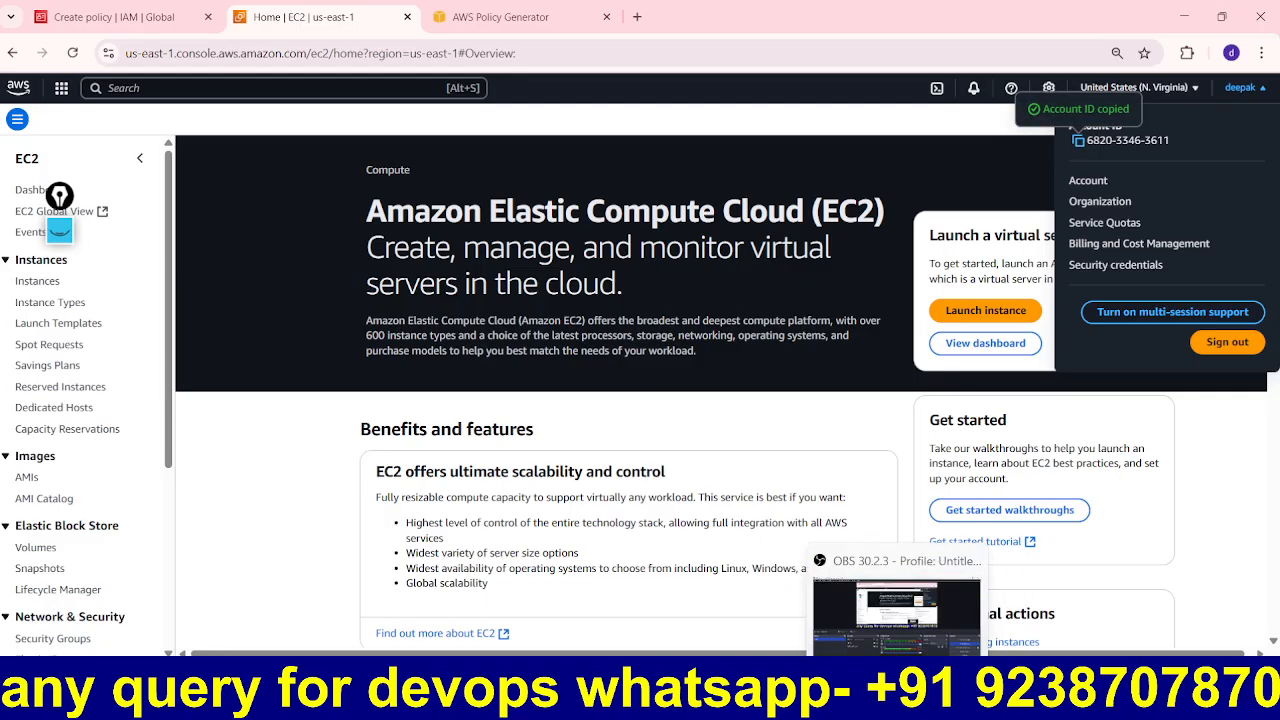
{"action": "left_click", "coordinate": [945, 665]}
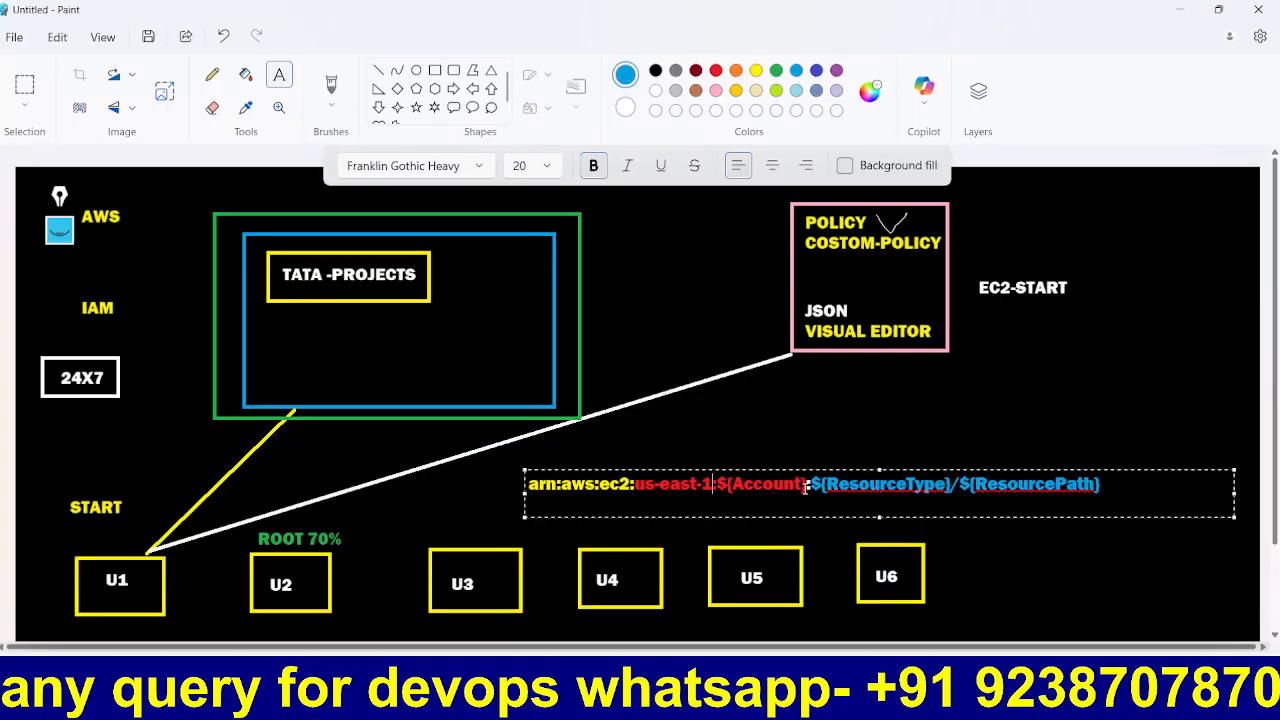
Step: Paste the copied account ID over ${Account} in the Paint ARN
{"action": "left_click_drag", "start_coordinate": [806, 484], "coordinate": [716, 485]}
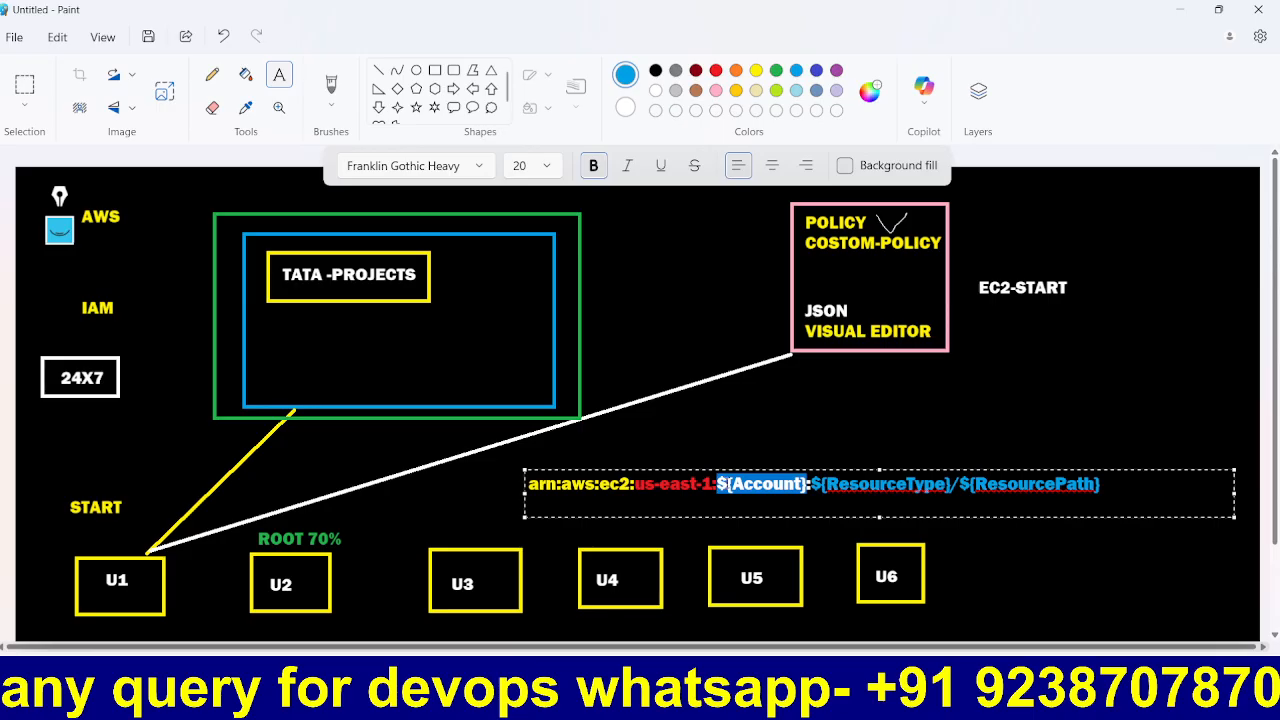
{"action": "key", "text": "ctrl+v"}
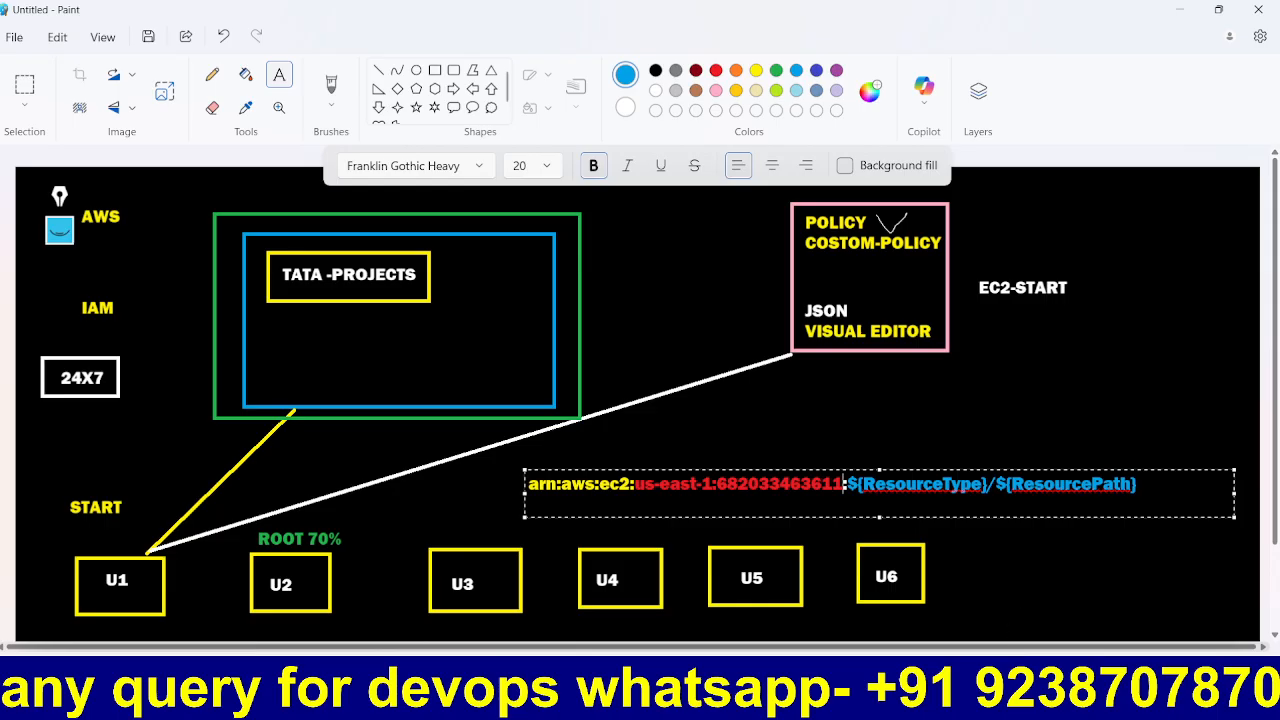
{"action": "key", "text": "alt+Tab"}
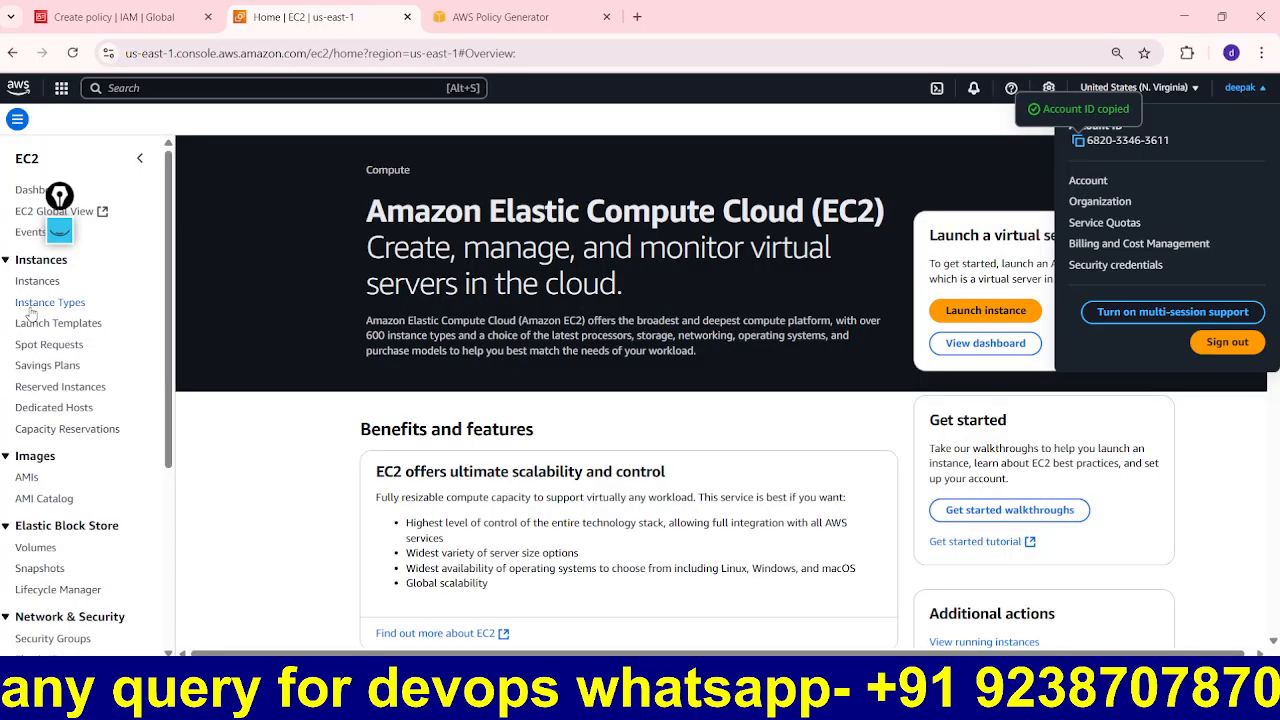
Step: Copy the my-ec2 instance ID from its details page under Instances
{"action": "left_click", "coordinate": [48, 284]}
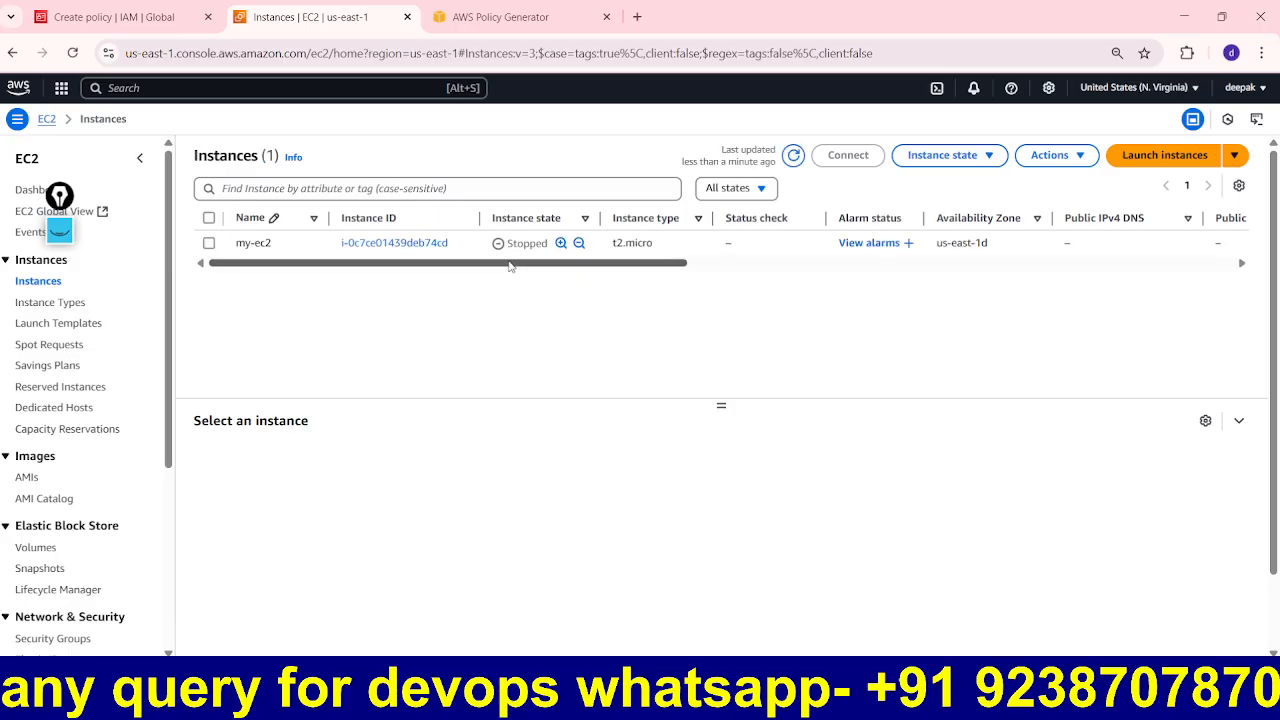
{"action": "left_click", "coordinate": [412, 243]}
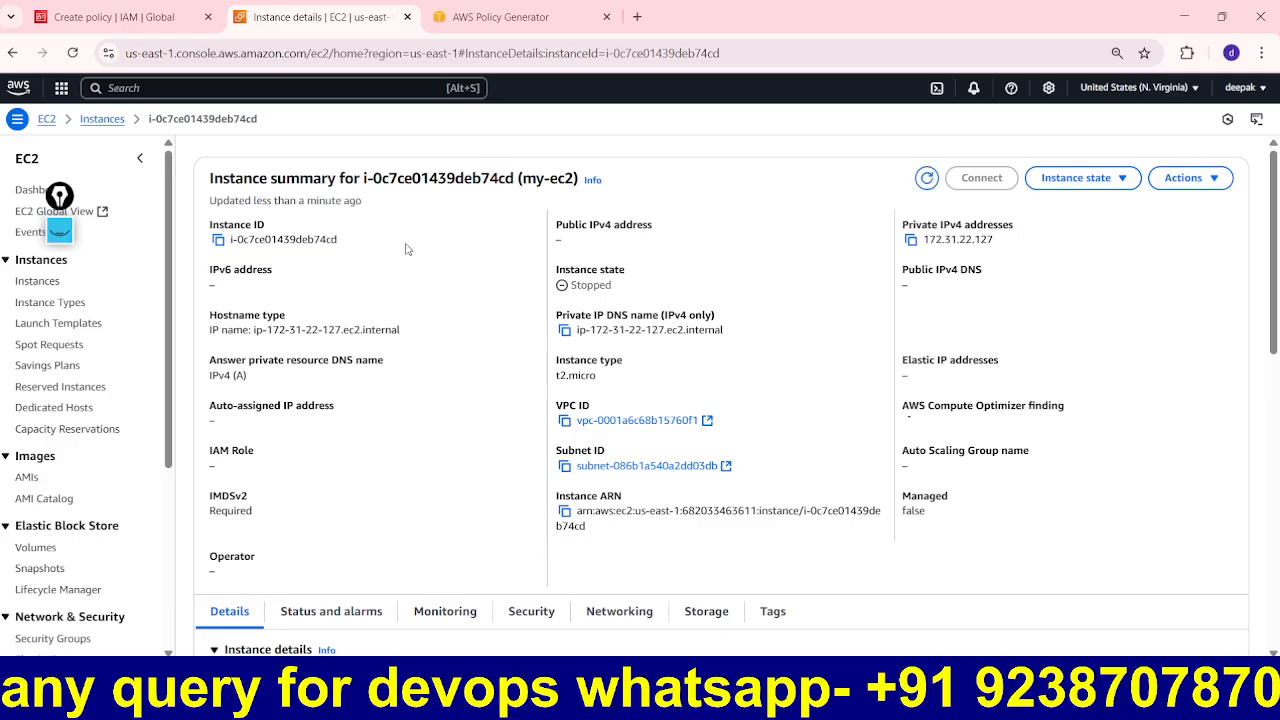
{"action": "left_click", "coordinate": [218, 241]}
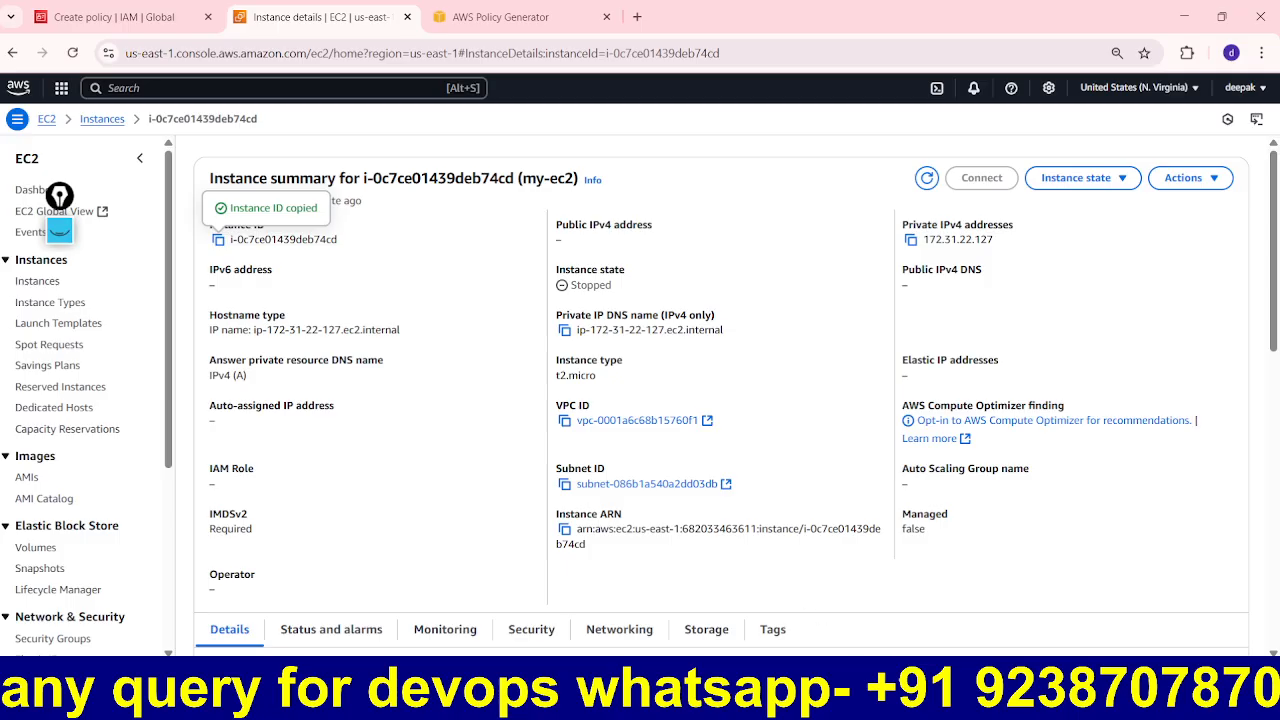
{"action": "left_click", "coordinate": [860, 690]}
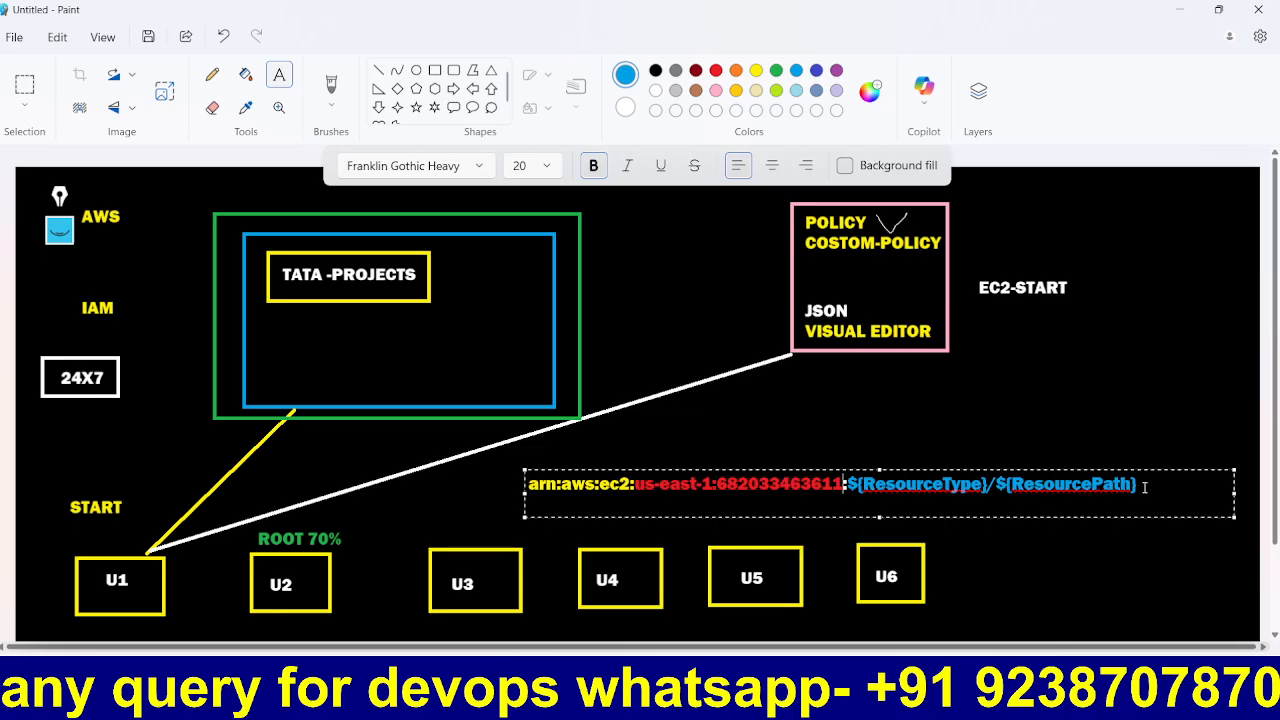
Step: Replace the resource placeholders with instance/i-0c7ce01439deb74cd and copy the complete ARN
{"action": "left_click_drag", "start_coordinate": [1139, 487], "coordinate": [852, 490]}
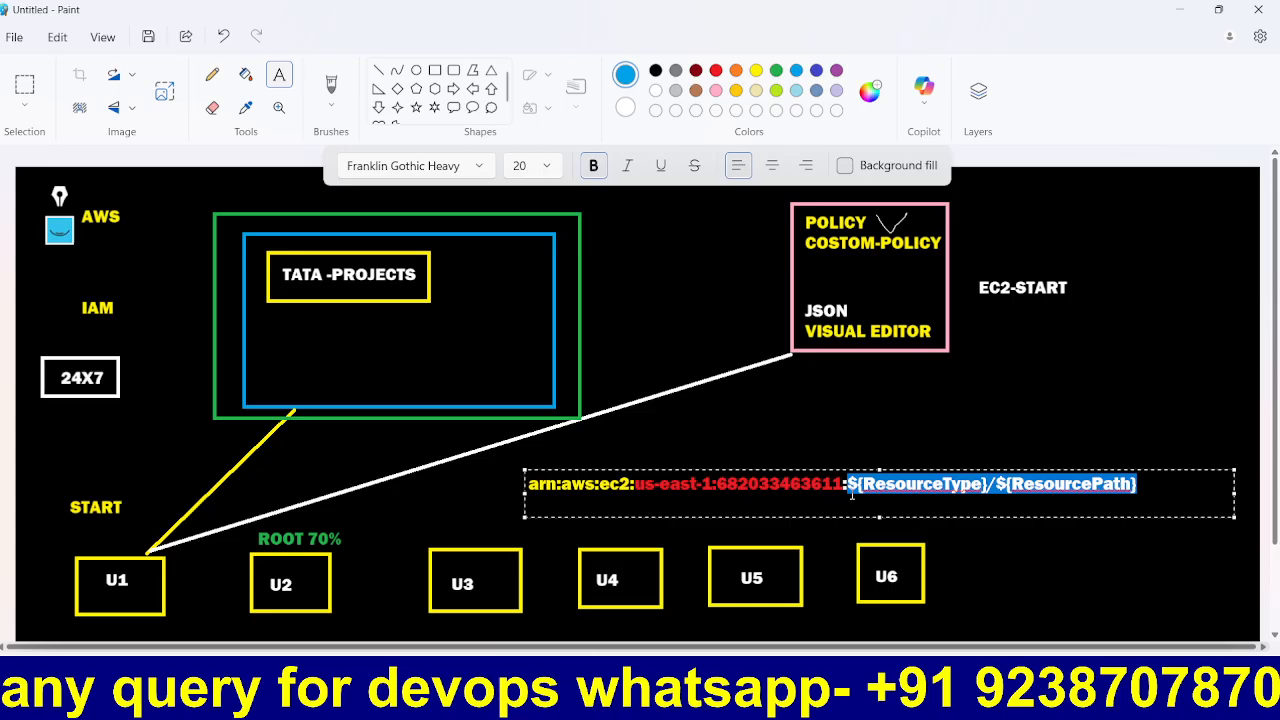
{"action": "key", "text": "BackSpace"}
{"action": "type", "text": "INST"}
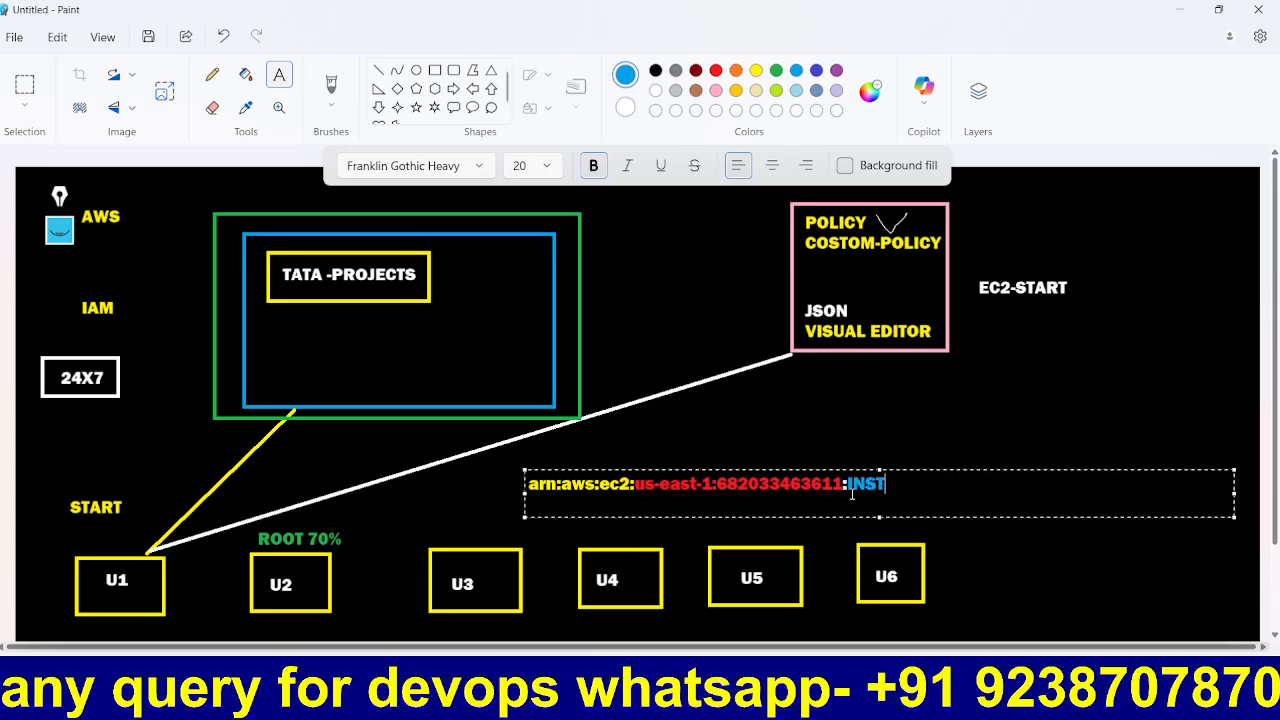
{"action": "type", "text": "ANCE"}
{"action": "key", "text": "BackSpace"}
{"action": "key", "text": "BackSpace"}
{"action": "key", "text": "BackSpace"}
{"action": "key", "text": "BackSpace"}
{"action": "key", "text": "BackSpace"}
{"action": "key", "text": "BackSpace"}
{"action": "key", "text": "BackSpace"}
{"action": "key", "text": "BackSpace"}
{"action": "type", "text": "instance"}
{"action": "key", "text": "BackSpace"}
{"action": "type", "text": "/"}
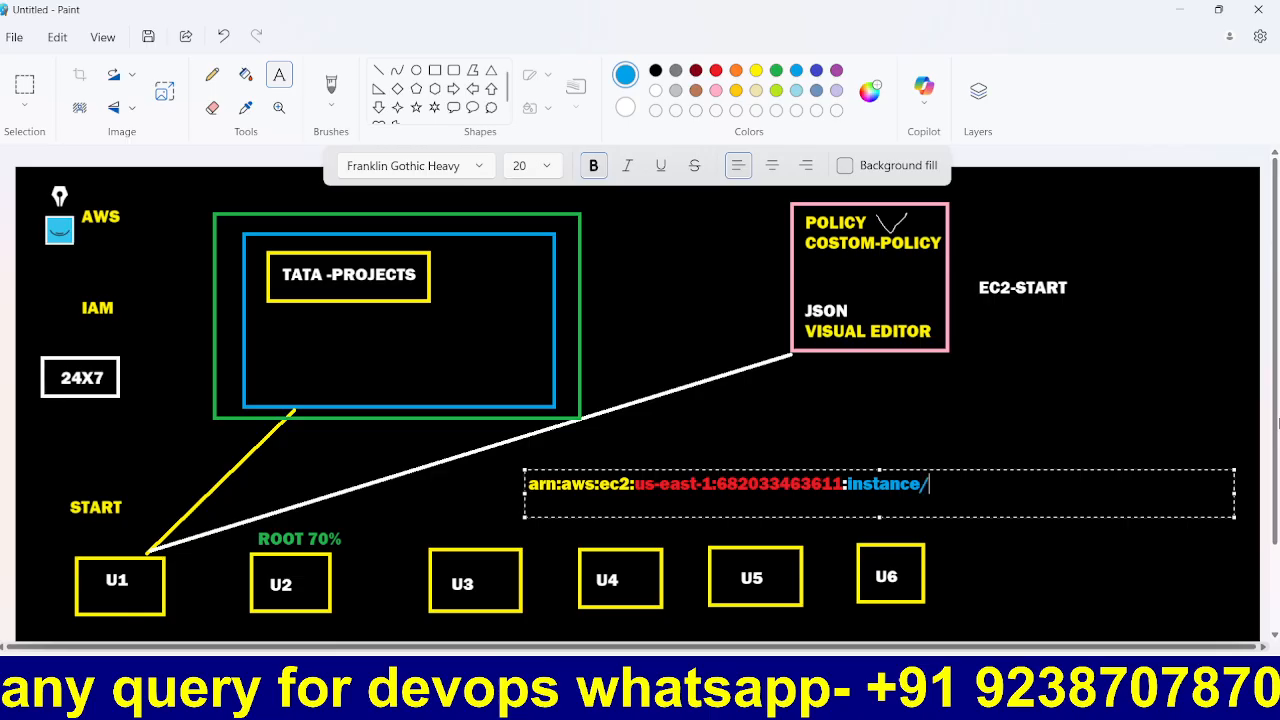
{"action": "key", "text": "ctrl+v"}
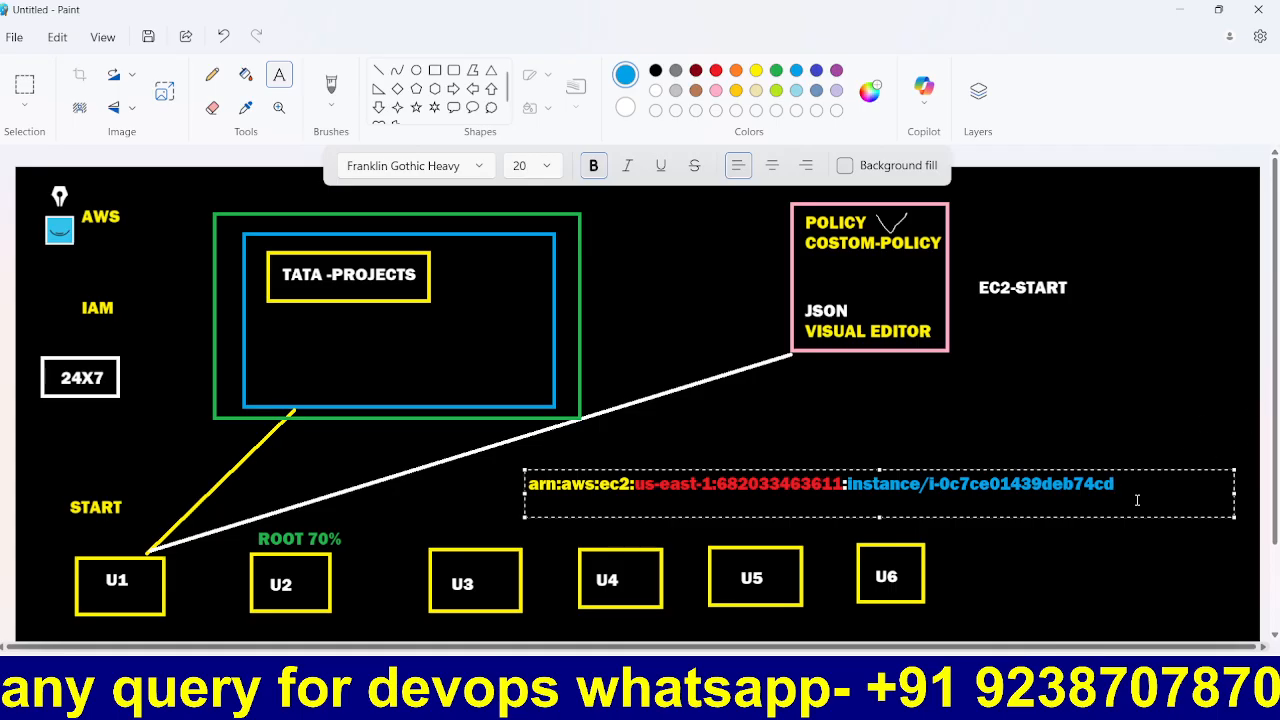
{"action": "left_click_drag", "start_coordinate": [1144, 488], "coordinate": [493, 474]}
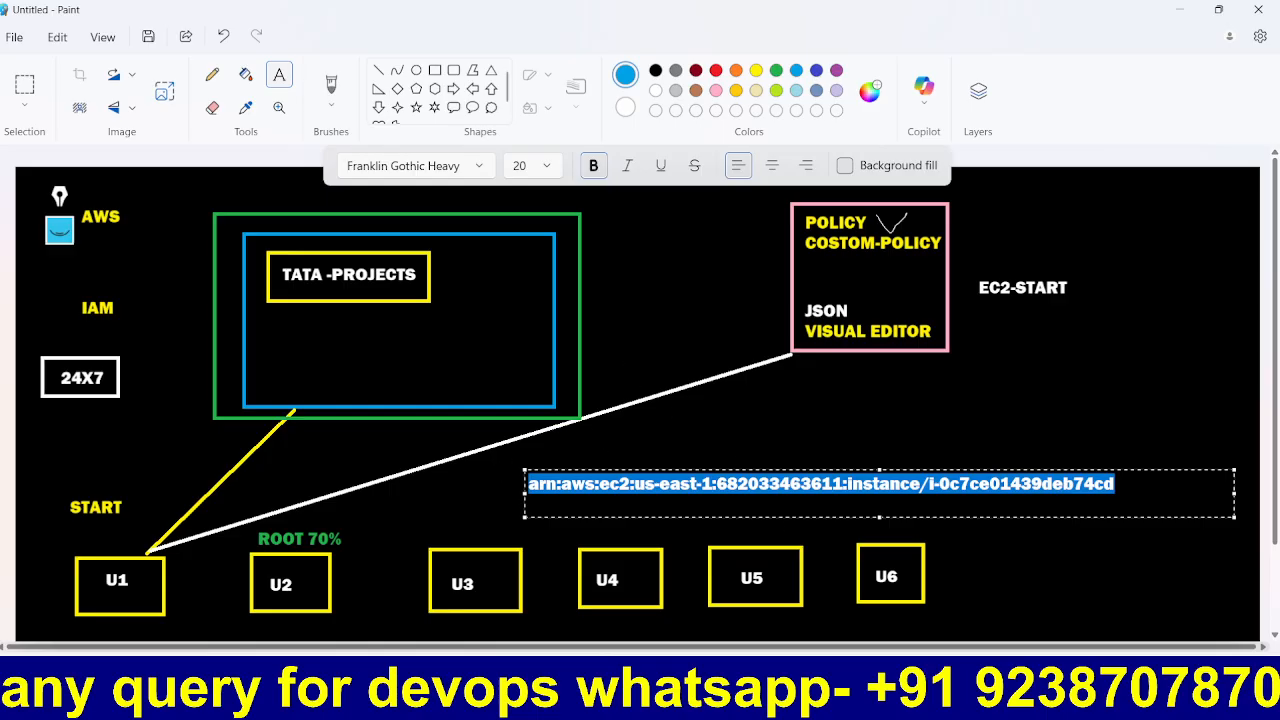
{"action": "key", "text": "alt+Tab"}
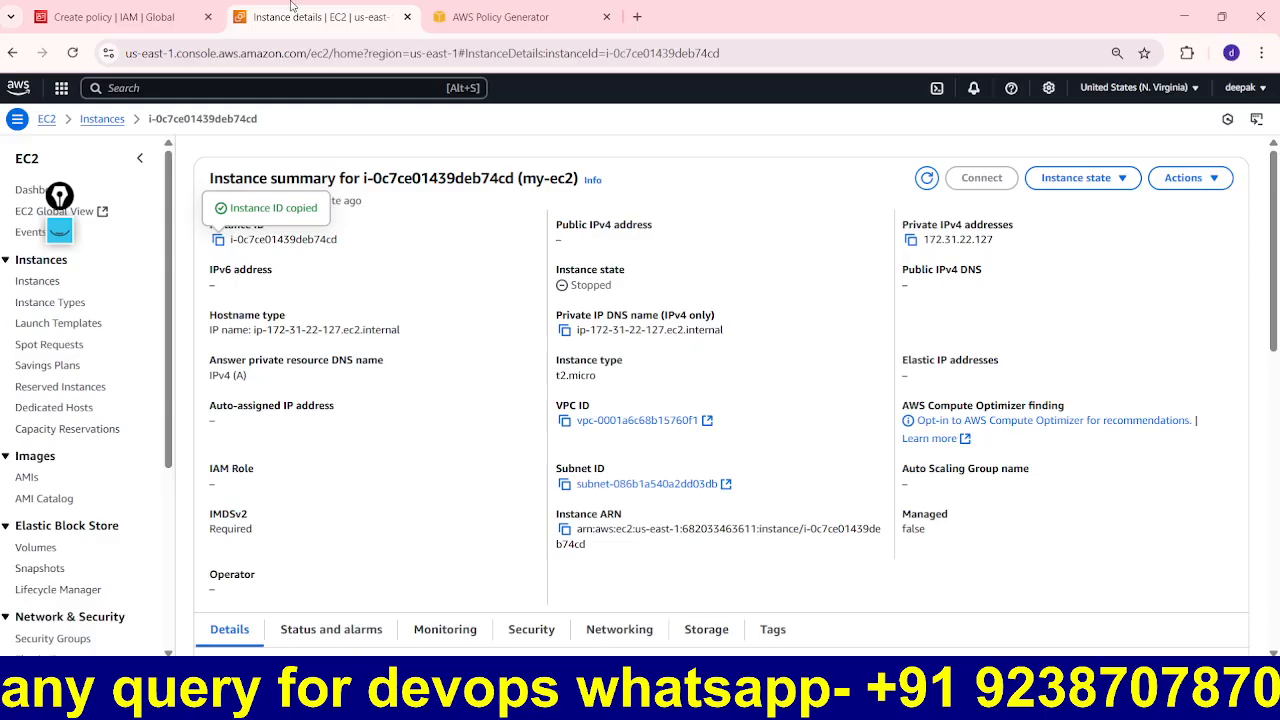
Step: Paste the copied my-ec2 instance ARN into the Policy Generator's ARN field
{"action": "left_click", "coordinate": [474, 10]}
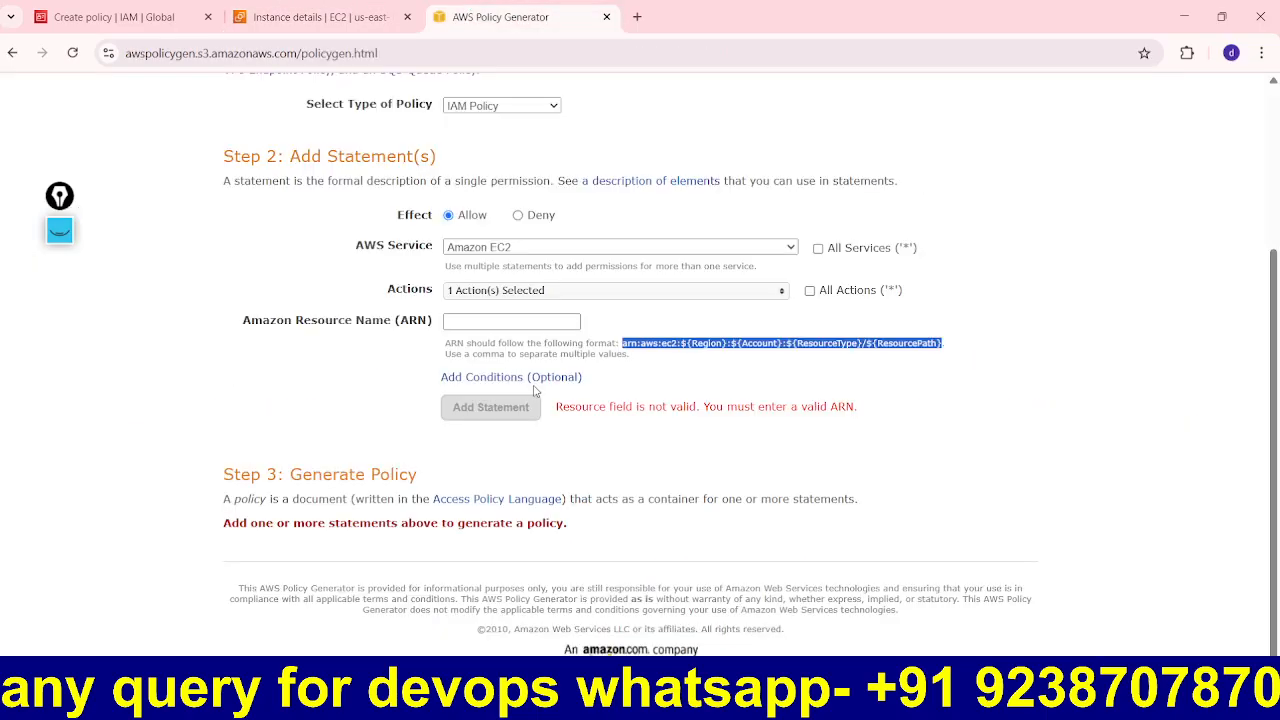
{"action": "left_click", "coordinate": [492, 328]}
{"action": "key", "text": "ctrl+v"}
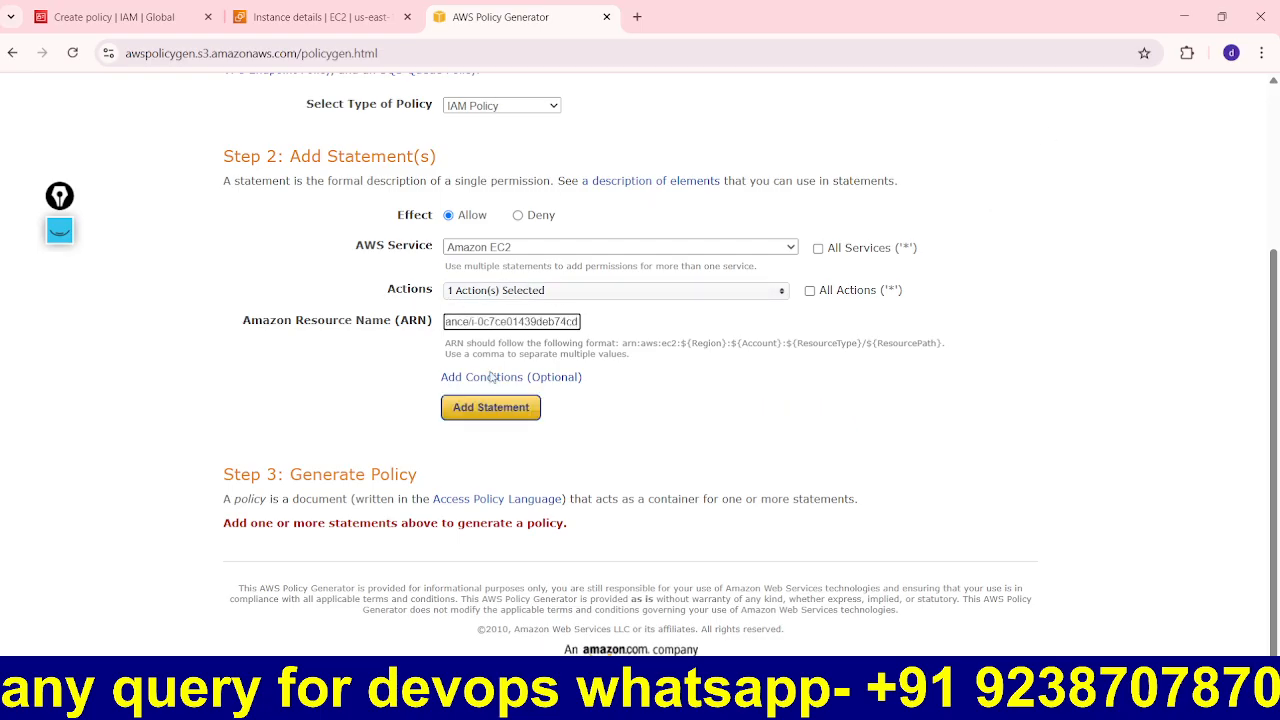
Step: Annotate the ARN format on screen, marking the Instance resource type and ID, then clear the drawings
{"action": "left_click", "coordinate": [59, 230]}
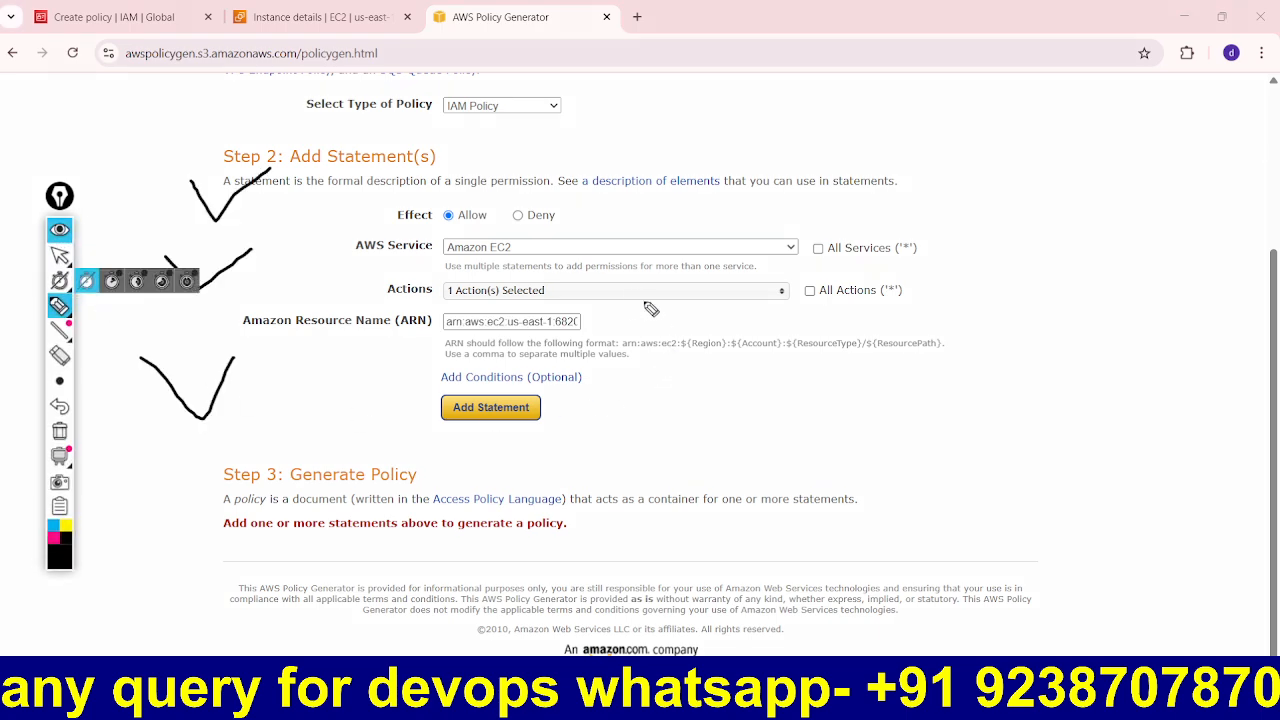
{"action": "mouse_move", "coordinate": [610, 278]}
{"action": "left_mouse_down"}
{"action": "mouse_move", "coordinate": [621, 325]}
{"action": "mouse_move", "coordinate": [628, 307]}
{"action": "mouse_move", "coordinate": [650, 336]}
{"action": "mouse_move", "coordinate": [654, 323]}
{"action": "mouse_move", "coordinate": [675, 327]}
{"action": "mouse_move", "coordinate": [687, 350]}
{"action": "mouse_move", "coordinate": [966, 355]}
{"action": "mouse_move", "coordinate": [900, 322]}
{"action": "mouse_move", "coordinate": [795, 322]}
{"action": "mouse_move", "coordinate": [780, 358]}
{"action": "left_mouse_up"}
{"action": "mouse_move", "coordinate": [765, 404]}
{"action": "left_mouse_down"}
{"action": "mouse_move", "coordinate": [815, 396]}
{"action": "mouse_move", "coordinate": [878, 472]}
{"action": "mouse_move", "coordinate": [1000, 413]}
{"action": "mouse_move", "coordinate": [1034, 423]}
{"action": "left_mouse_up"}
{"action": "left_click_drag", "start_coordinate": [901, 460], "coordinate": [1013, 429]}
{"action": "mouse_move", "coordinate": [1057, 361]}
{"action": "left_mouse_down"}
{"action": "mouse_move", "coordinate": [1051, 423]}
{"action": "mouse_move", "coordinate": [1086, 408]}
{"action": "mouse_move", "coordinate": [1114, 429]}
{"action": "mouse_move", "coordinate": [1130, 420]}
{"action": "left_mouse_up"}
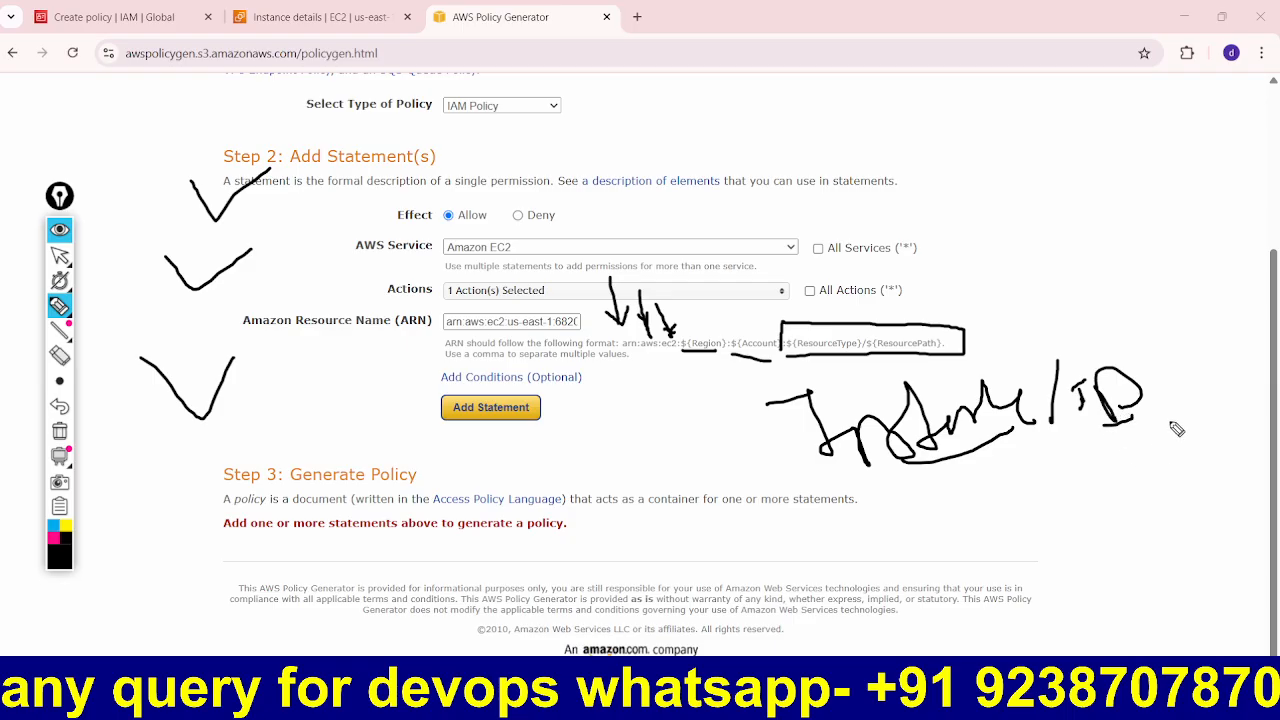
{"action": "mouse_move", "coordinate": [1110, 428]}
{"action": "left_mouse_down"}
{"action": "mouse_move", "coordinate": [1166, 418]}
{"action": "mouse_move", "coordinate": [1152, 437]}
{"action": "left_mouse_up"}
{"action": "mouse_move", "coordinate": [1014, 490]}
{"action": "left_mouse_down"}
{"action": "mouse_move", "coordinate": [1029, 522]}
{"action": "mouse_move", "coordinate": [1012, 519]}
{"action": "mouse_move", "coordinate": [1050, 518]}
{"action": "mouse_move", "coordinate": [1024, 476]}
{"action": "mouse_move", "coordinate": [1022, 544]}
{"action": "mouse_move", "coordinate": [1058, 540]}
{"action": "left_mouse_up"}
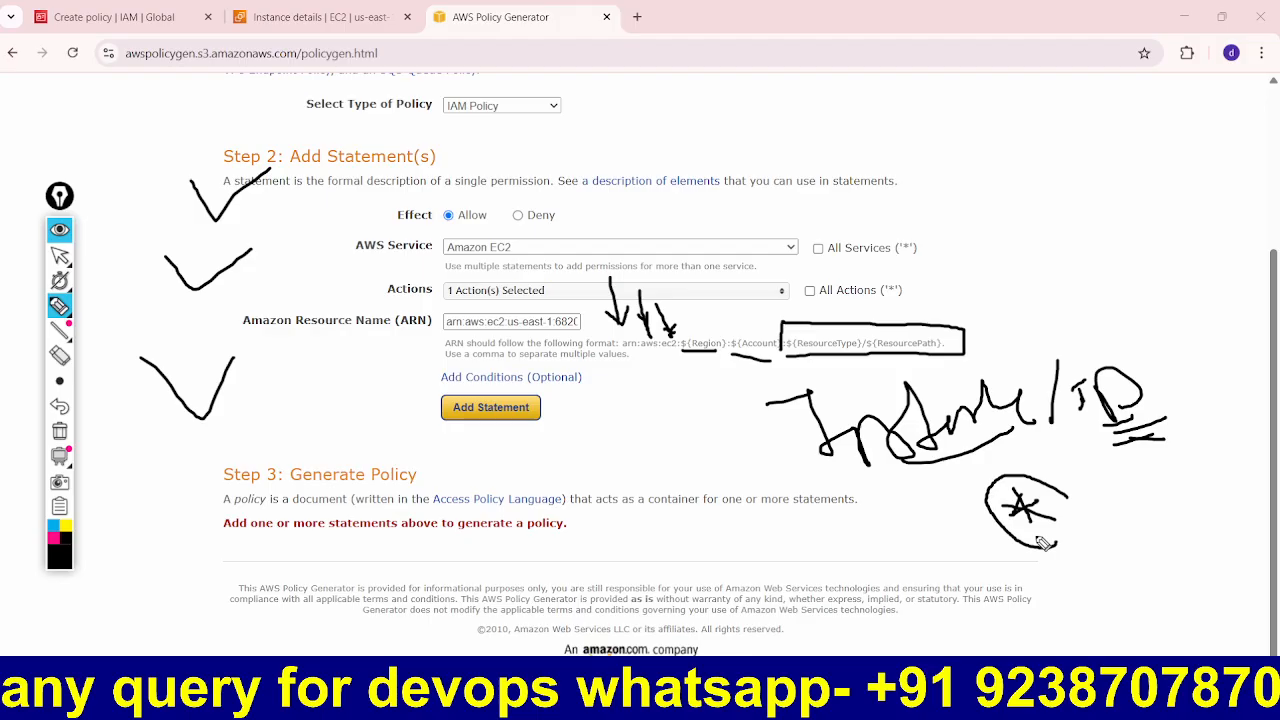
{"action": "left_click", "coordinate": [59, 228]}
Step: Add the StartInstances statement, generate the policy, and select the resulting JSON to bring back to IAM
{"action": "left_click", "coordinate": [502, 407]}
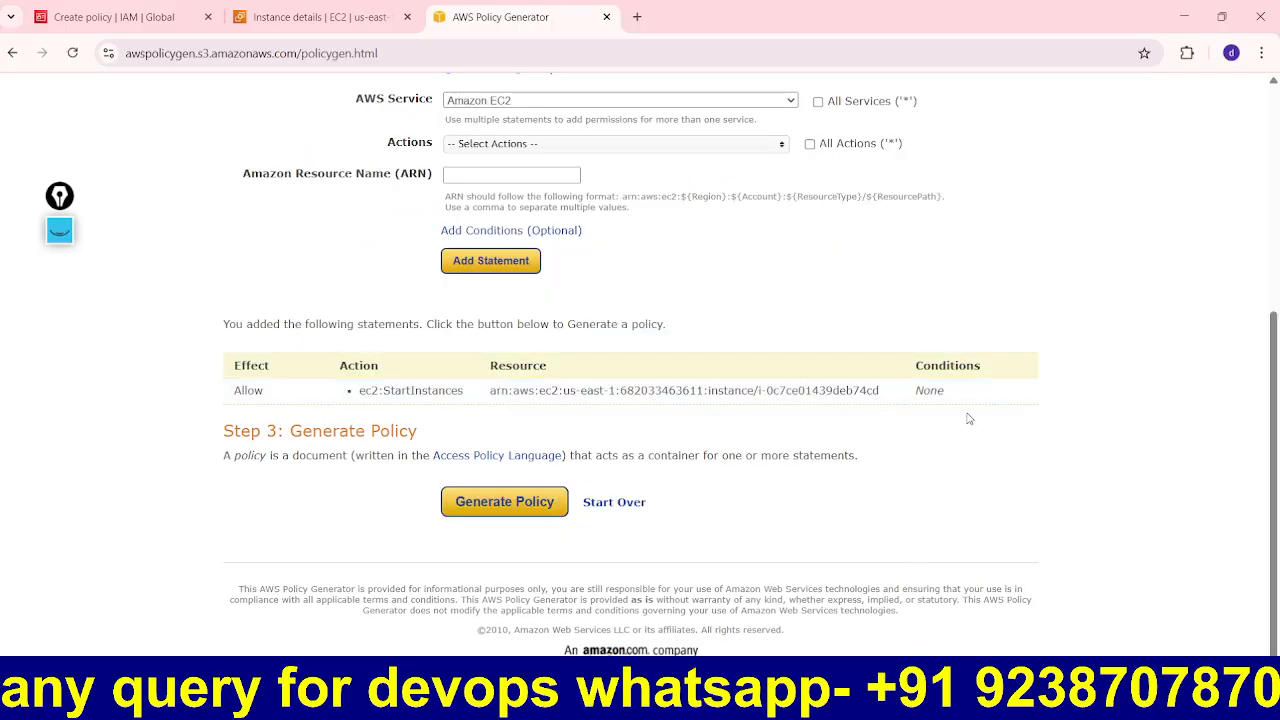
{"action": "left_click", "coordinate": [495, 508]}
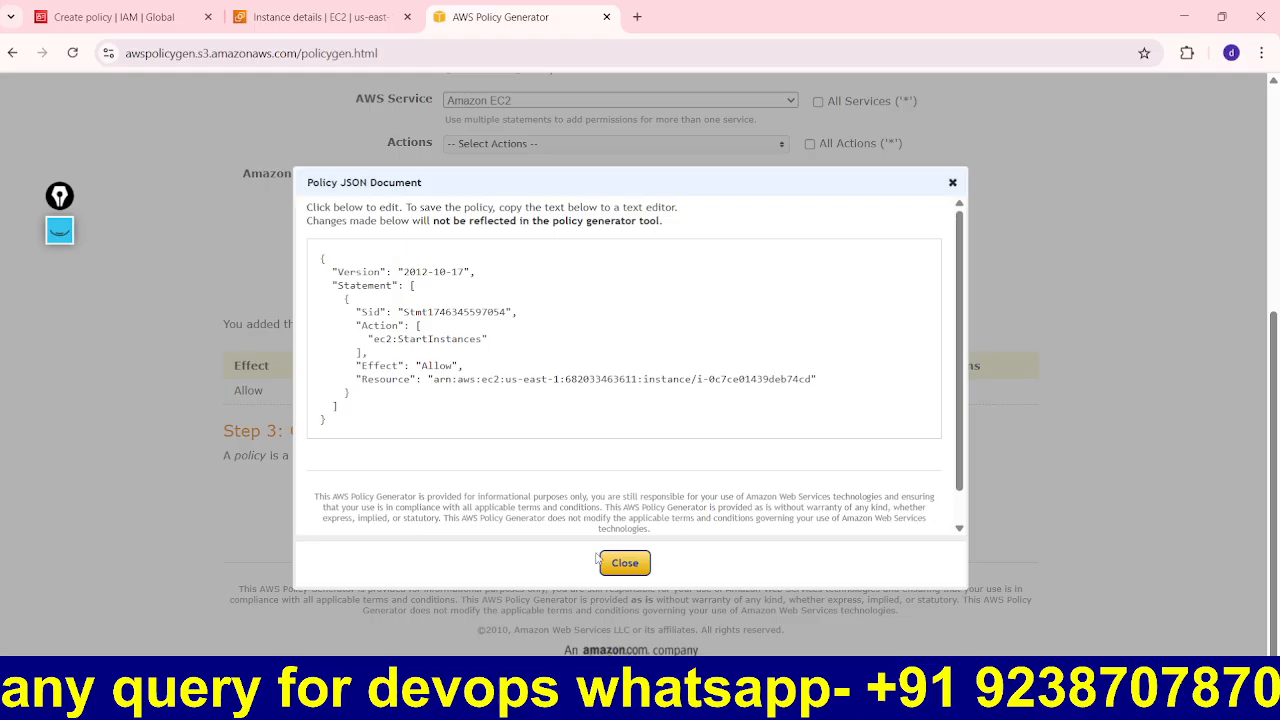
{"action": "left_click_drag", "start_coordinate": [324, 420], "coordinate": [296, 254]}
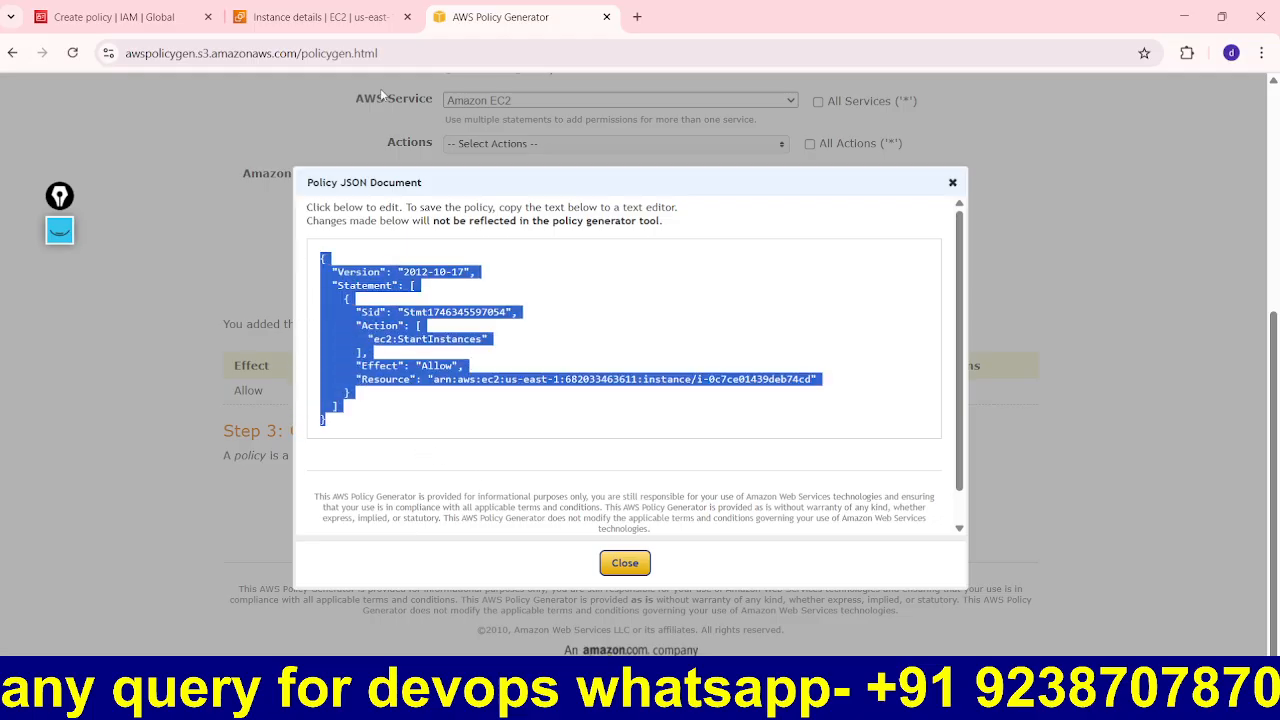
{"action": "left_click", "coordinate": [330, 14]}
{"action": "left_click", "coordinate": [146, 14]}
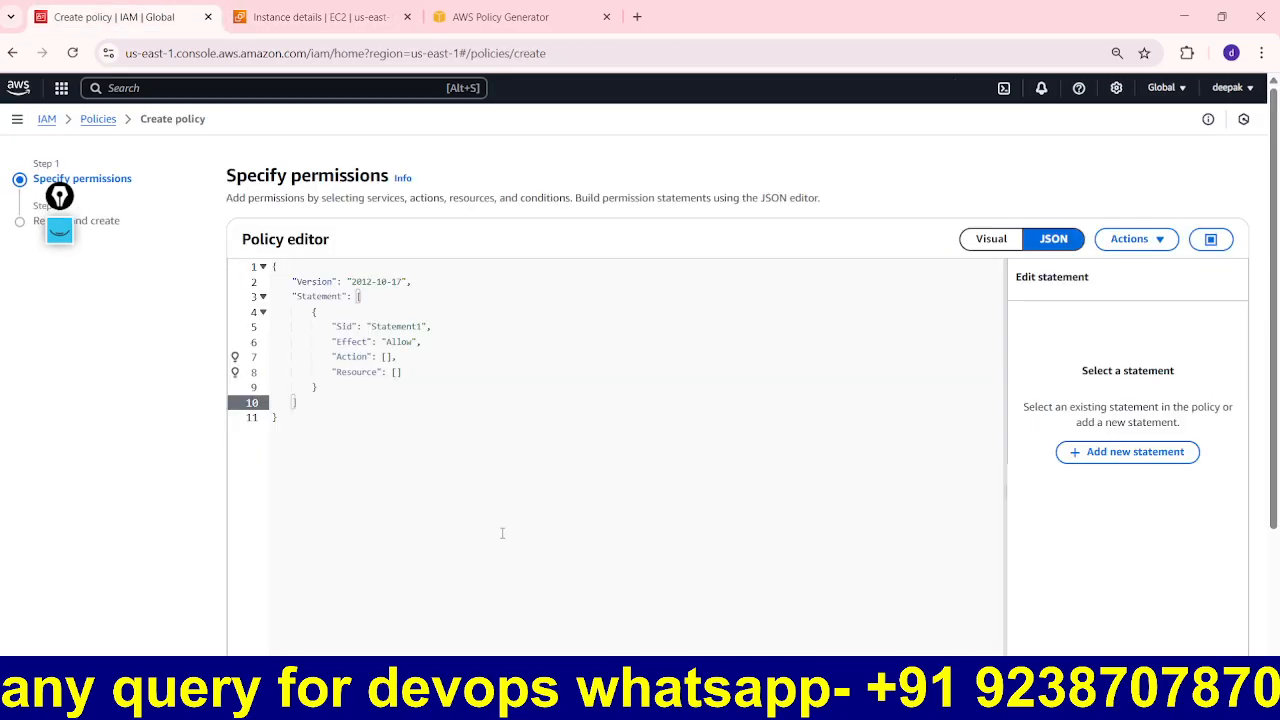
Step: Replace the editor's template with the generated StartInstances JSON and continue to Review and create
{"action": "key", "text": "ctrl+a"}
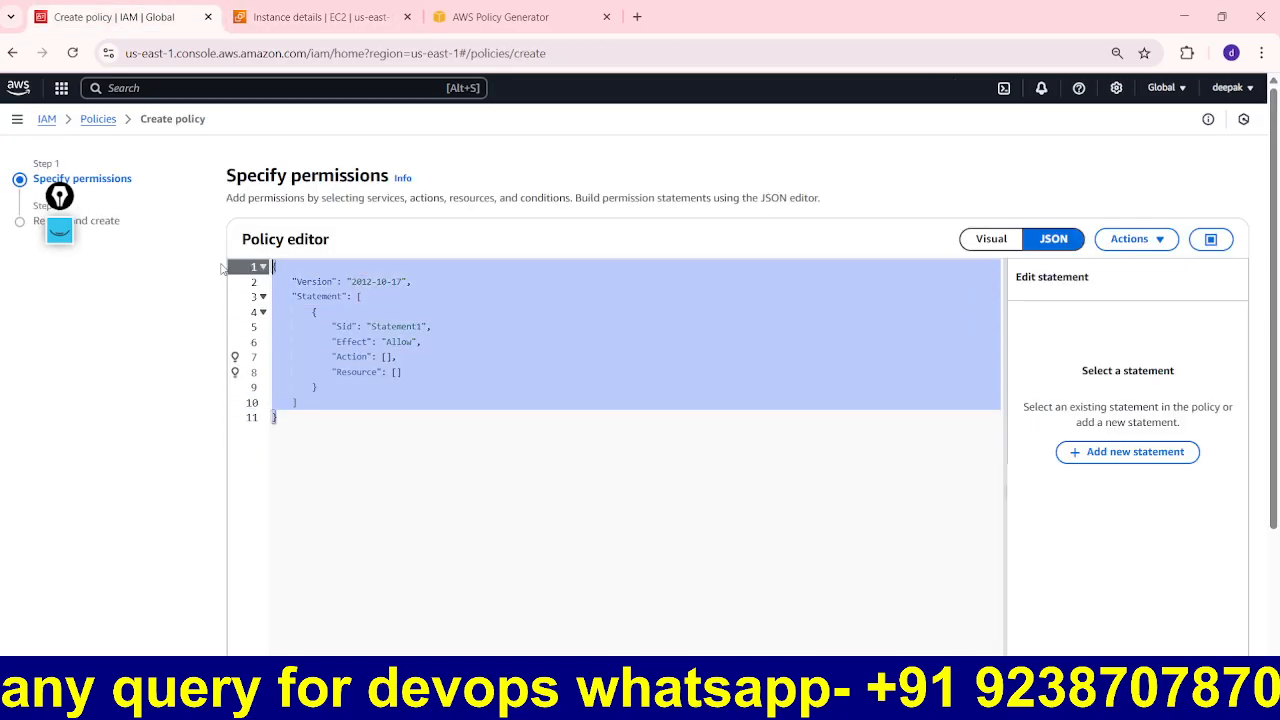
{"action": "key", "text": "ctrl+v"}
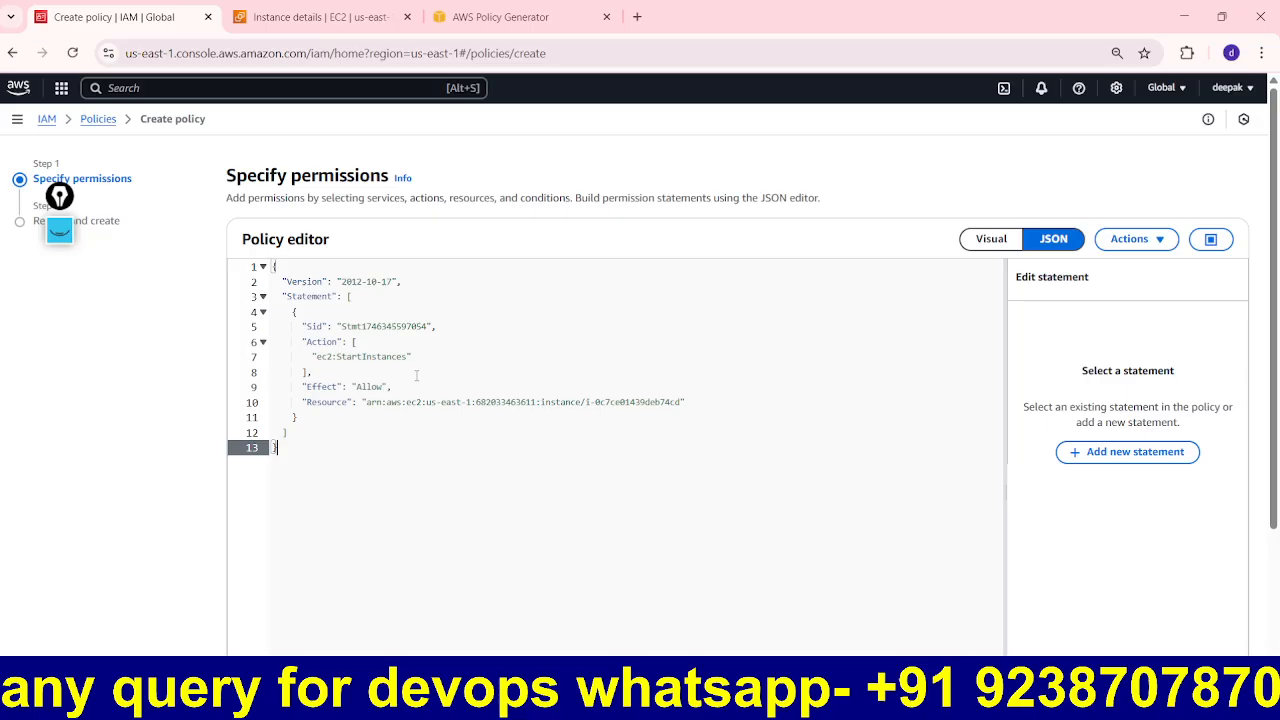
{"action": "scroll", "coordinate": [430, 385], "scroll_direction": "down", "scroll_amount": 2}
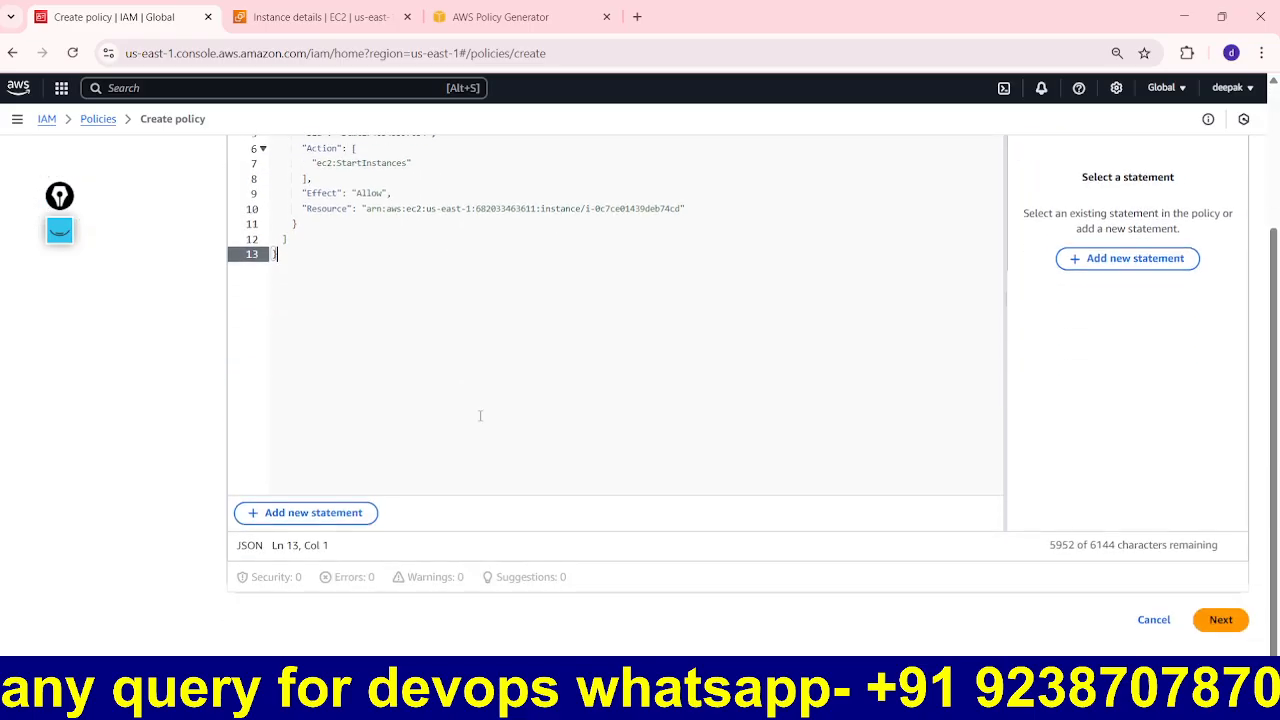
{"action": "left_click", "coordinate": [1222, 620]}
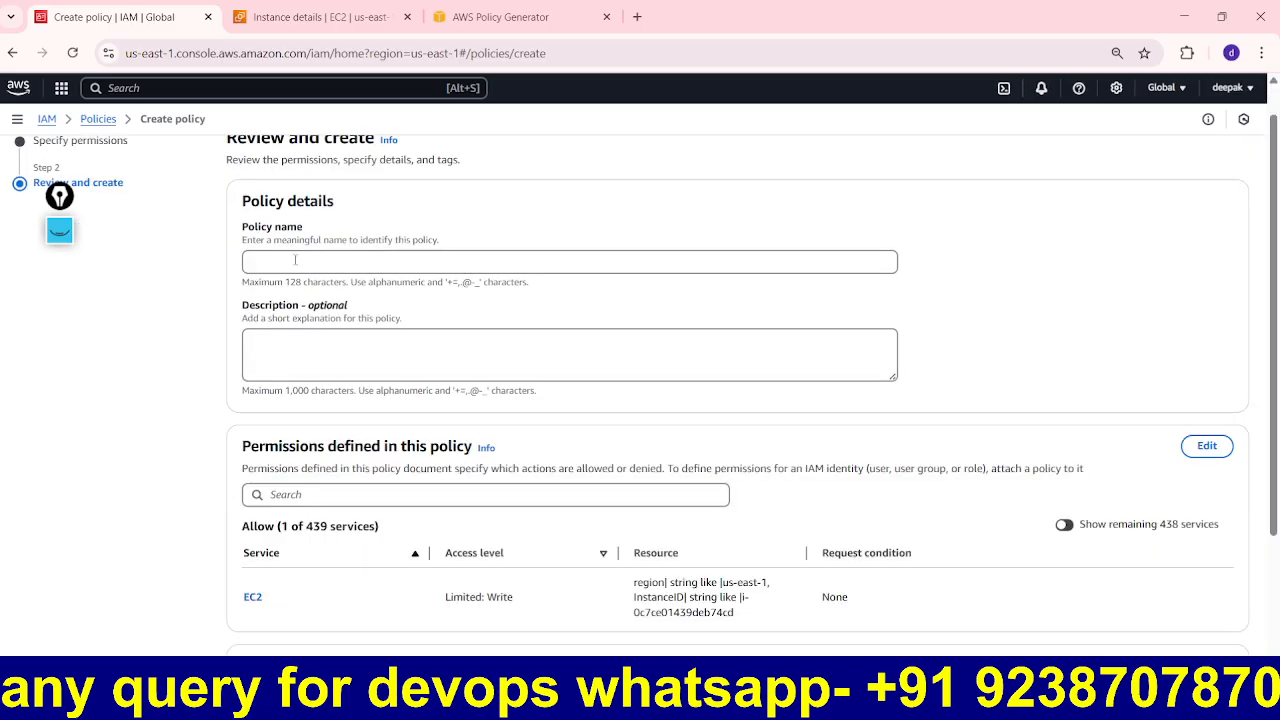
{"action": "left_click", "coordinate": [294, 259]}
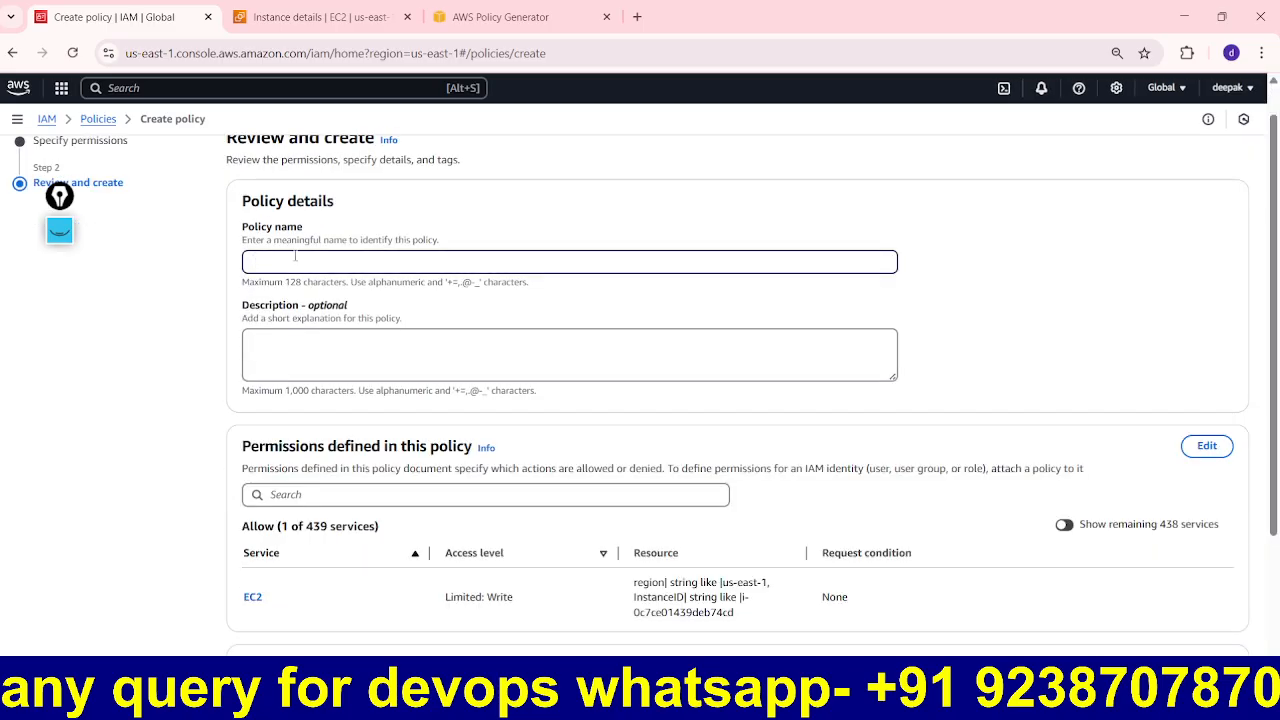
{"action": "type", "text": "@dbt-ec2start"}
{"action": "left_click_drag", "start_coordinate": [326, 262], "coordinate": [218, 276]}
{"action": "key", "text": "ctrl+c"}
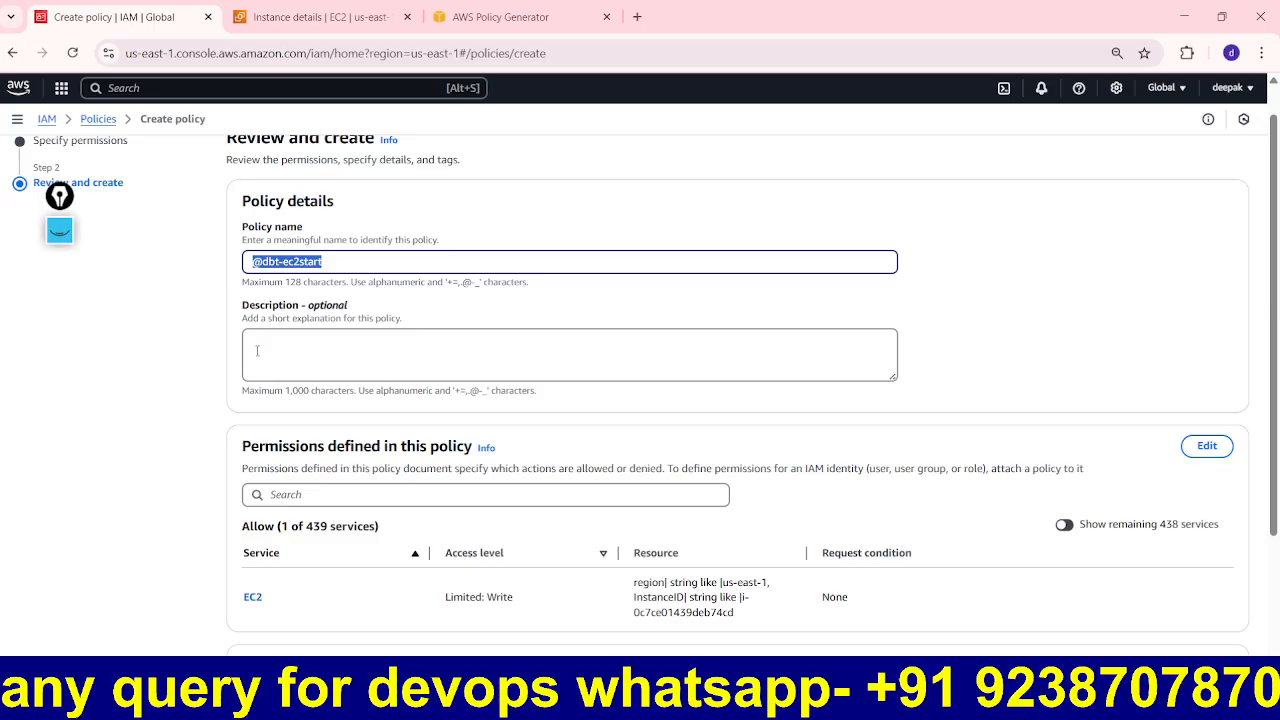
{"action": "left_click", "coordinate": [330, 355]}
{"action": "key", "text": "ctrl+v"}
{"action": "scroll", "coordinate": [627, 487], "scroll_direction": "down", "scroll_amount": 2}
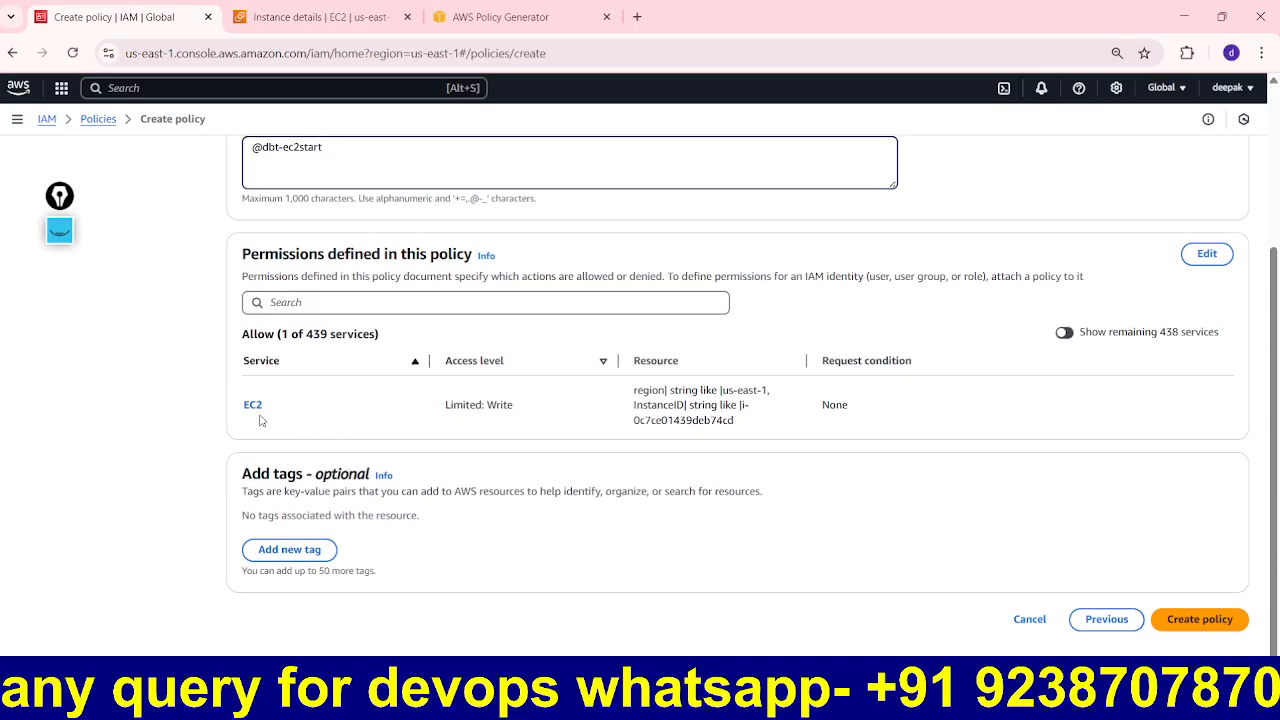
{"action": "left_click", "coordinate": [1206, 628]}
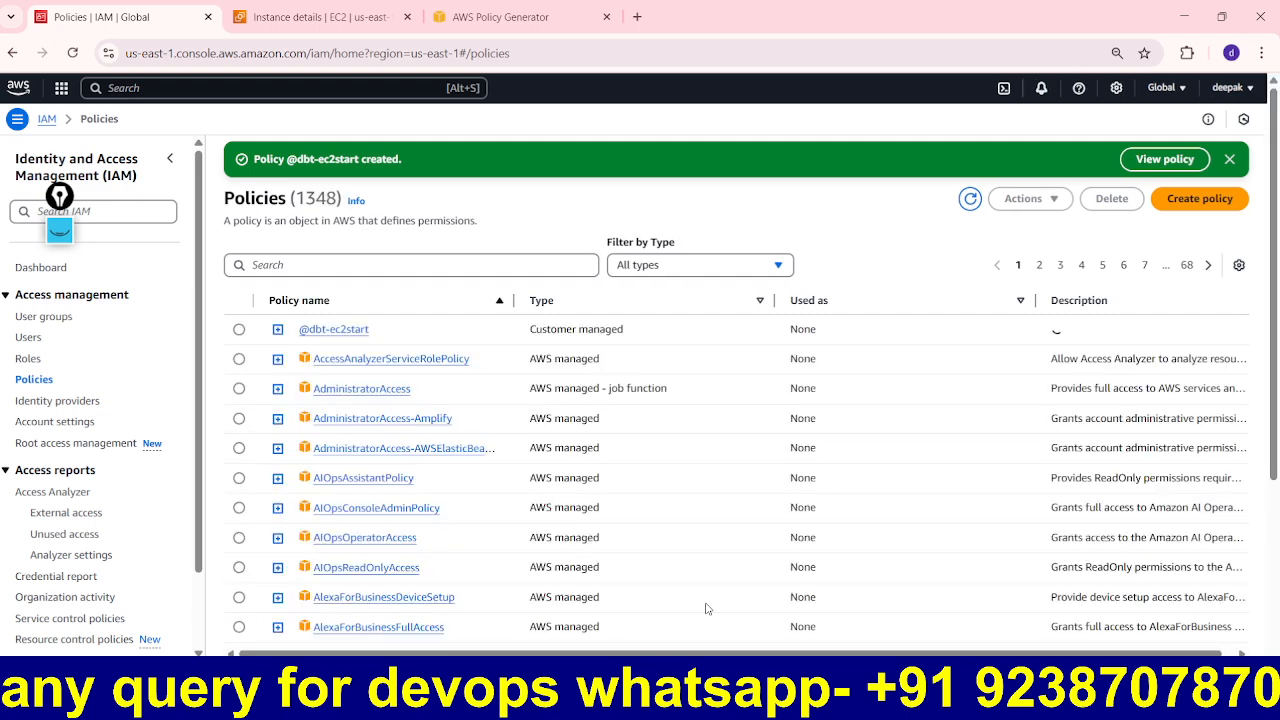
{"action": "left_click", "coordinate": [240, 330]}
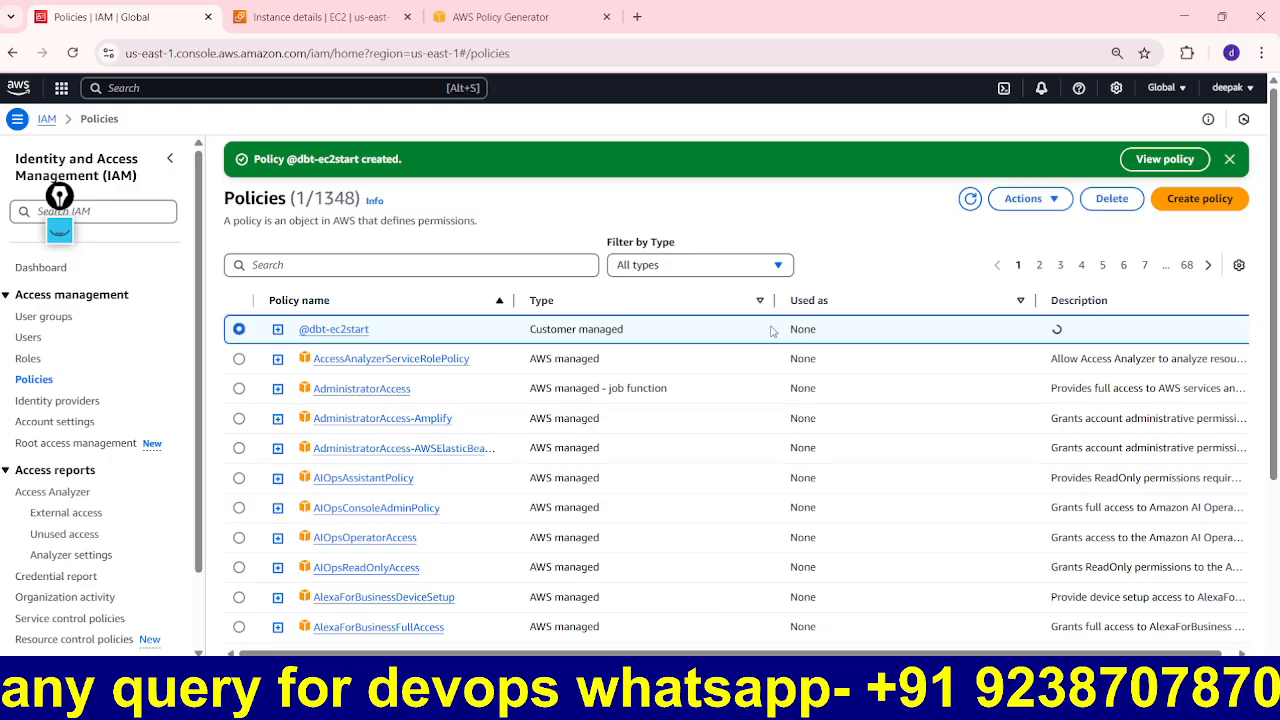
{"action": "left_click", "coordinate": [1050, 200]}
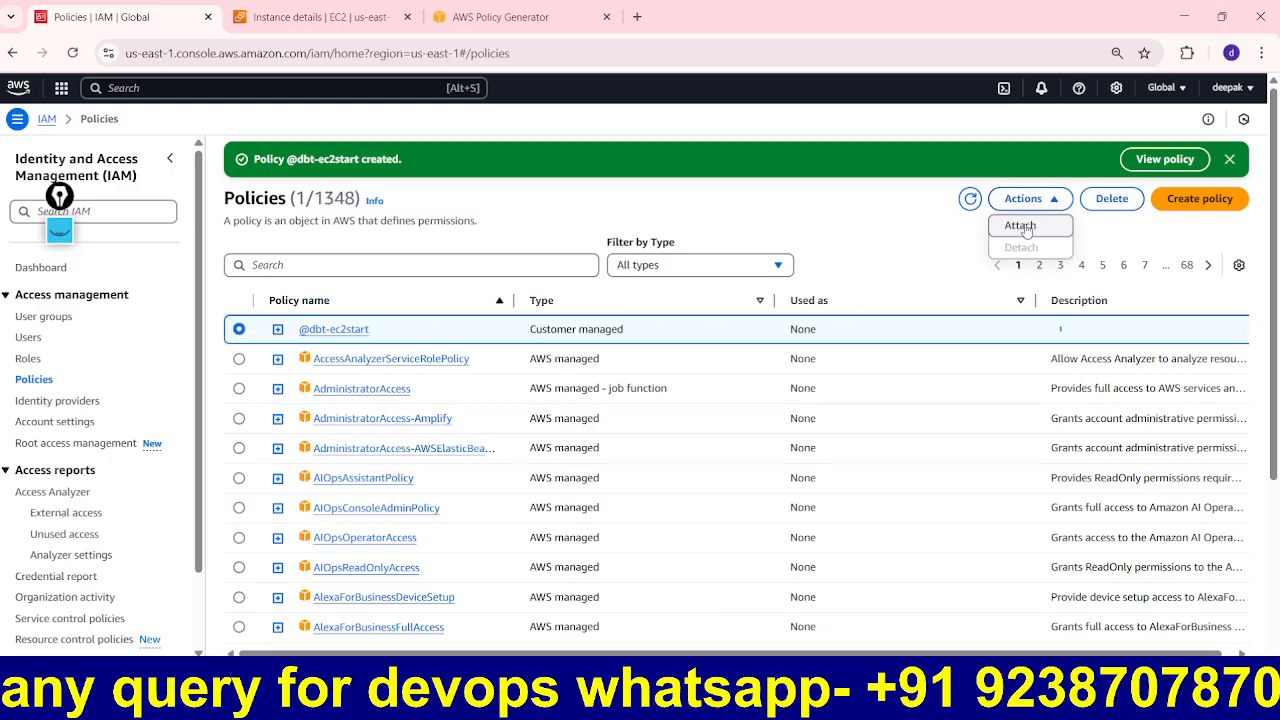
{"action": "left_click", "coordinate": [1022, 227]}
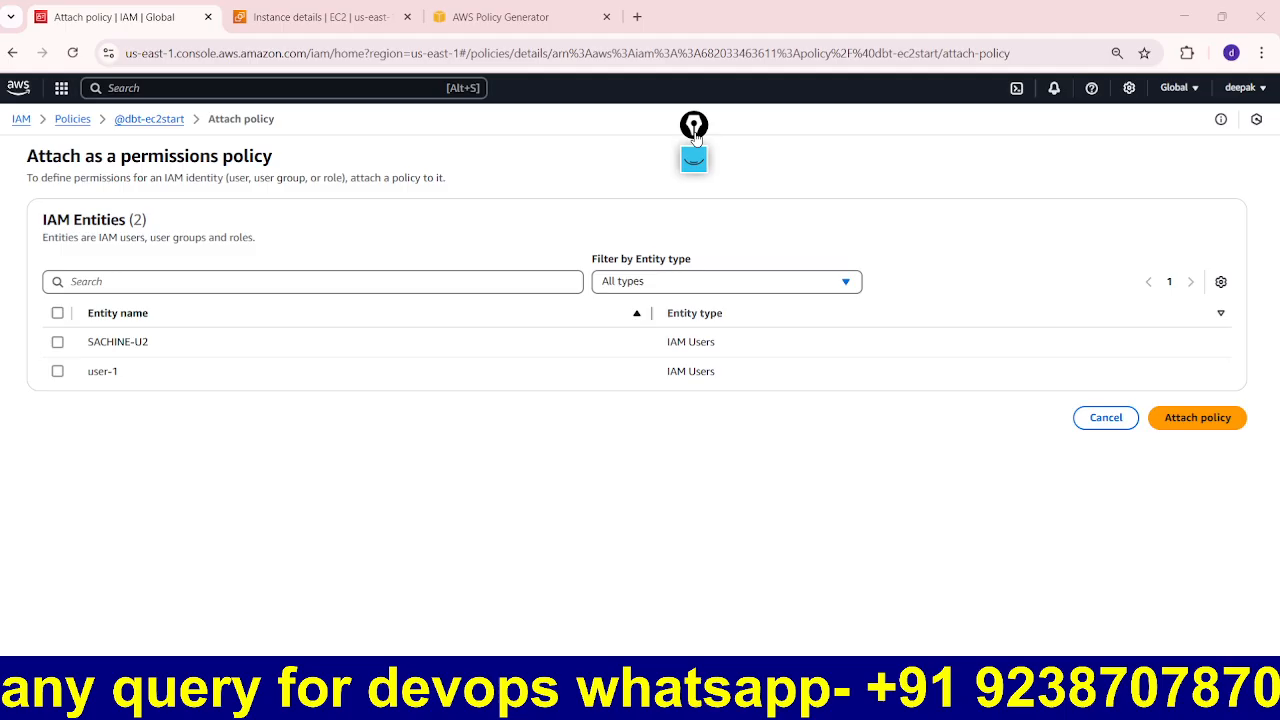
{"action": "left_click", "coordinate": [57, 342]}
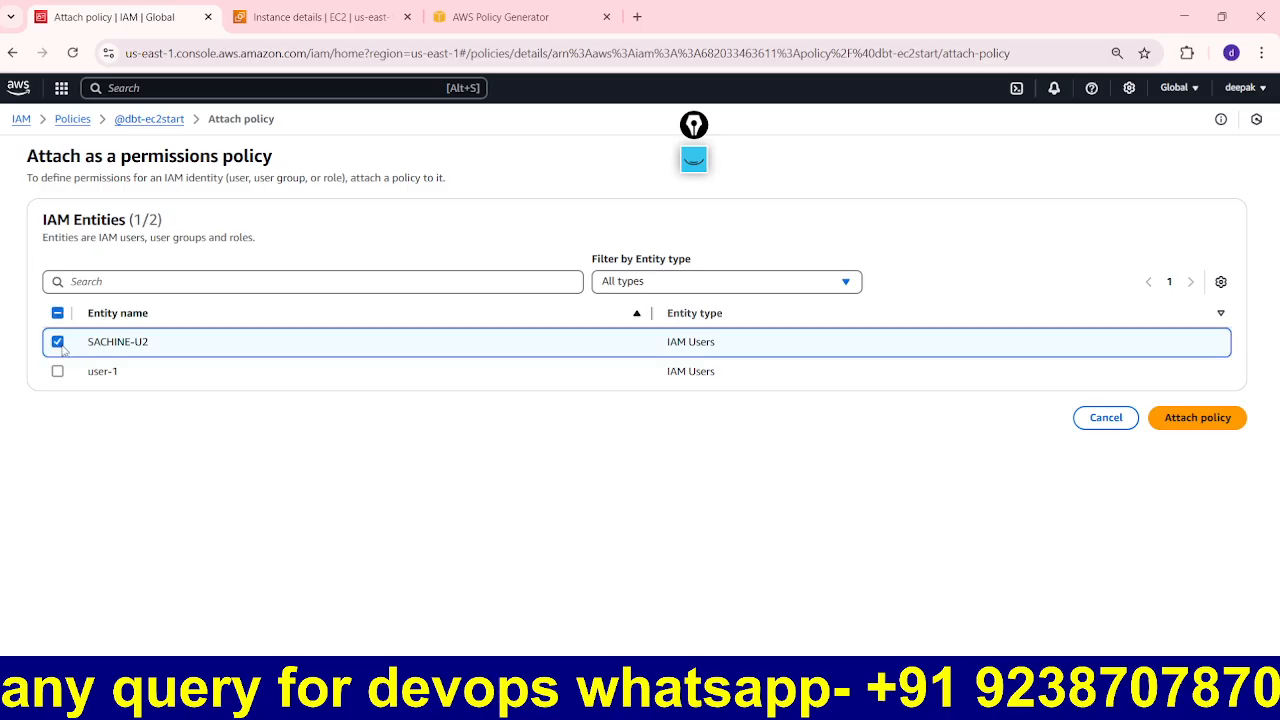
{"action": "left_click", "coordinate": [1219, 432]}
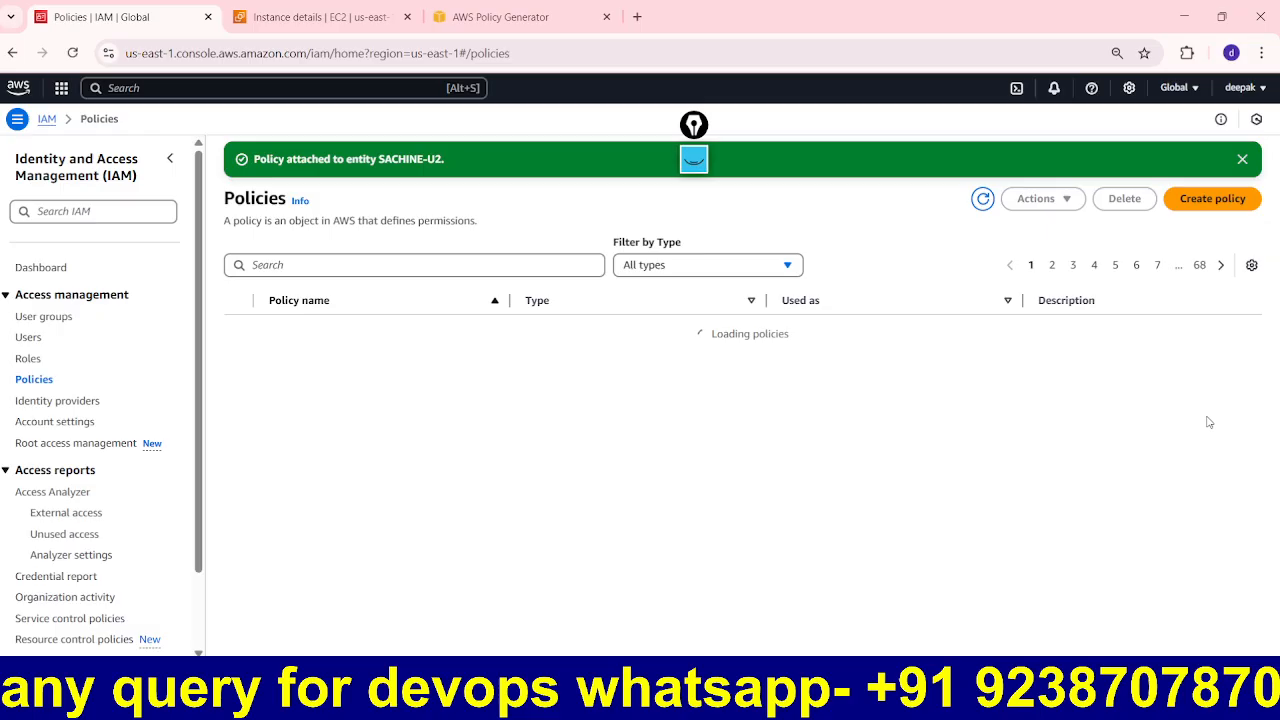
{"action": "left_click", "coordinate": [30, 340]}
{"action": "left_click", "coordinate": [303, 327]}
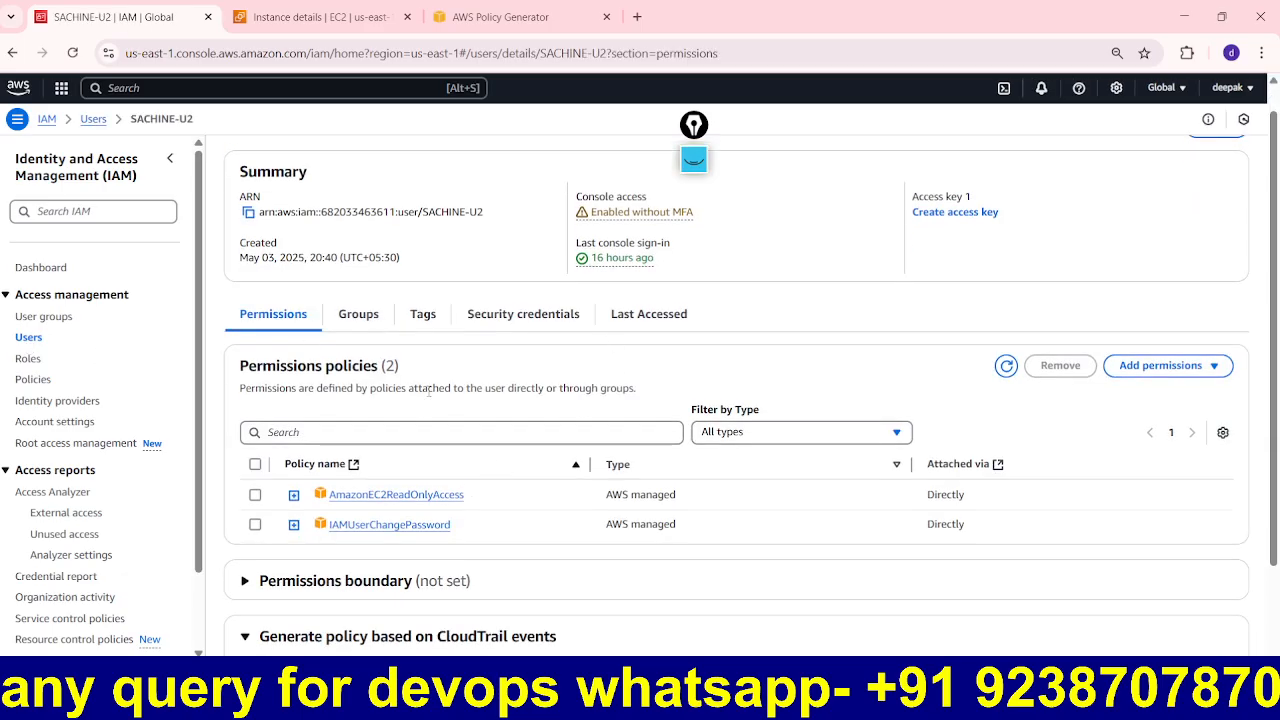
{"action": "left_click", "coordinate": [1006, 366]}
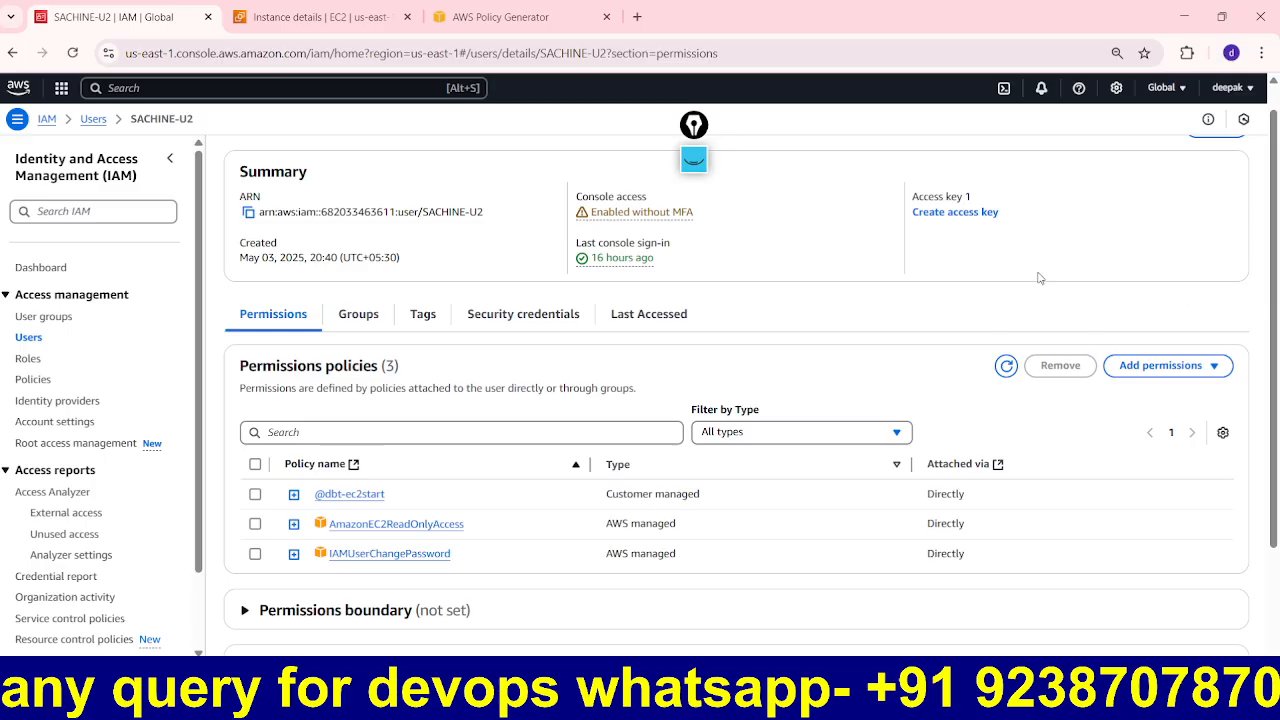
Step: Work through the screen to reach the U2 user's EC2 Instances window, with my-ec2 still stopped
{"action": "left_click", "coordinate": [694, 160]}
{"action": "mouse_move", "coordinate": [210, 470]}
{"action": "left_mouse_down"}
{"action": "mouse_move", "coordinate": [241, 512]}
{"action": "mouse_move", "coordinate": [270, 474]}
{"action": "left_mouse_up"}
{"action": "left_click_drag", "start_coordinate": [318, 509], "coordinate": [399, 509]}
{"action": "mouse_move", "coordinate": [666, 486]}
{"action": "left_mouse_down"}
{"action": "mouse_move", "coordinate": [580, 478]}
{"action": "mouse_move", "coordinate": [615, 512]}
{"action": "mouse_move", "coordinate": [666, 508]}
{"action": "left_mouse_up"}
{"action": "mouse_move", "coordinate": [694, 126]}
{"action": "left_mouse_down"}
{"action": "mouse_move", "coordinate": [923, 205]}
{"action": "mouse_move", "coordinate": [1196, 100]}
{"action": "left_mouse_up"}
{"action": "left_click", "coordinate": [1197, 338]}
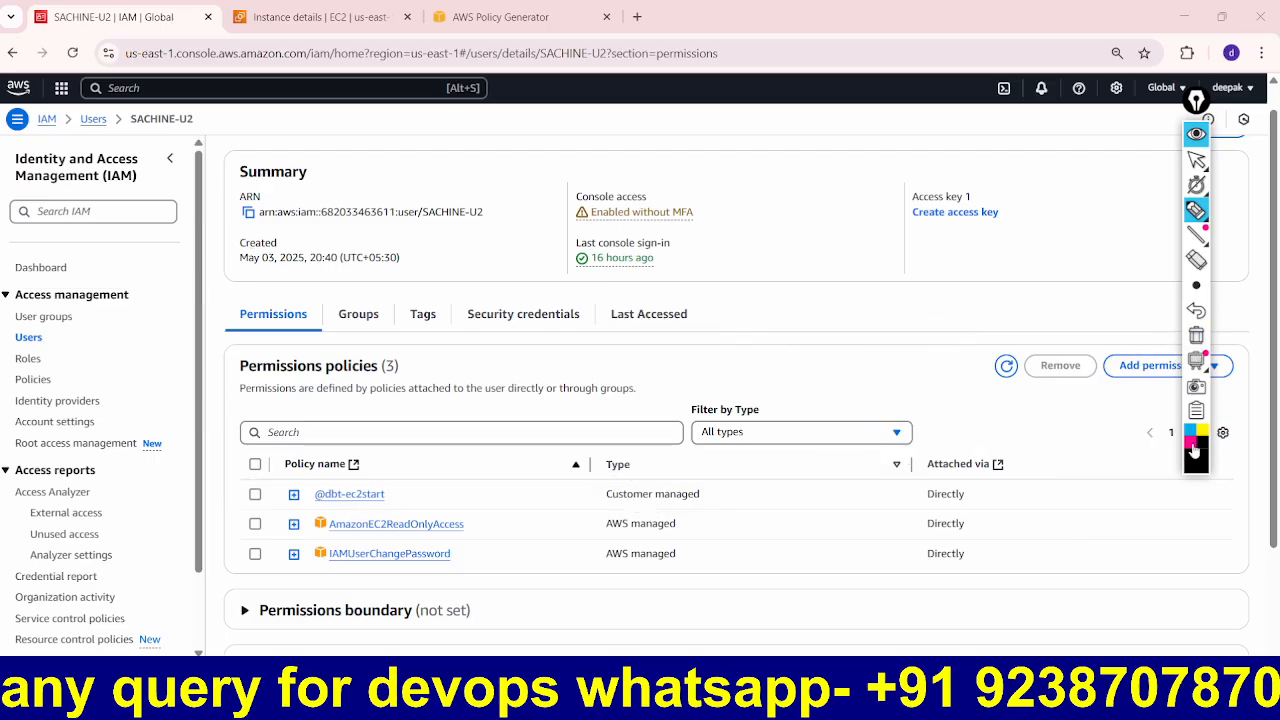
{"action": "left_click", "coordinate": [1191, 446]}
{"action": "mouse_move", "coordinate": [248, 482]}
{"action": "left_mouse_down"}
{"action": "mouse_move", "coordinate": [346, 463]}
{"action": "mouse_move", "coordinate": [686, 465]}
{"action": "mouse_move", "coordinate": [771, 507]}
{"action": "mouse_move", "coordinate": [332, 516]}
{"action": "mouse_move", "coordinate": [250, 510]}
{"action": "mouse_move", "coordinate": [257, 489]}
{"action": "left_mouse_up"}
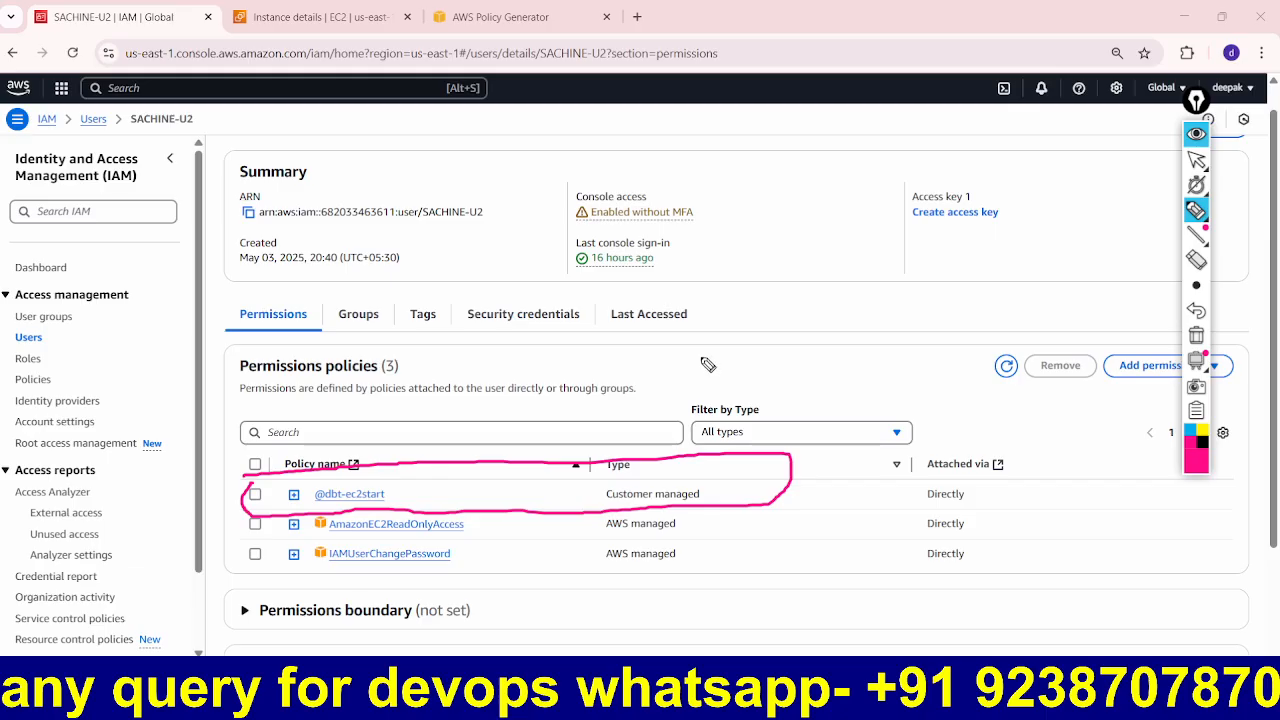
{"action": "left_click_drag", "start_coordinate": [385, 490], "coordinate": [476, 453]}
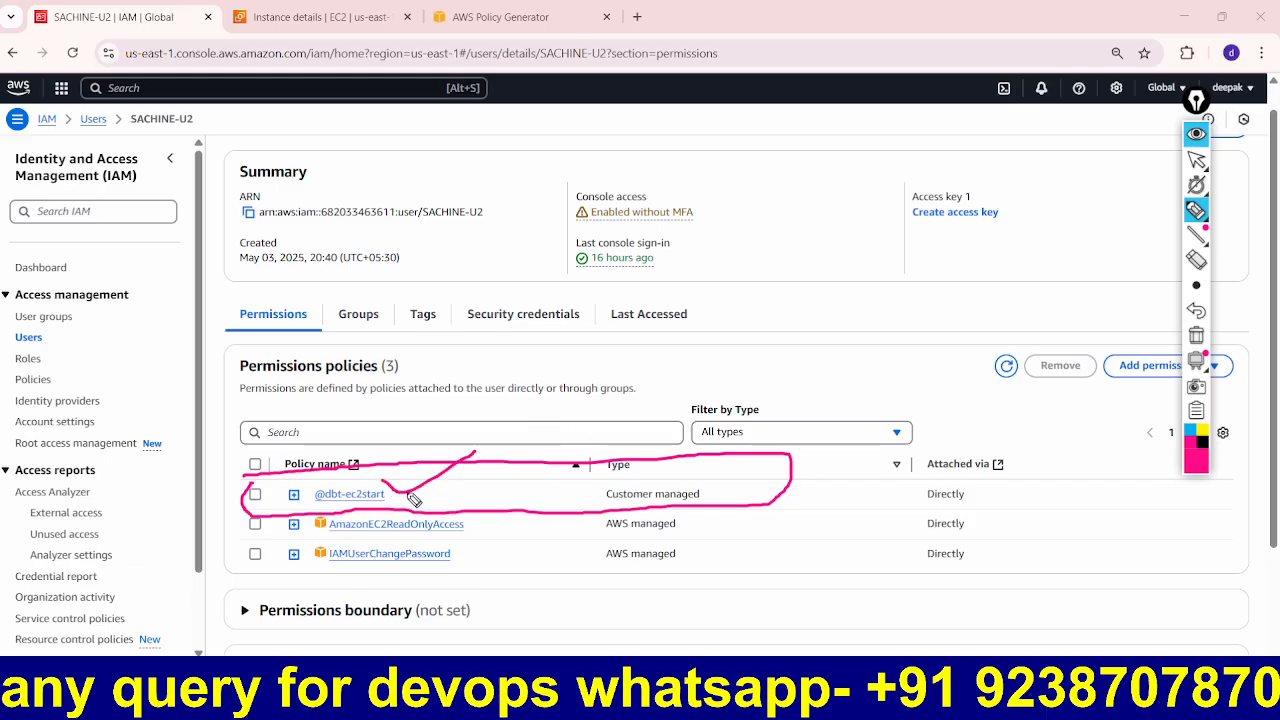
{"action": "left_click_drag", "start_coordinate": [212, 524], "coordinate": [272, 490]}
{"action": "left_click_drag", "start_coordinate": [222, 558], "coordinate": [420, 533]}
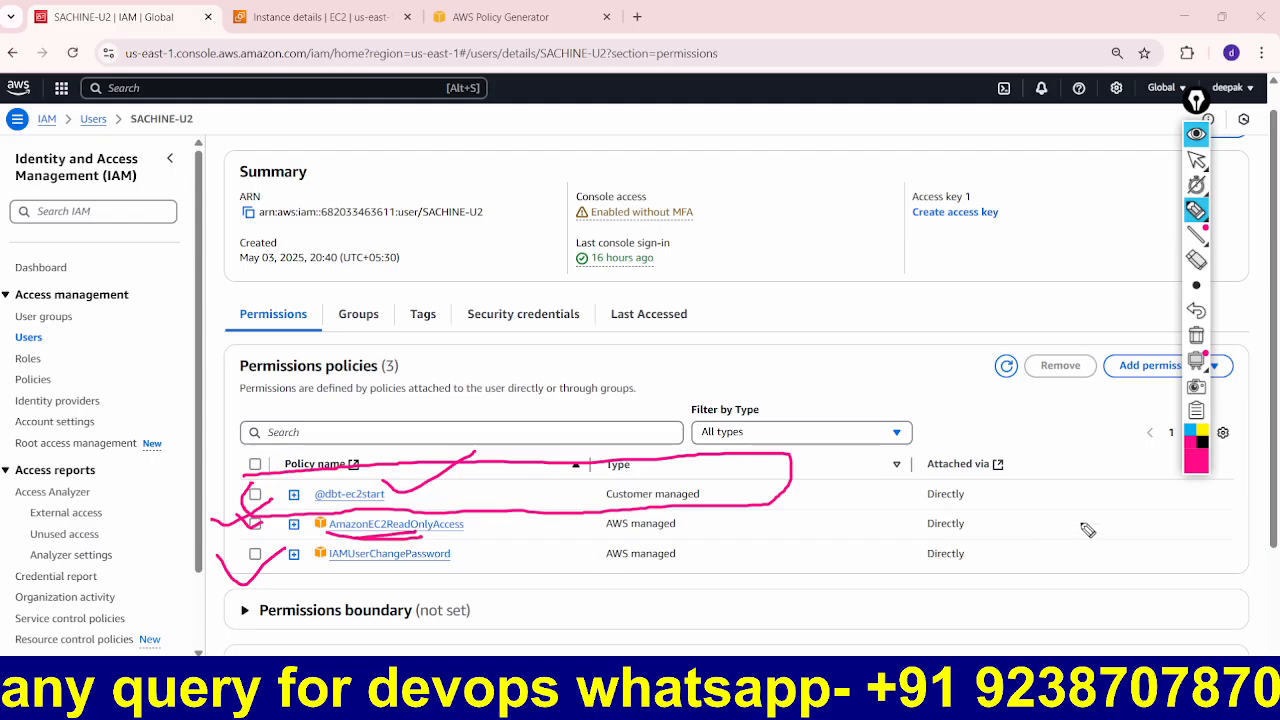
{"action": "mouse_move", "coordinate": [1042, 467]}
{"action": "left_mouse_down"}
{"action": "mouse_move", "coordinate": [980, 452]}
{"action": "mouse_move", "coordinate": [958, 606]}
{"action": "mouse_move", "coordinate": [1020, 502]}
{"action": "left_mouse_up"}
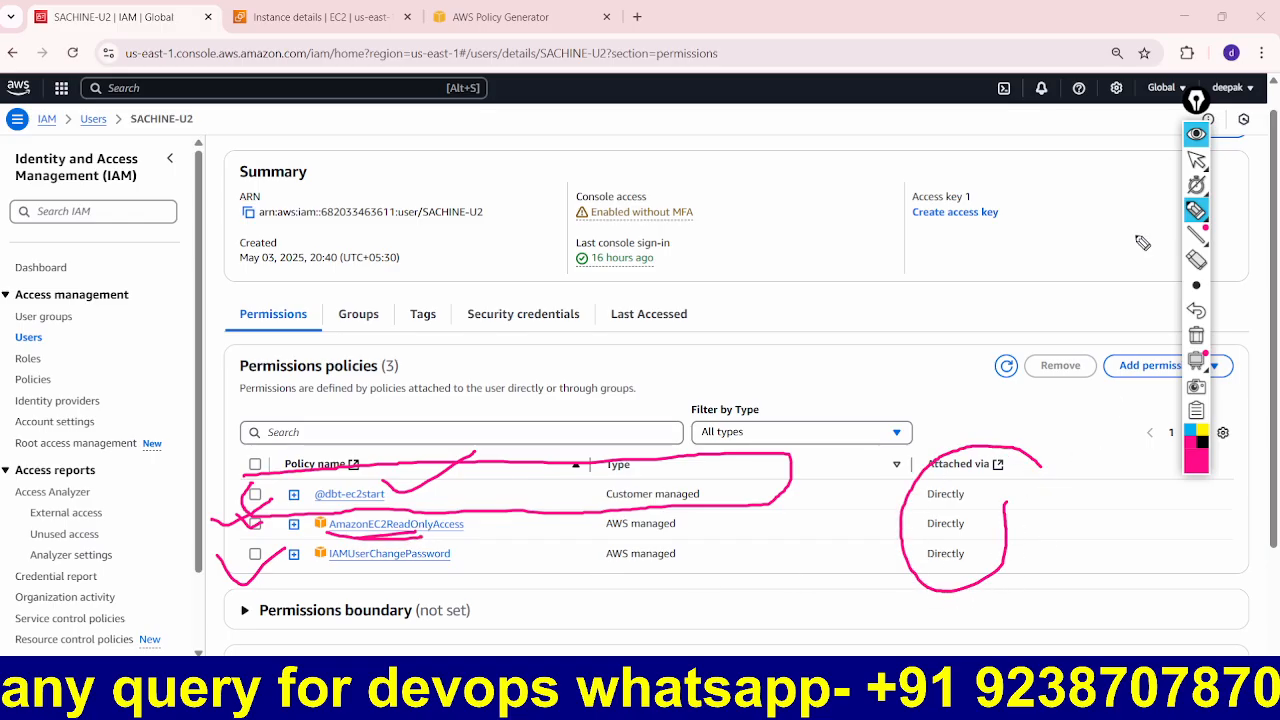
{"action": "left_click", "coordinate": [1196, 134]}
Step: As U2, start the my-ec2 instance so it turns Pending, then return to Paint
{"action": "left_click", "coordinate": [897, 690]}
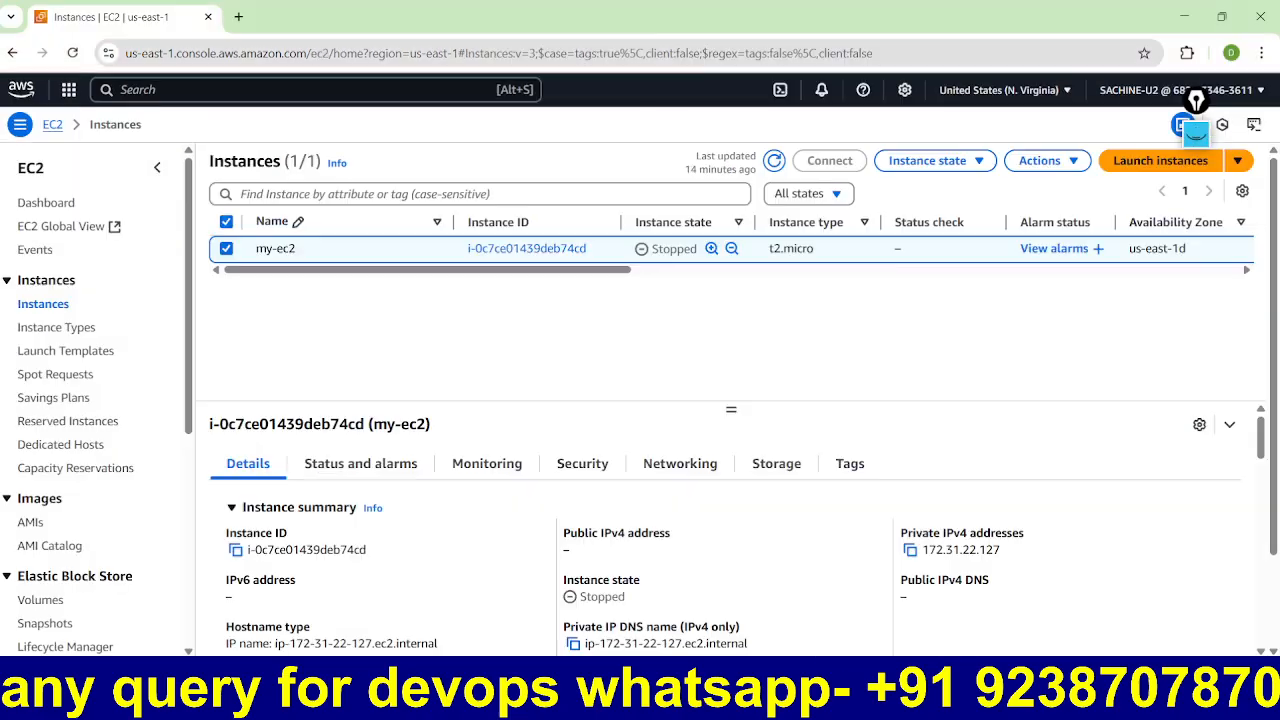
{"action": "left_click", "coordinate": [927, 160]}
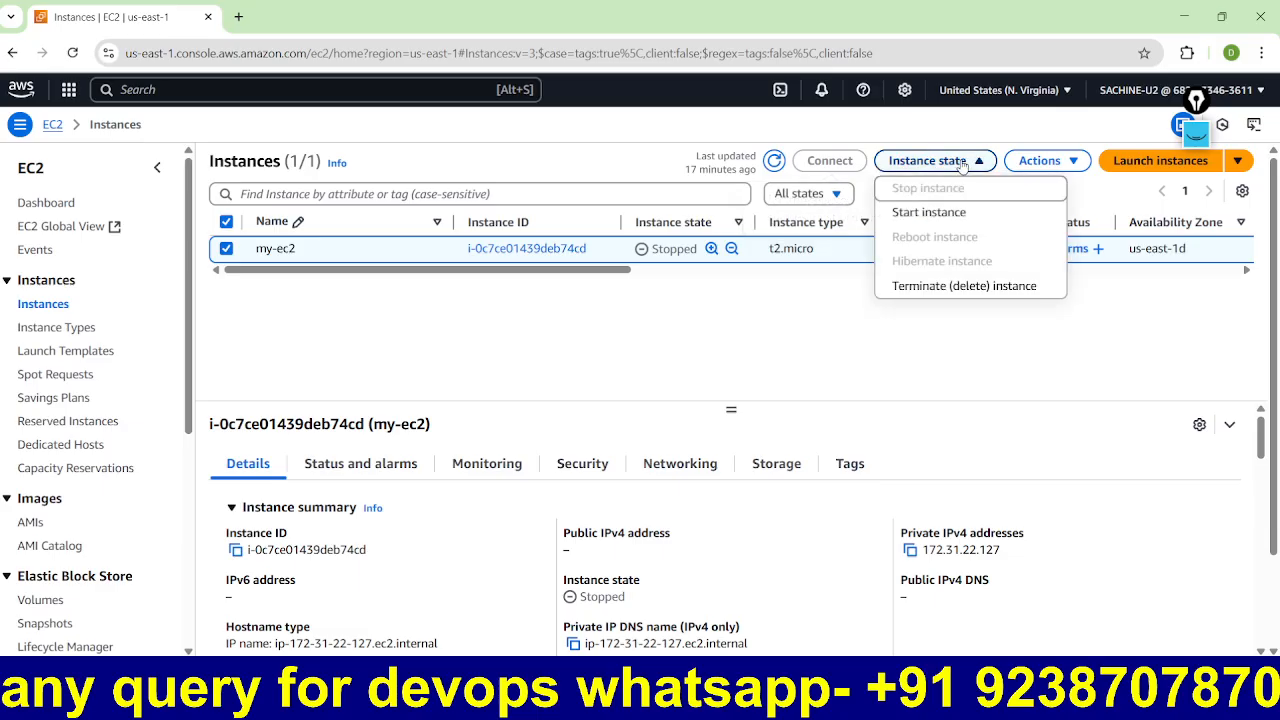
{"action": "left_click", "coordinate": [918, 215]}
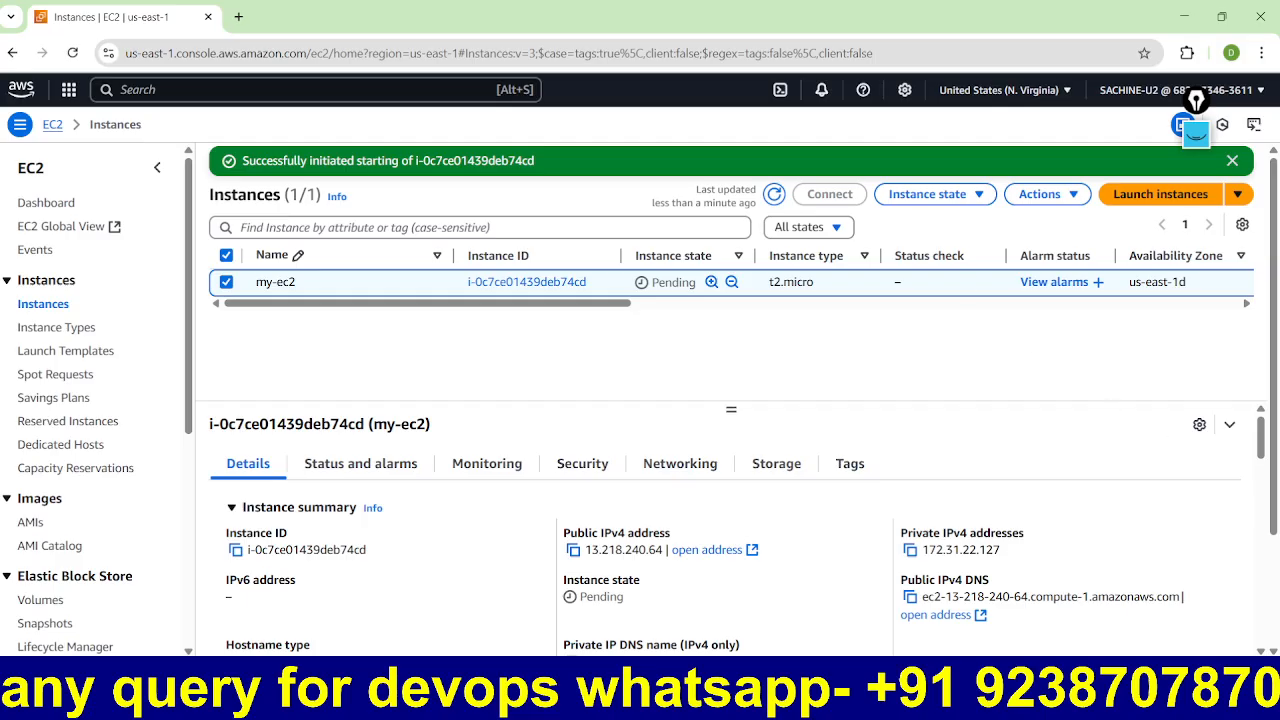
{"action": "key", "text": "alt+Tab"}
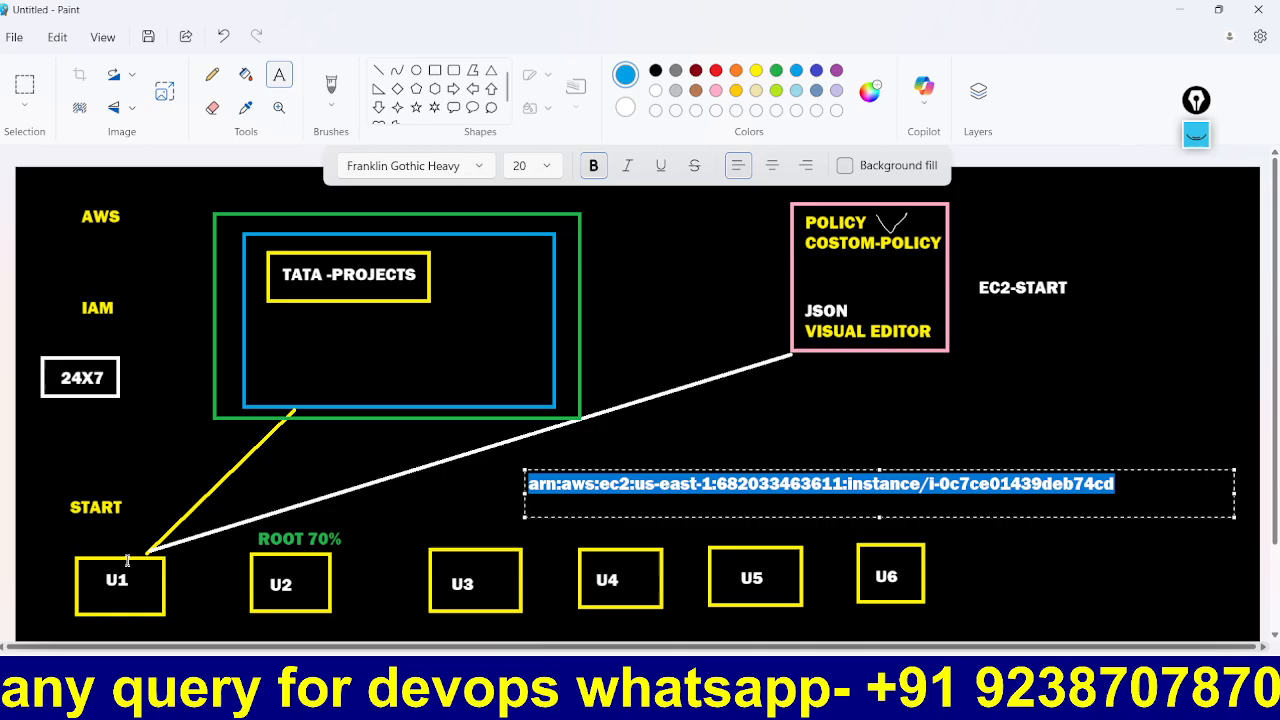
Step: Draw a red rectangle shape enclosing the START label and the U1 box
{"action": "left_click", "coordinate": [435, 71]}
{"action": "left_click", "coordinate": [716, 72]}
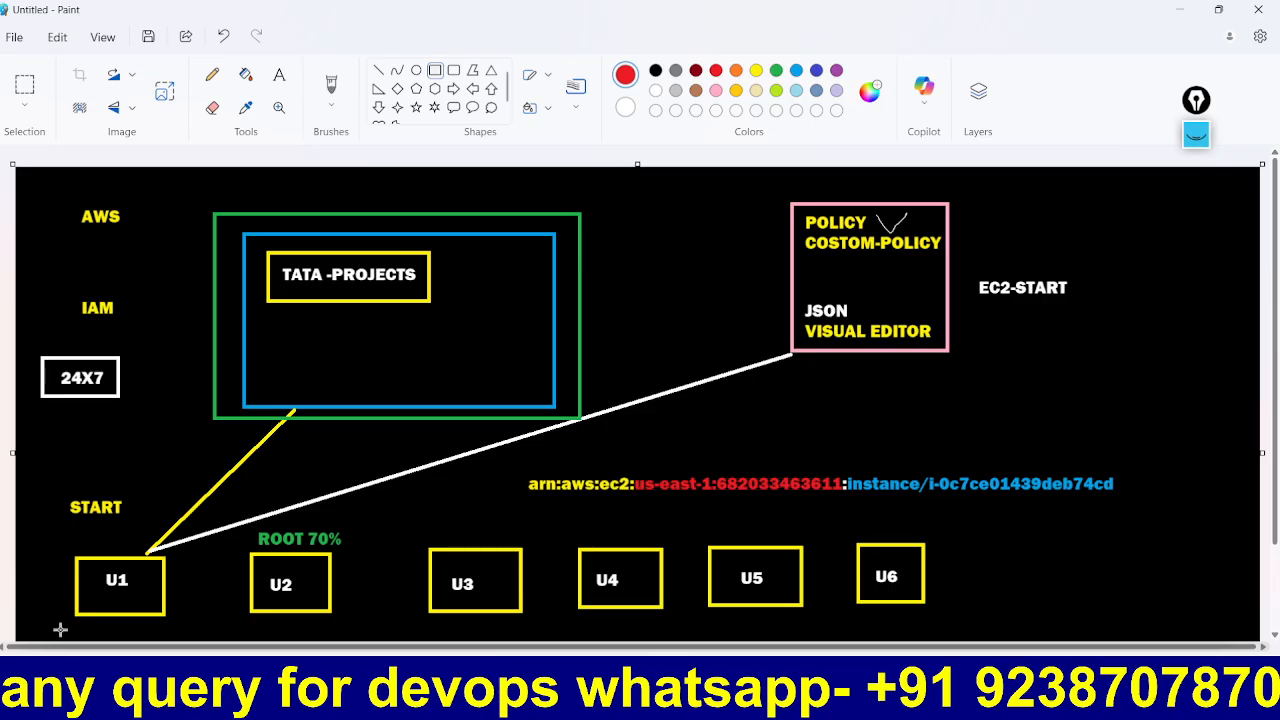
{"action": "left_click_drag", "start_coordinate": [50, 478], "coordinate": [172, 624]}
{"action": "left_click", "coordinate": [188, 609]}
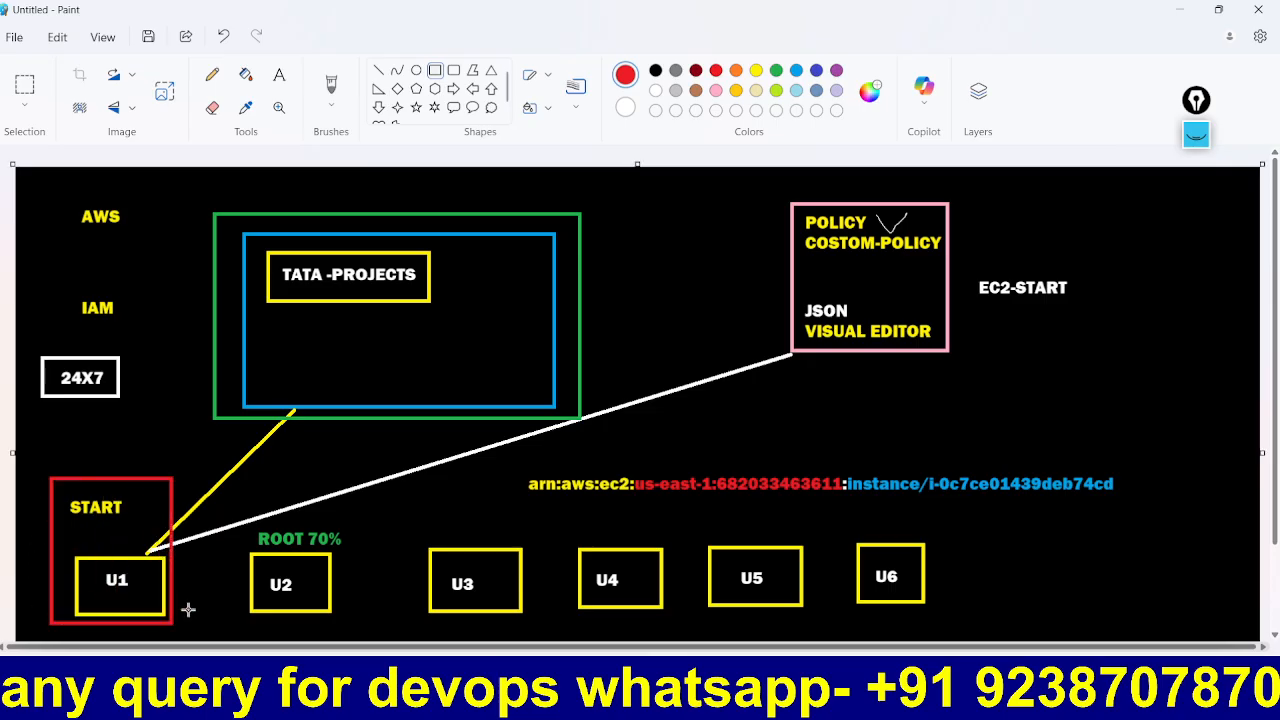
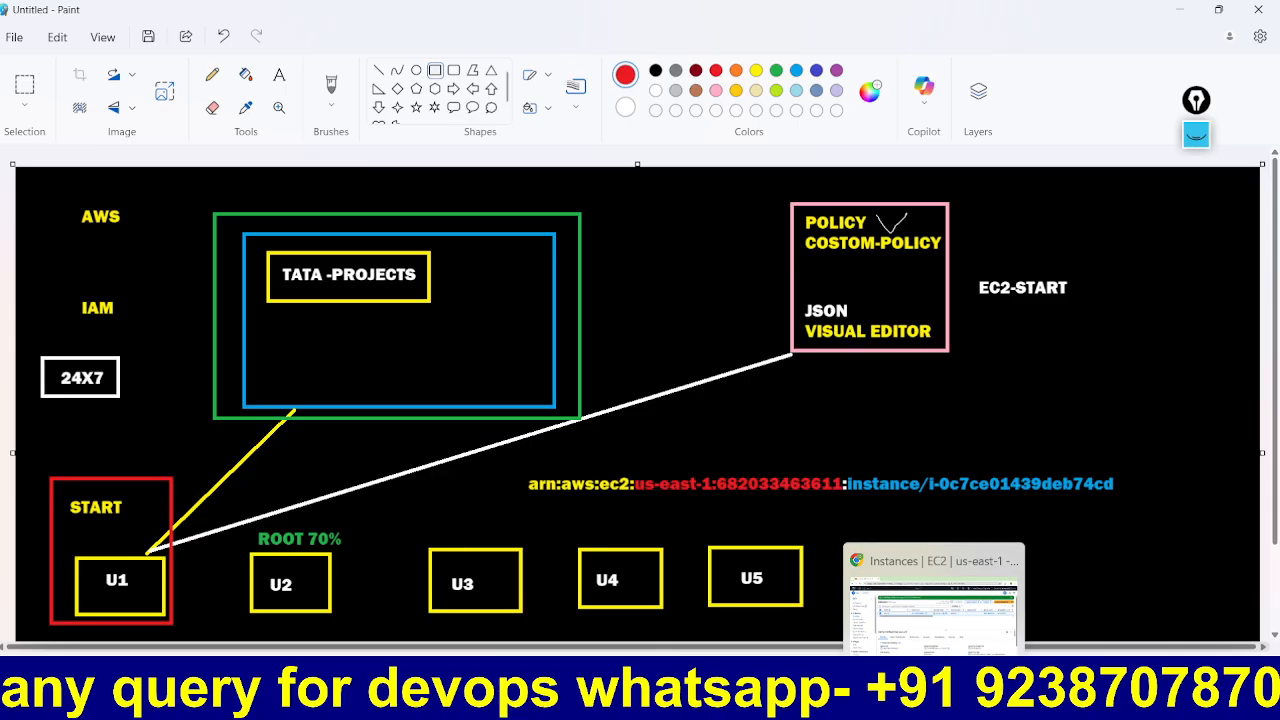
Step: Refresh the instance list and try stopping my-ec2; the stop is denied and the error is dismissed
{"action": "left_click", "coordinate": [898, 690]}
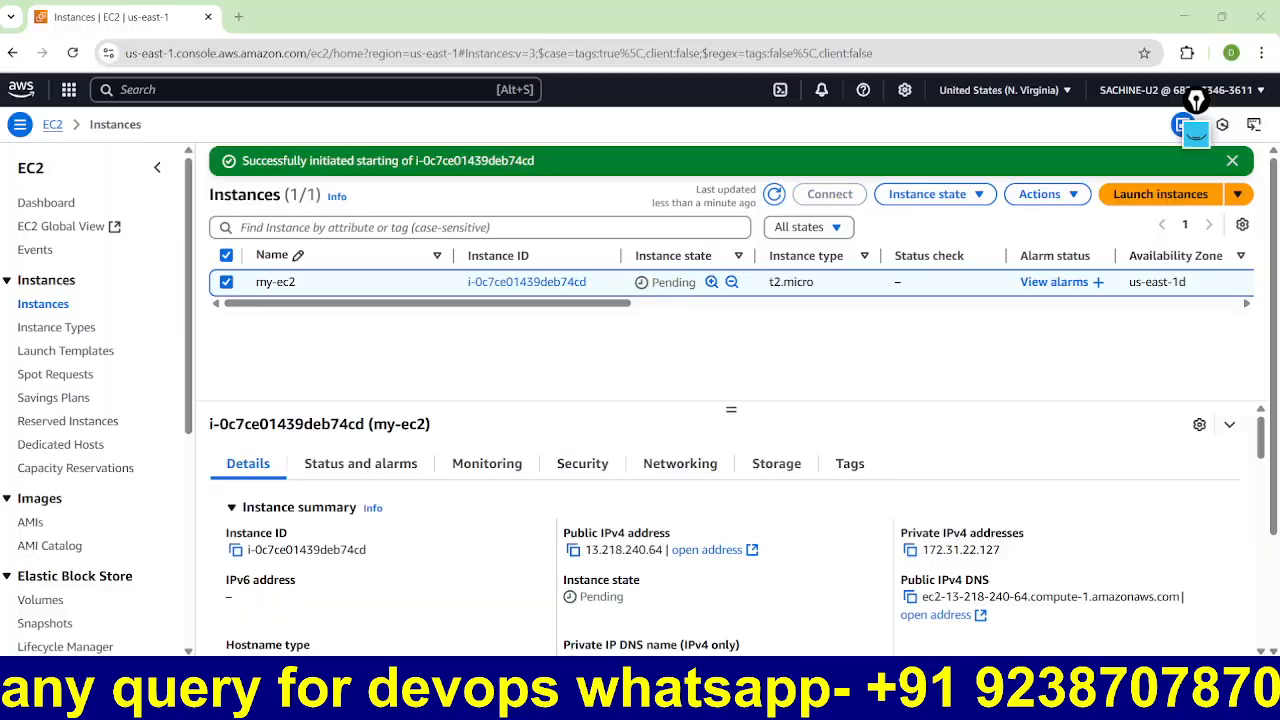
{"action": "left_click", "coordinate": [773, 194]}
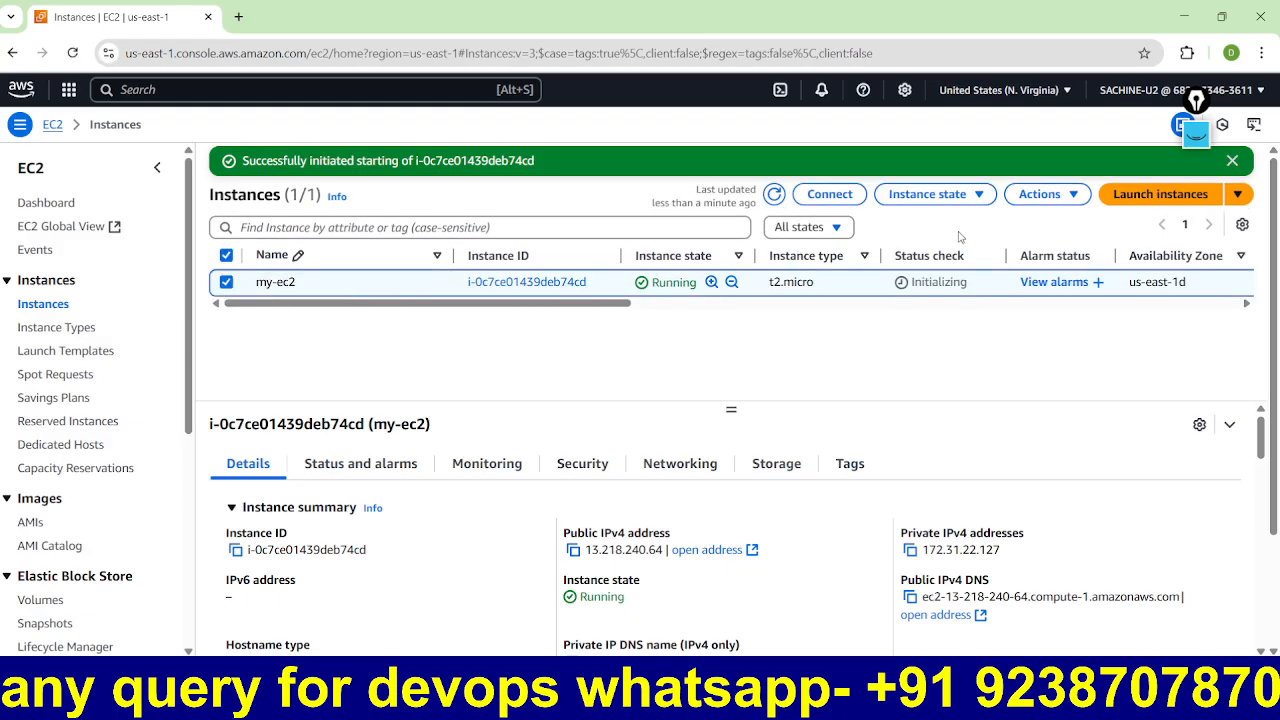
{"action": "left_click", "coordinate": [970, 197]}
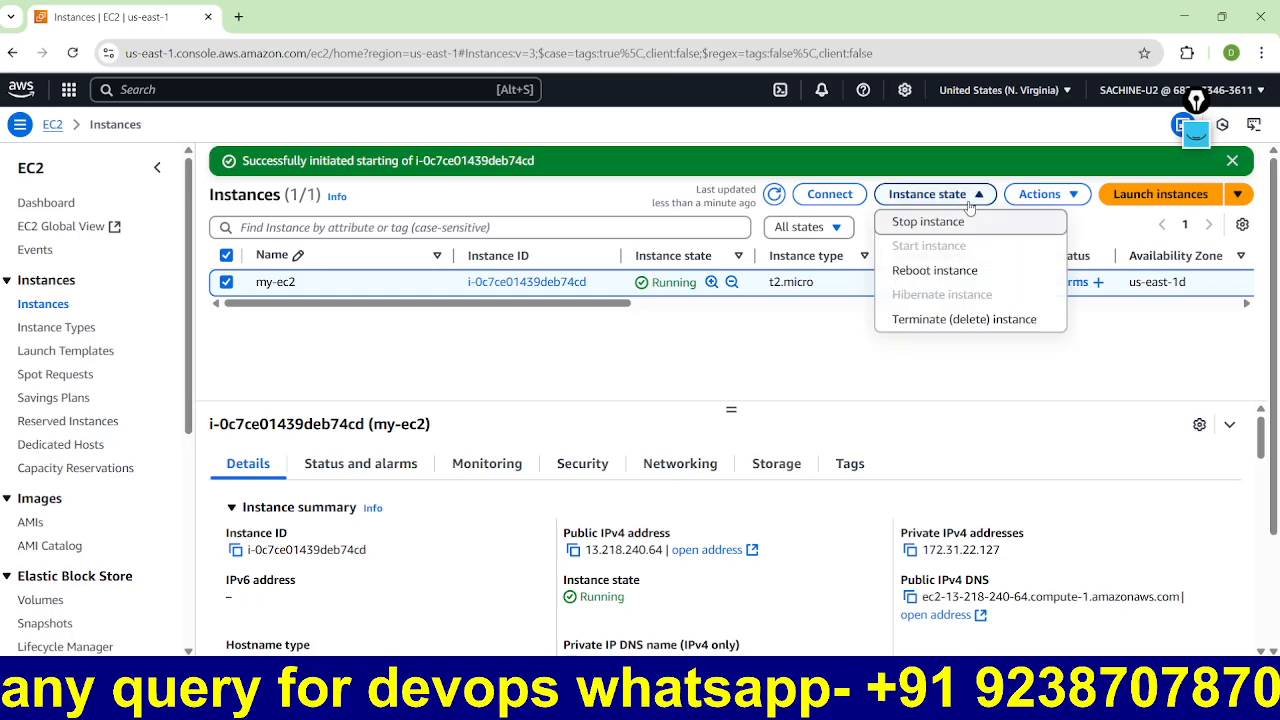
{"action": "left_click", "coordinate": [946, 228]}
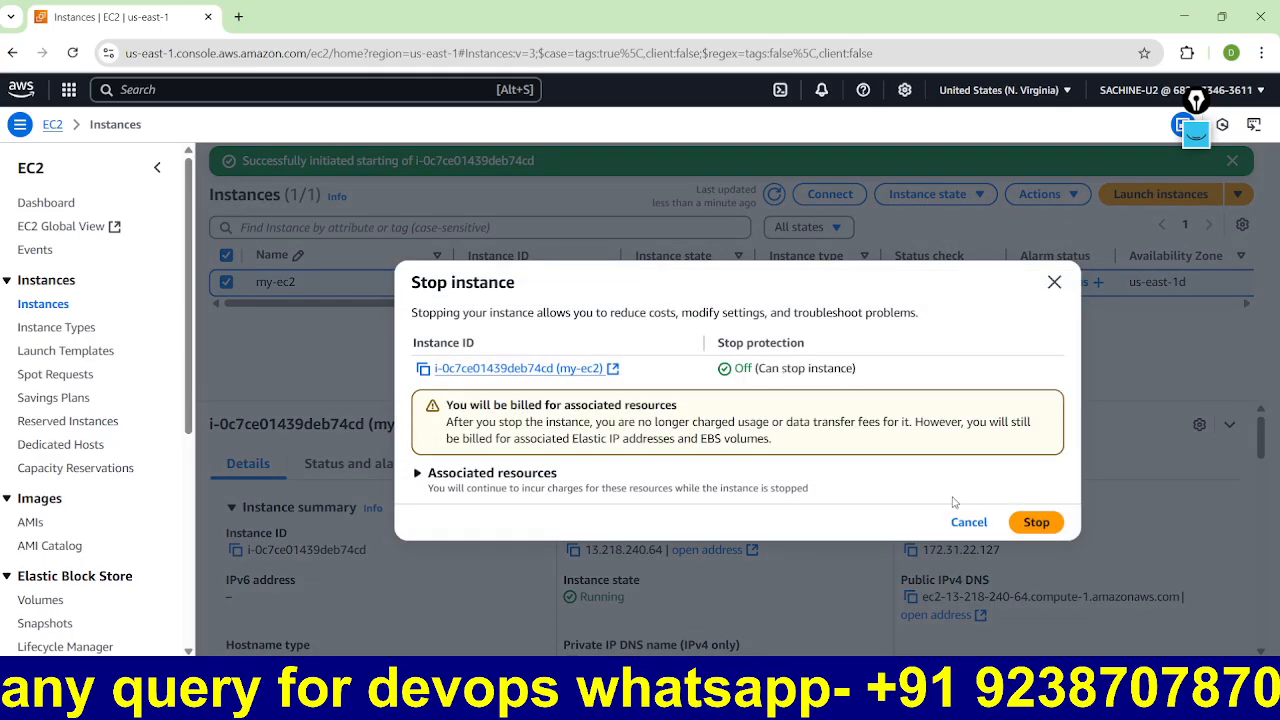
{"action": "left_click", "coordinate": [1035, 522]}
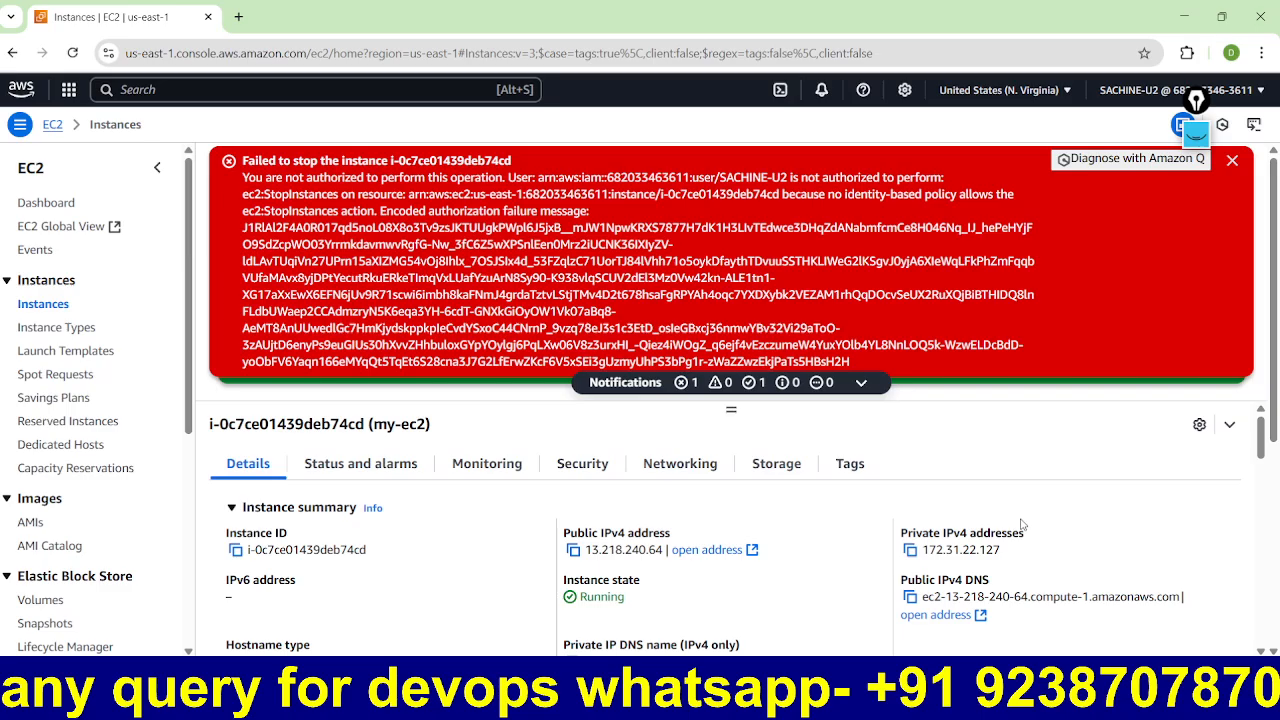
{"action": "left_click", "coordinate": [1232, 160]}
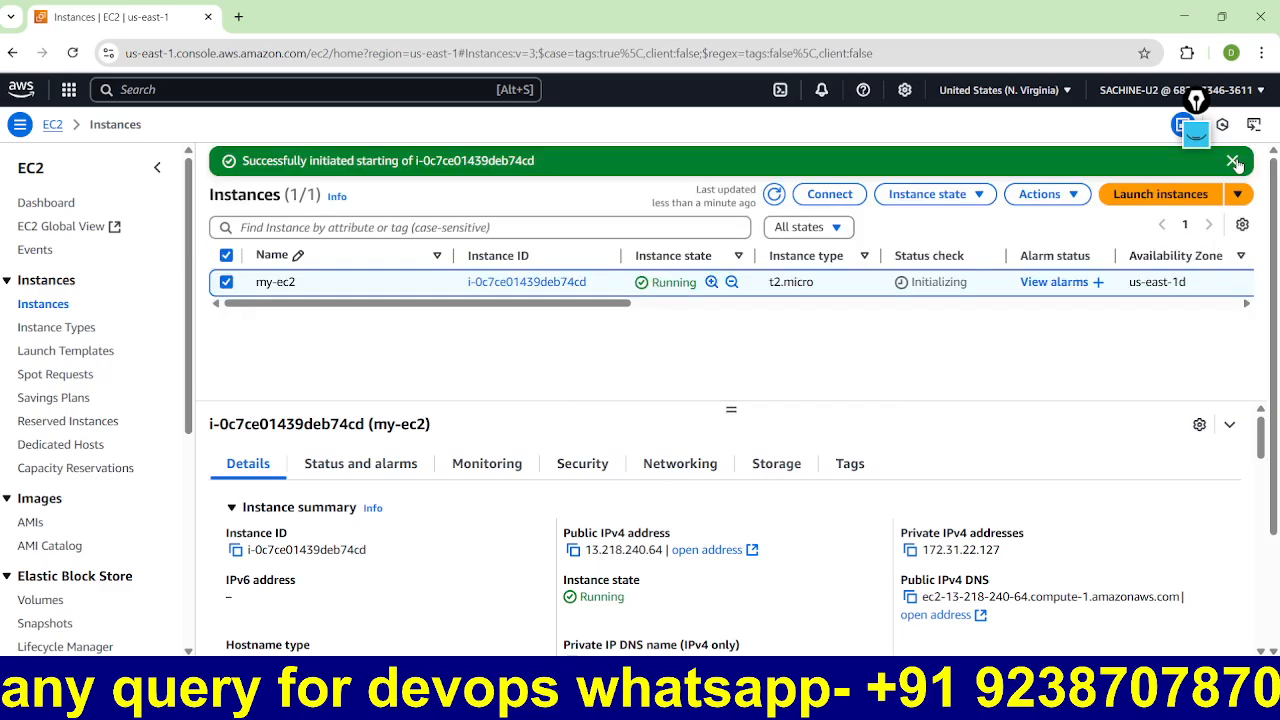
Step: Return to the Paint diagram
{"action": "mouse_move", "coordinate": [823, 700]}
{"action": "left_click", "coordinate": [934, 680]}
{"action": "mouse_move", "coordinate": [934, 680]}
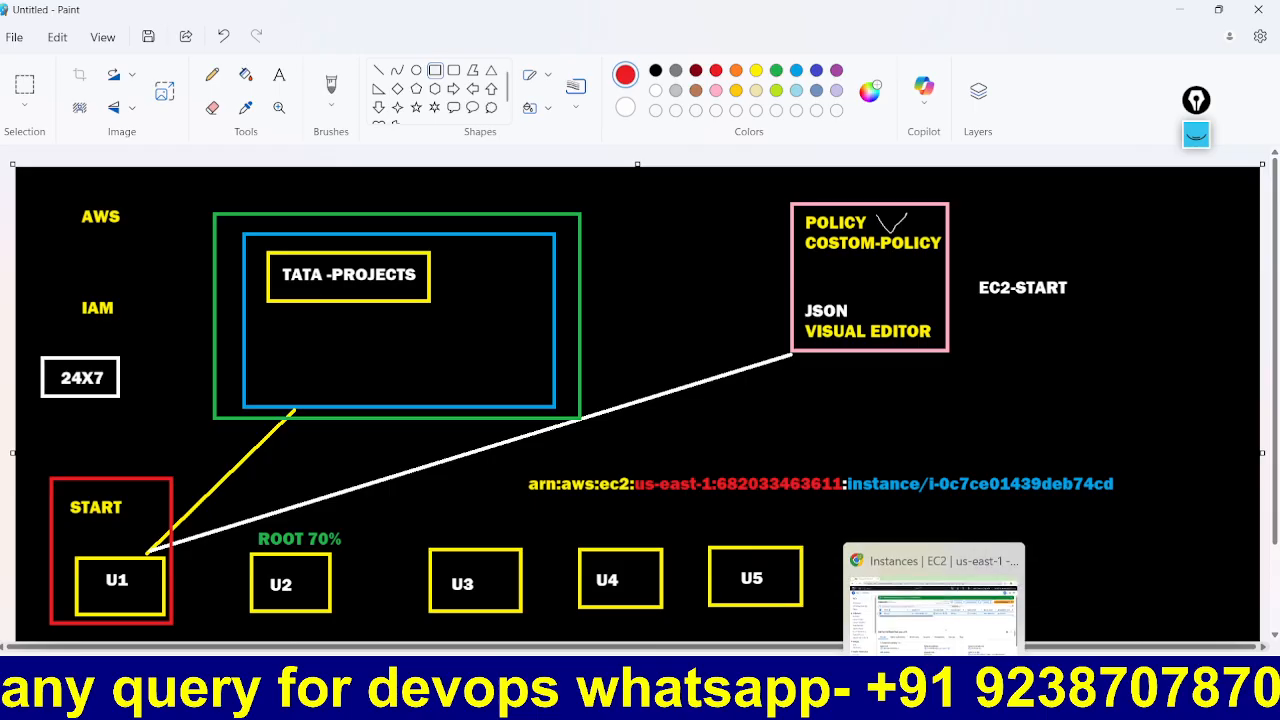
Step: Minimize Paint and bring up the AWS Policy Generator's policy JSON in Chrome
{"action": "left_click", "coordinate": [819, 680]}
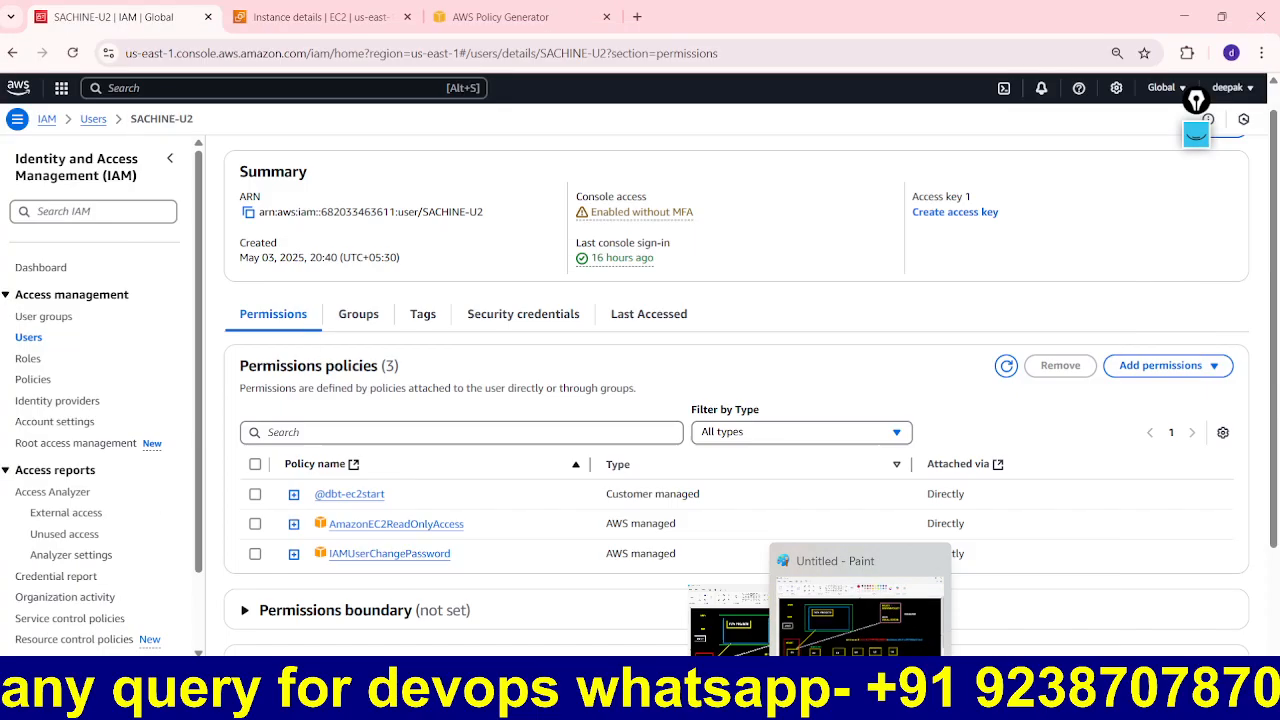
{"action": "left_click", "coordinate": [894, 579]}
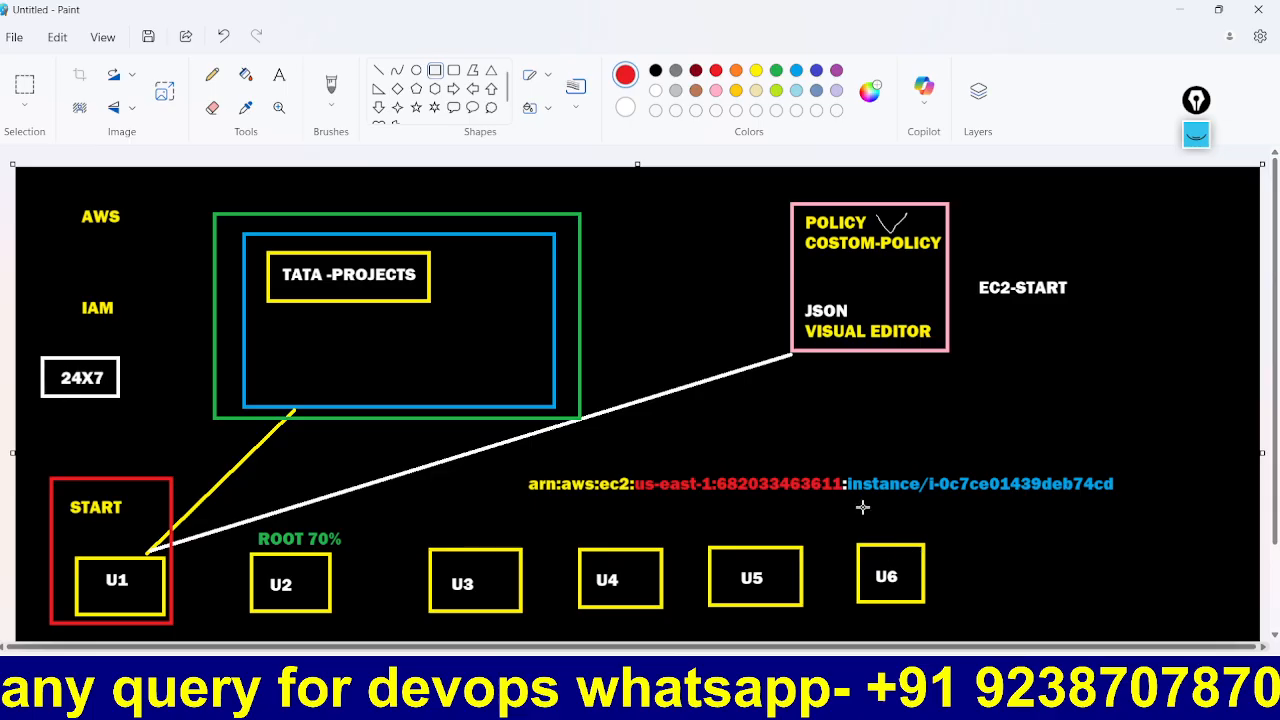
{"action": "left_click", "coordinate": [1170, 7]}
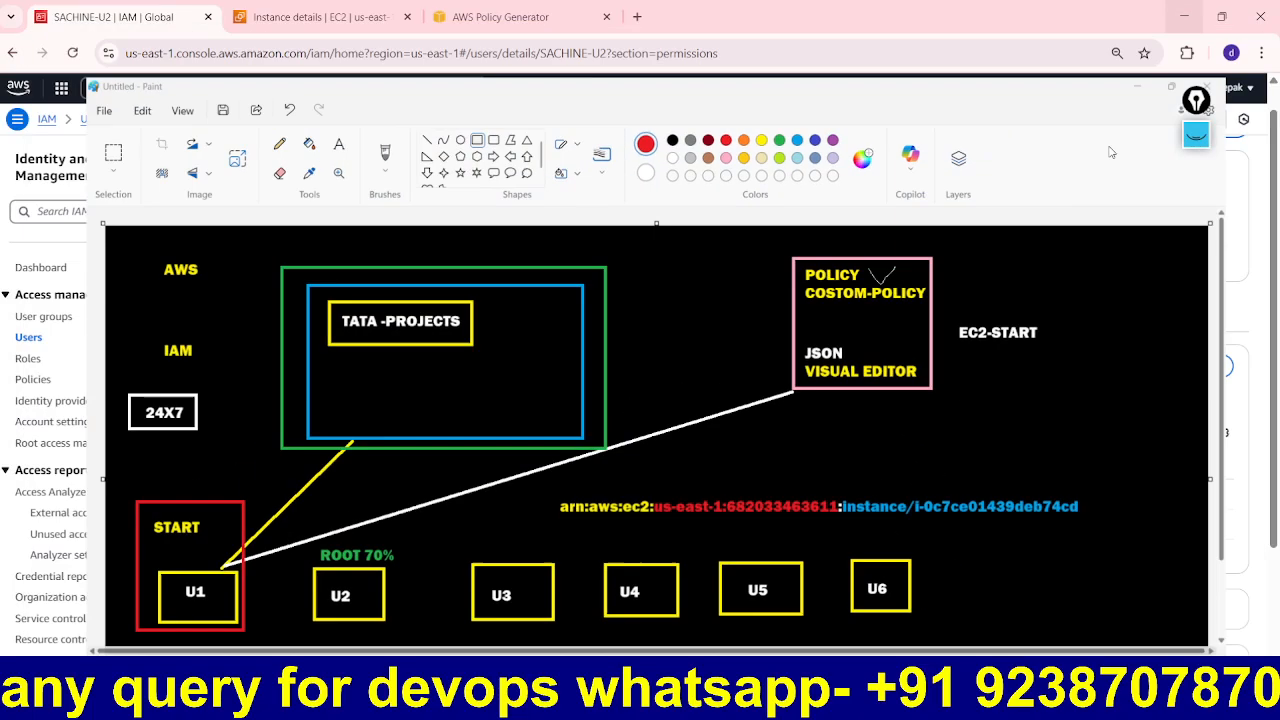
{"action": "left_click", "coordinate": [822, 685]}
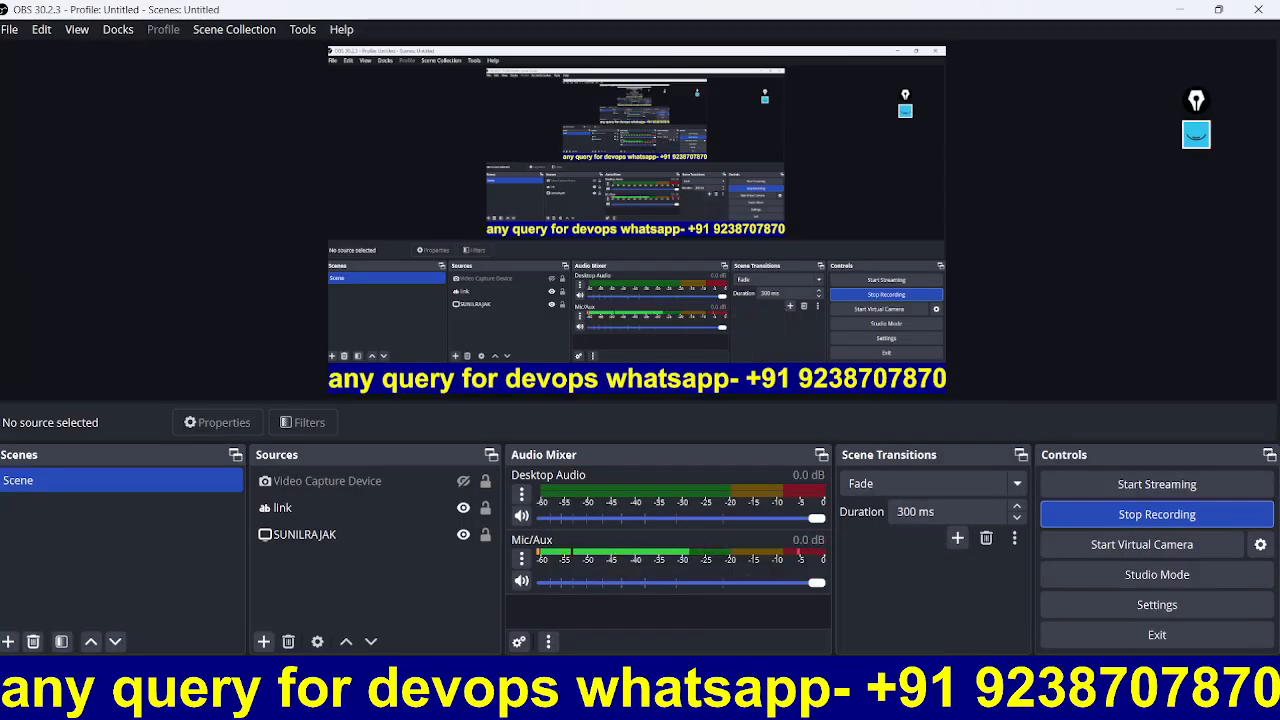
{"action": "left_click", "coordinate": [822, 685]}
{"action": "left_click", "coordinate": [518, 10]}
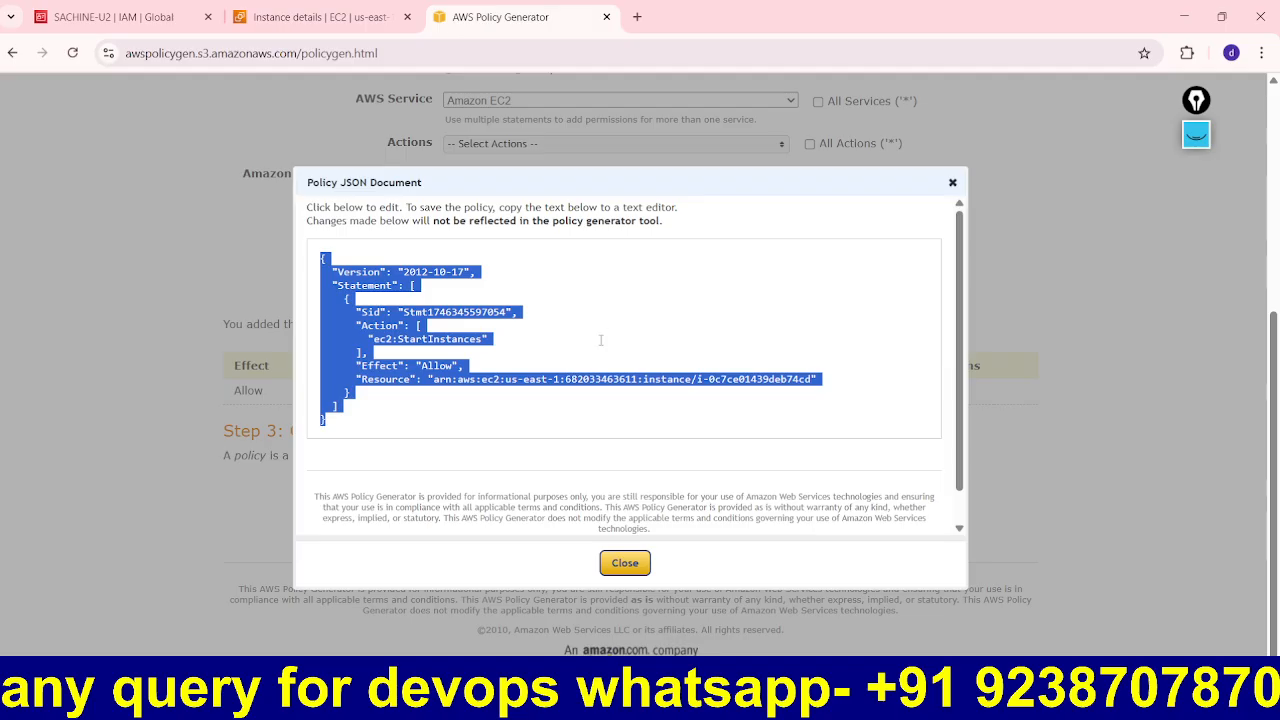
Step: Highlight the ec2:StartInstances action in the policy JSON, then return to SACHINE-U2's IAM permissions
{"action": "left_click", "coordinate": [552, 342]}
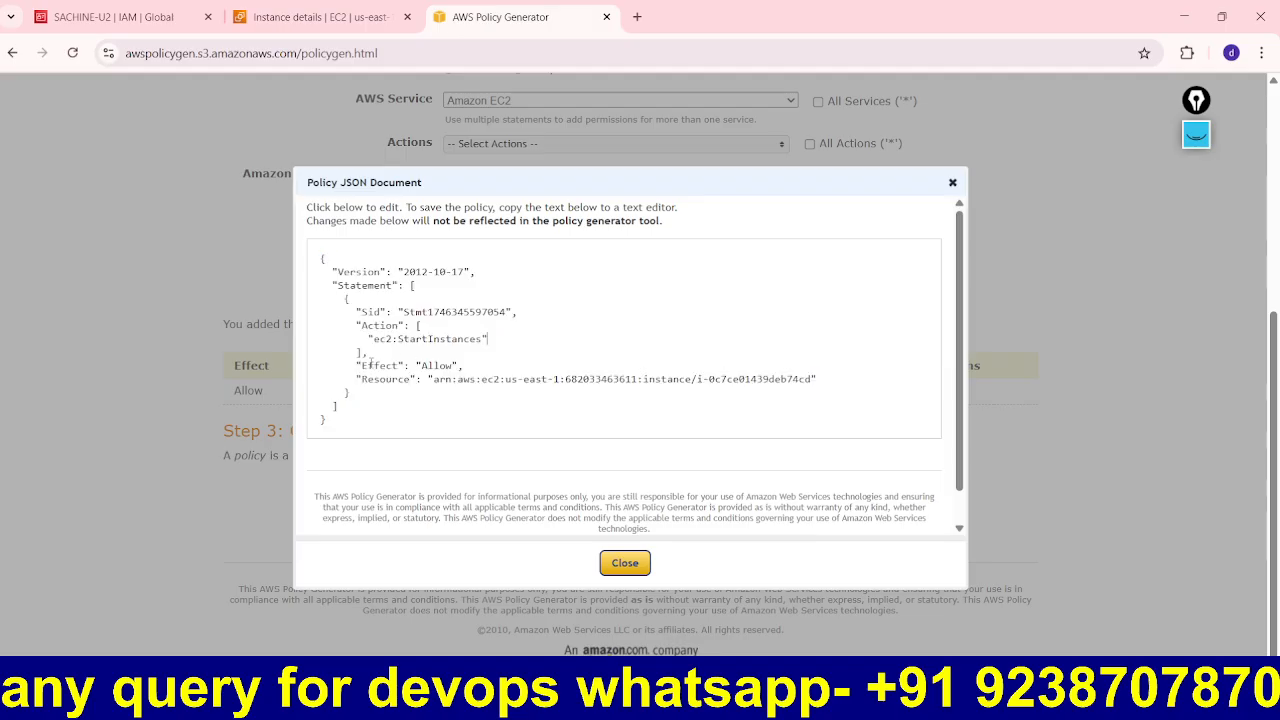
{"action": "left_click_drag", "start_coordinate": [488, 345], "coordinate": [378, 340]}
{"action": "left_click", "coordinate": [523, 340]}
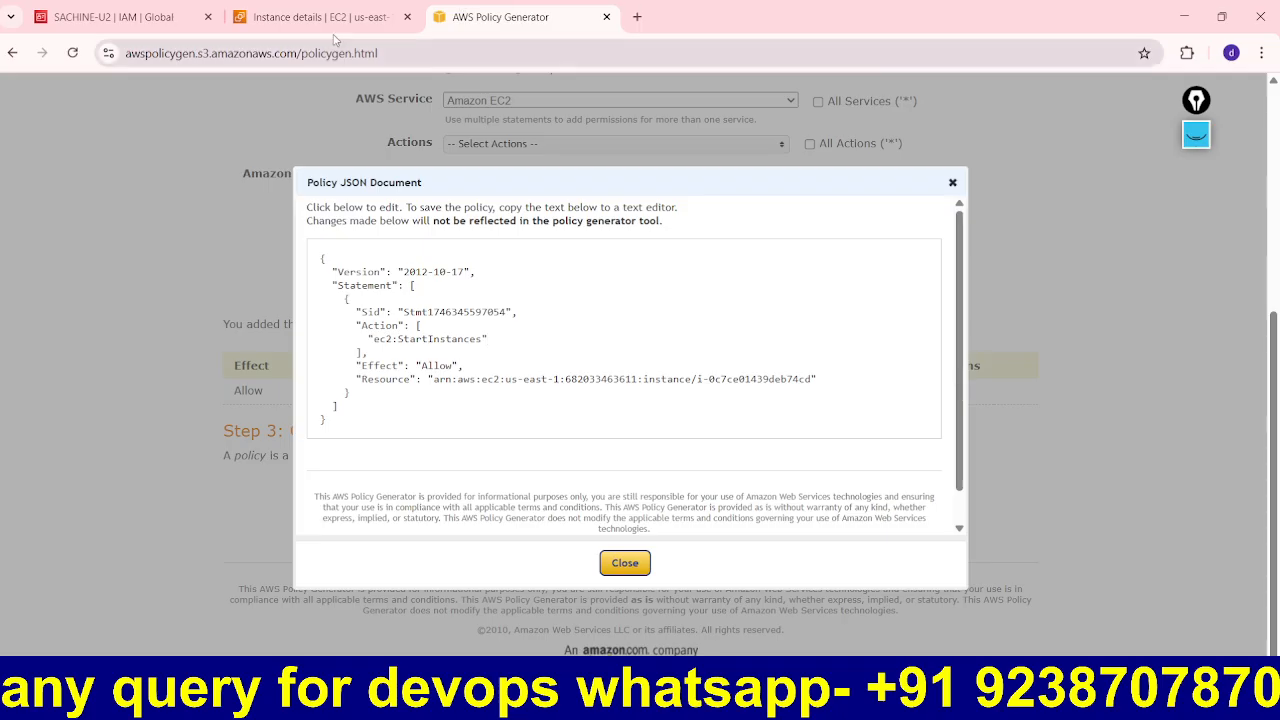
{"action": "left_click", "coordinate": [285, 10]}
{"action": "left_click", "coordinate": [150, 8]}
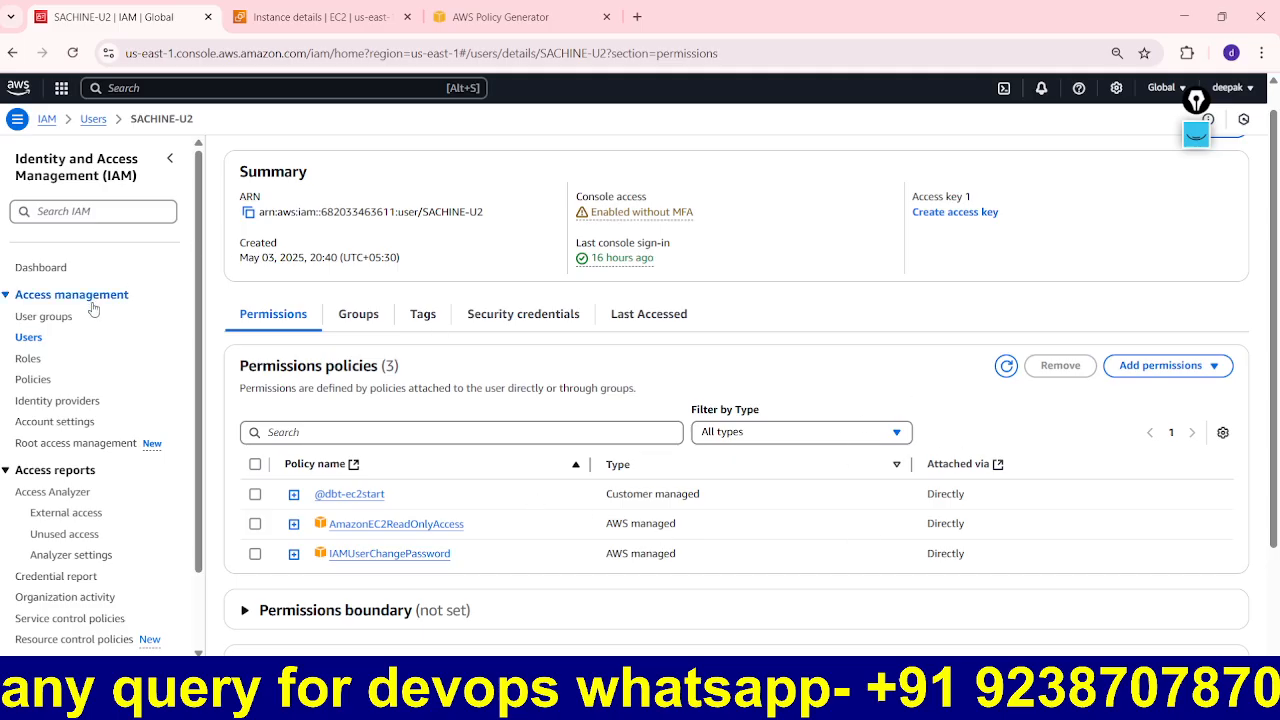
Step: Review user-1's two attached policies, then open the empty User groups list
{"action": "left_click", "coordinate": [36, 339]}
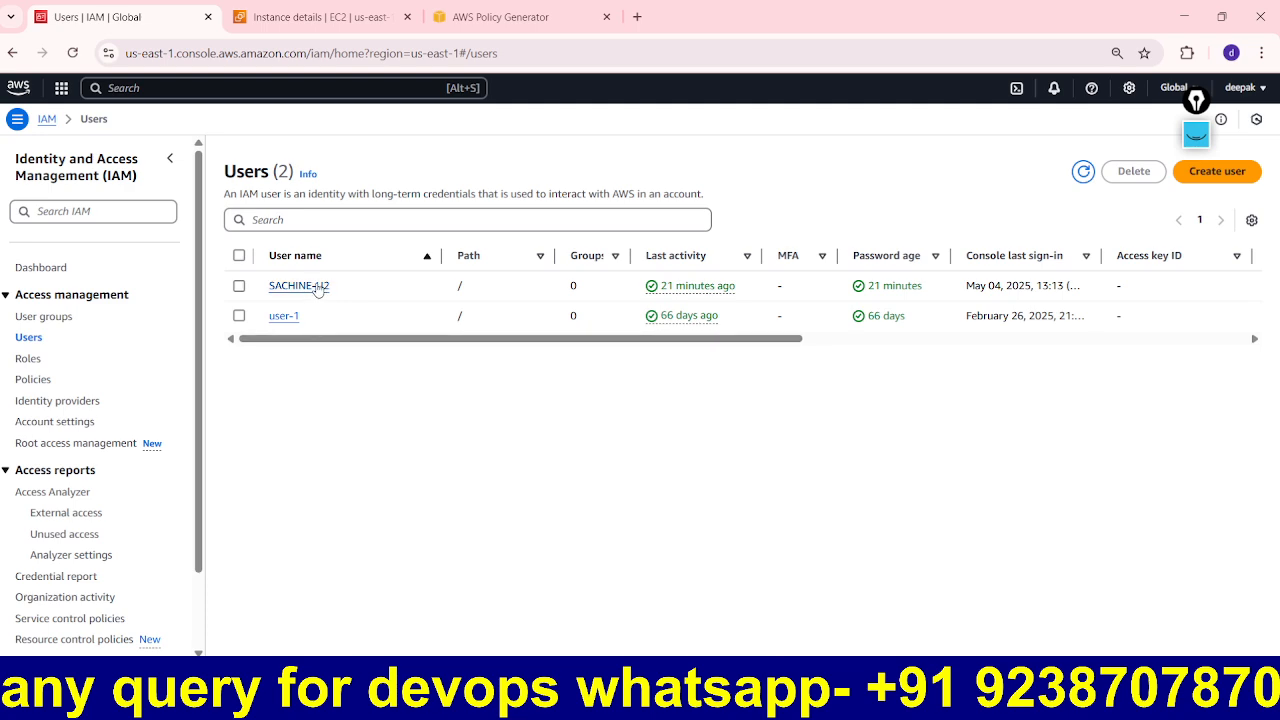
{"action": "left_click", "coordinate": [291, 317]}
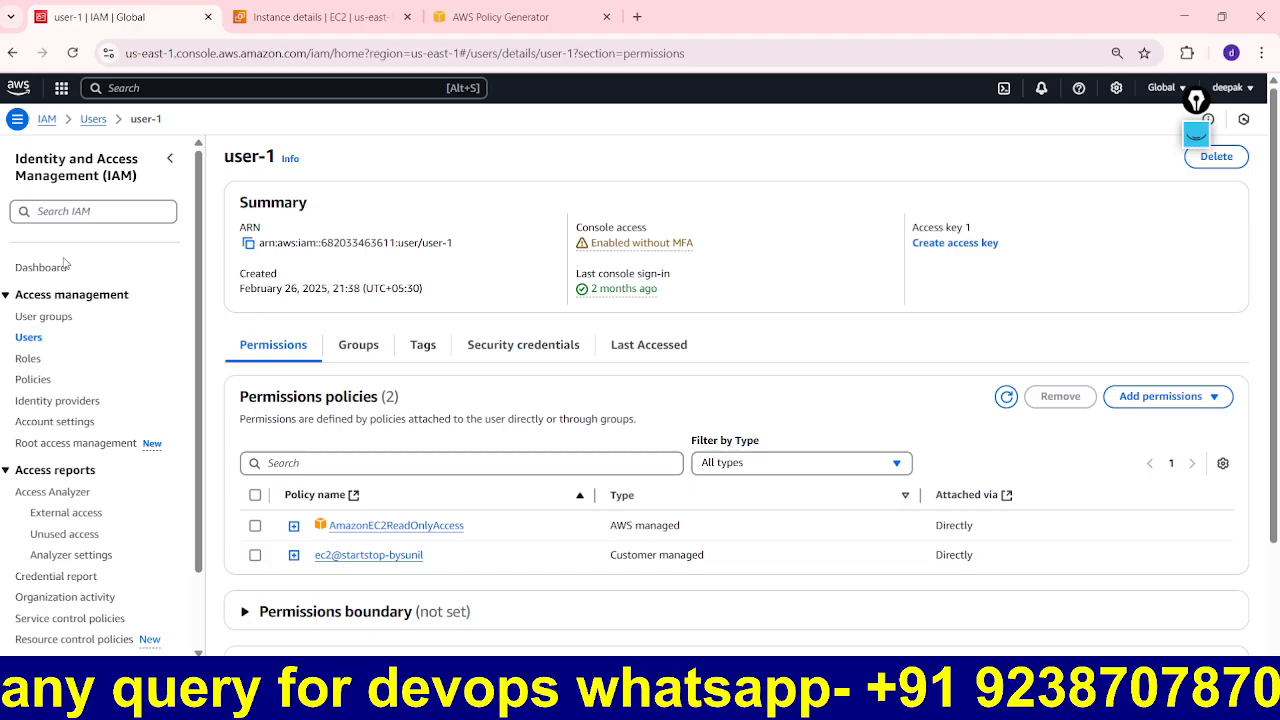
{"action": "left_click", "coordinate": [57, 318]}
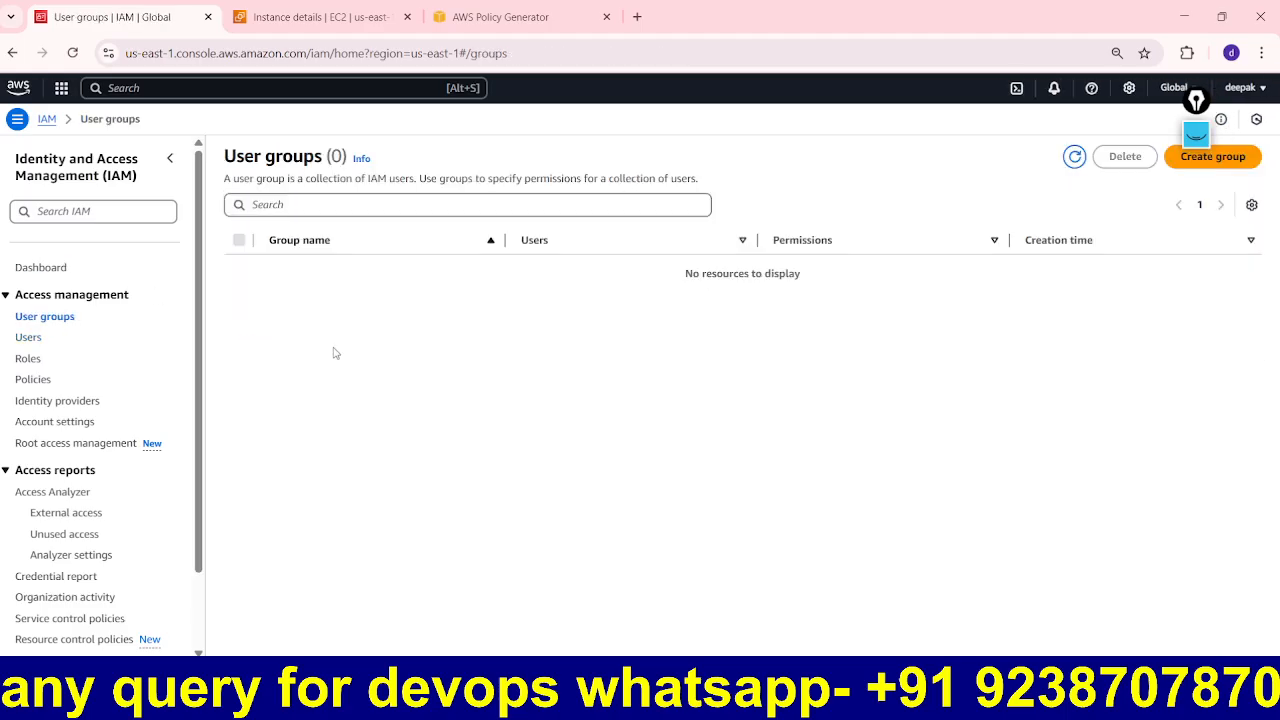
Step: Start a new user group named 'tata' with SACHINE-U2 and user-1 as members
{"action": "left_click", "coordinate": [1224, 164]}
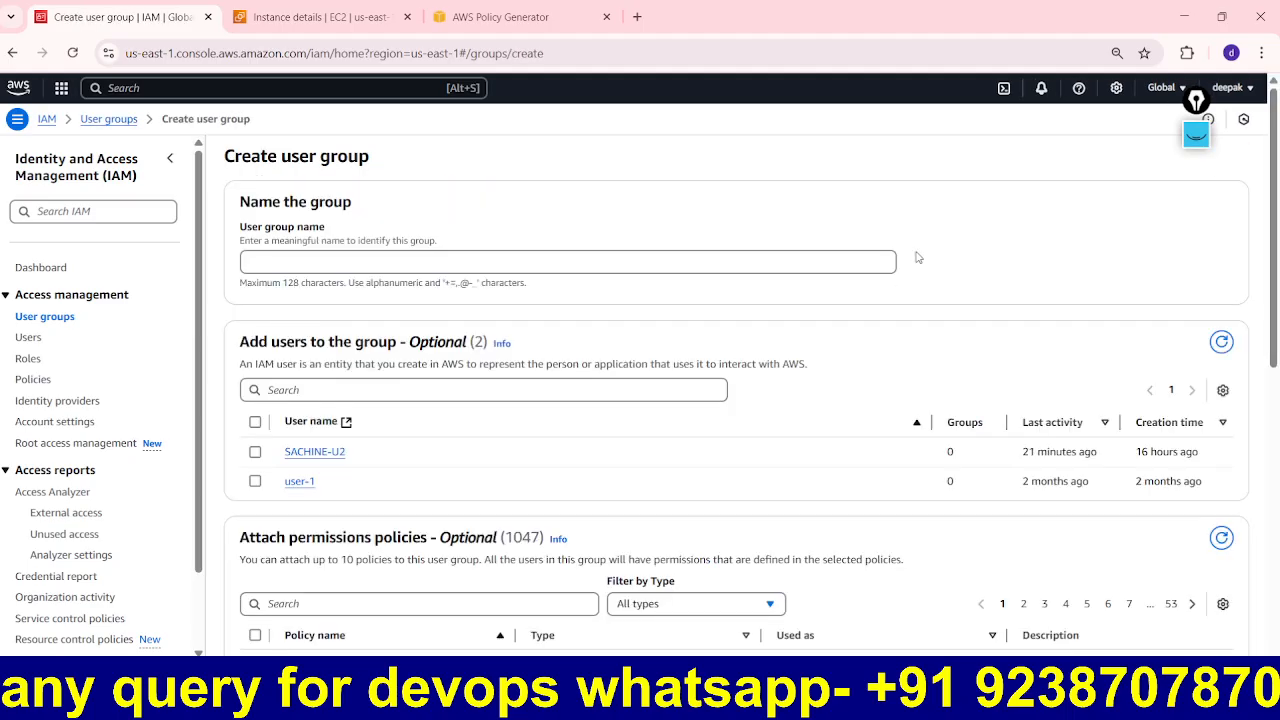
{"action": "left_click", "coordinate": [313, 258]}
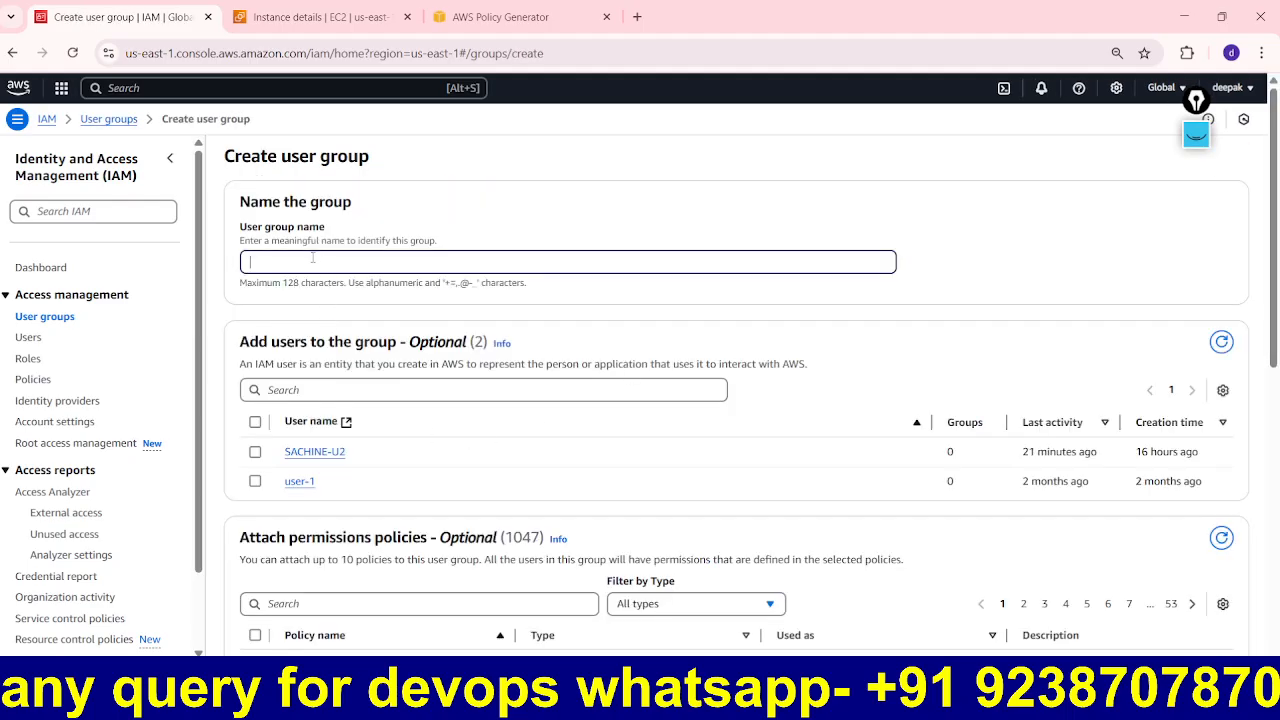
{"action": "type", "text": "tata"}
{"action": "left_click", "coordinate": [256, 422]}
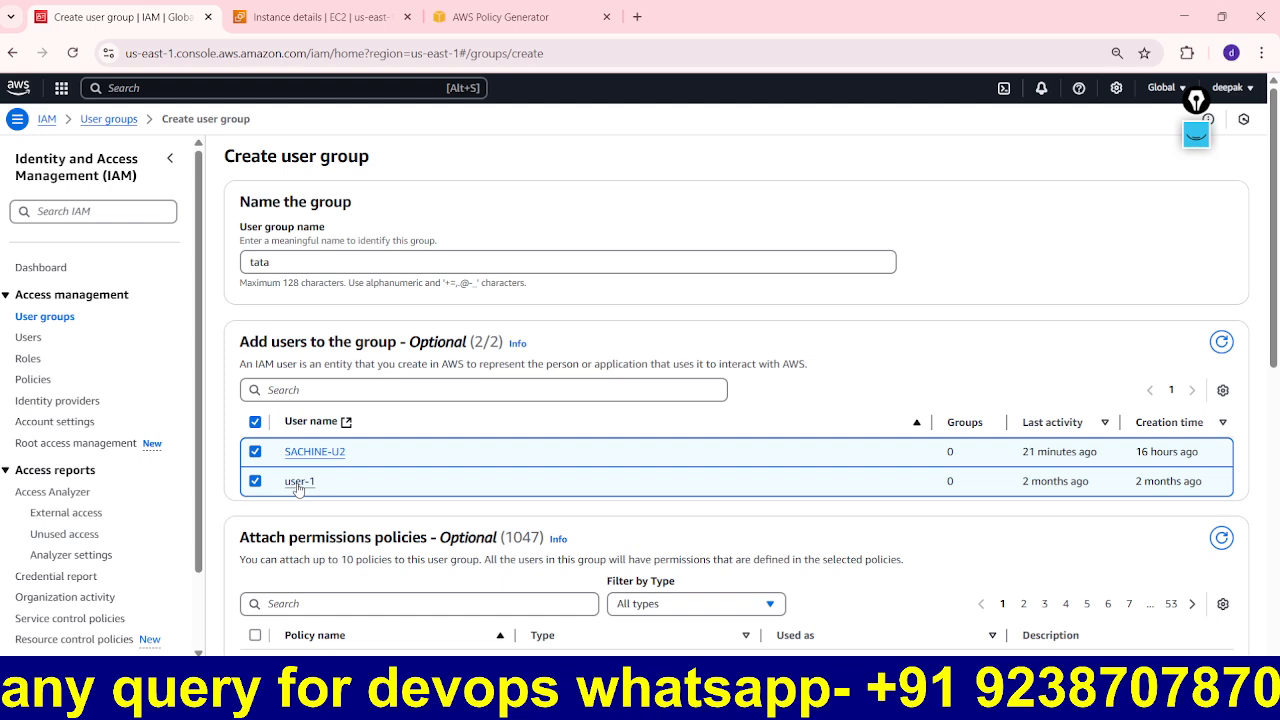
{"action": "scroll", "coordinate": [514, 457], "scroll_direction": "down", "scroll_amount": 1}
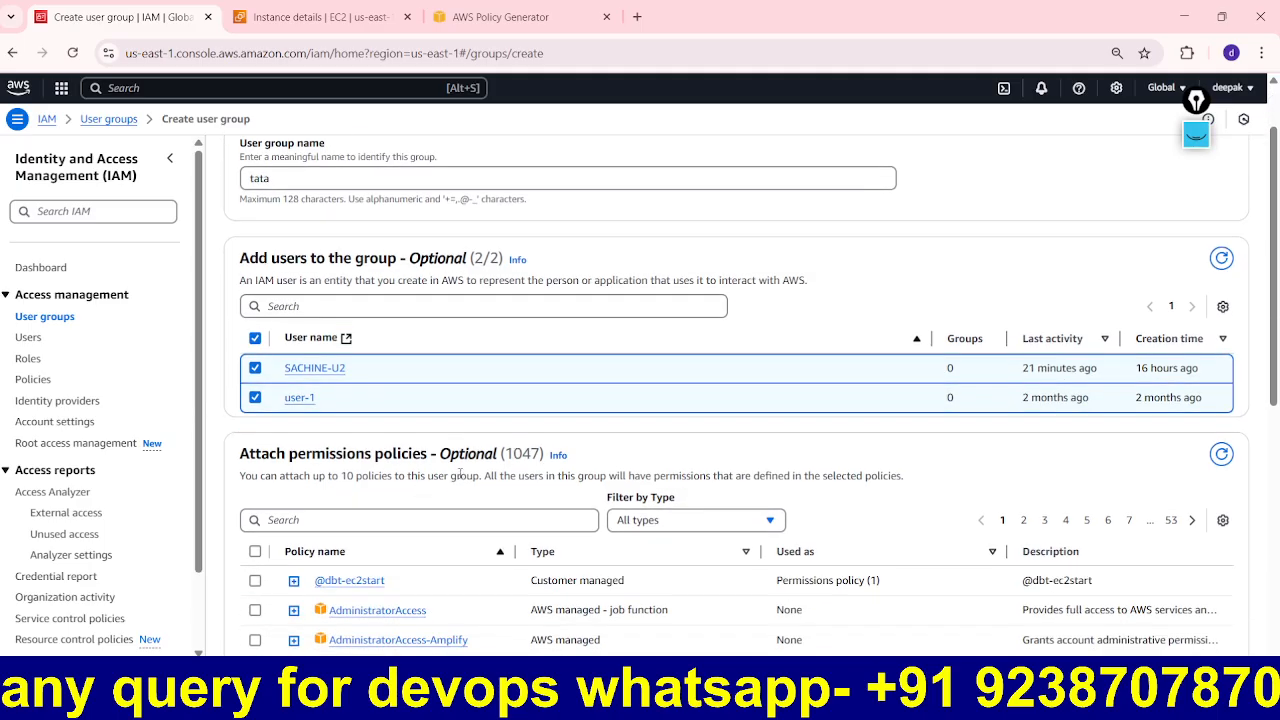
{"action": "scroll", "coordinate": [460, 474], "scroll_direction": "down", "scroll_amount": 1}
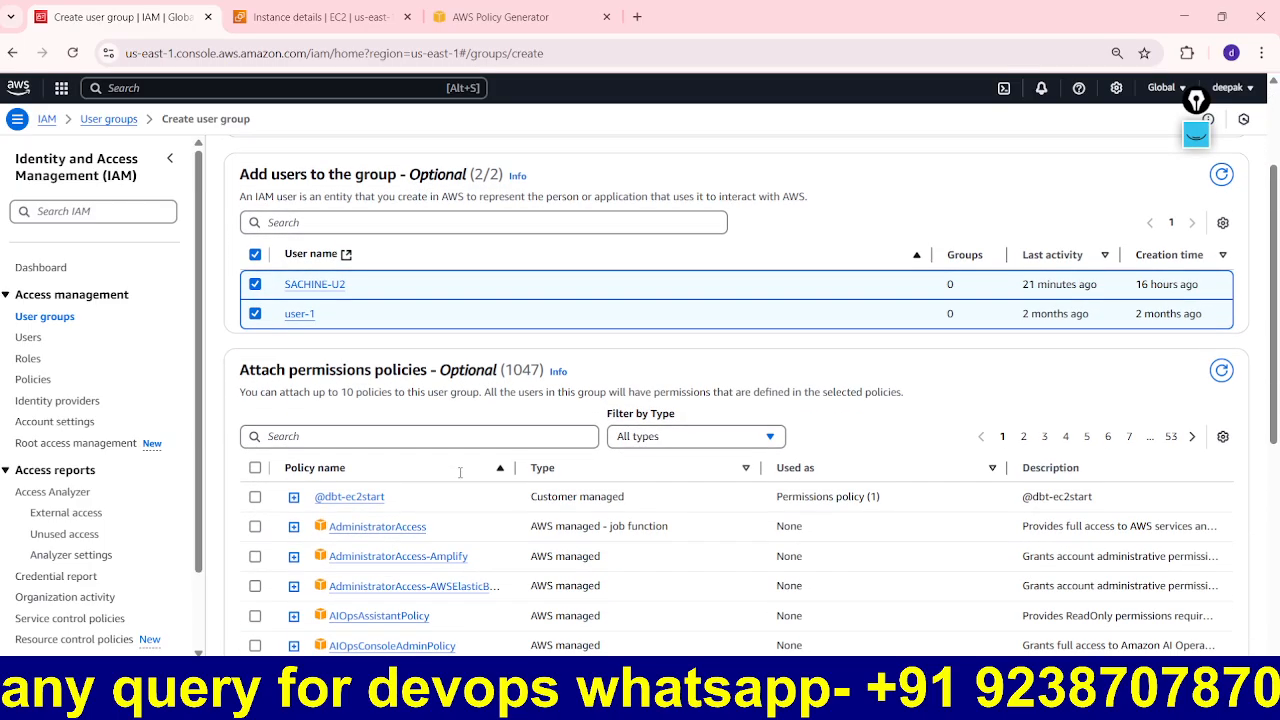
Step: Attach AmazonEC2FullAccess, found by searching 'ec2', and create the group
{"action": "left_click", "coordinate": [385, 437]}
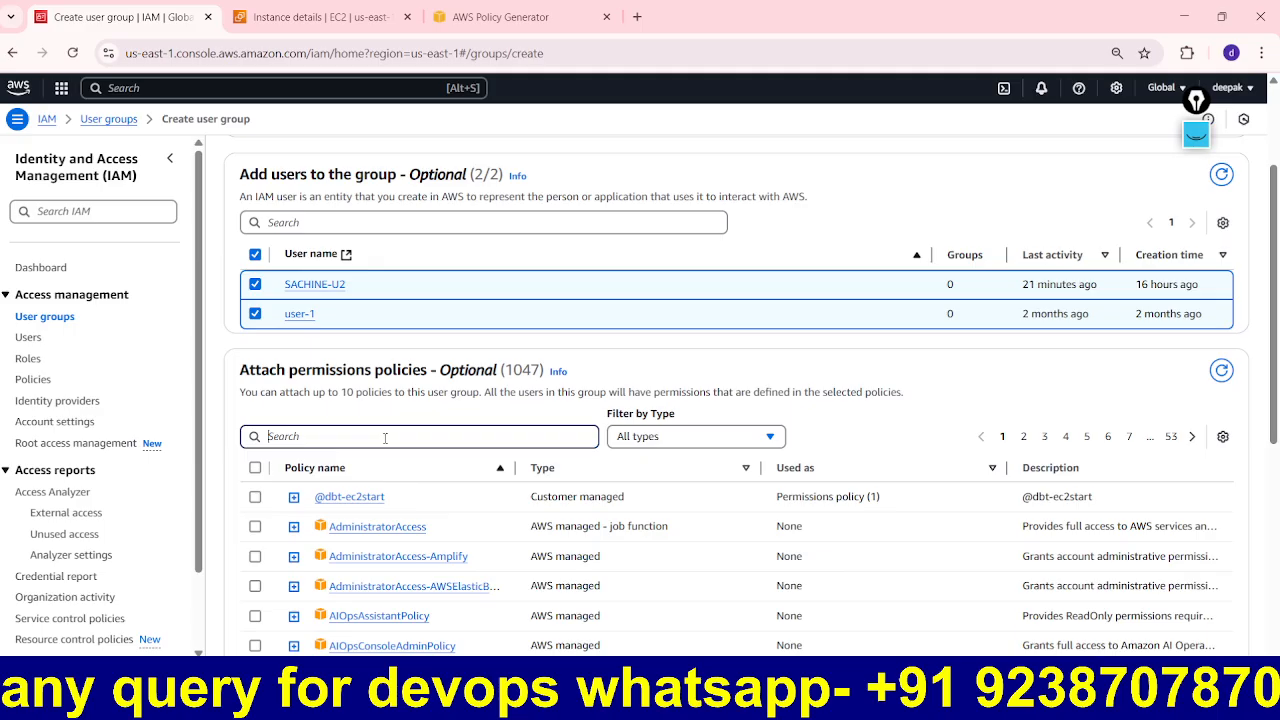
{"action": "type", "text": "ec2"}
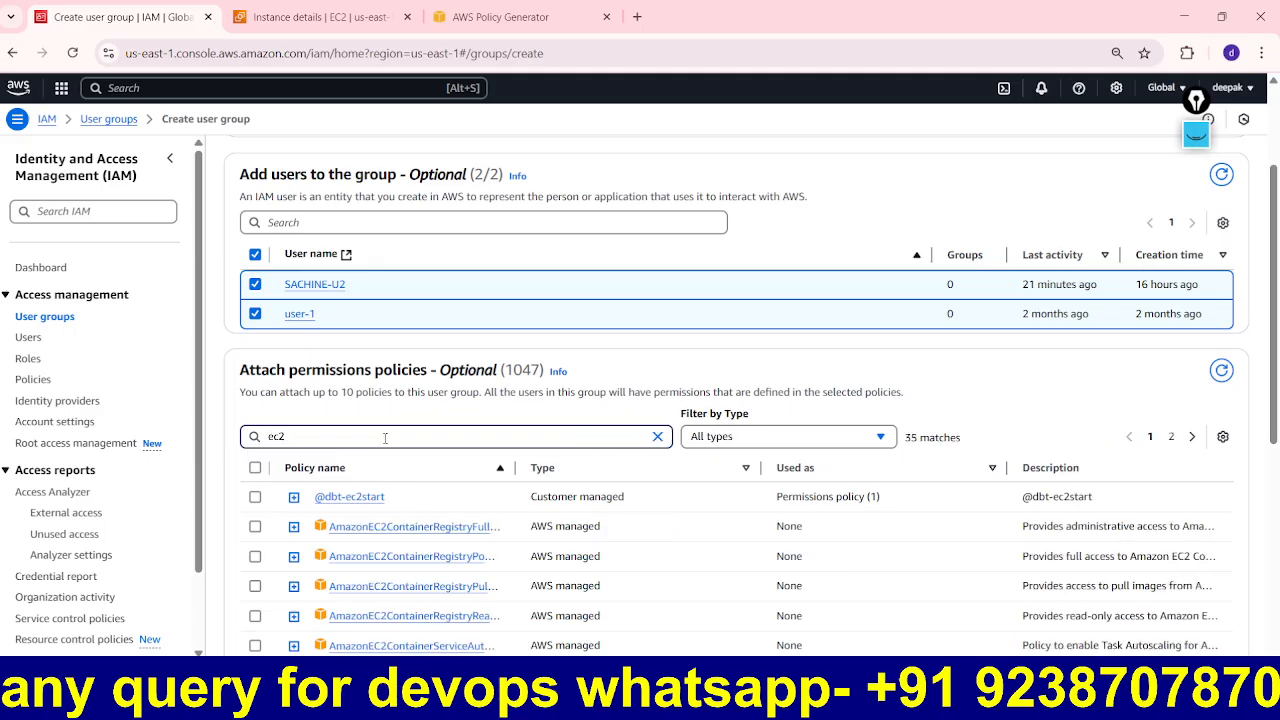
{"action": "scroll", "coordinate": [425, 490], "scroll_direction": "down", "scroll_amount": 3}
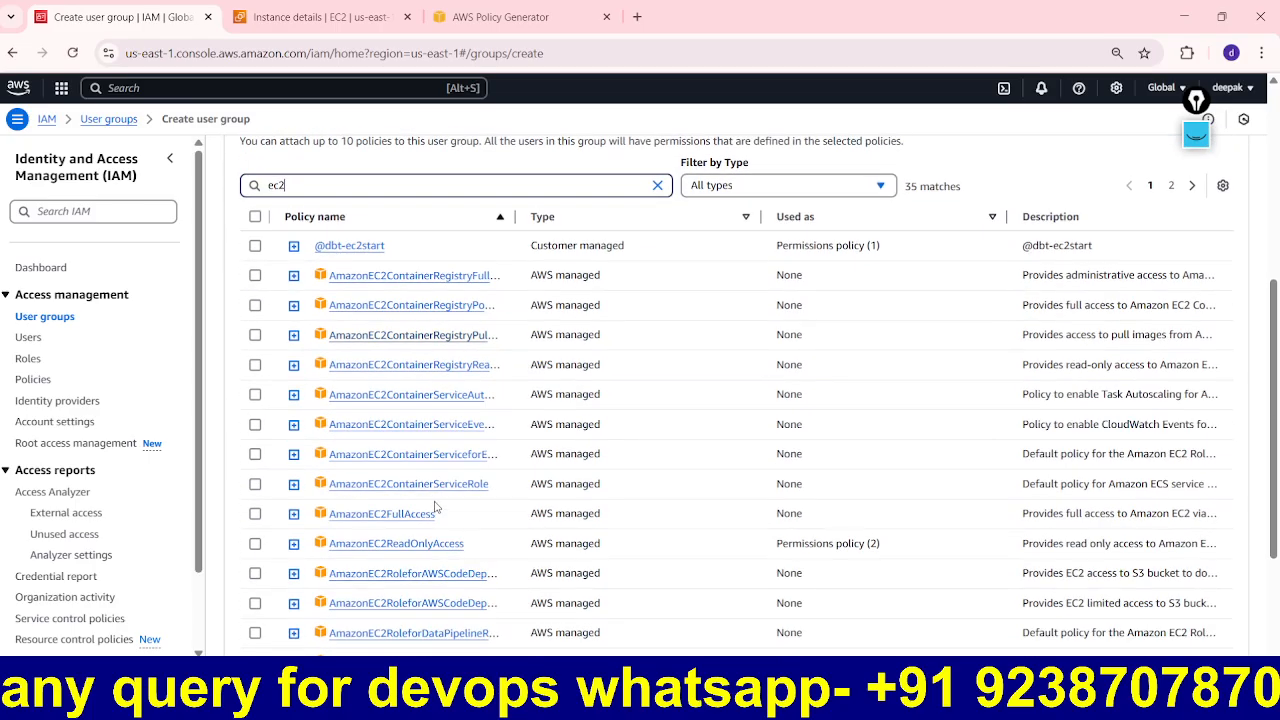
{"action": "left_click", "coordinate": [255, 513]}
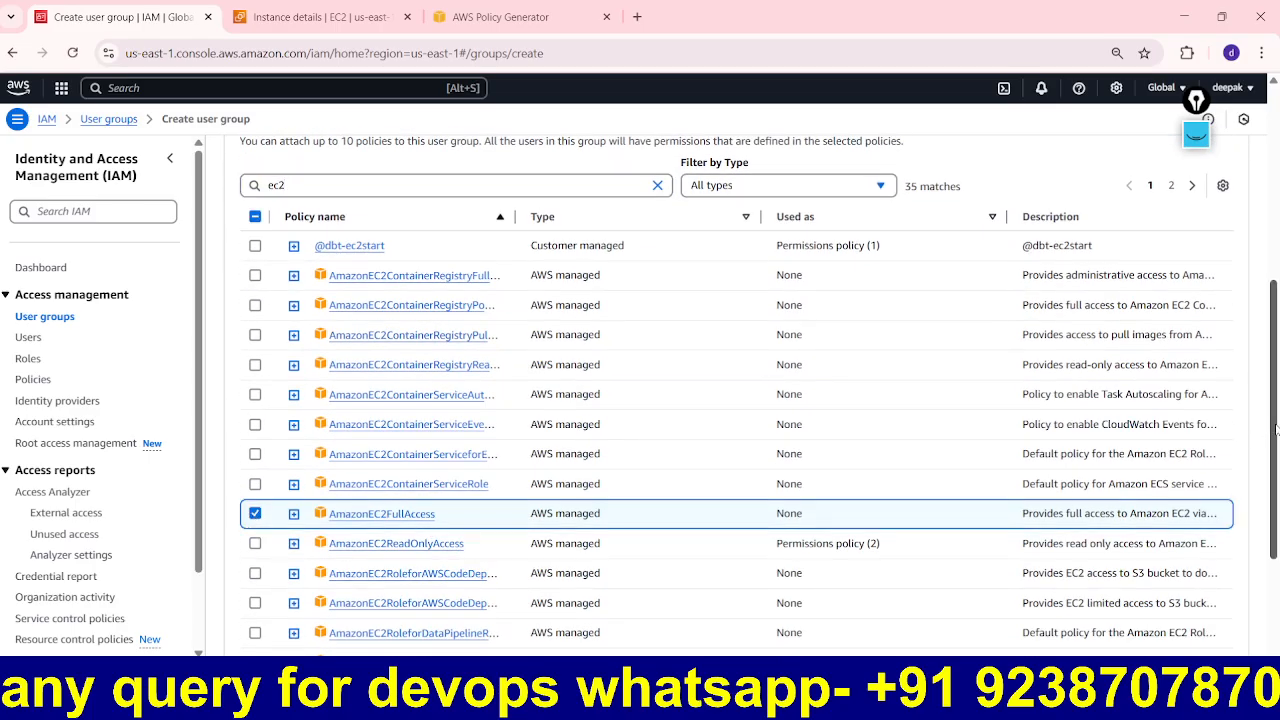
{"action": "left_click_drag", "start_coordinate": [1276, 424], "coordinate": [1276, 552]}
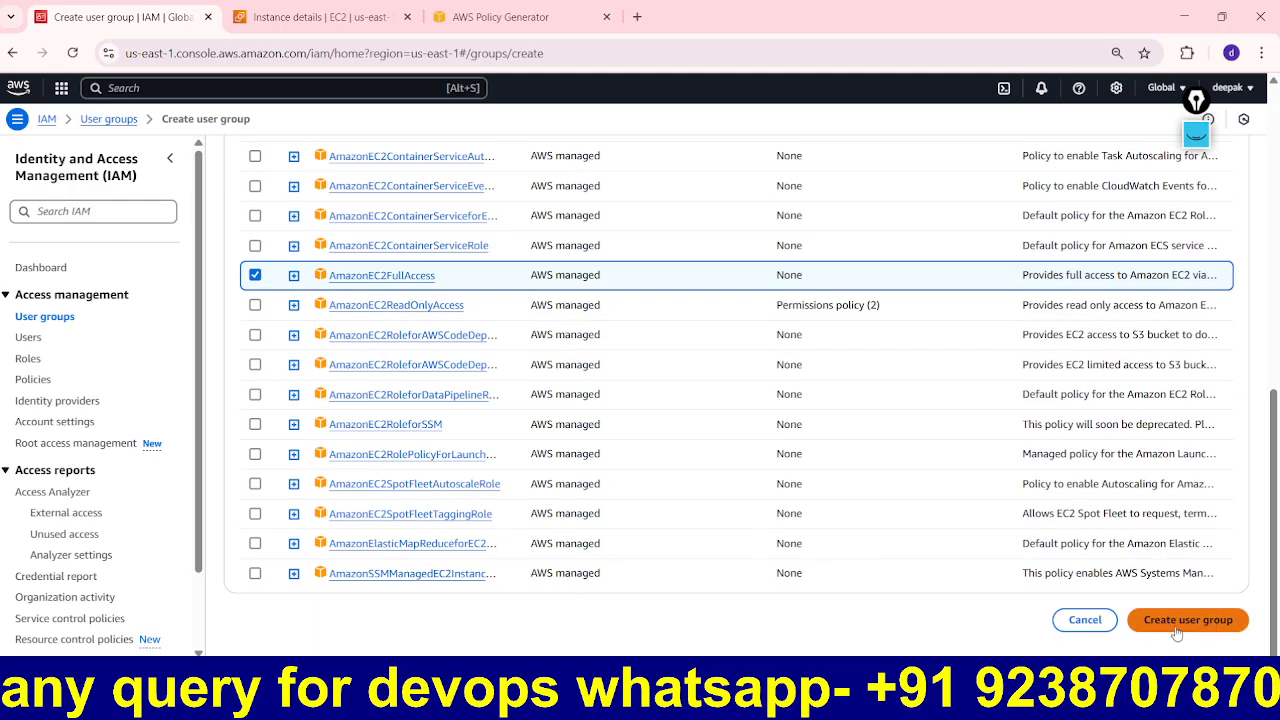
{"action": "left_click", "coordinate": [1180, 630]}
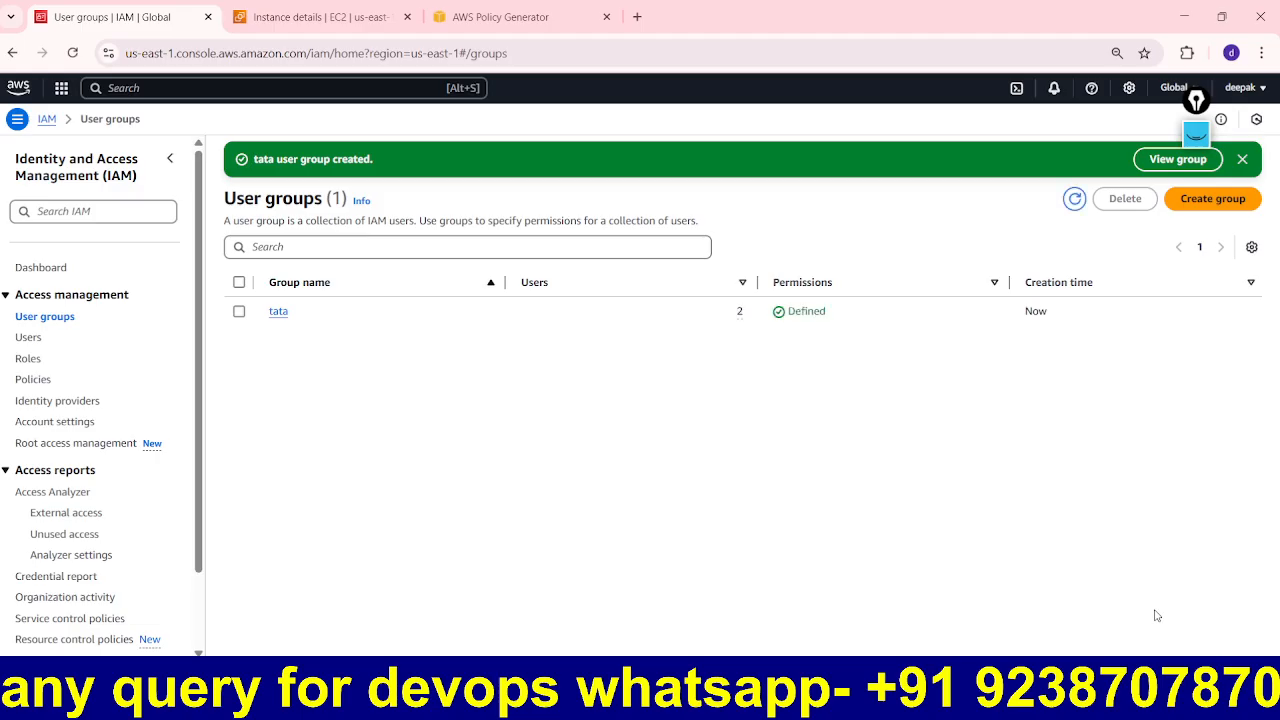
Step: Open the tata group, then SACHINE-U2's user page, scrolling to its permission policies
{"action": "left_click", "coordinate": [280, 313]}
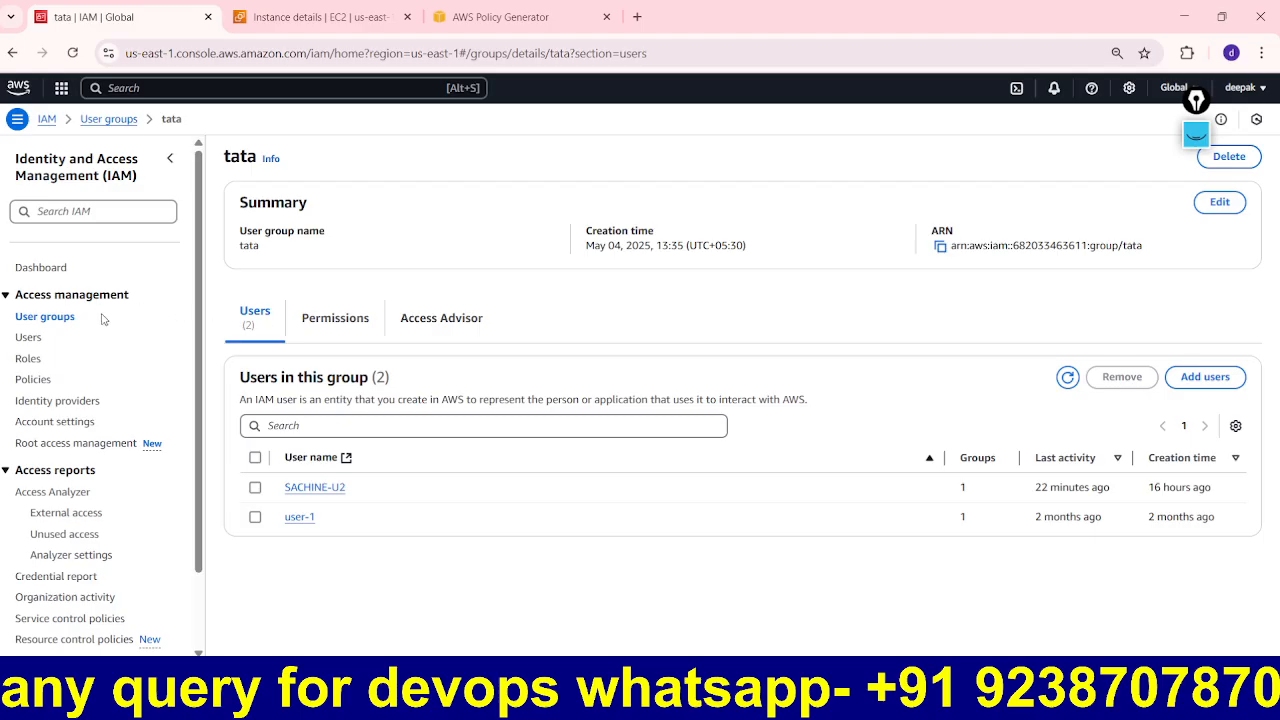
{"action": "left_click", "coordinate": [30, 340]}
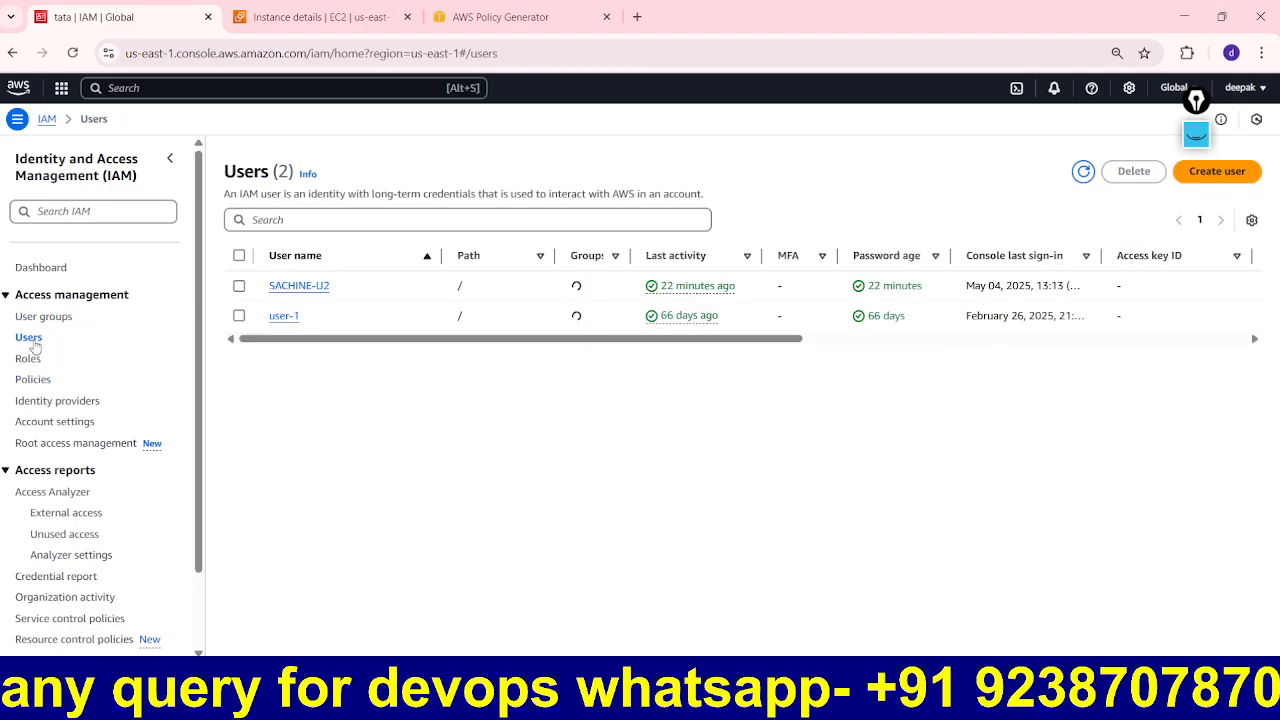
{"action": "left_click", "coordinate": [315, 290]}
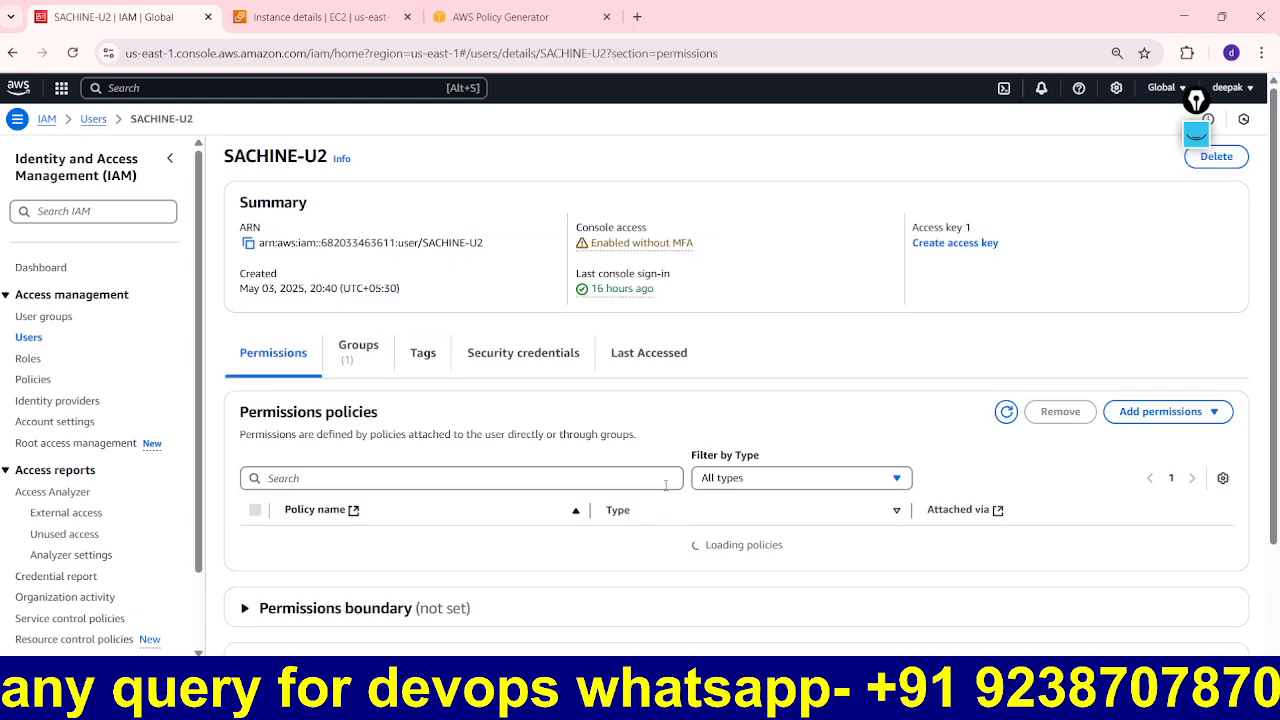
{"action": "scroll", "coordinate": [667, 490], "scroll_direction": "down", "scroll_amount": 3}
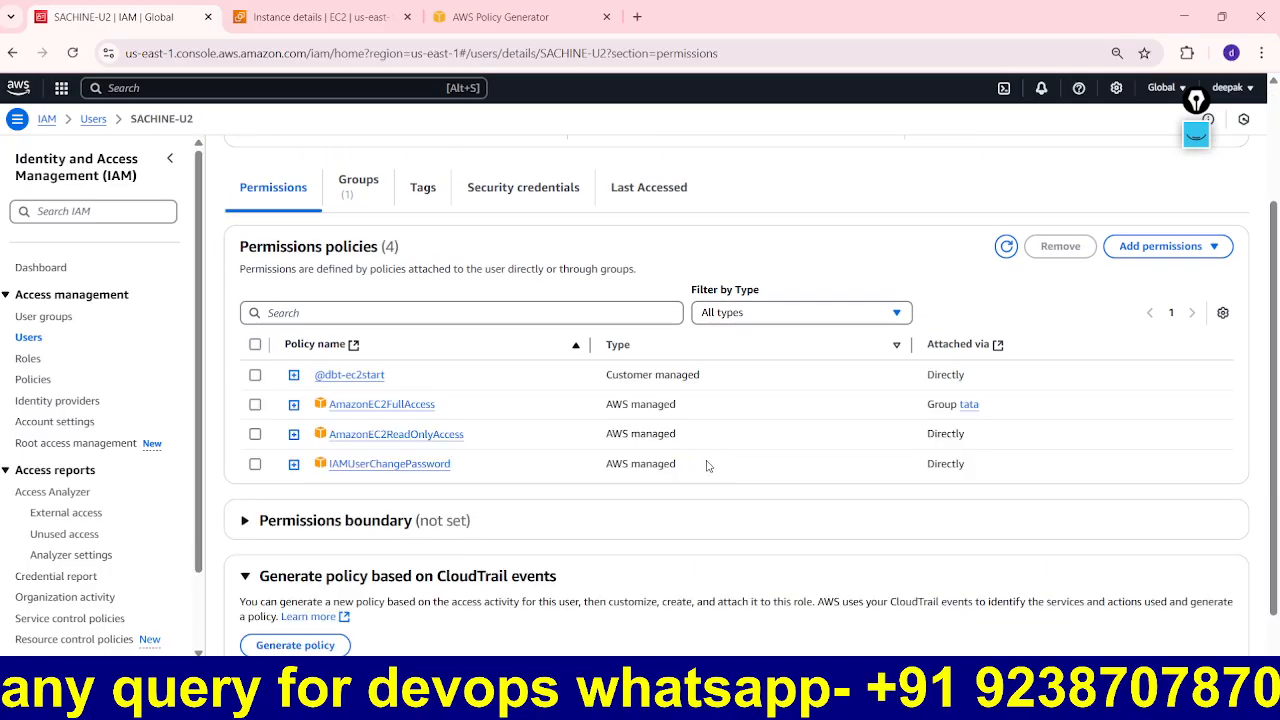
Step: Inspect SACHINE-U2's policies, confirming AmazonEC2FullAccess is inherited from group tata
{"action": "left_click", "coordinate": [1196, 134]}
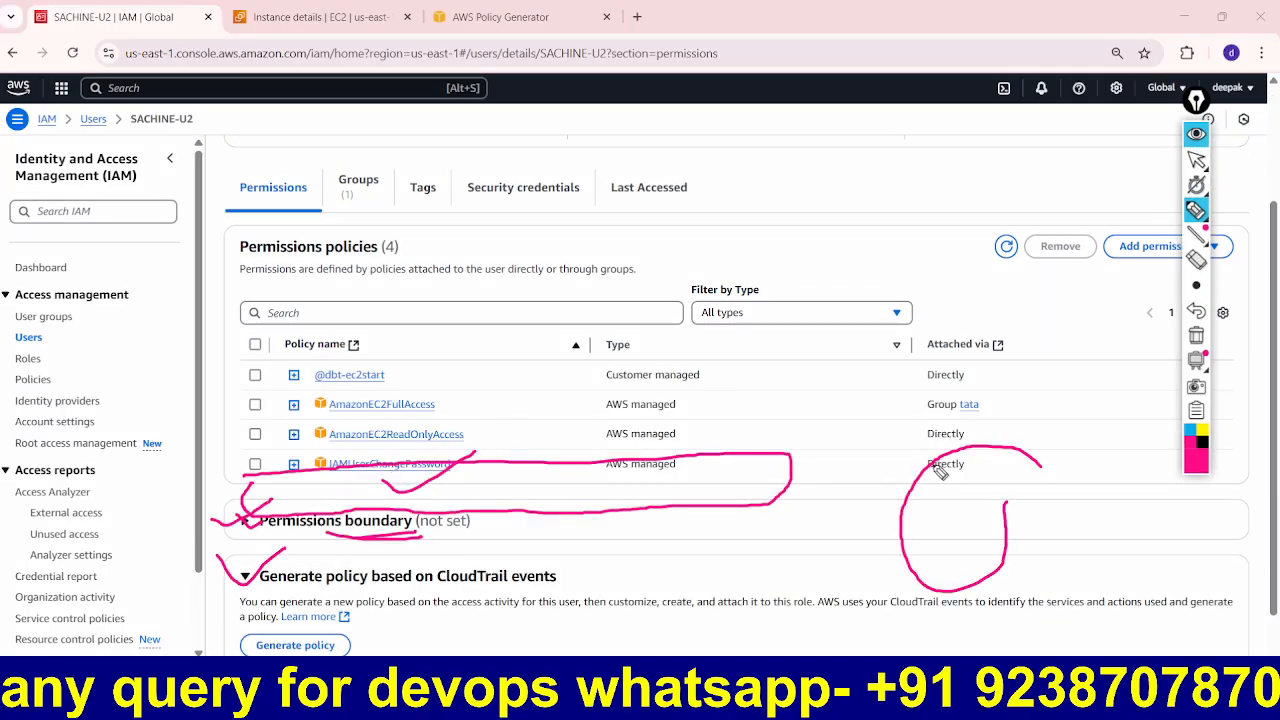
{"action": "left_click", "coordinate": [1196, 335]}
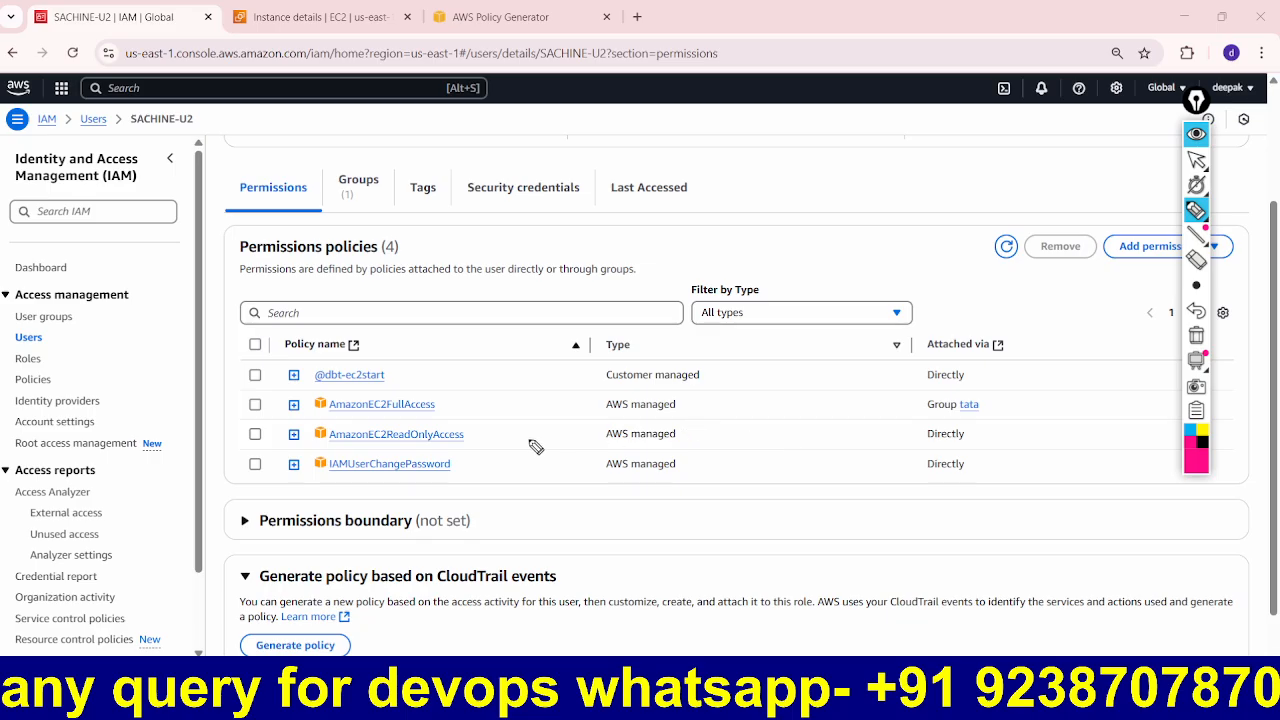
{"action": "mouse_move", "coordinate": [432, 393]}
{"action": "left_mouse_down"}
{"action": "mouse_move", "coordinate": [224, 390]}
{"action": "mouse_move", "coordinate": [300, 432]}
{"action": "mouse_move", "coordinate": [1028, 410]}
{"action": "mouse_move", "coordinate": [845, 392]}
{"action": "mouse_move", "coordinate": [416, 394]}
{"action": "left_mouse_up"}
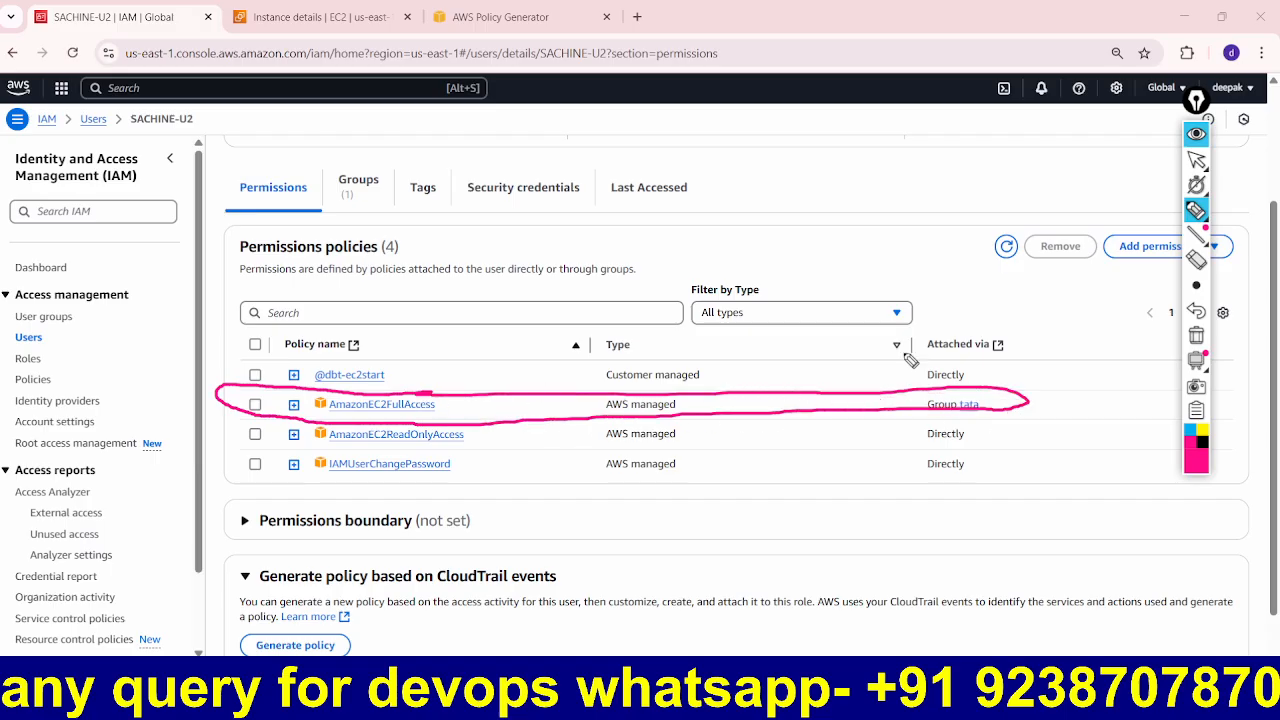
{"action": "left_click", "coordinate": [1196, 336]}
{"action": "mouse_move", "coordinate": [1008, 395]}
{"action": "left_mouse_down"}
{"action": "mouse_move", "coordinate": [944, 390]}
{"action": "mouse_move", "coordinate": [945, 424]}
{"action": "mouse_move", "coordinate": [1003, 408]}
{"action": "left_mouse_up"}
{"action": "mouse_move", "coordinate": [434, 404]}
{"action": "left_mouse_down"}
{"action": "mouse_move", "coordinate": [460, 417]}
{"action": "mouse_move", "coordinate": [500, 388]}
{"action": "left_mouse_up"}
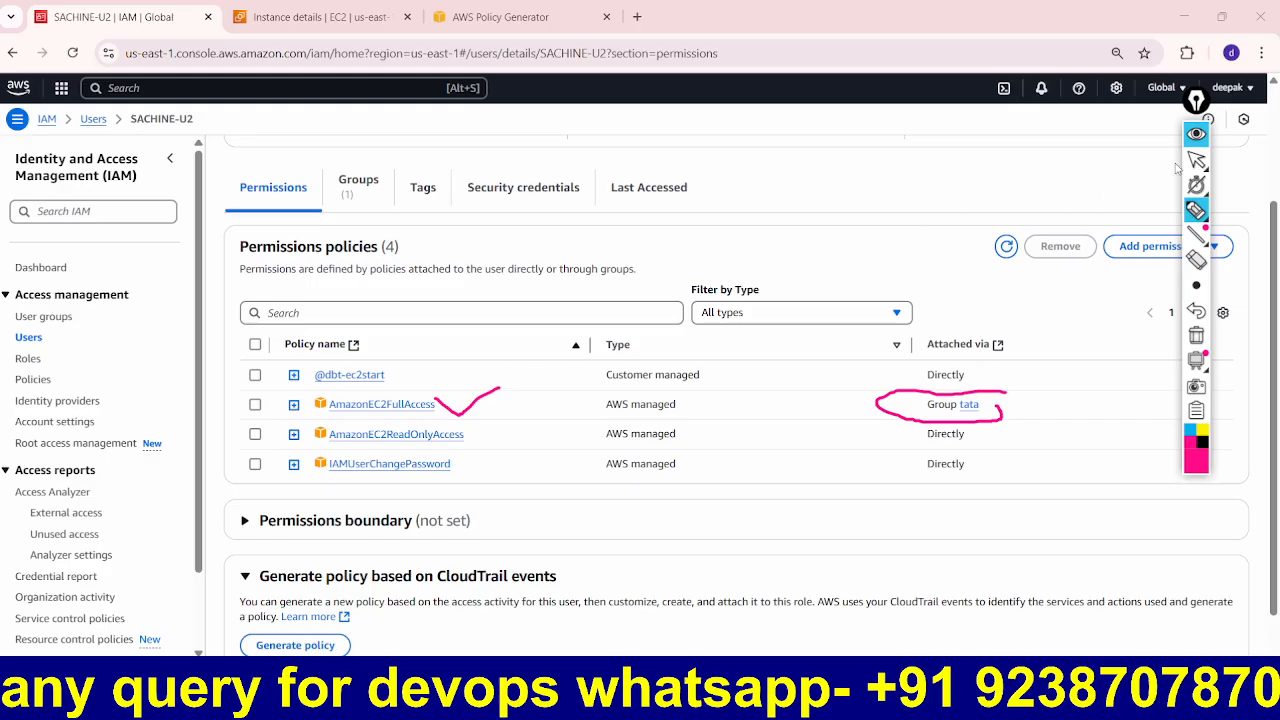
{"action": "left_click", "coordinate": [1196, 133]}
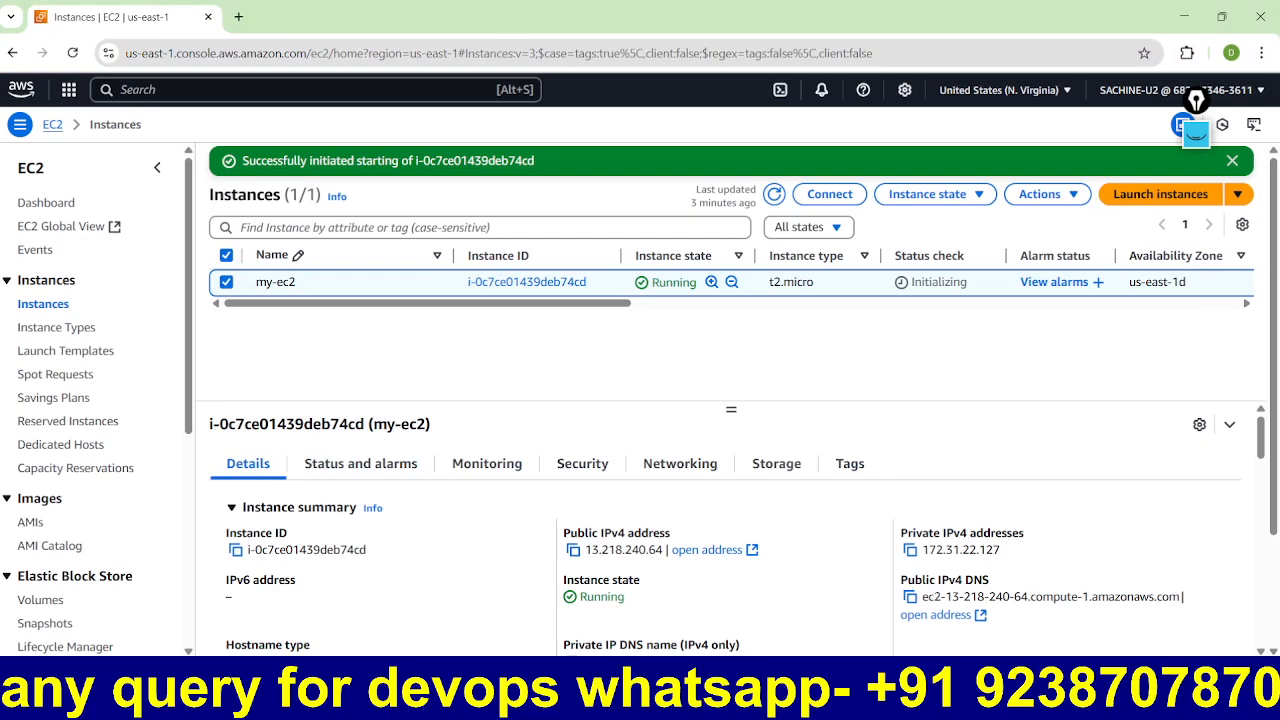
Step: As SACHINE-U2 in EC2, stop the my-ec2 instance and confirm Stop
{"action": "key", "text": "alt+Tab"}
{"action": "left_click", "coordinate": [935, 197]}
{"action": "left_click", "coordinate": [944, 222]}
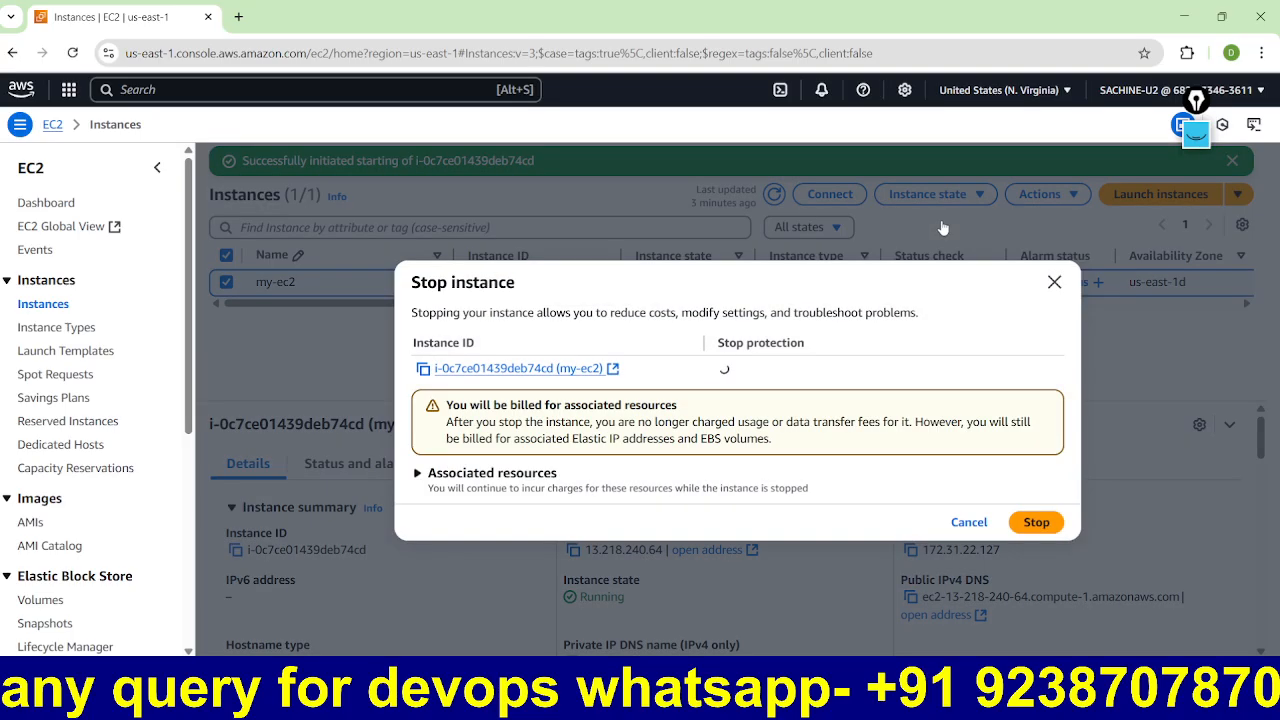
{"action": "left_click", "coordinate": [1036, 522]}
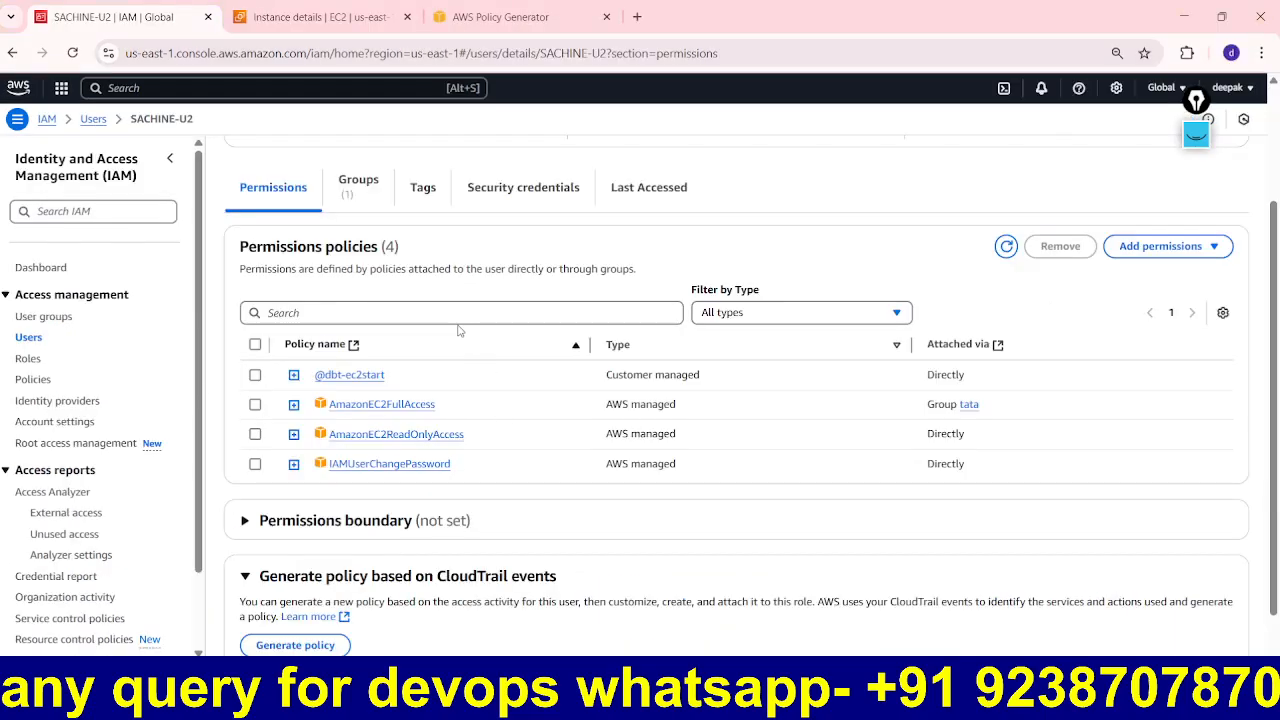
Step: Check SACHINE-U2's groups and policies, then open tata and select SACHINE-U2 among its members
{"action": "left_click", "coordinate": [362, 184]}
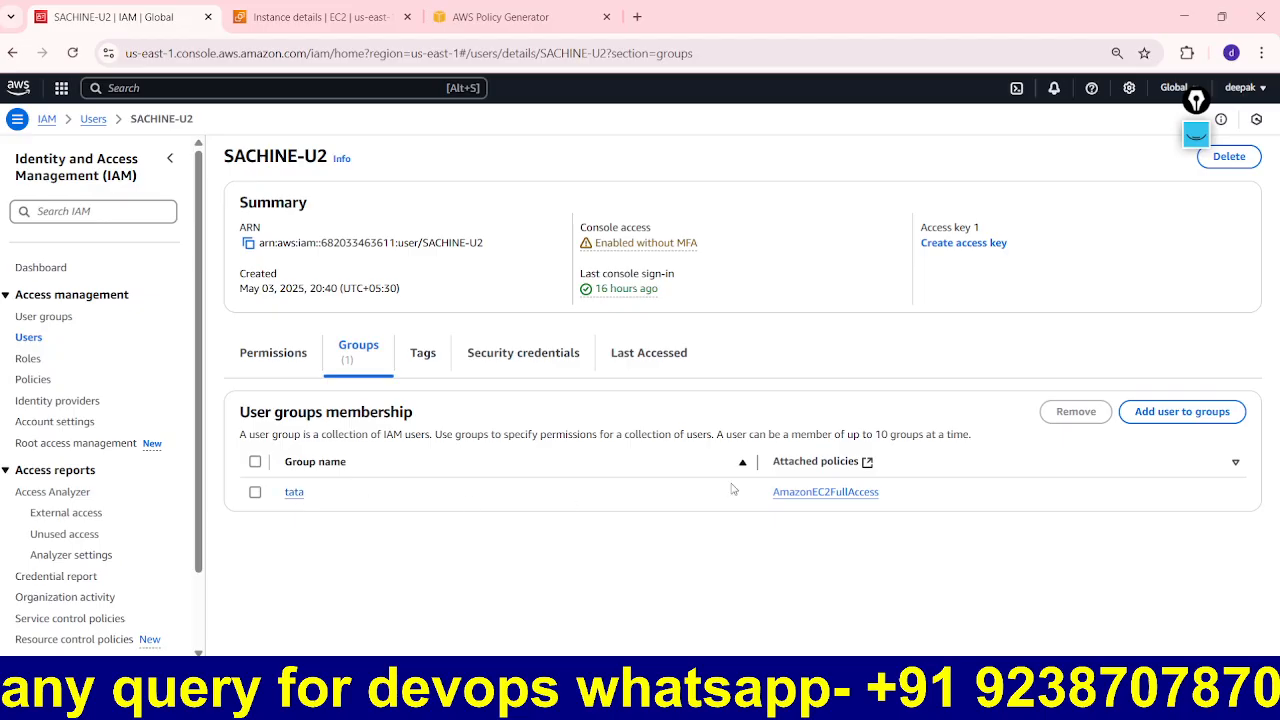
{"action": "left_click", "coordinate": [275, 358]}
{"action": "scroll", "coordinate": [500, 406], "scroll_direction": "down", "scroll_amount": 3}
{"action": "scroll", "coordinate": [500, 405], "scroll_direction": "up", "scroll_amount": 3}
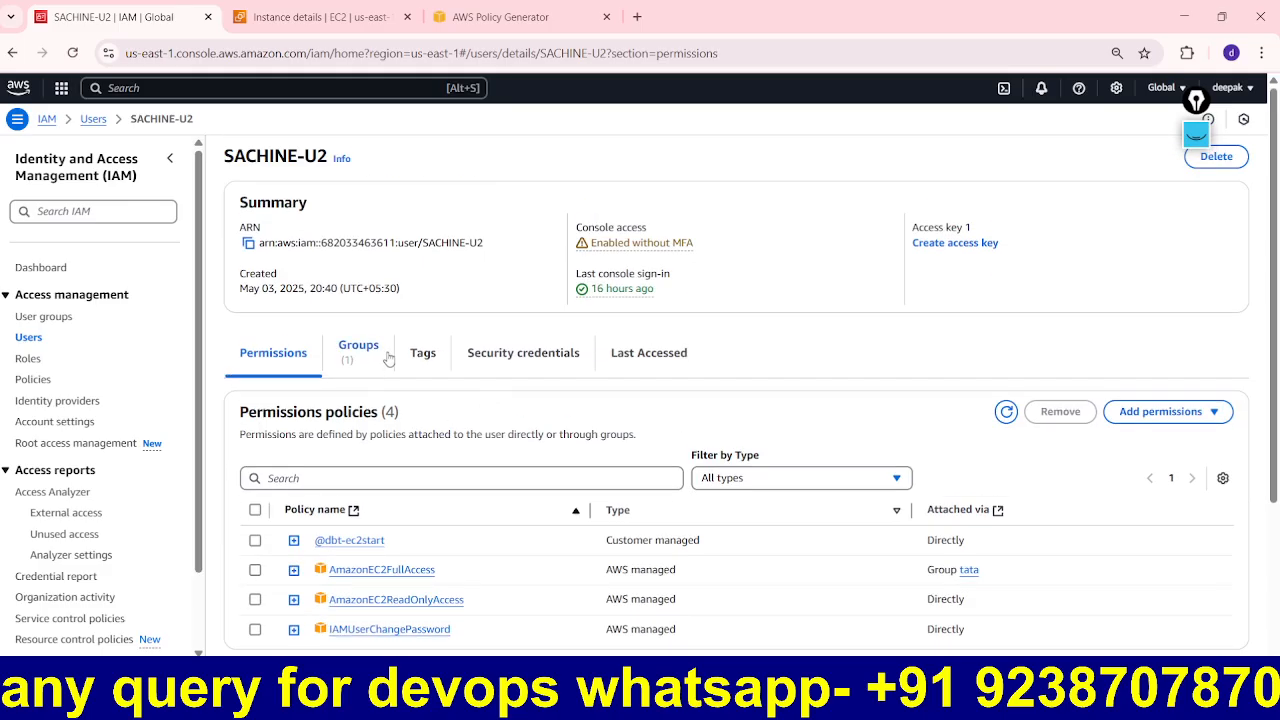
{"action": "left_click", "coordinate": [366, 356]}
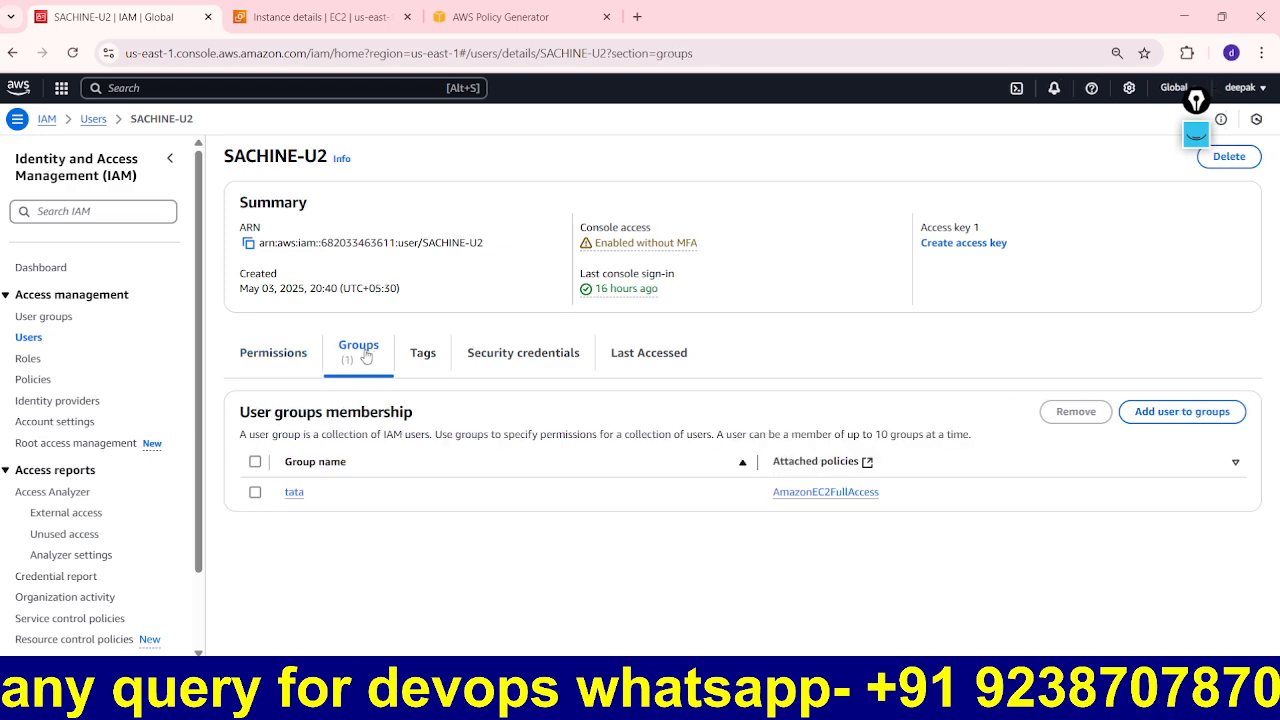
{"action": "left_click", "coordinate": [294, 493]}
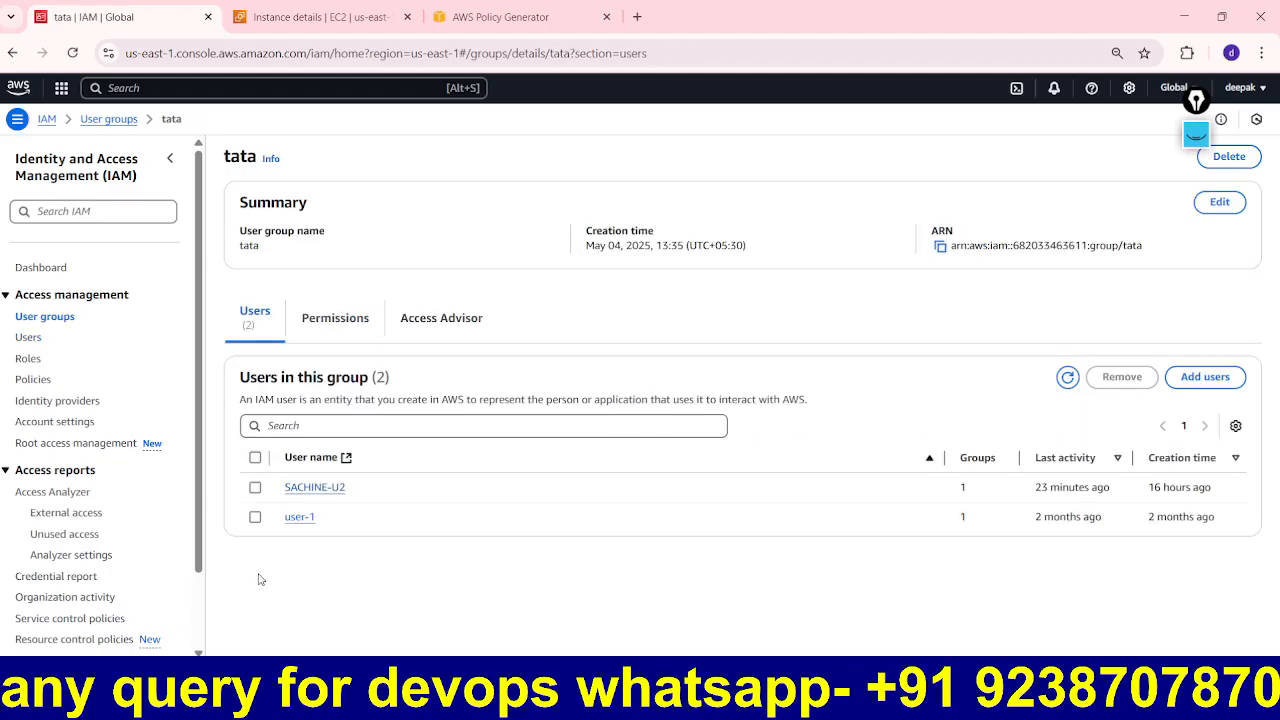
{"action": "left_click", "coordinate": [256, 488]}
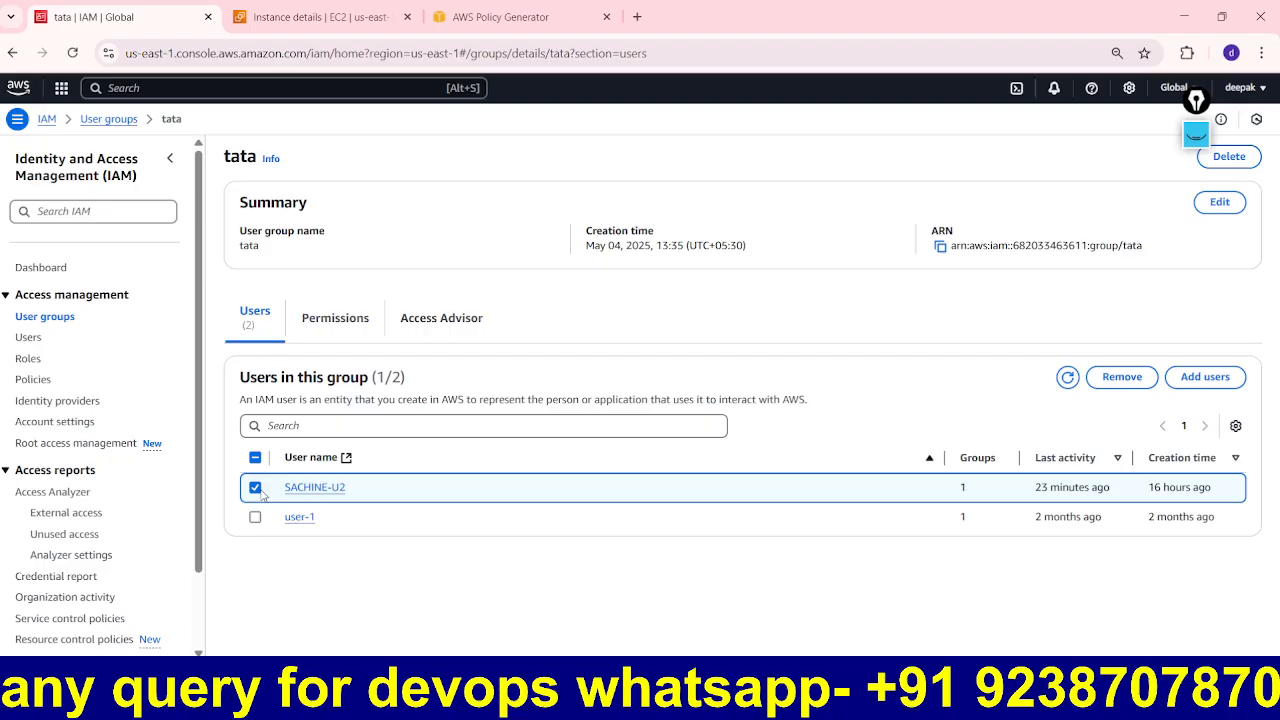
Step: Remove SACHINE-U2 from tata, leaving user-1, then switch away to stop the recording
{"action": "left_click", "coordinate": [1128, 378]}
{"action": "left_click", "coordinate": [811, 414]}
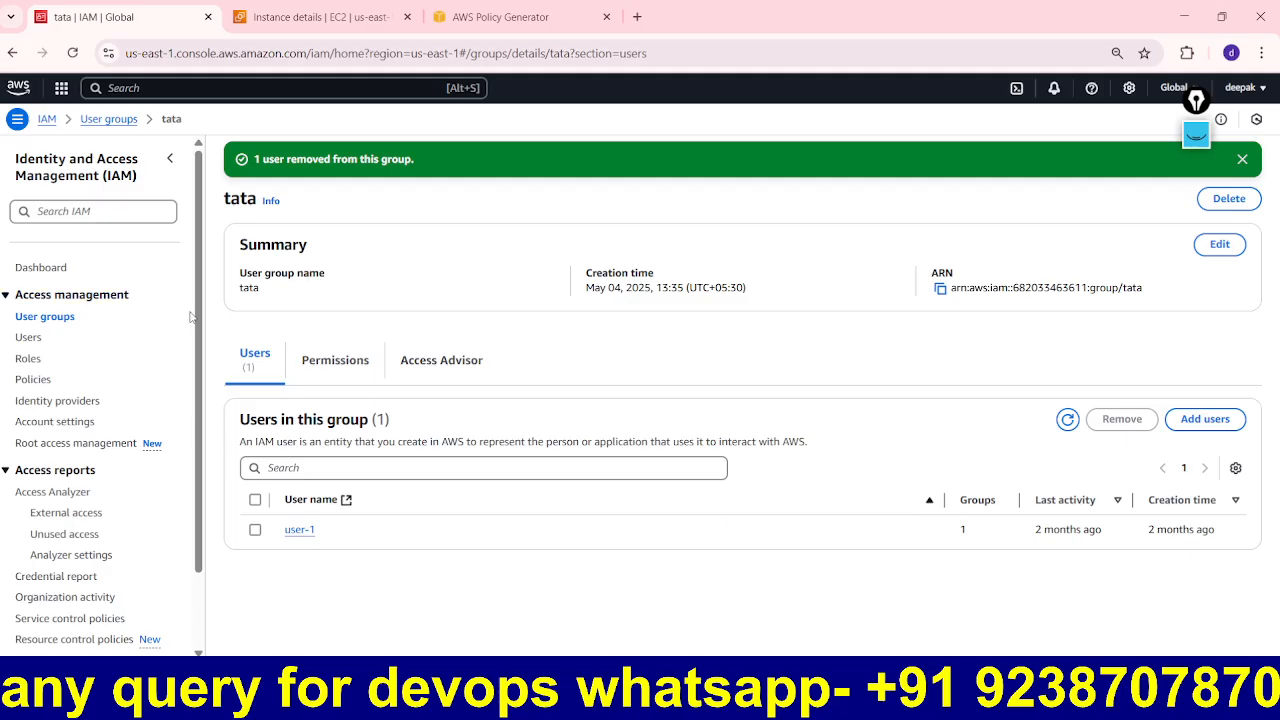
{"action": "mouse_move", "coordinate": [201, 322]}
{"action": "left_mouse_down"}
{"action": "mouse_move", "coordinate": [192, 443]}
{"action": "mouse_move", "coordinate": [203, 449]}
{"action": "mouse_move", "coordinate": [214, 339]}
{"action": "left_mouse_up"}
{"action": "key", "text": "alt+Tab"}
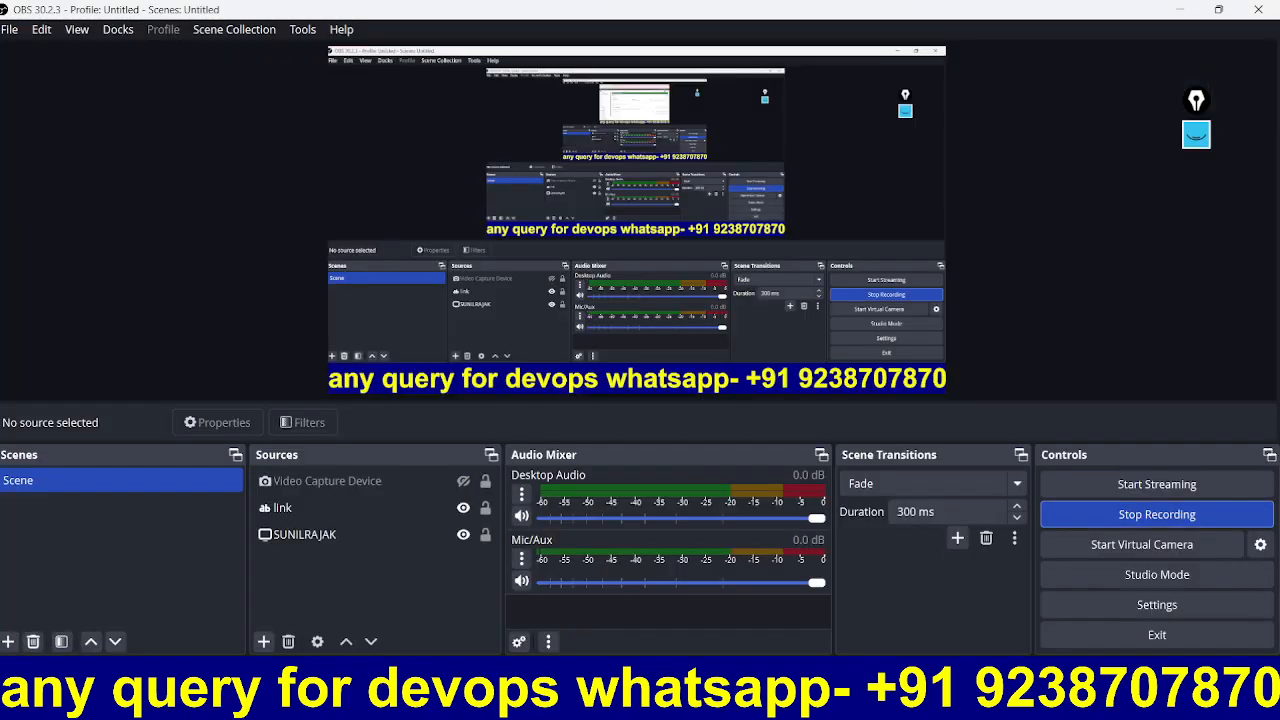